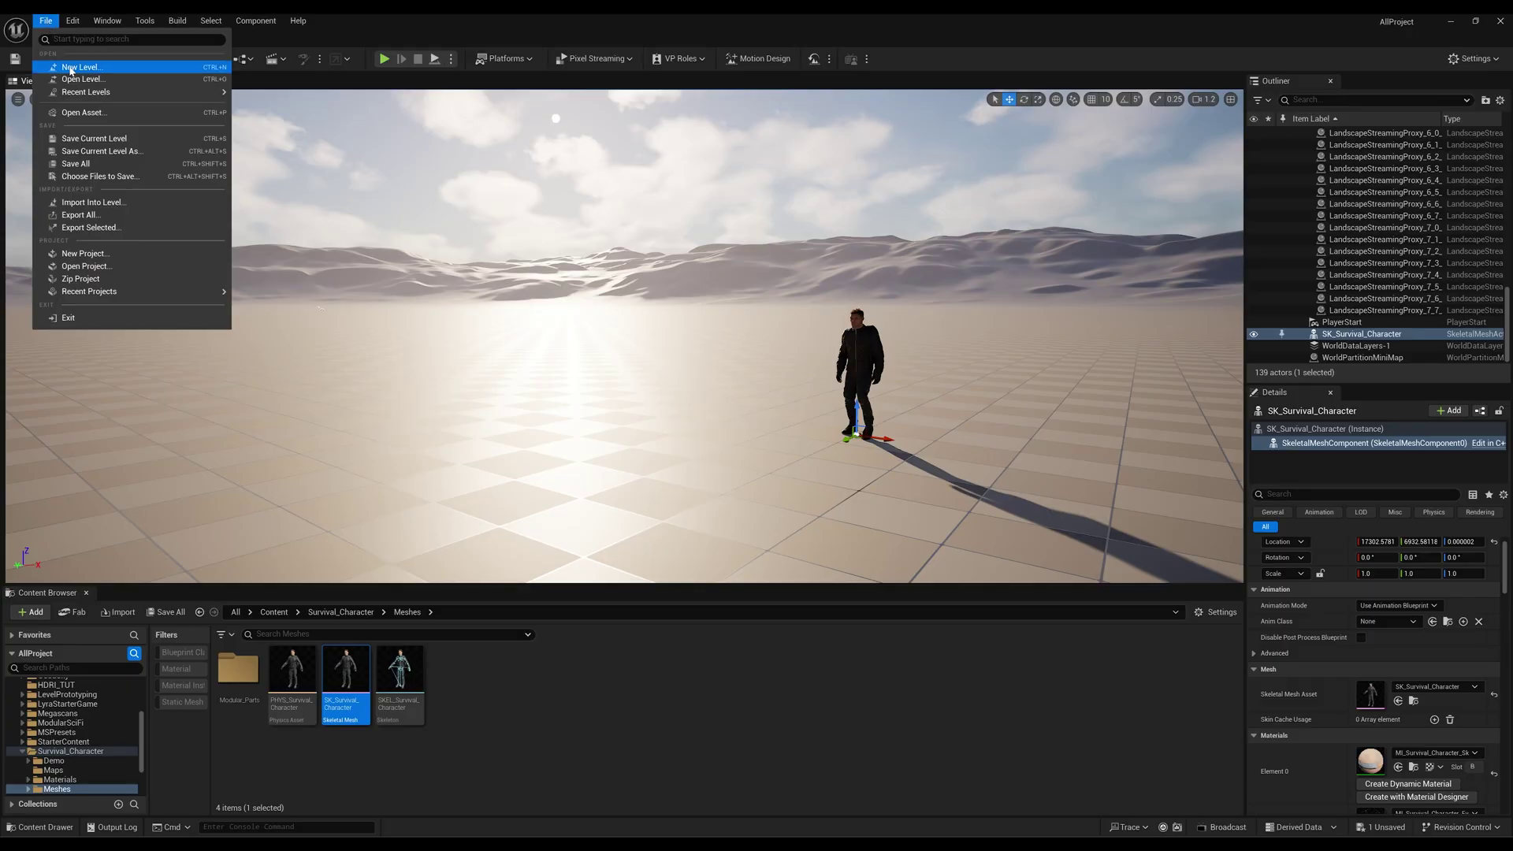
Create a new Empty Level and discard the previous level's unsaved changes.
left_click(79, 67)
left_click(723, 443)
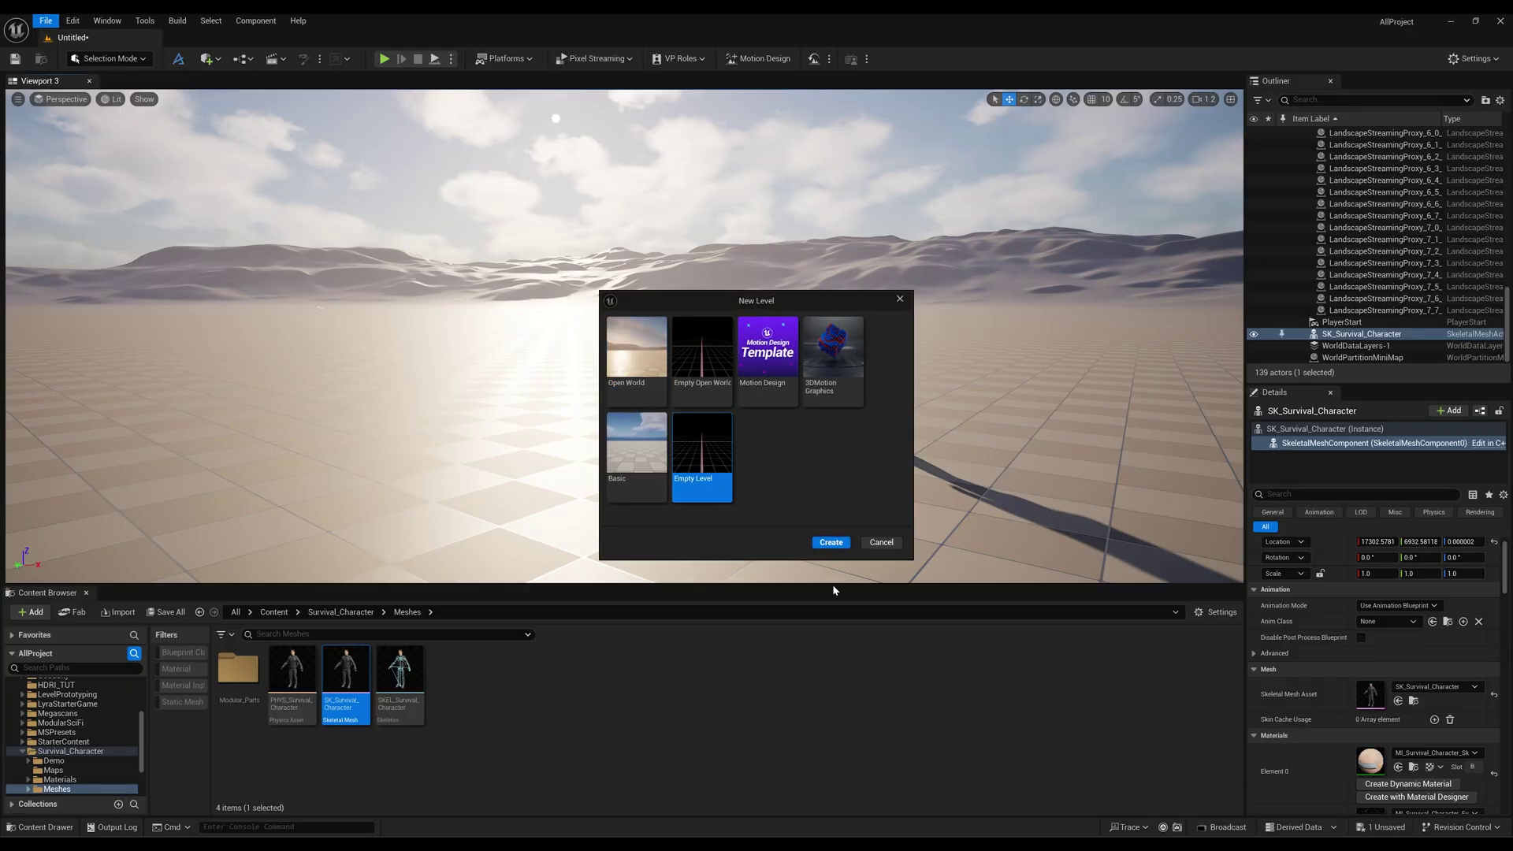
left_click(841, 545)
left_click(856, 566)
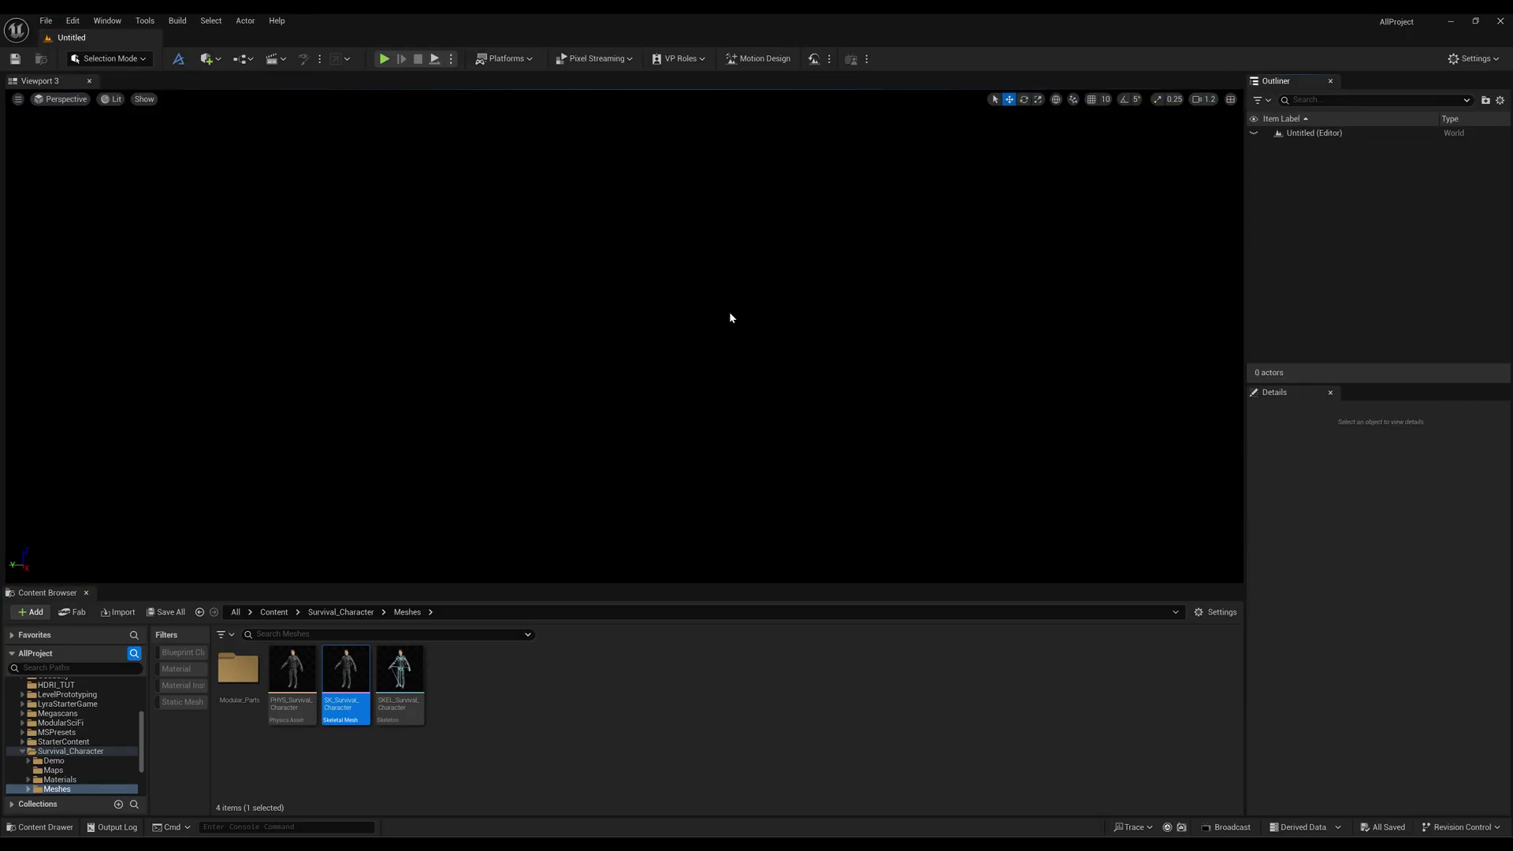
left_click(114, 22)
Use the Env. Light Mixer to add sky light, directional light, atmosphere, clouds and volumetric height fog.
mouse_move(146, 166)
left_click(156, 209)
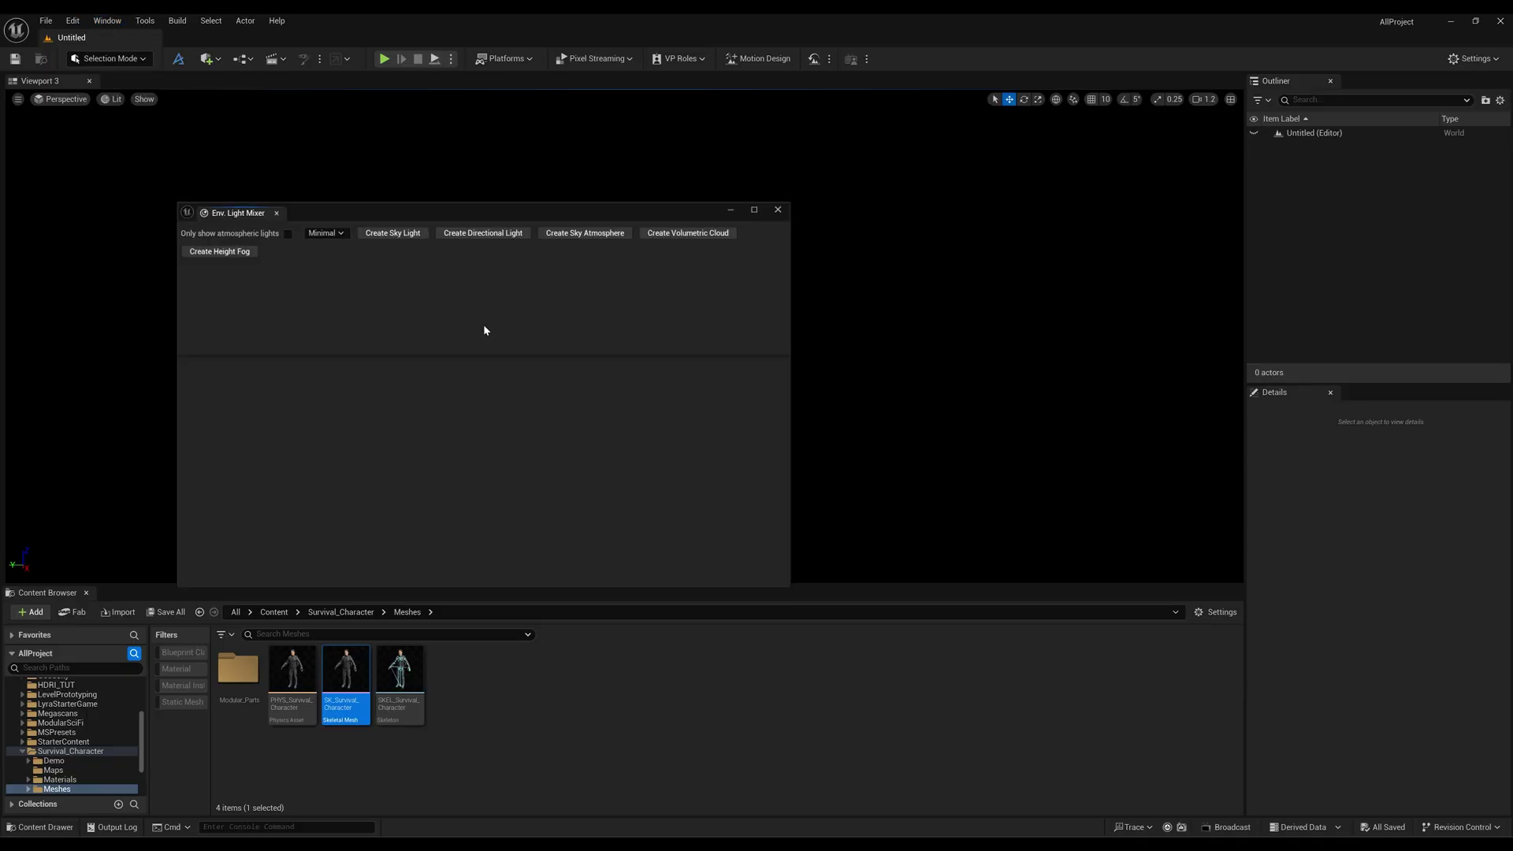
left_click_drag(423, 203, 700, 201)
left_click(678, 229)
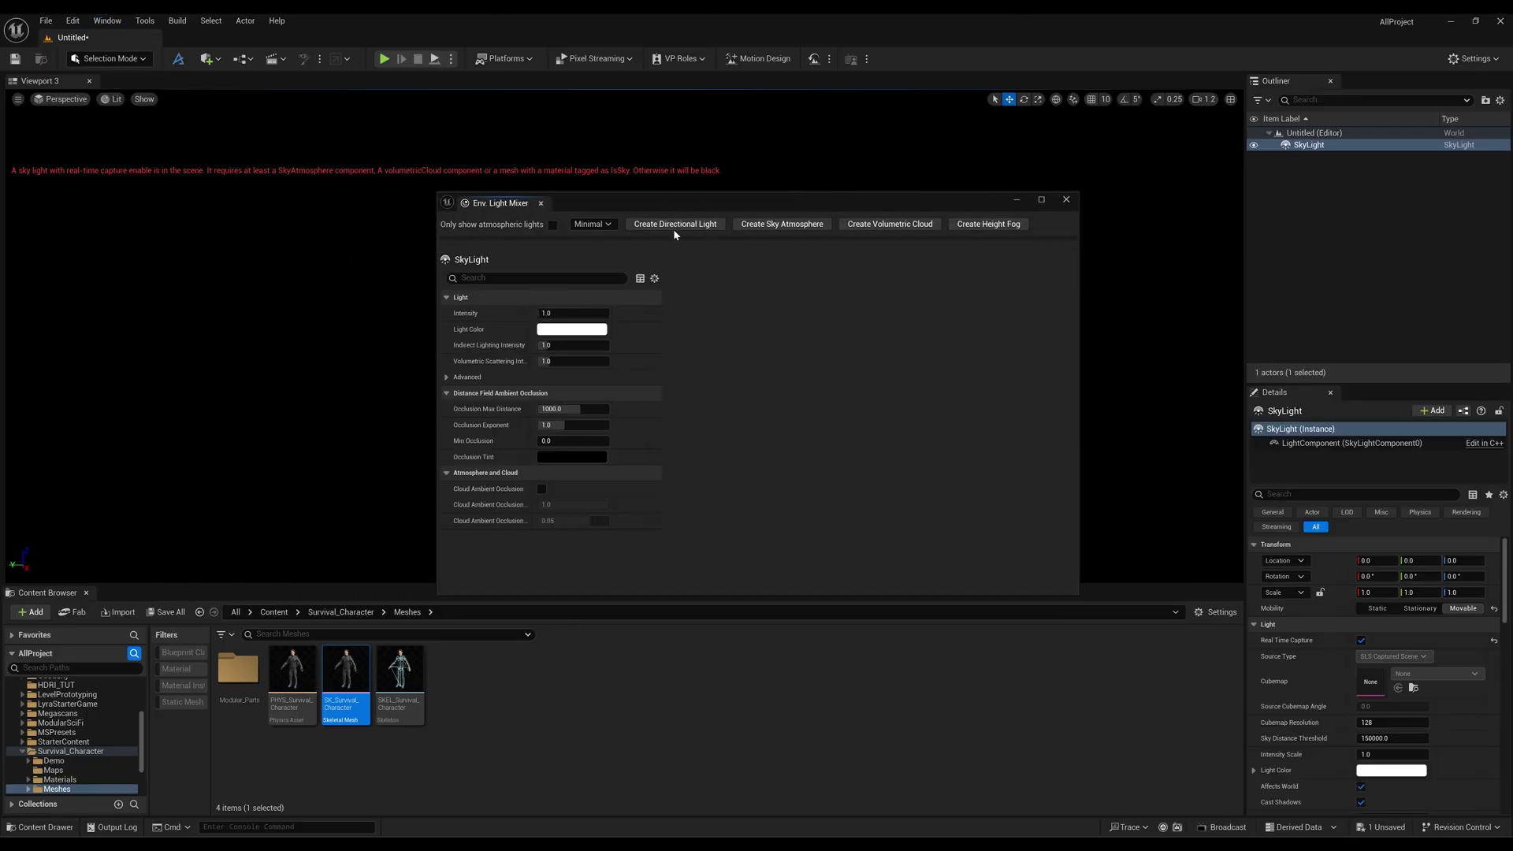
left_click(673, 229)
left_click(670, 227)
left_click(667, 225)
left_click(665, 224)
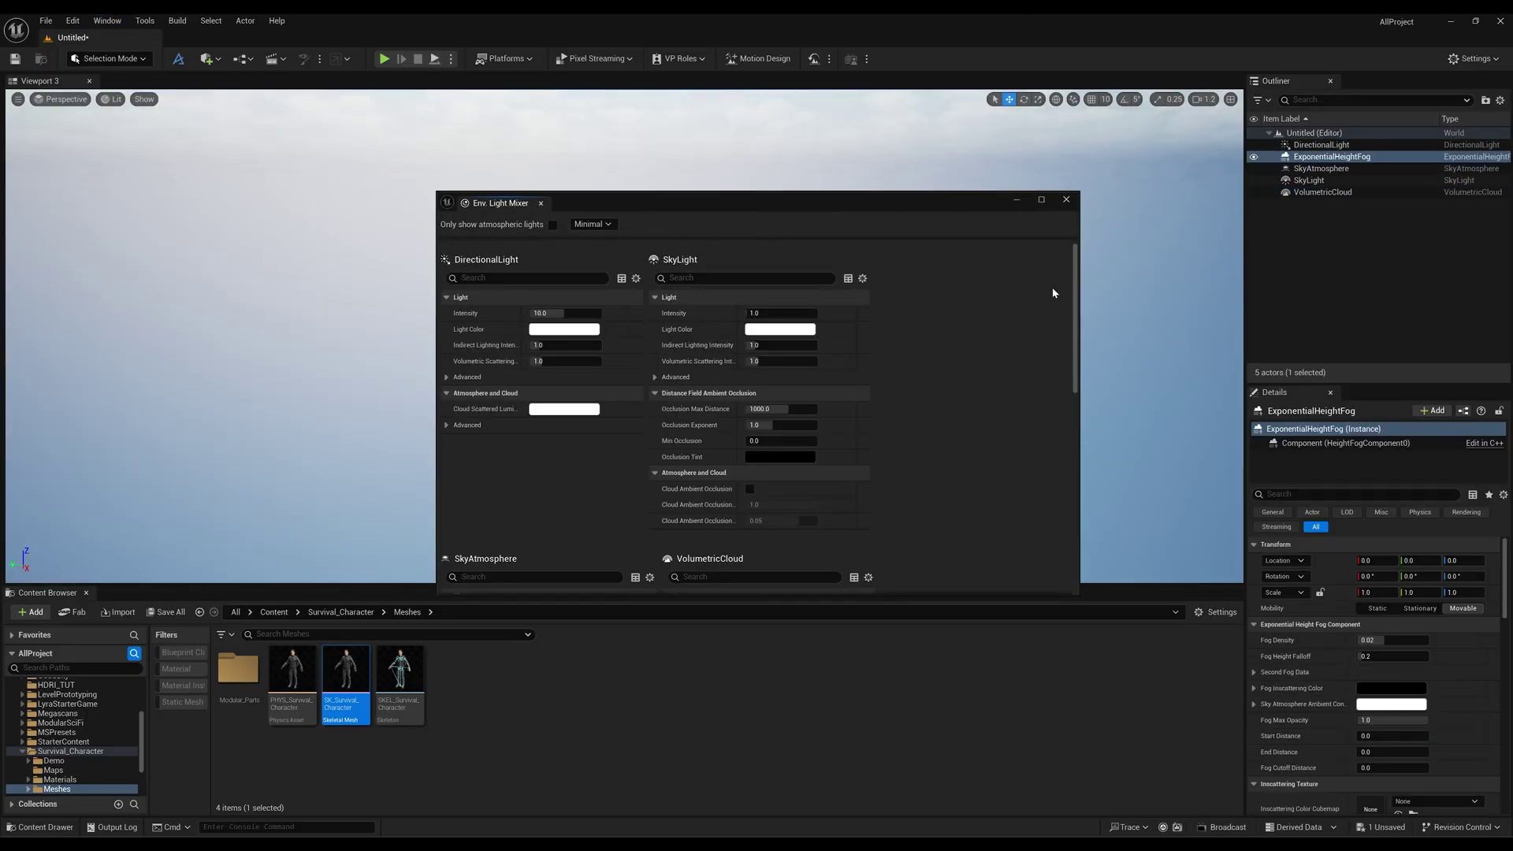
left_click_drag(1075, 290, 1074, 492)
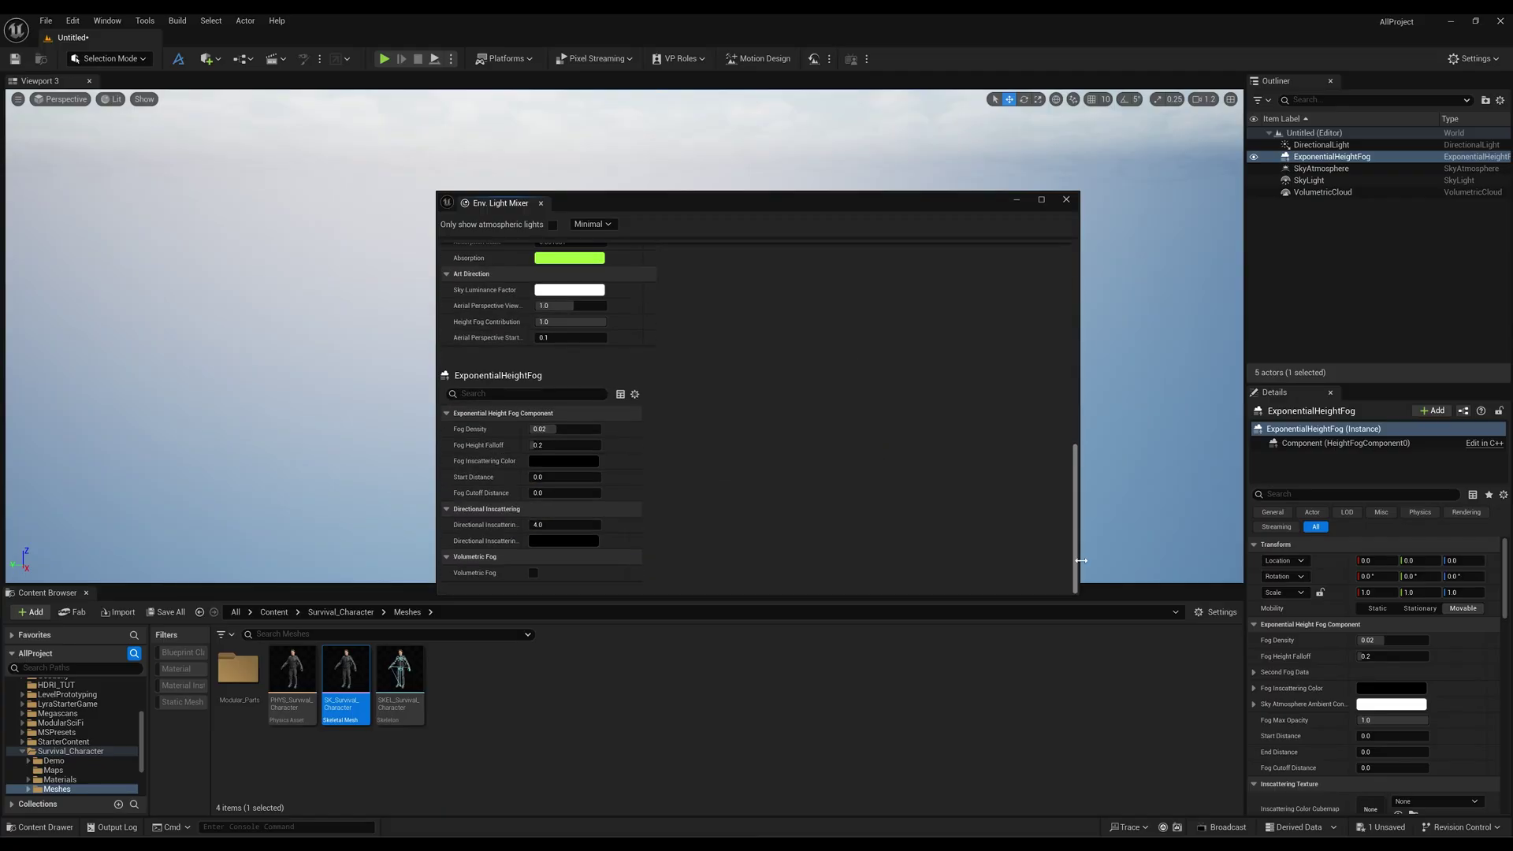
left_click(533, 573)
left_click(1067, 199)
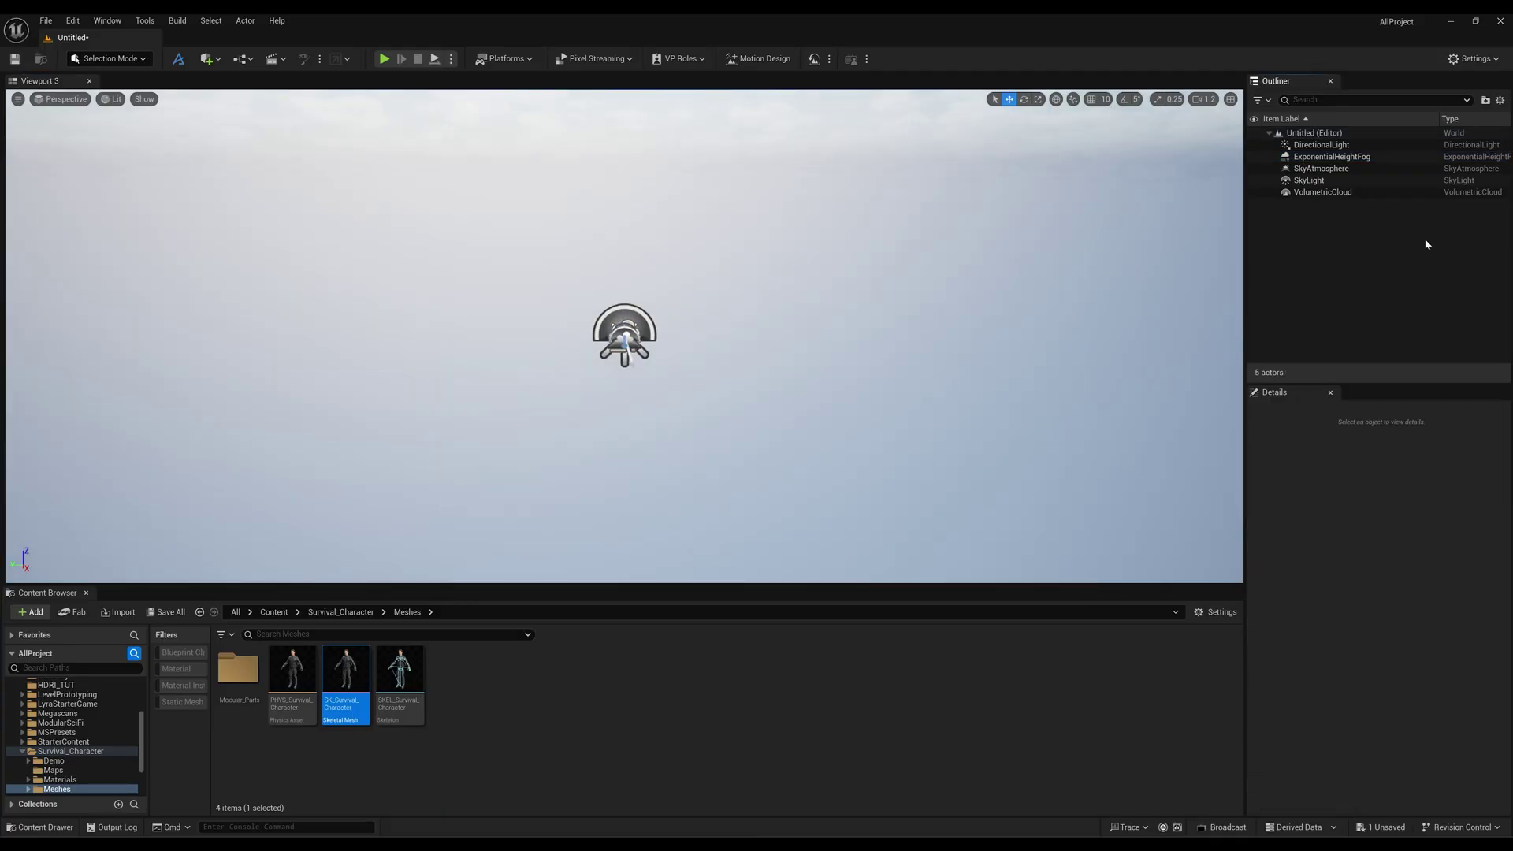
Enable Light Shaft Occlusion on the DirectionalLight.
left_click(1332, 145)
left_click(1334, 495)
type("o")
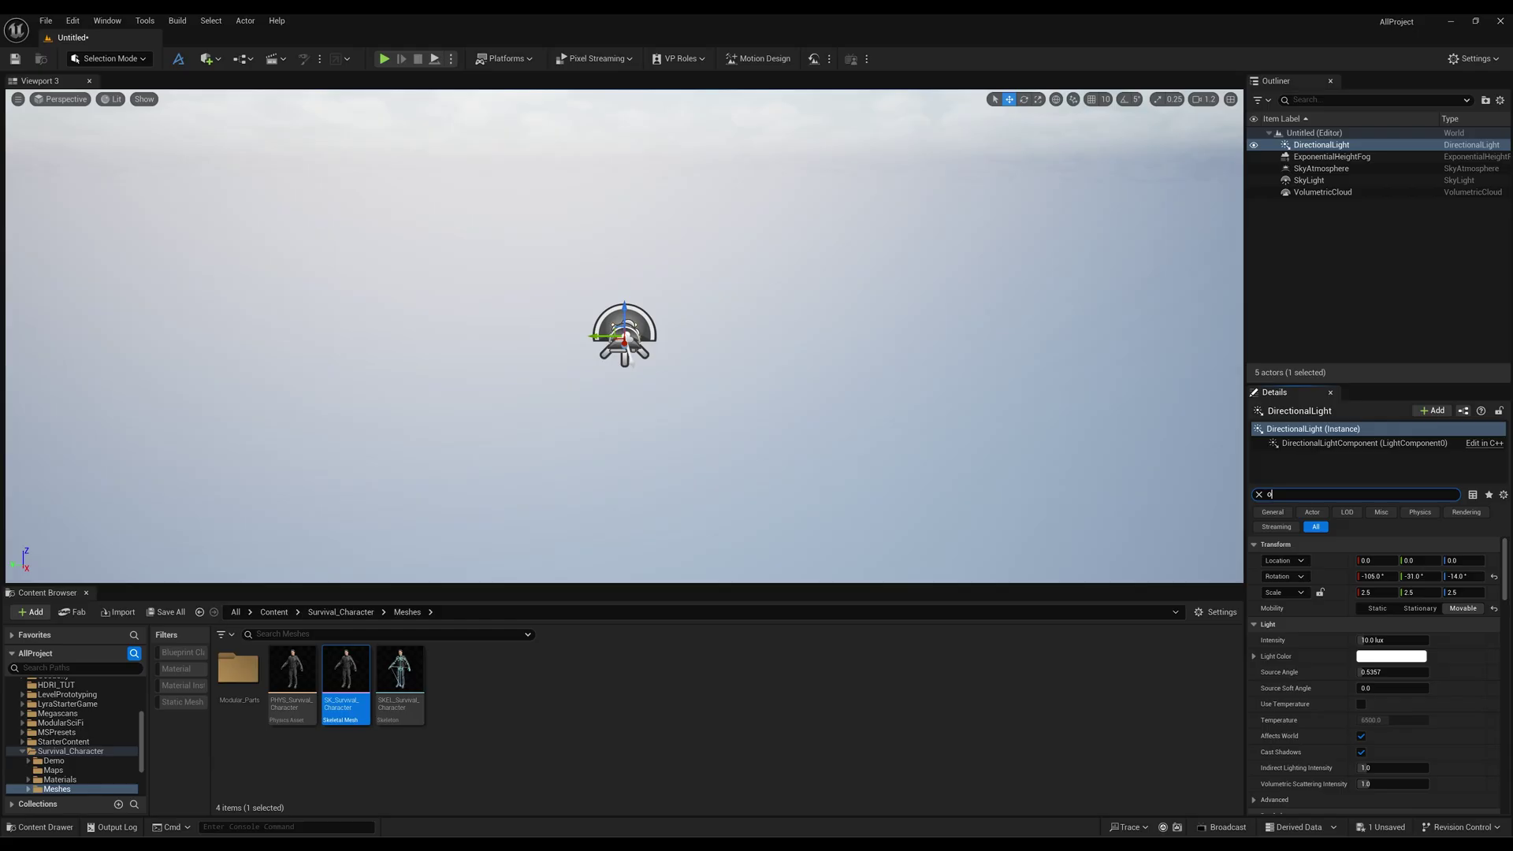
type("cc")
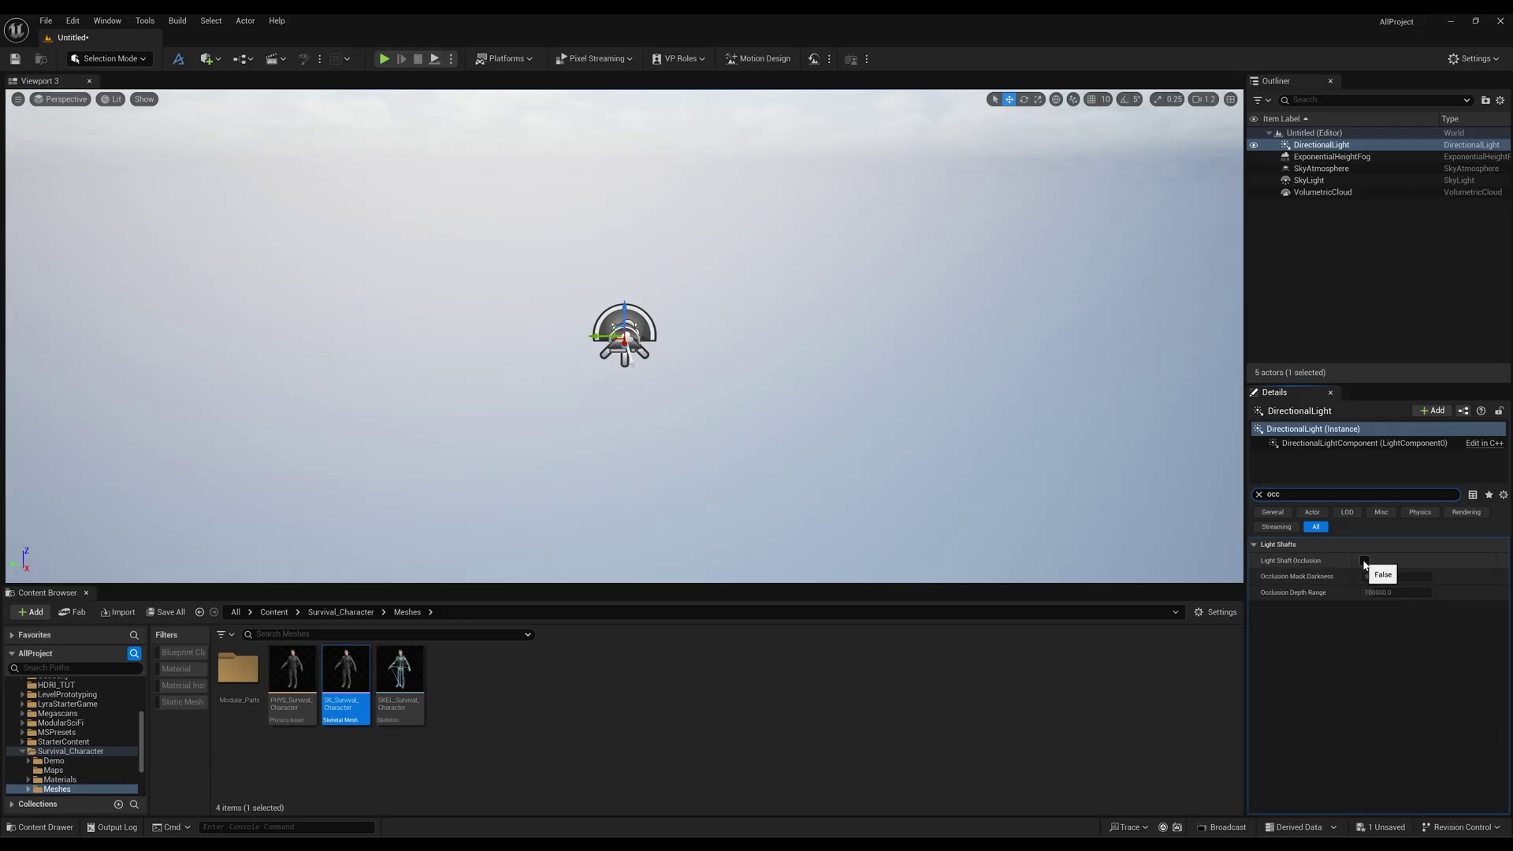
left_click(1365, 561)
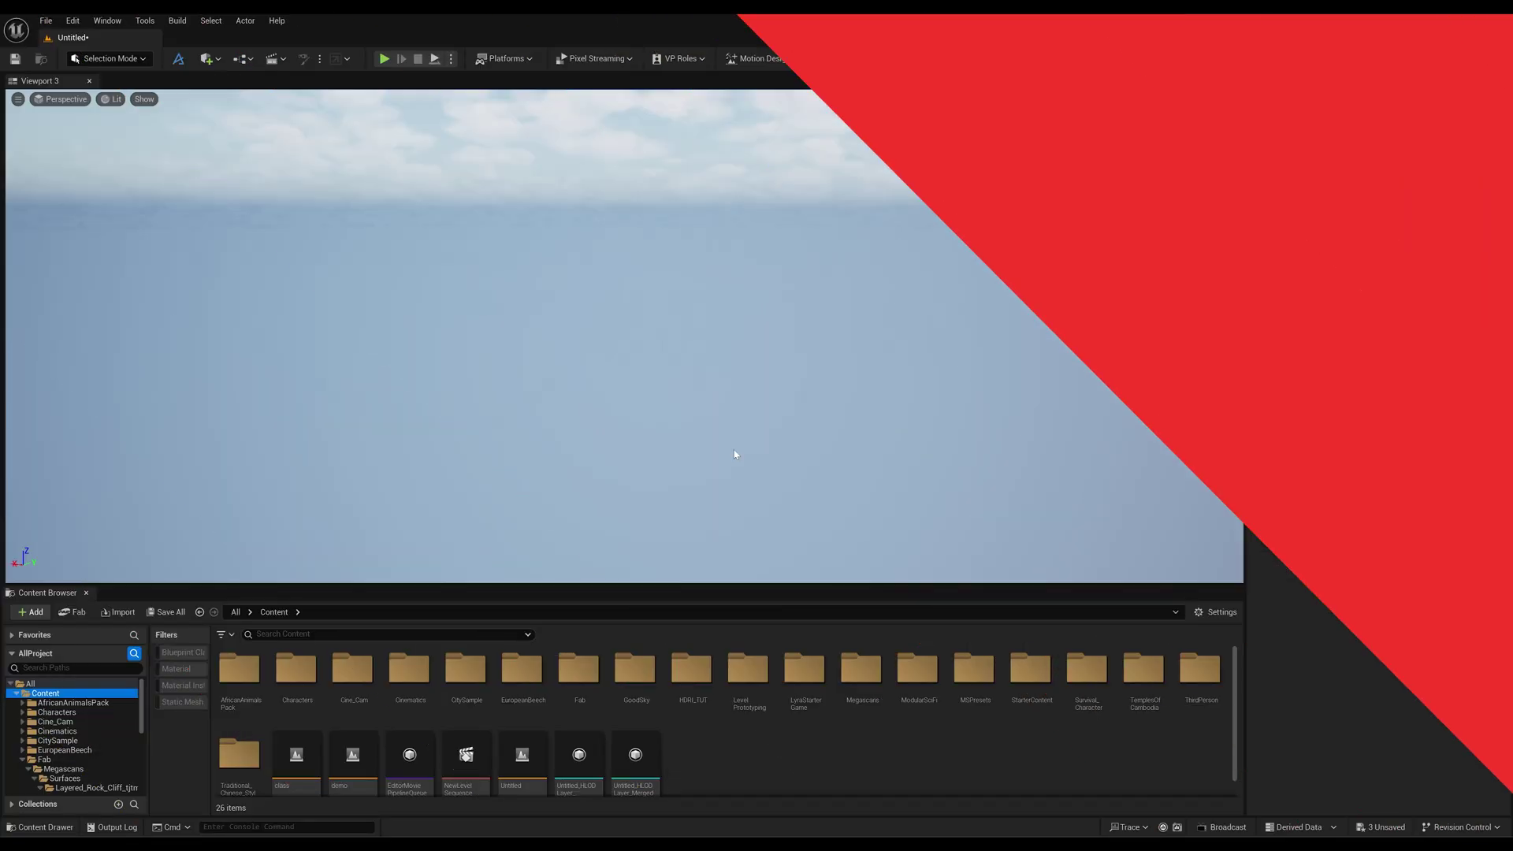
Import the 1024×1024 heightmap as a landscape at scale 100/100/2, then return to Selection Mode.
left_click(135, 59)
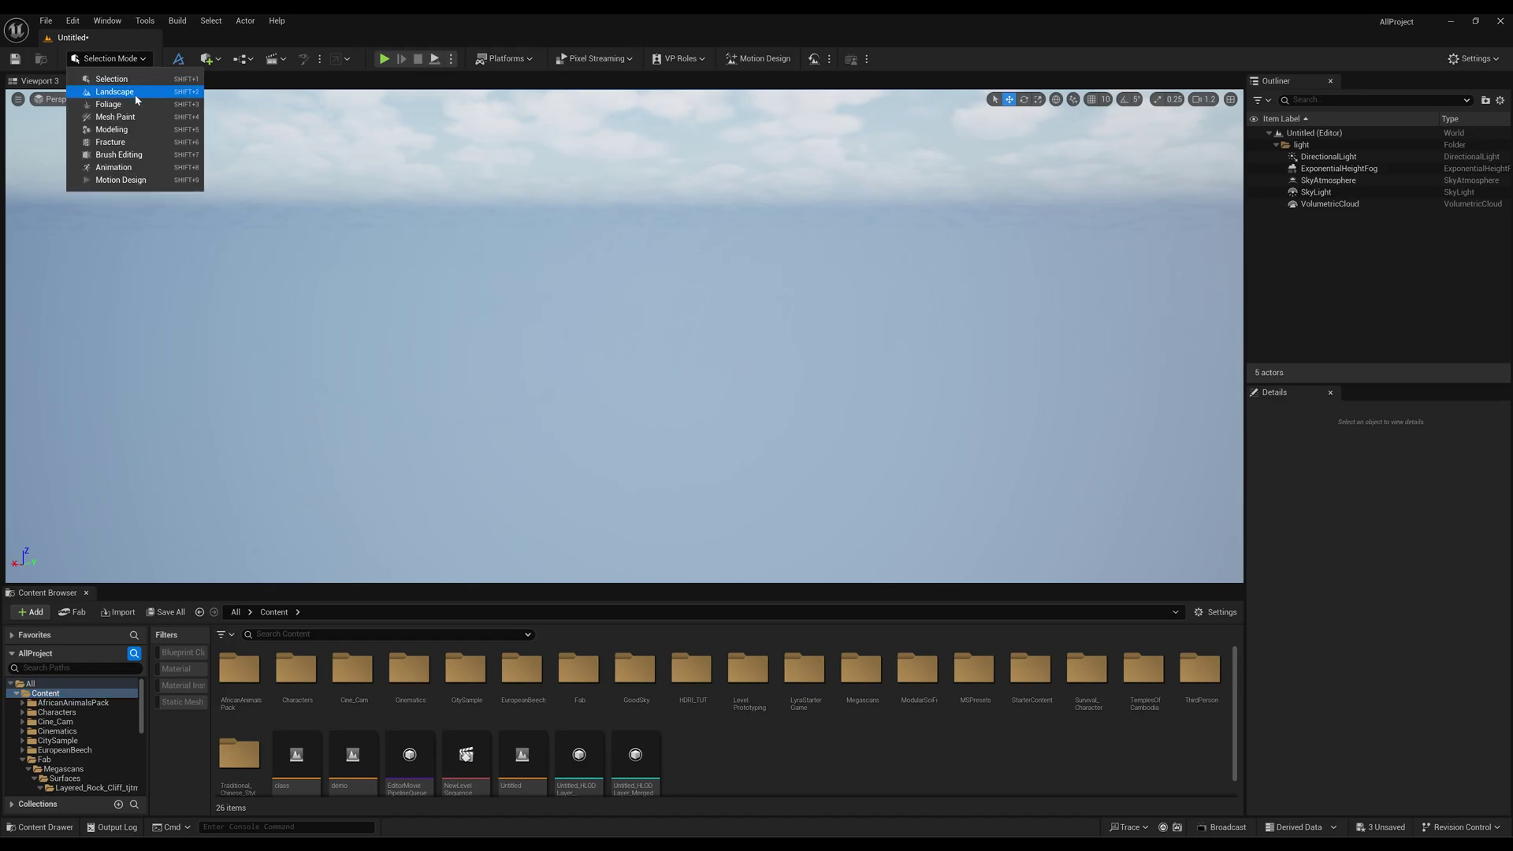
left_click(106, 94)
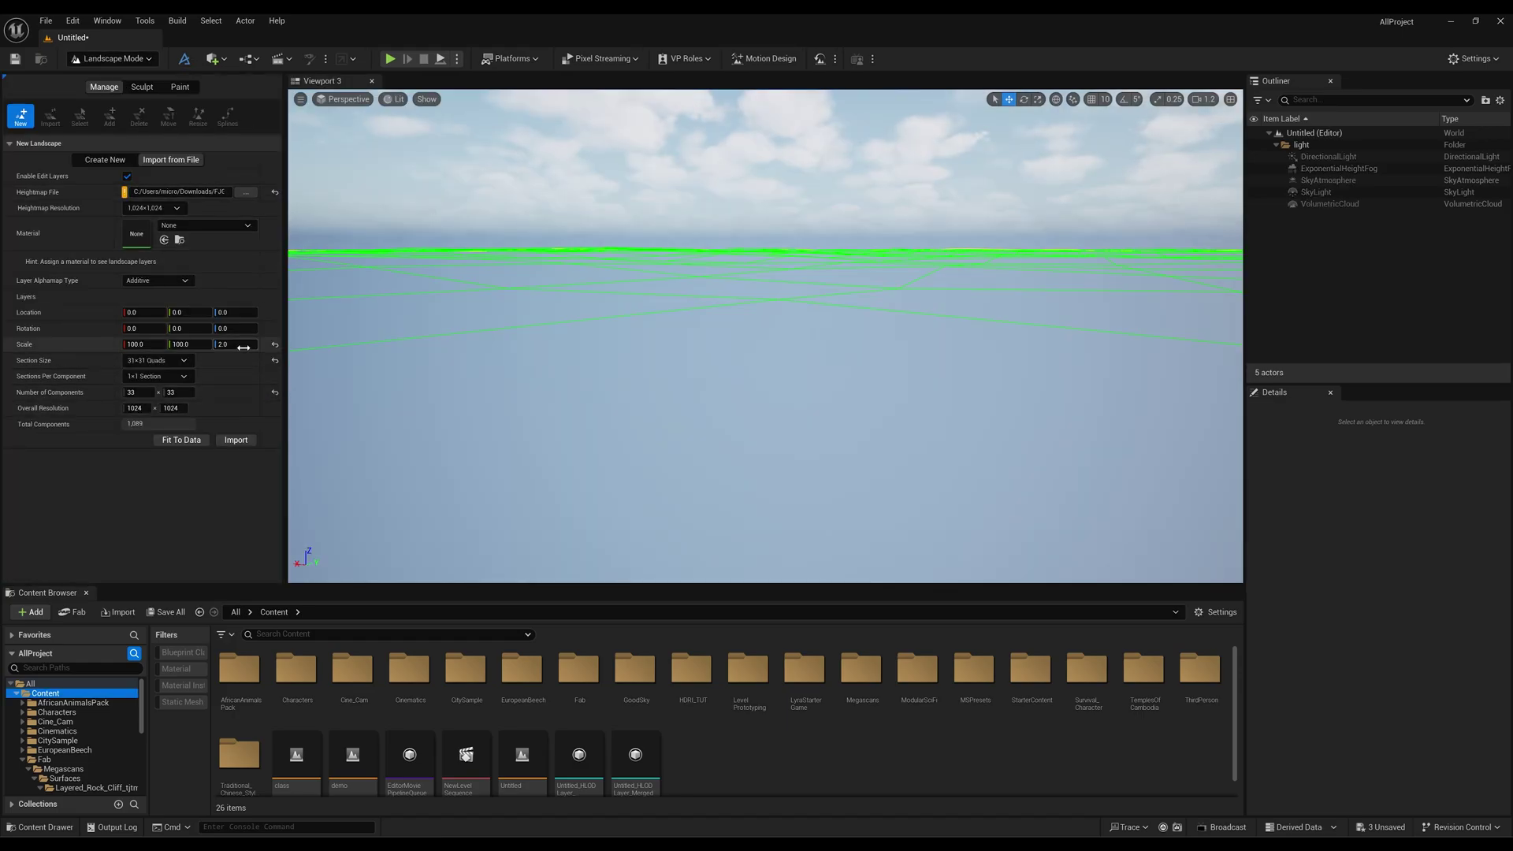
left_click(236, 440)
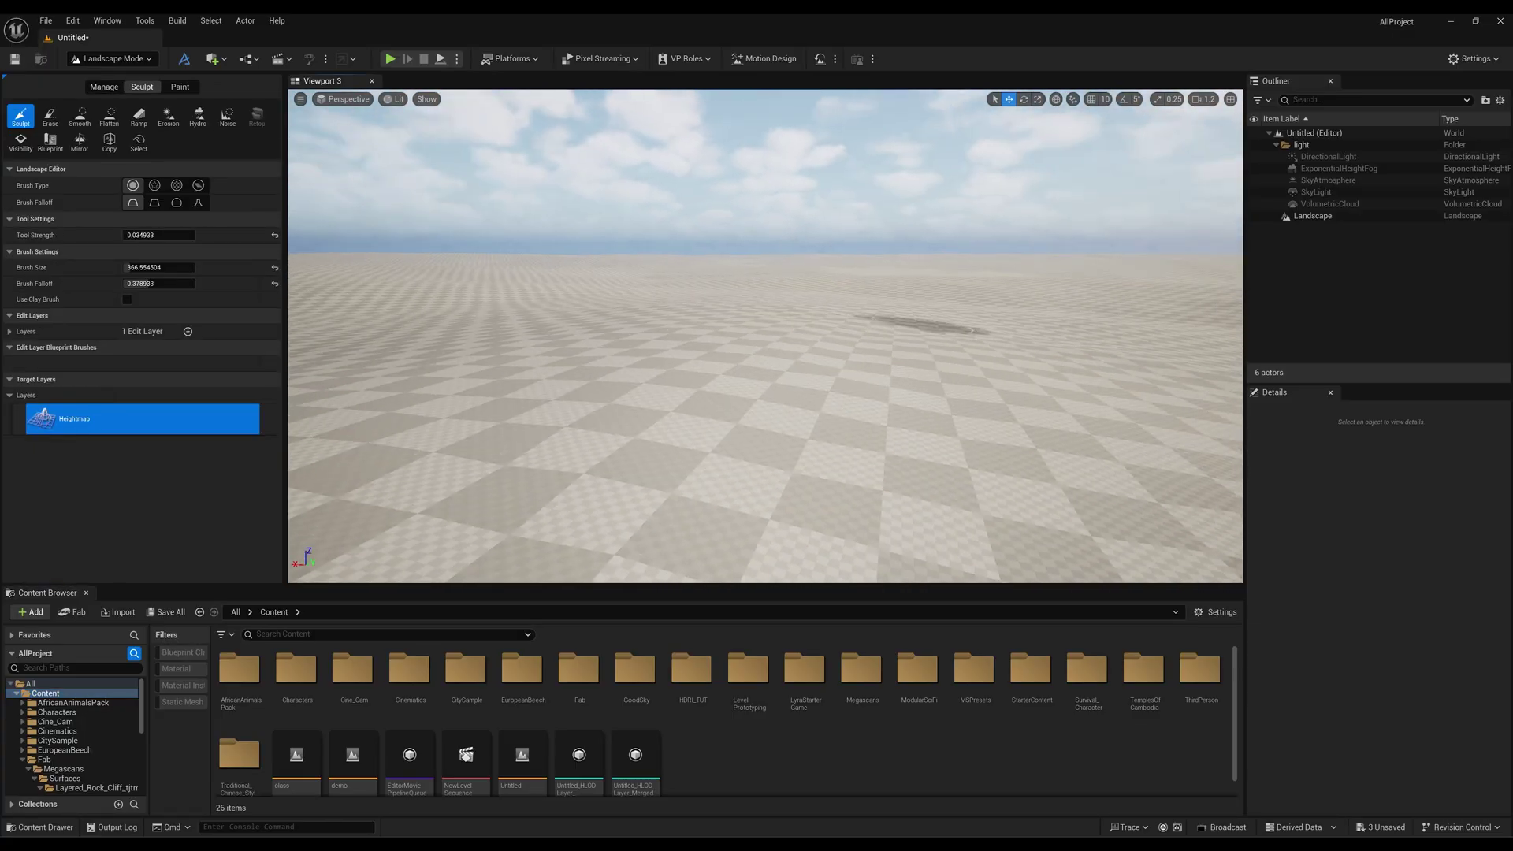
right_click_drag(922, 324, 885, 315)
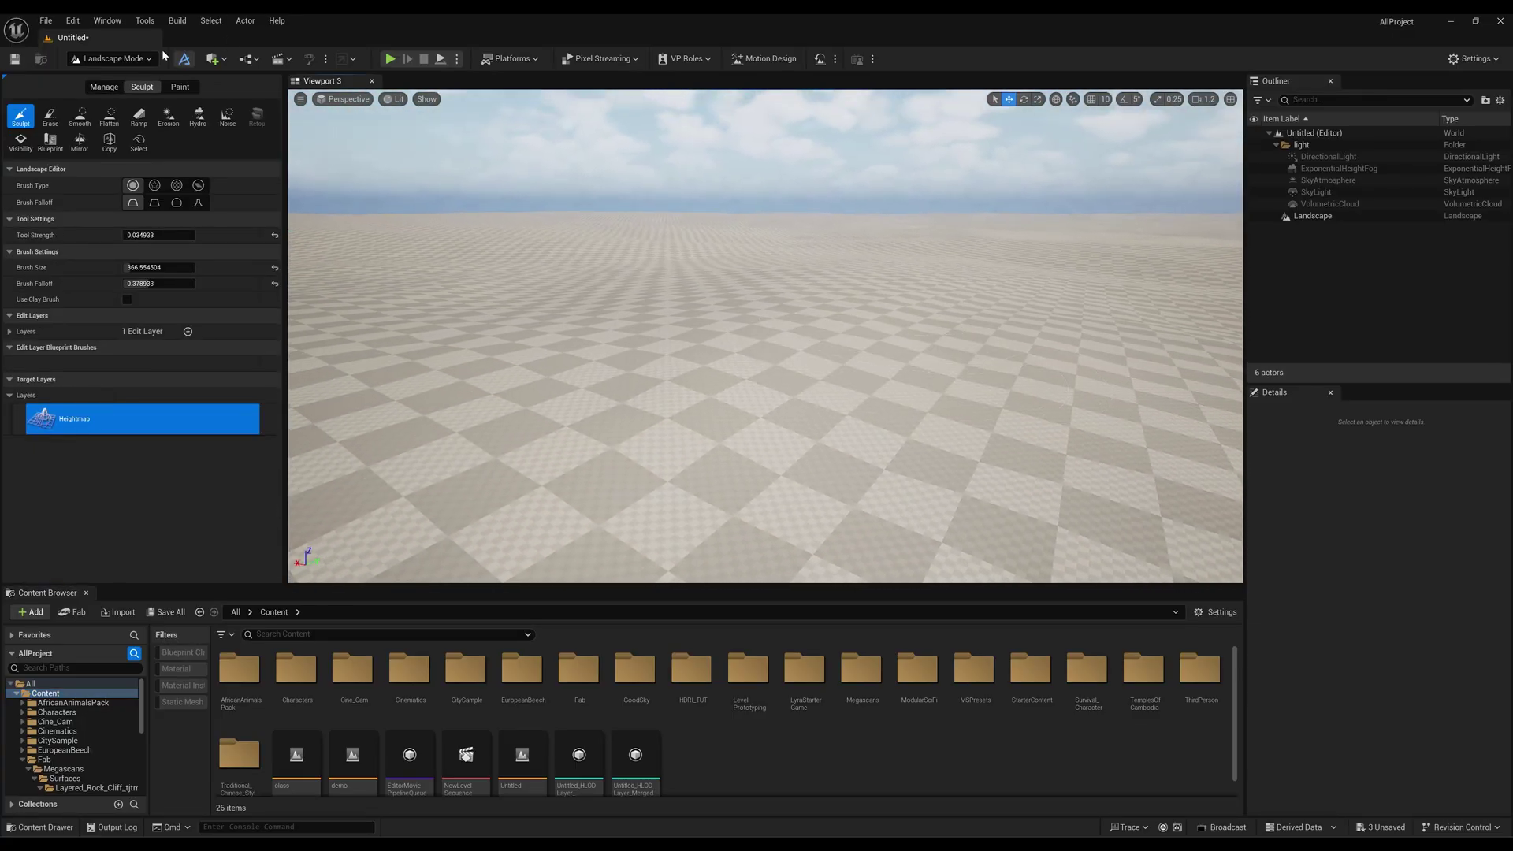
left_click(144, 59)
left_click(143, 79)
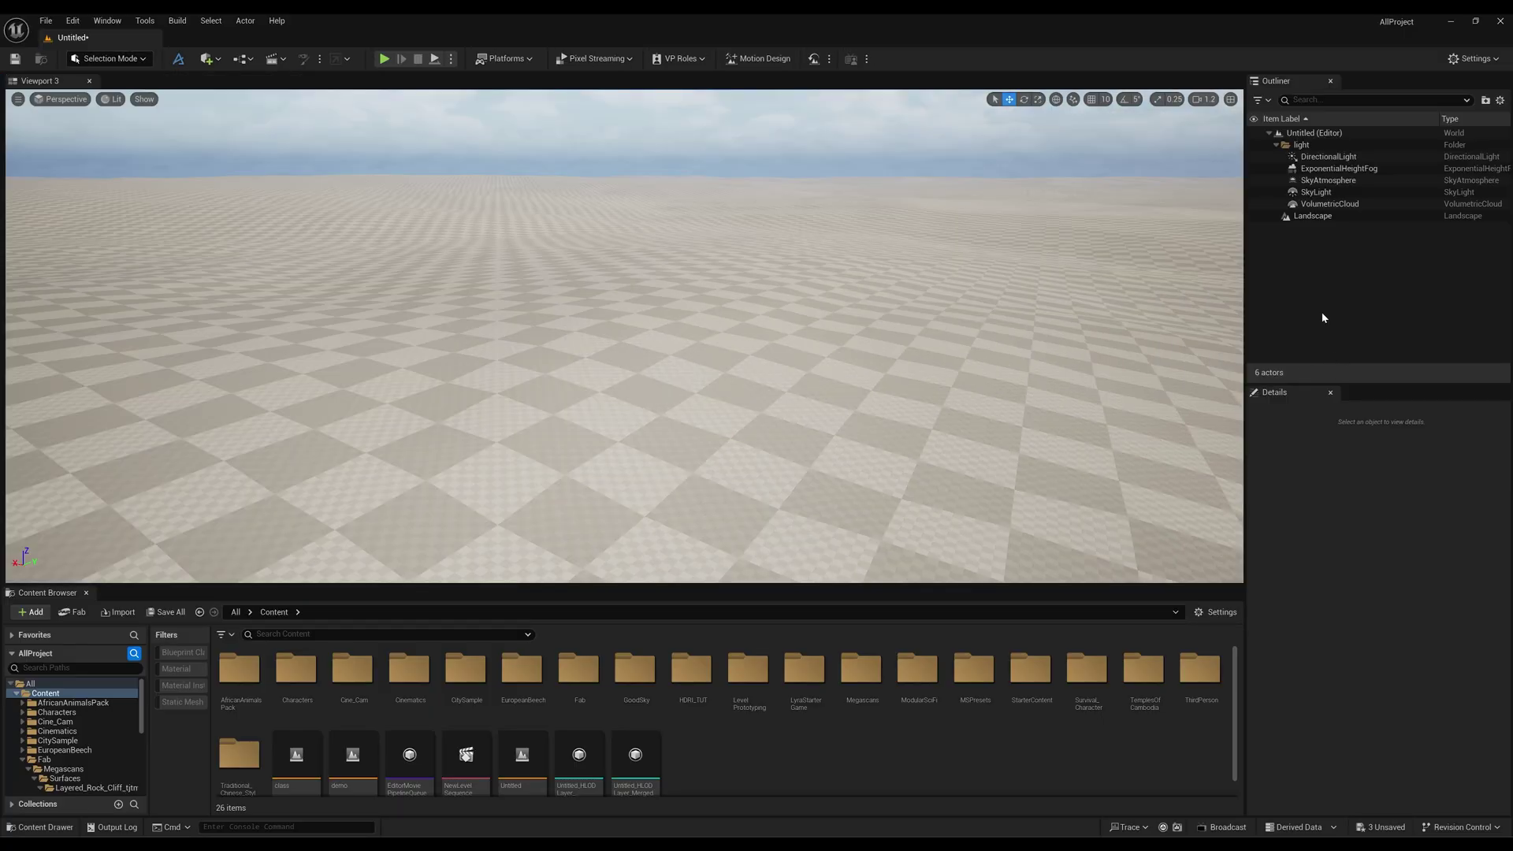
Find the free Quixel Mossy Rocky Ground material on Fab and add it to the project.
left_click(81, 613)
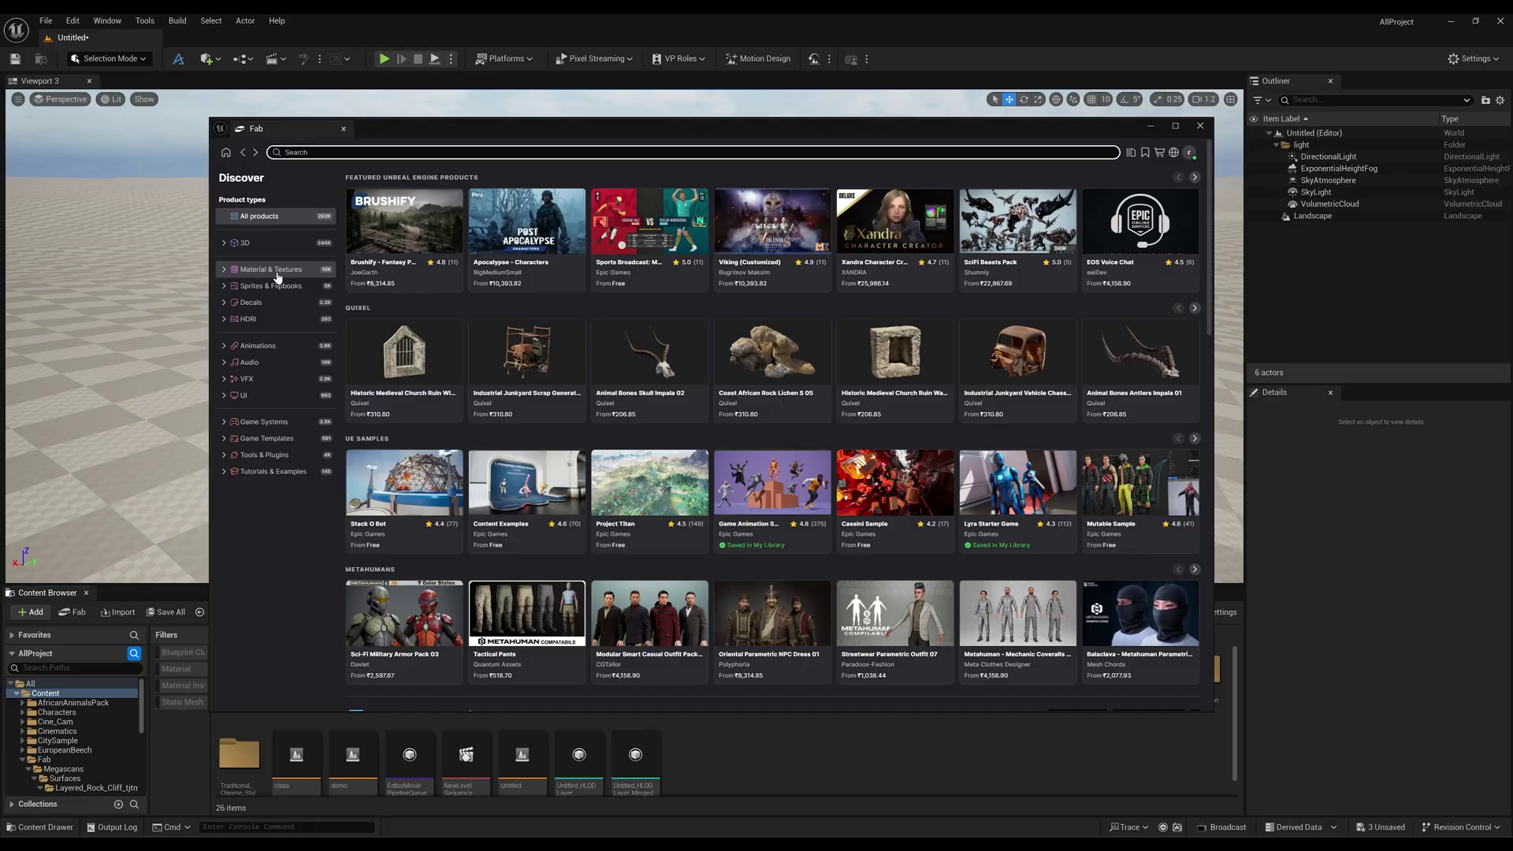
left_click(272, 270)
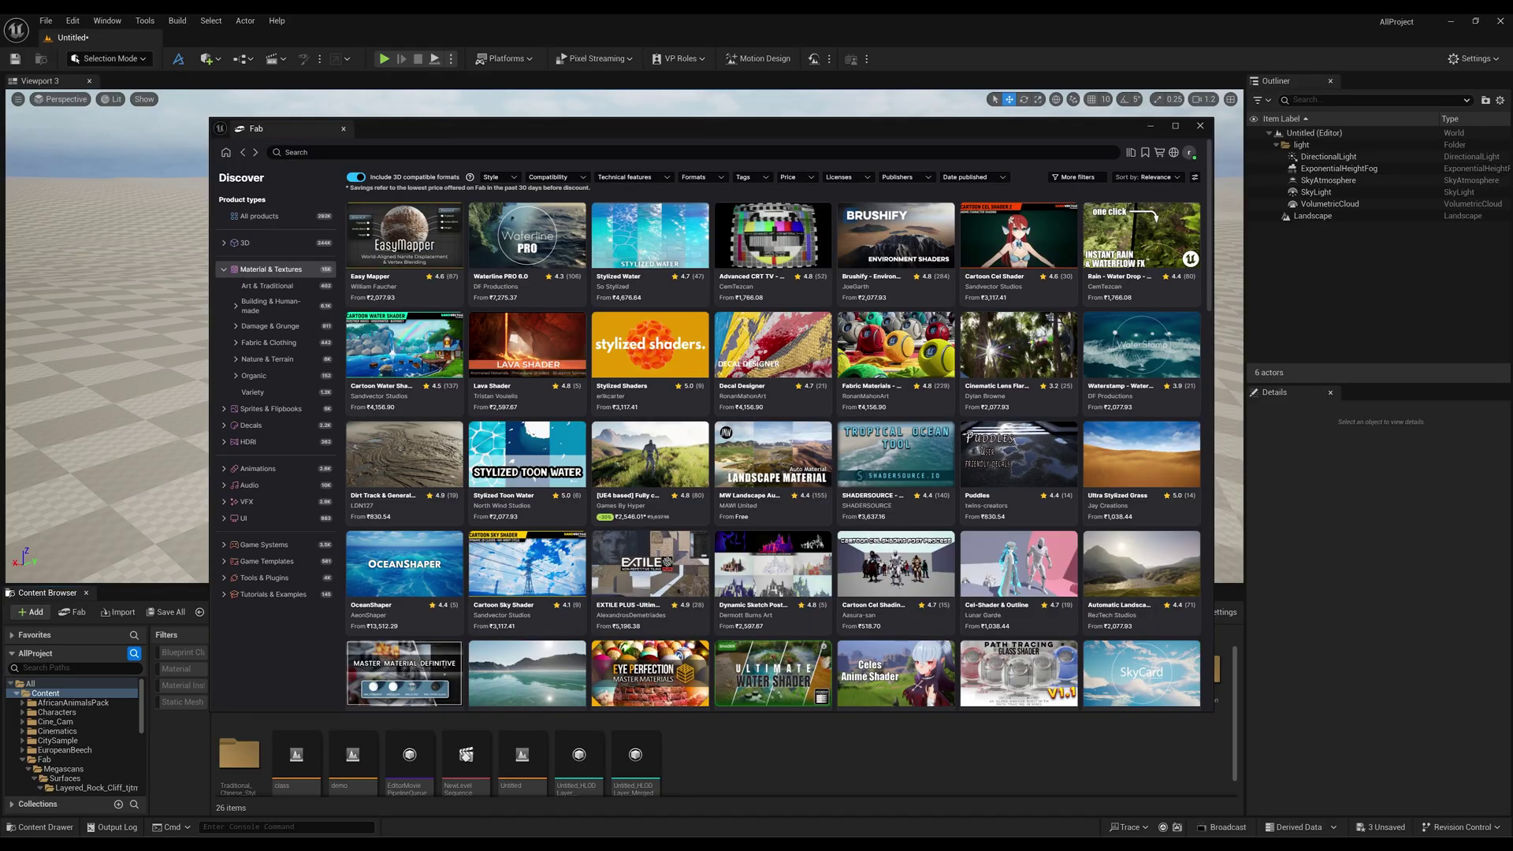
type("quixel")
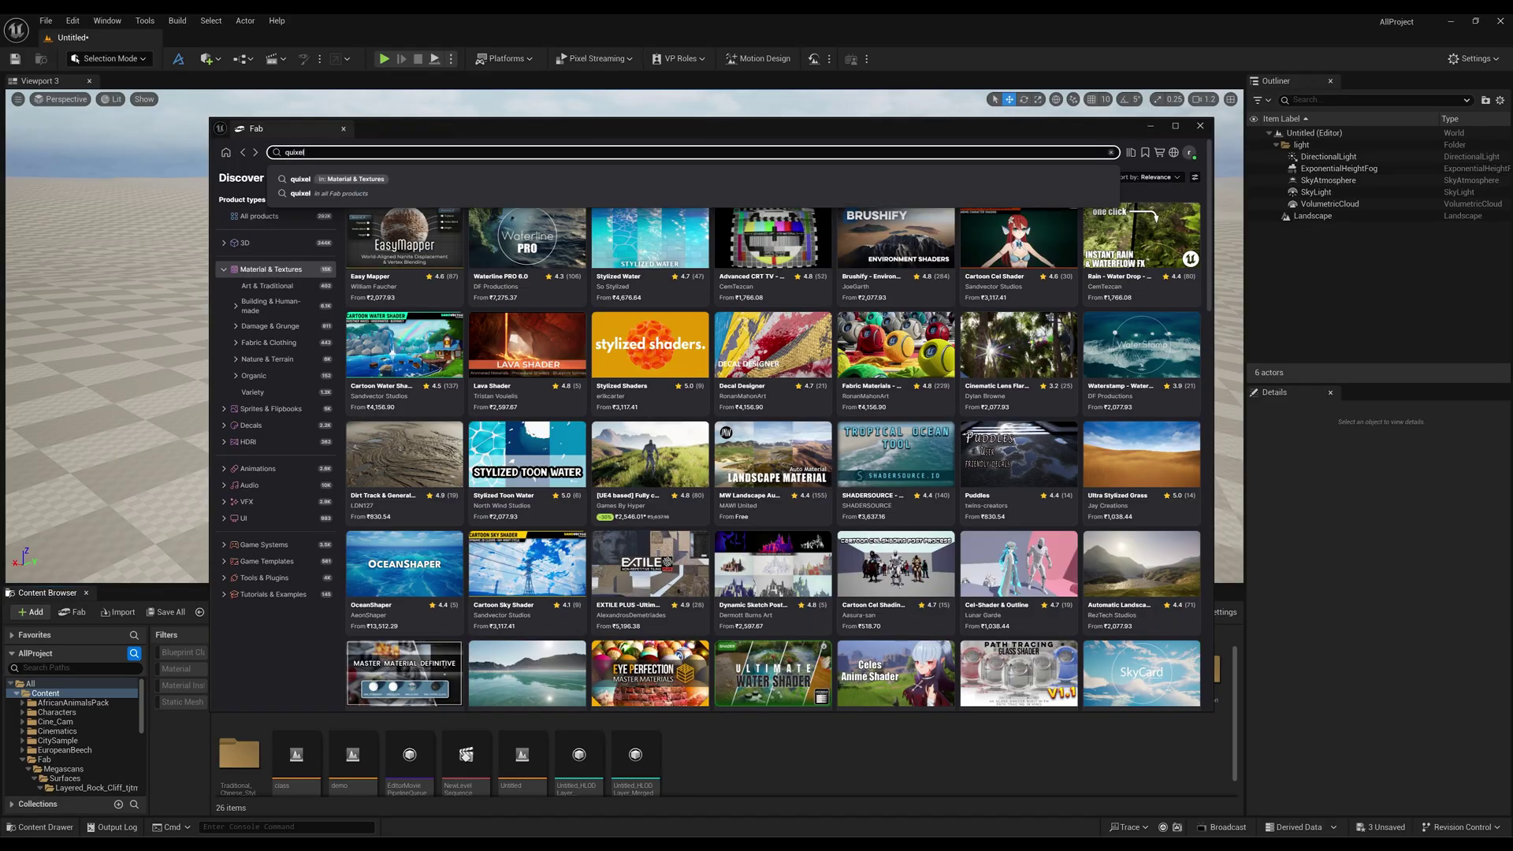
key("Return")
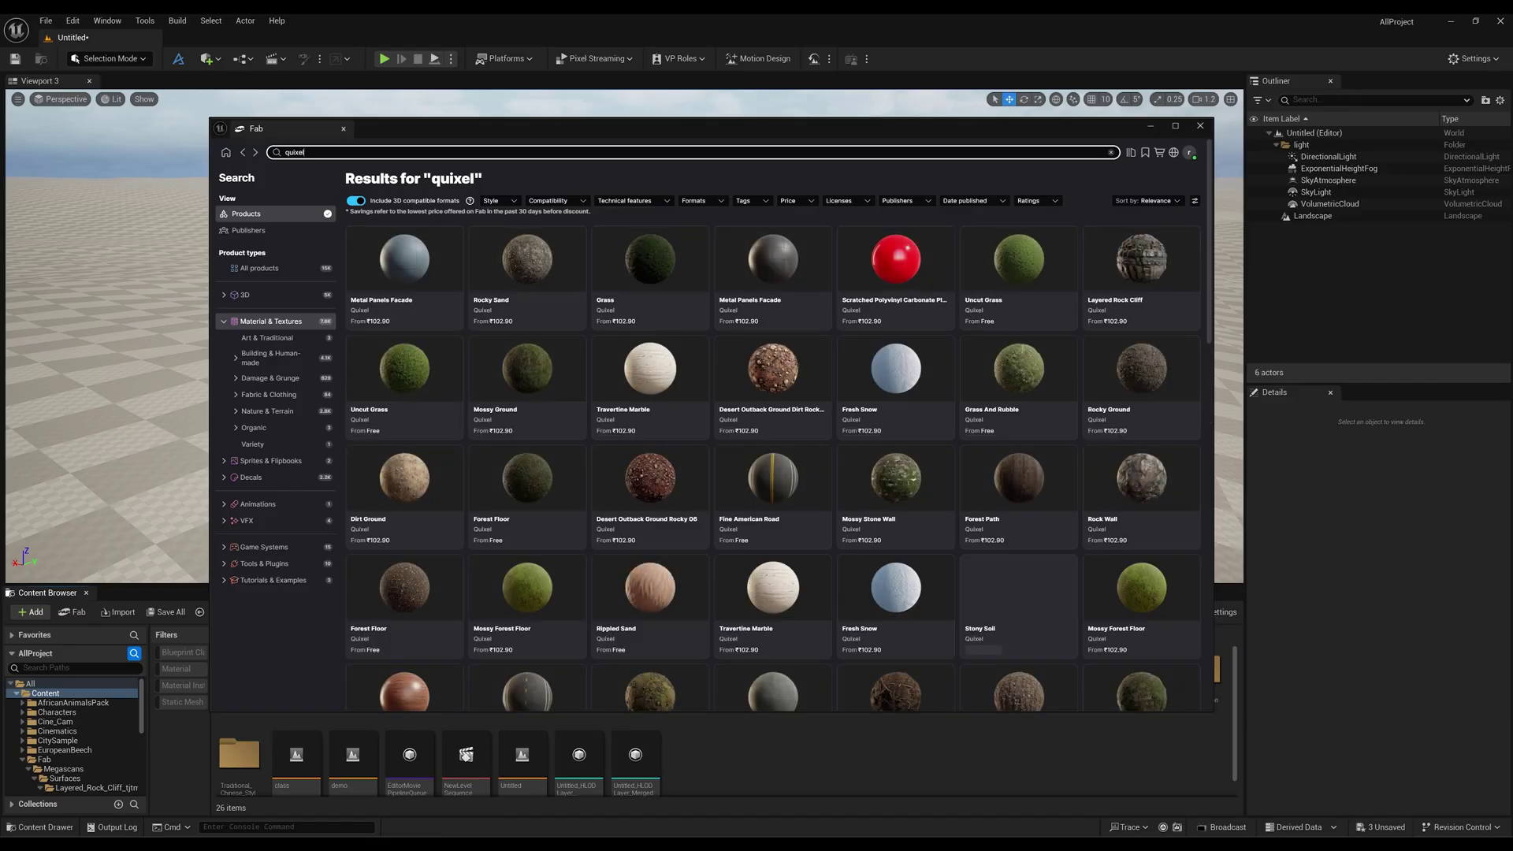
left_click(798, 201)
left_click(732, 254)
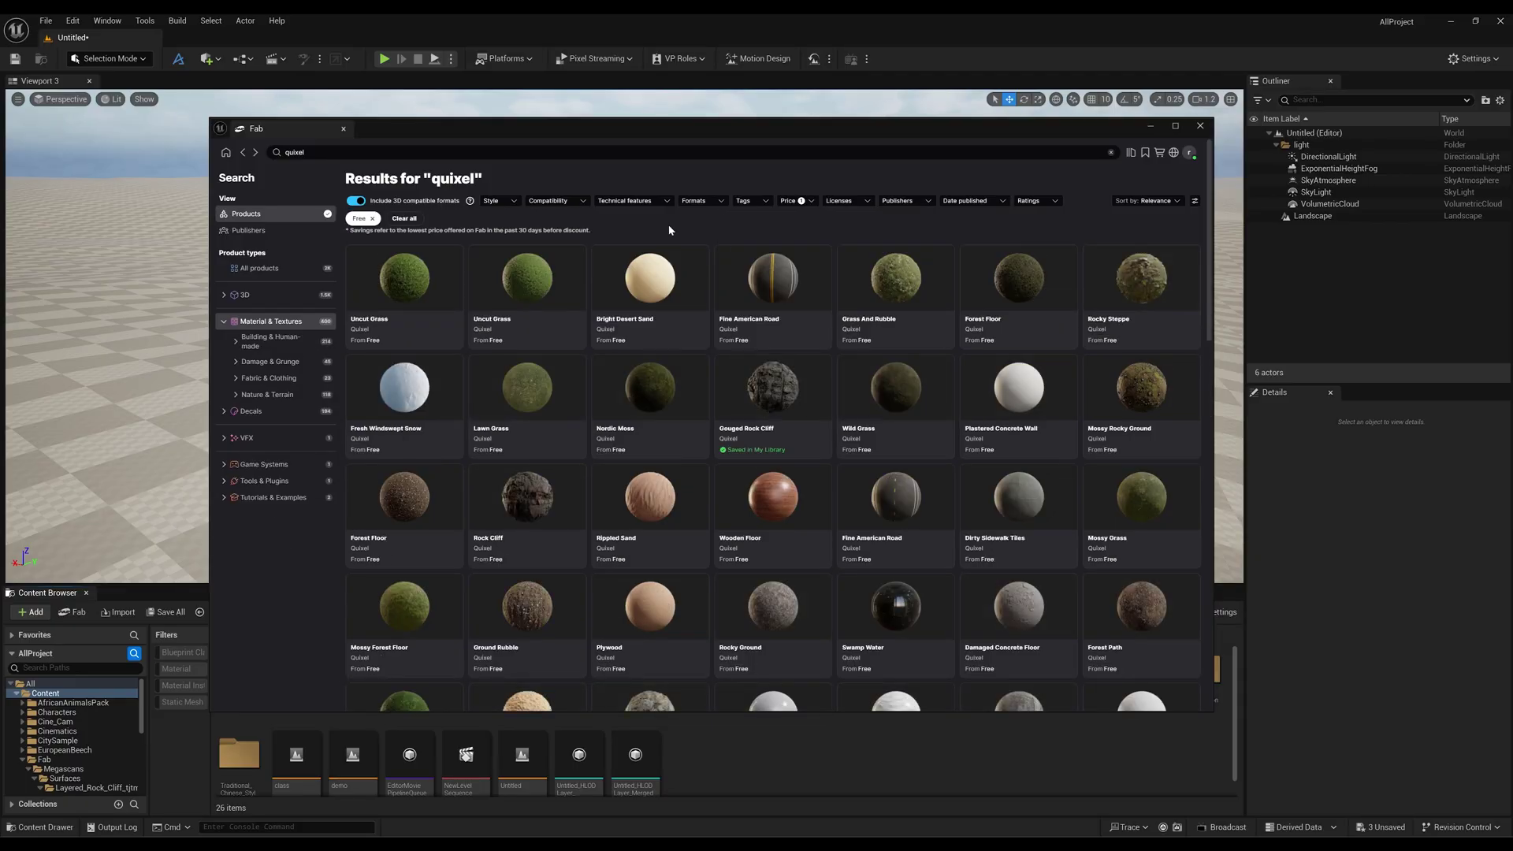
left_click(1141, 411)
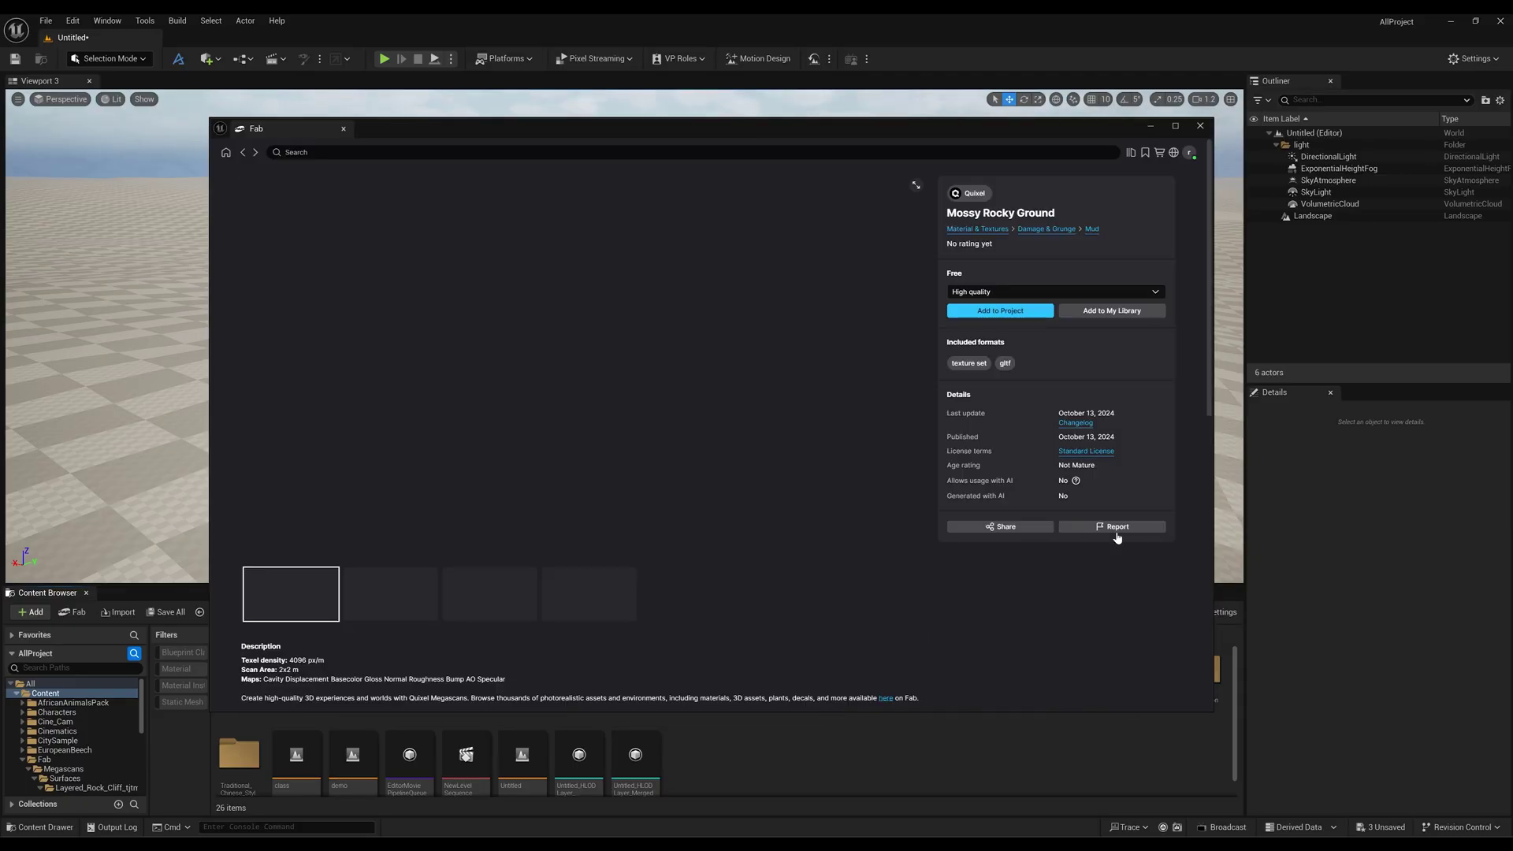
left_click(1022, 315)
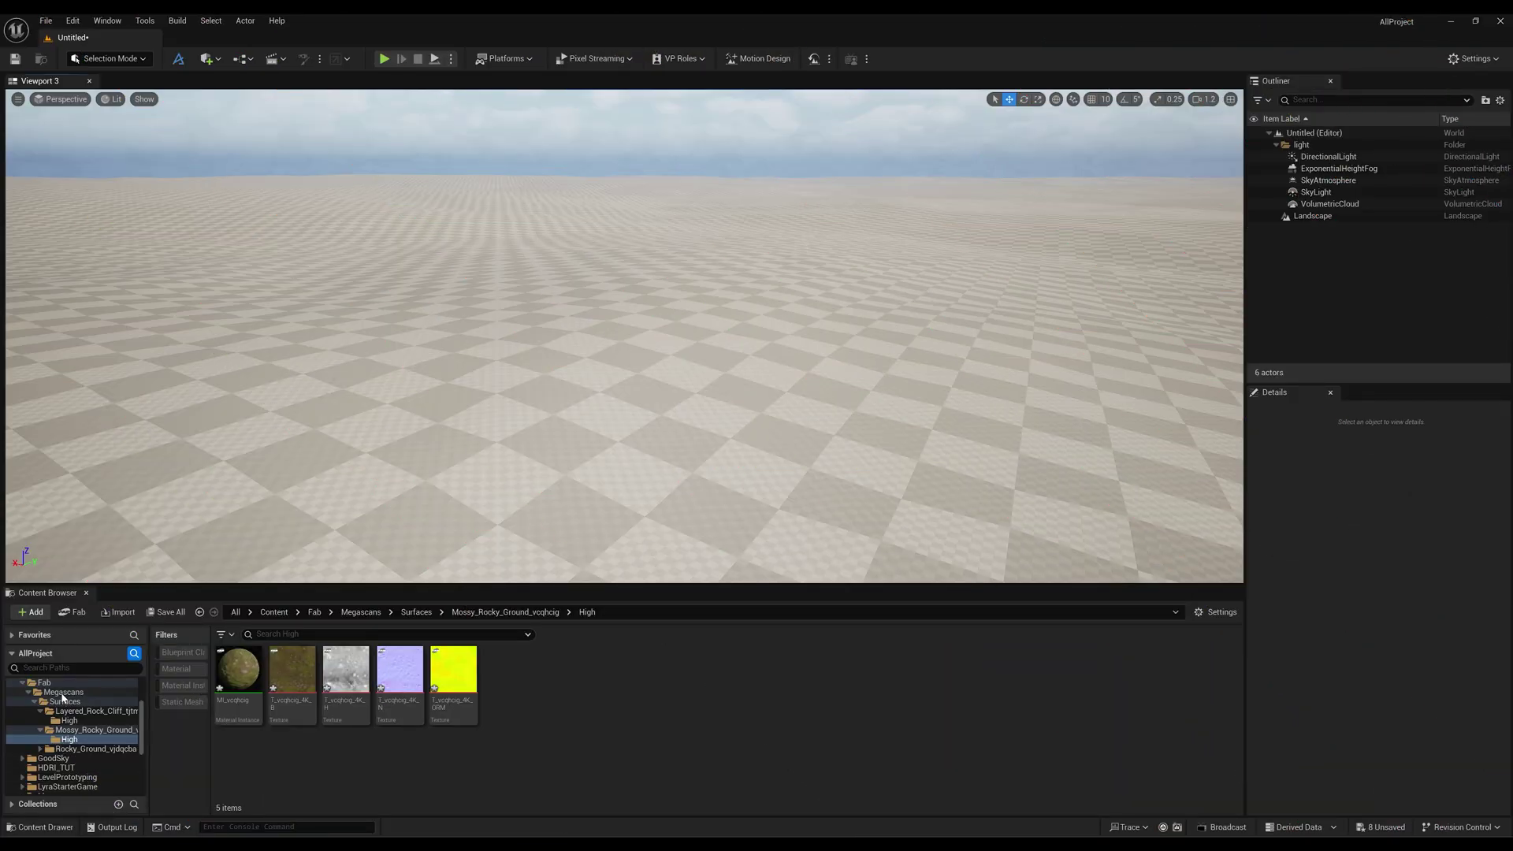
Assign the MI_vcqhcig material instance from the Fab folder as the Landscape Material.
left_click(67, 683)
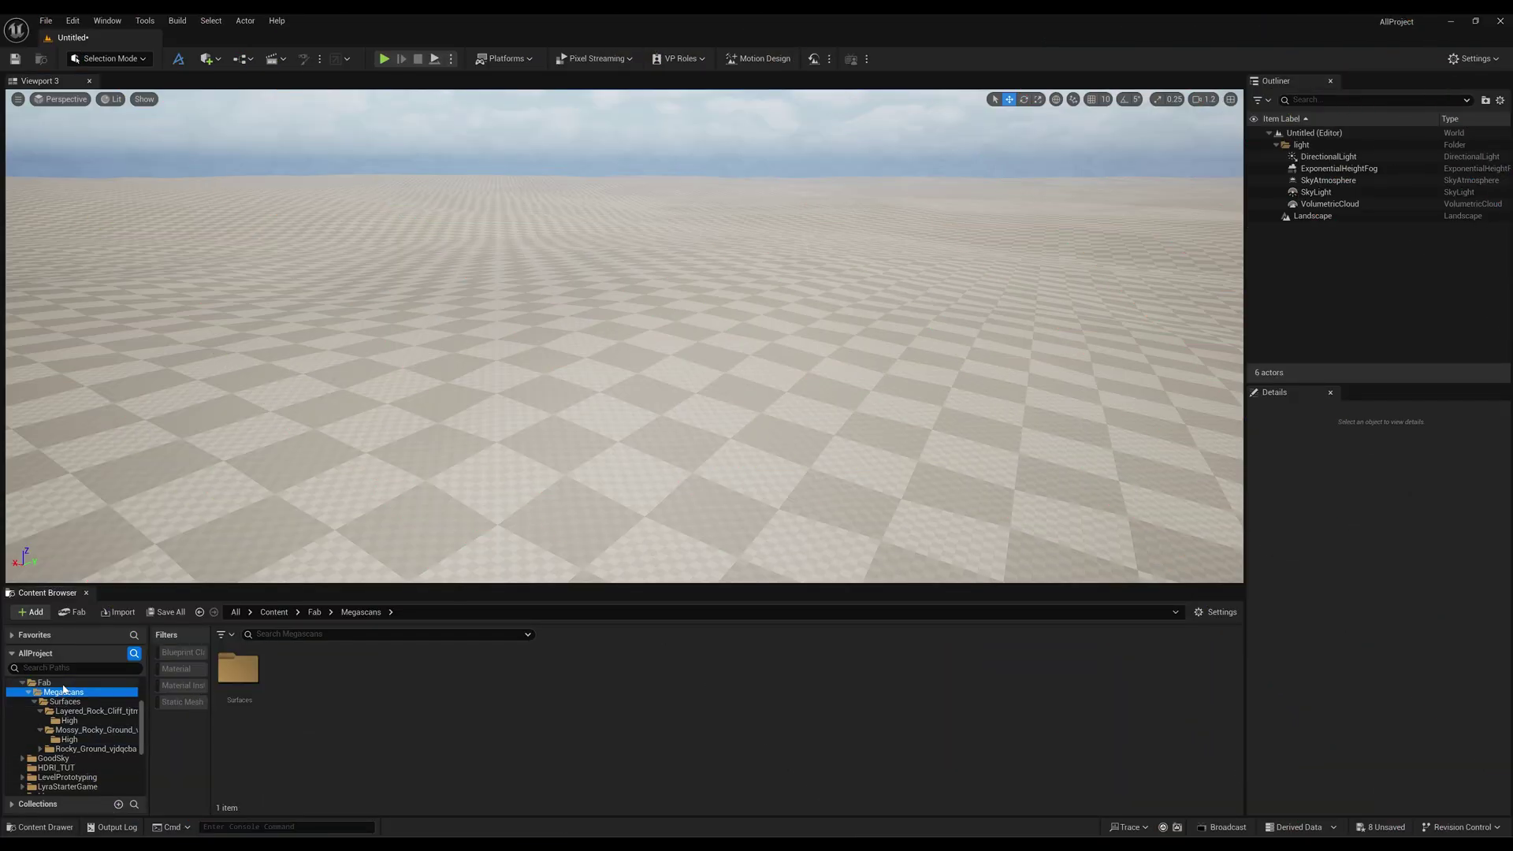
left_click(164, 686)
left_click(292, 674)
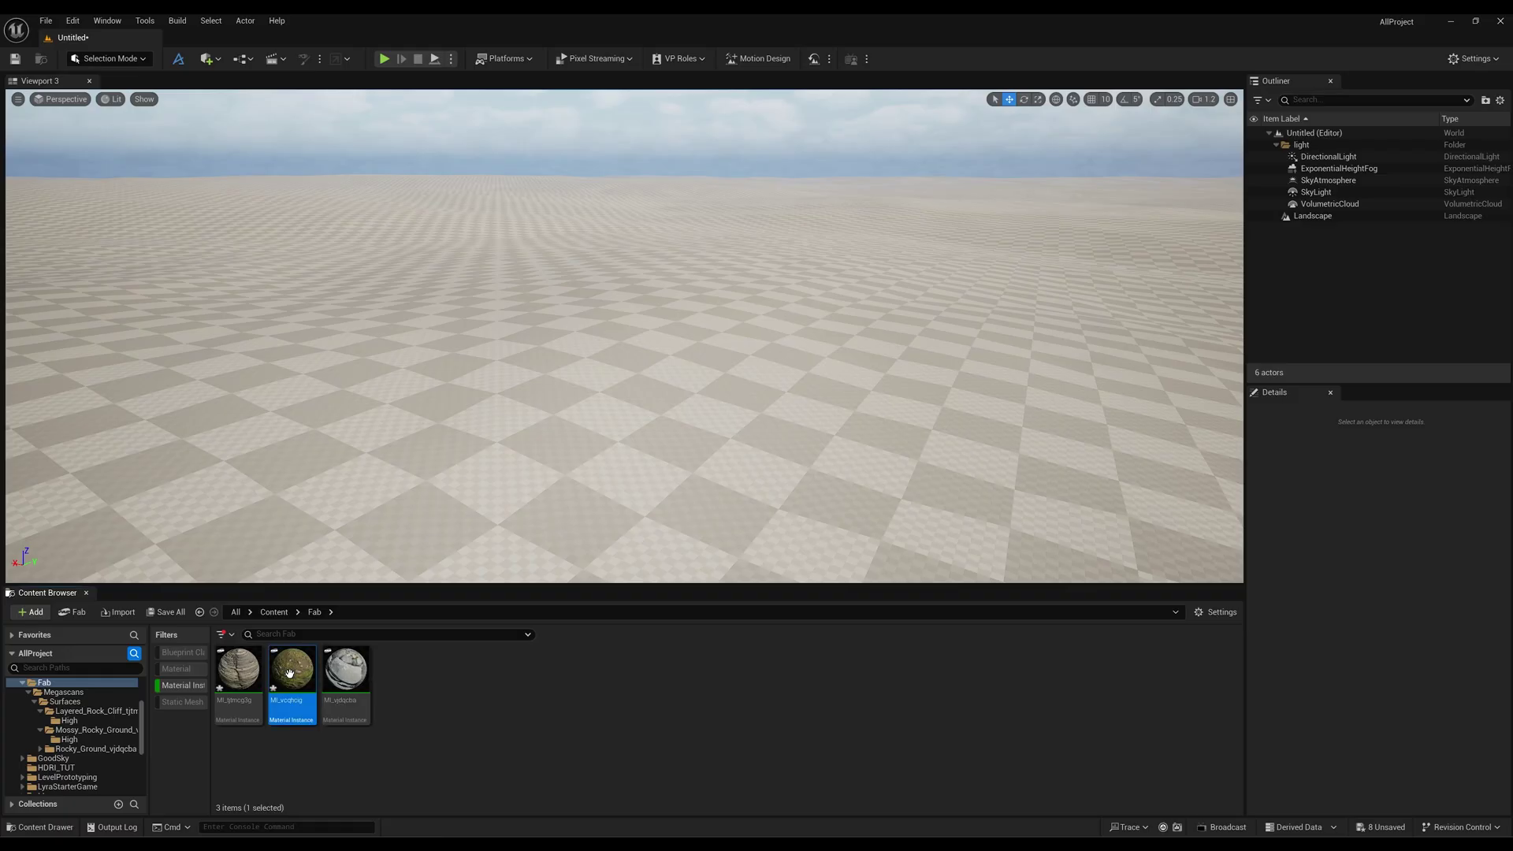
left_click(1312, 216)
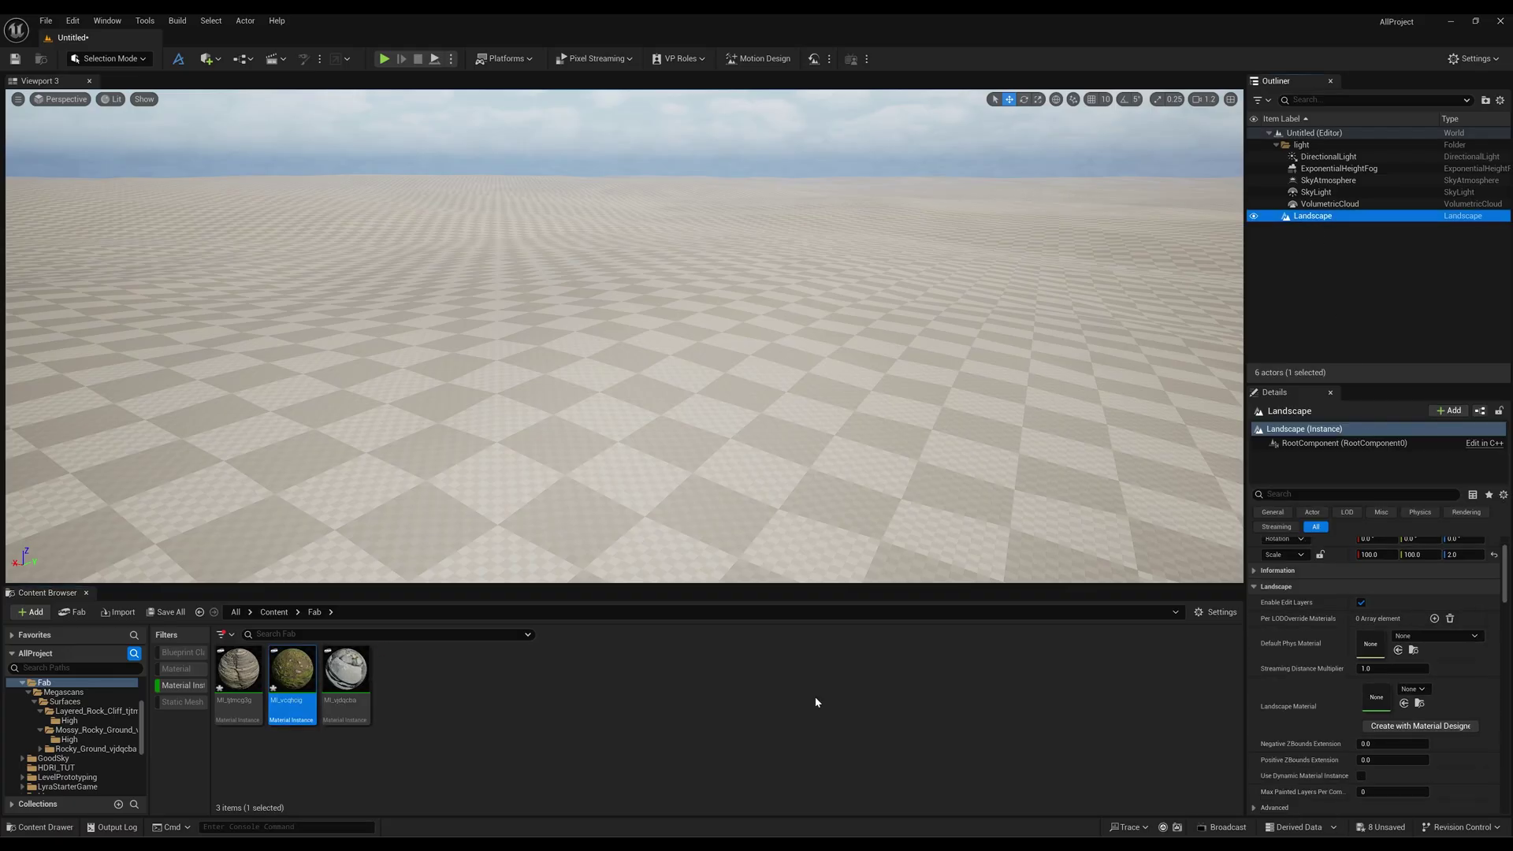
left_click_drag(702, 679, 1373, 708)
Set MI_vcqhcig's texture tiling to 0.1 and save the material instance.
double_click(1373, 706)
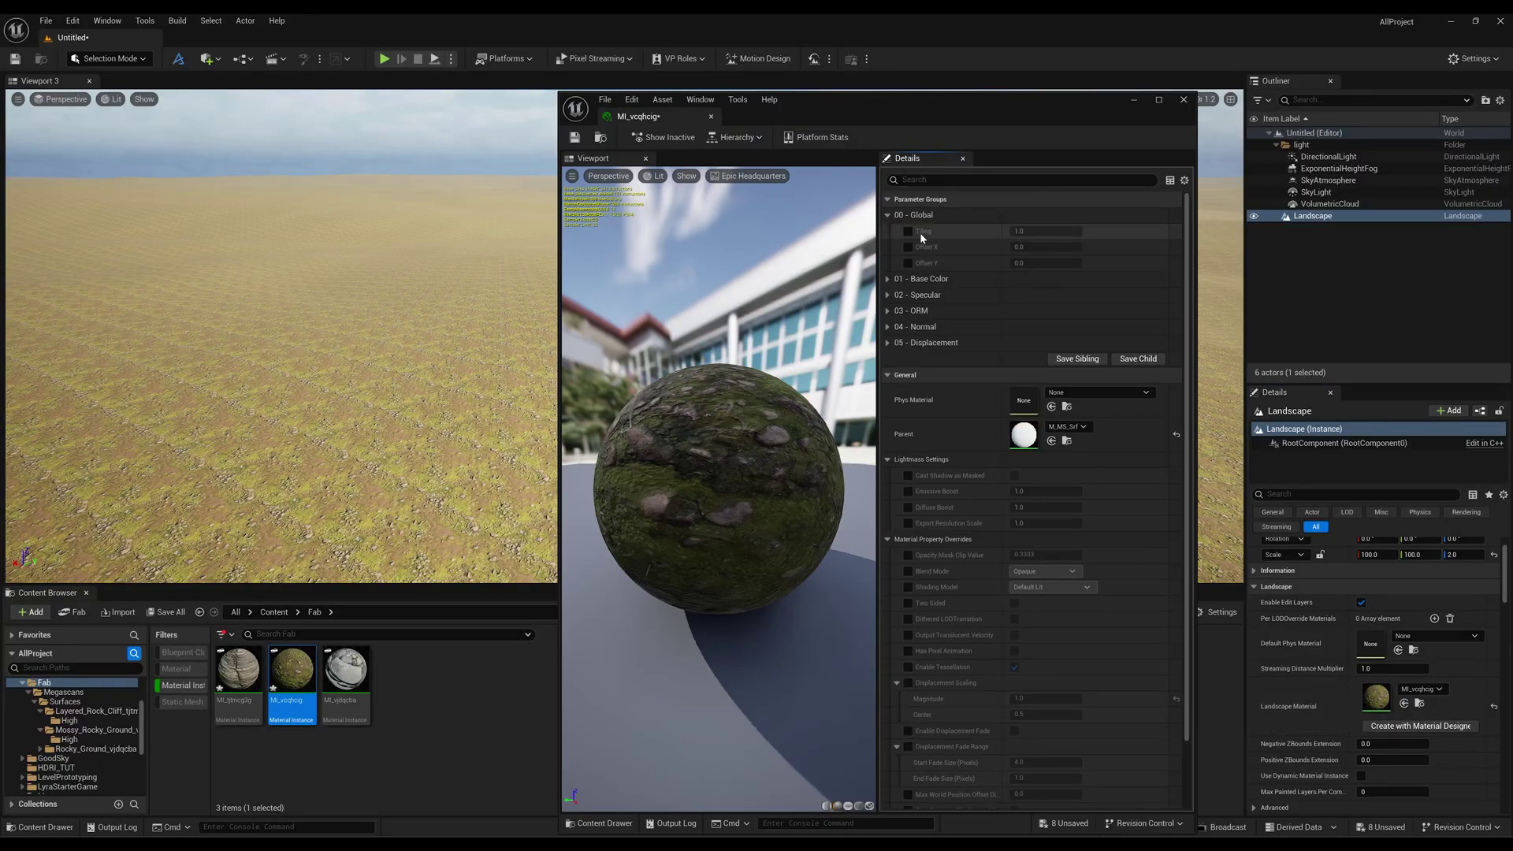
left_click(1024, 231)
type("0.1")
key("Return")
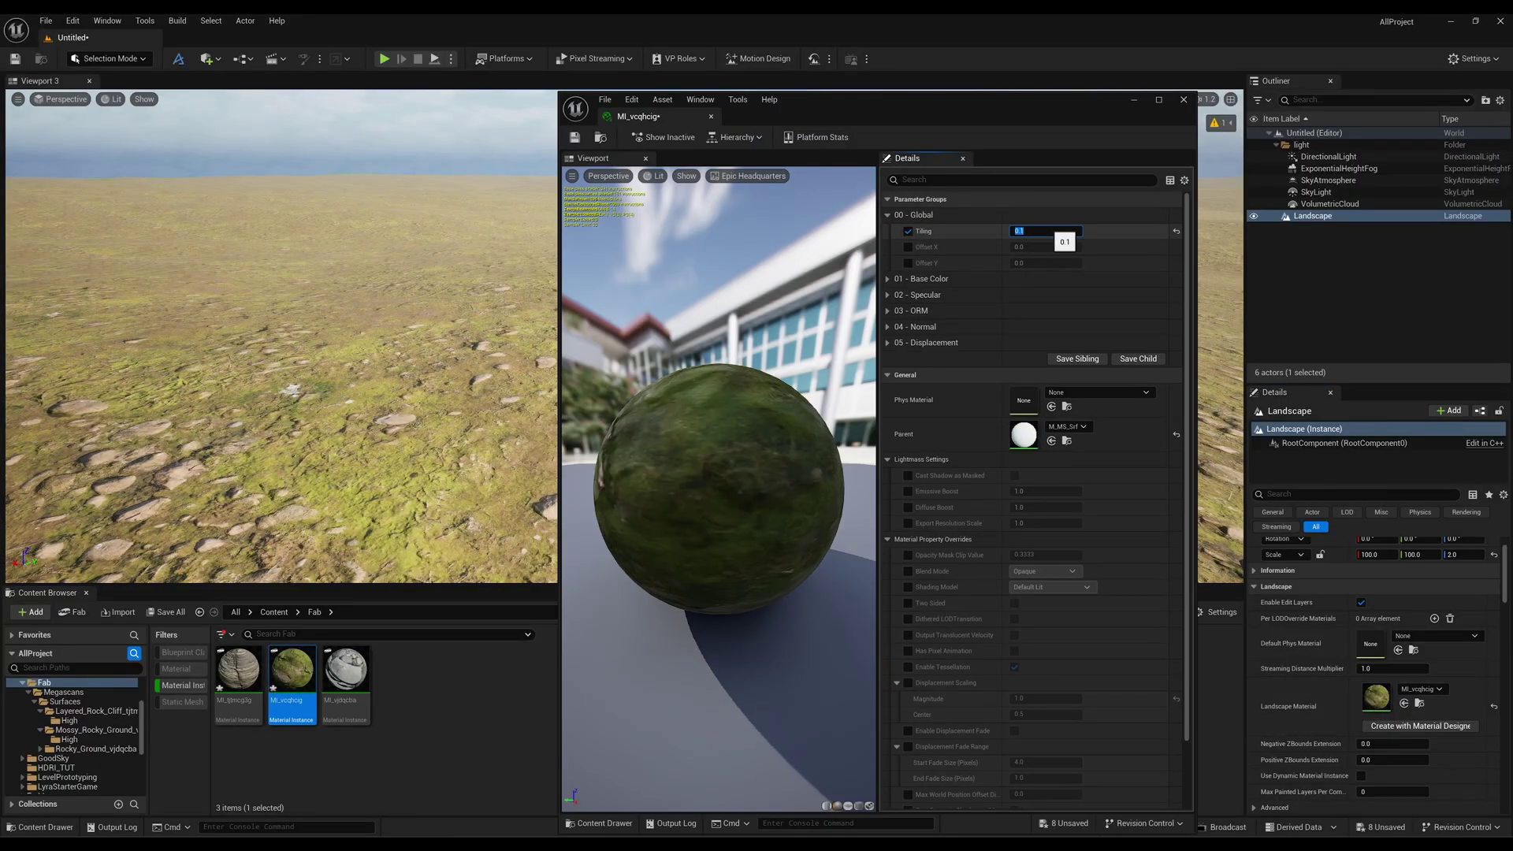
key("ctrl+s")
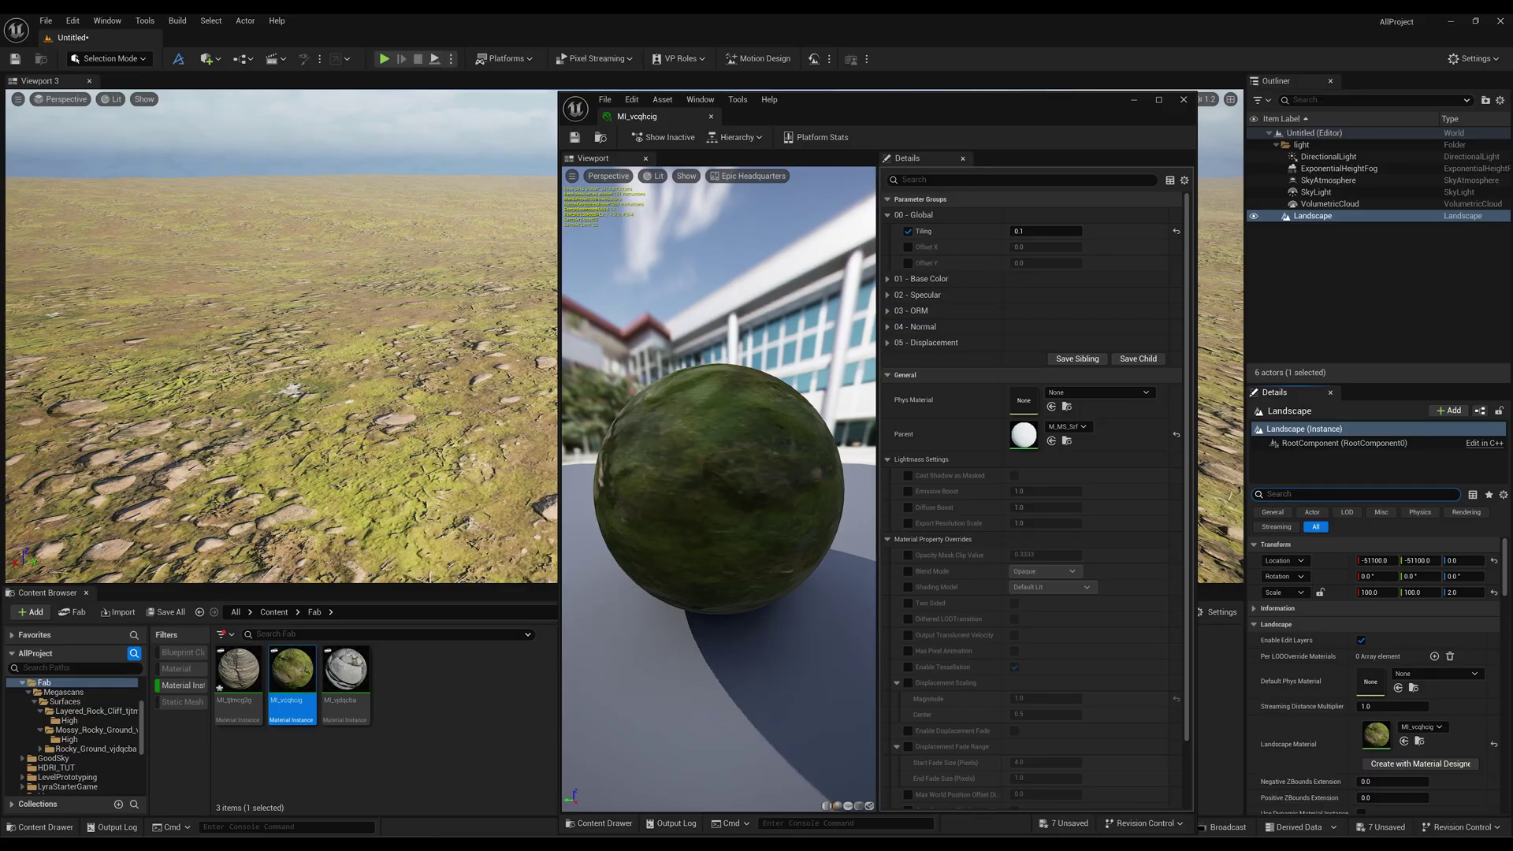
Turn on Enable Nanite for the landscape and view the finer rocky detail.
type("nan")
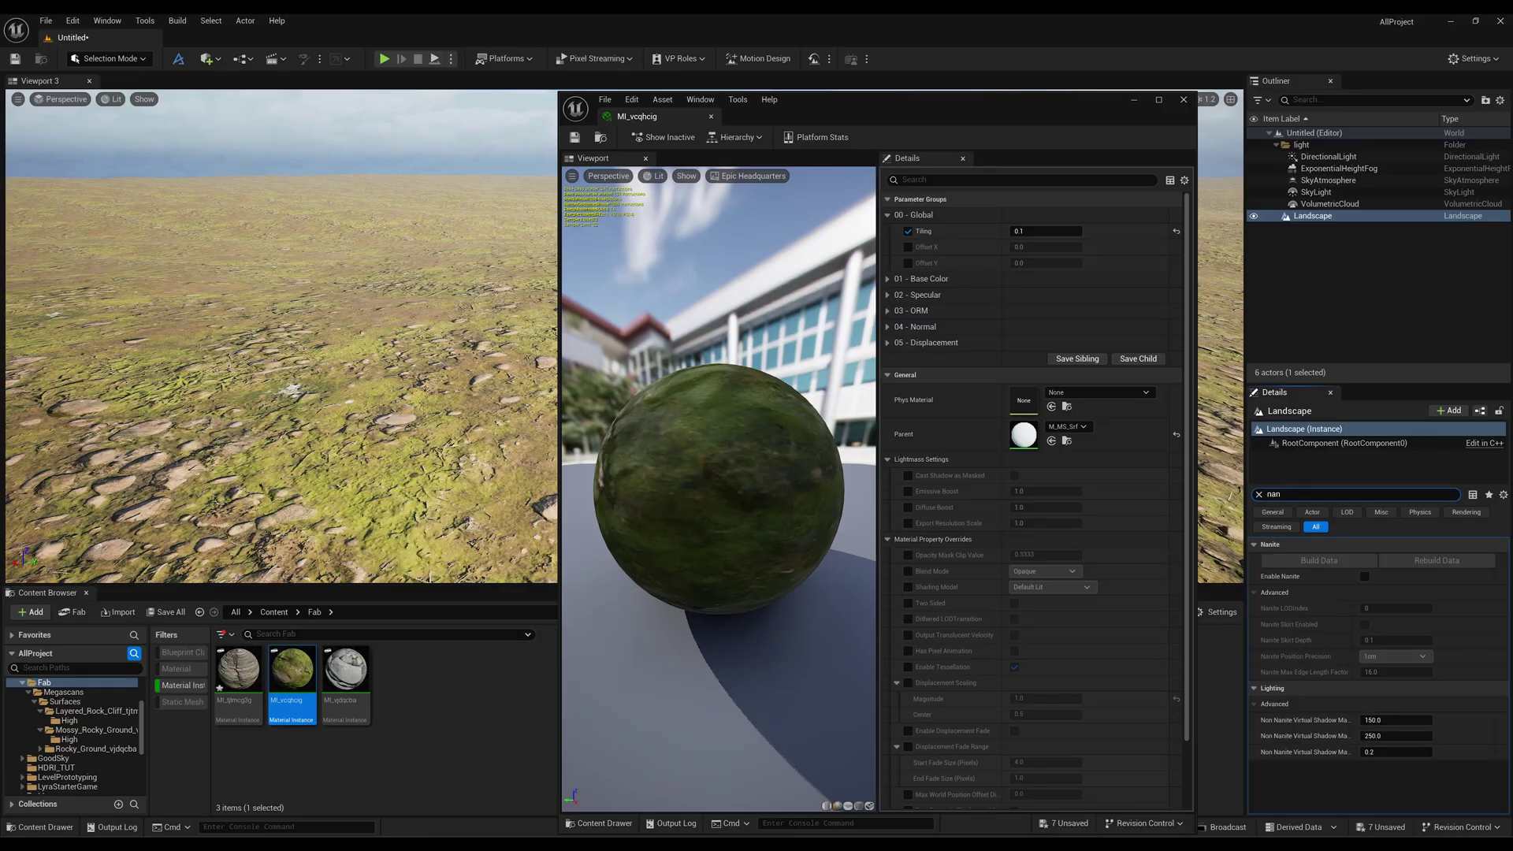
left_click(1365, 576)
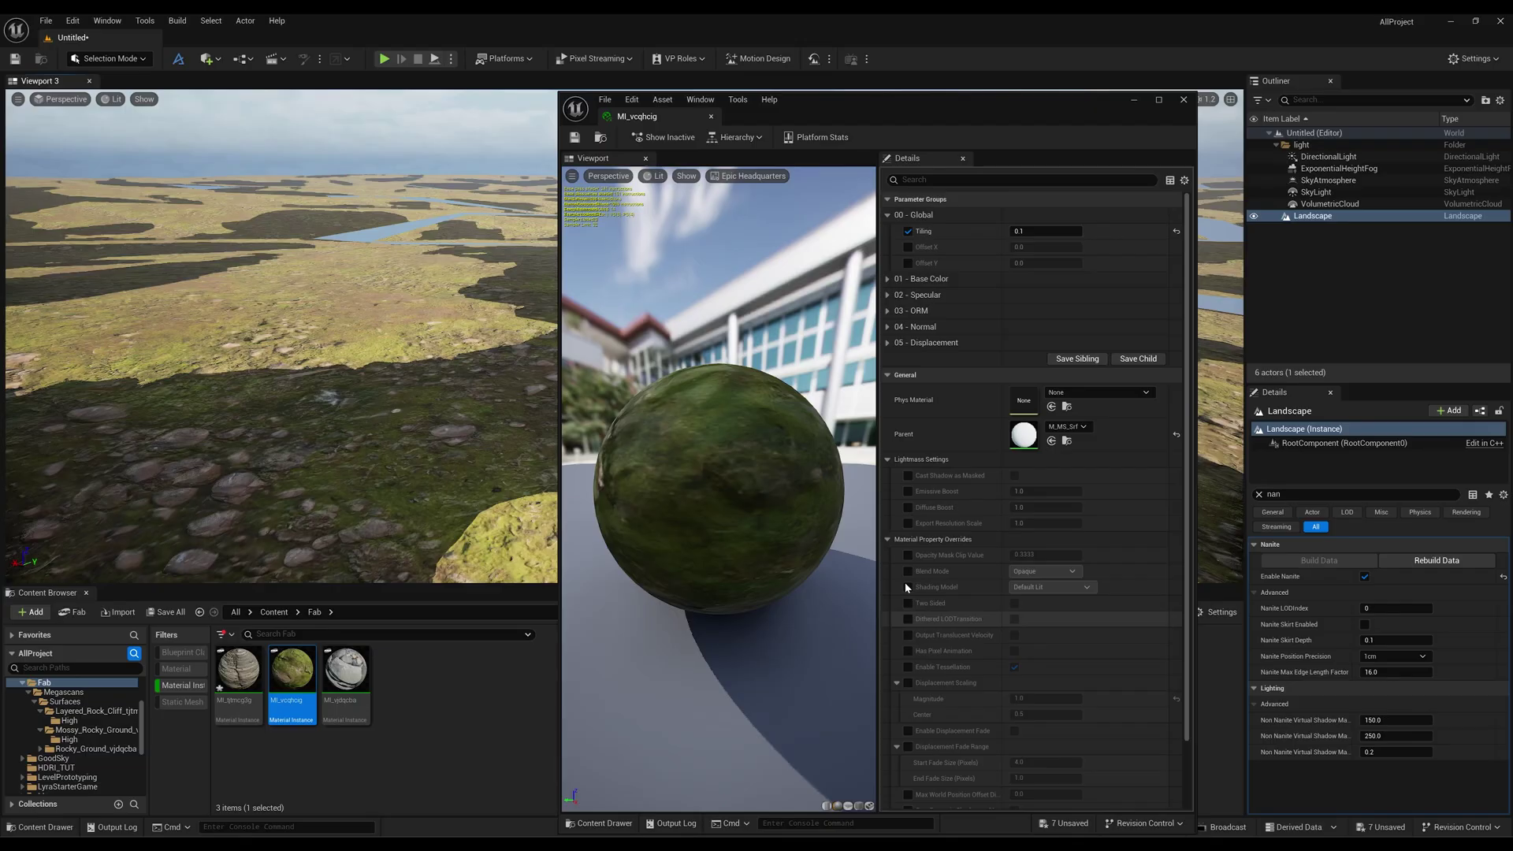
right_click_drag(512, 457, 561, 460)
scroll(939, 657, "down", 3)
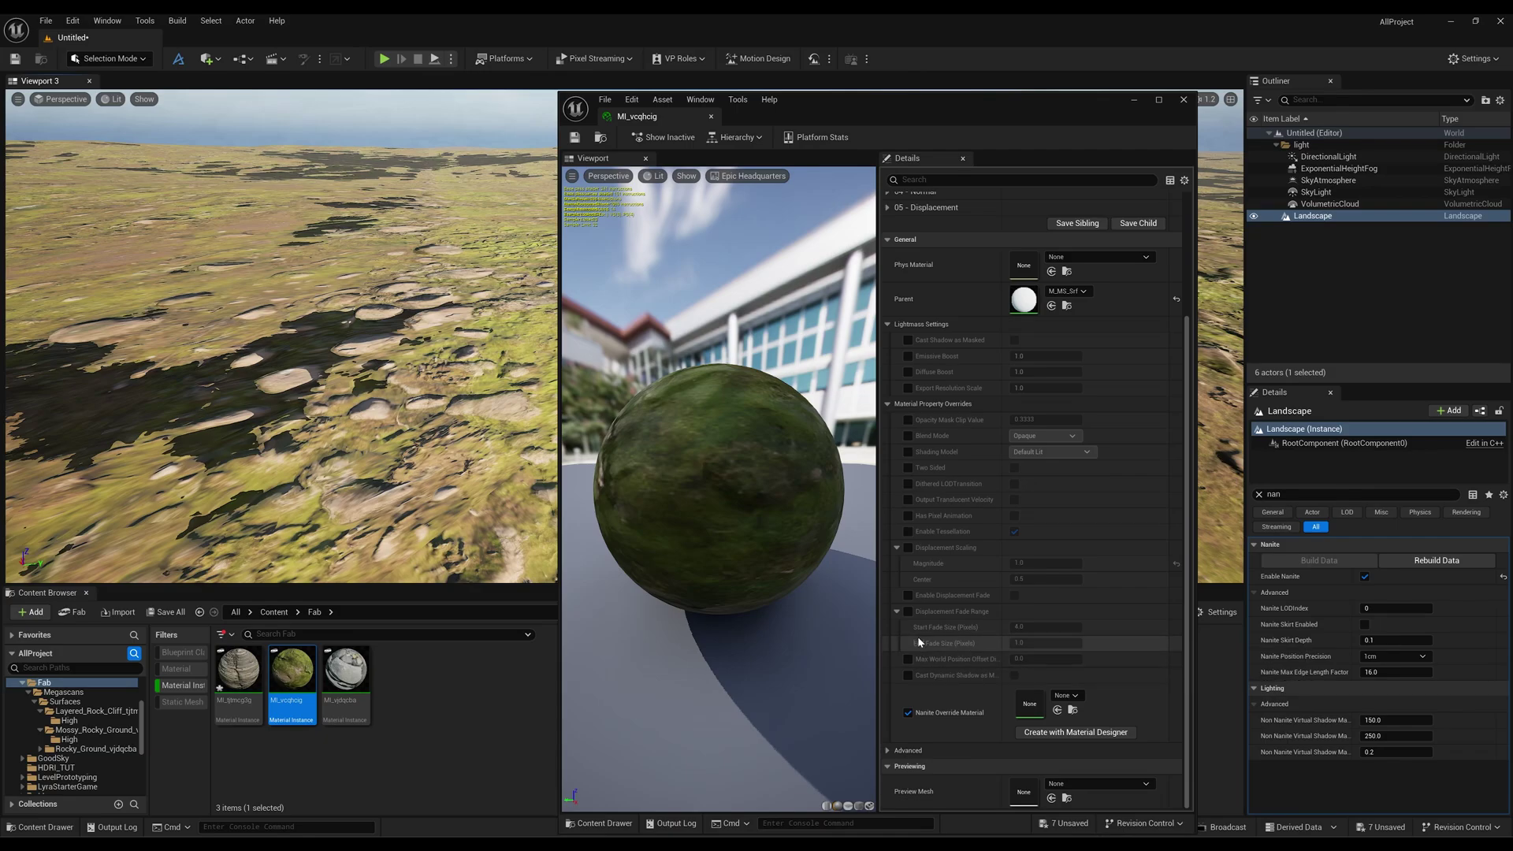
Override MI_vcqhcig's Displacement Scaling with a magnitude of 2.0.
left_click(909, 548)
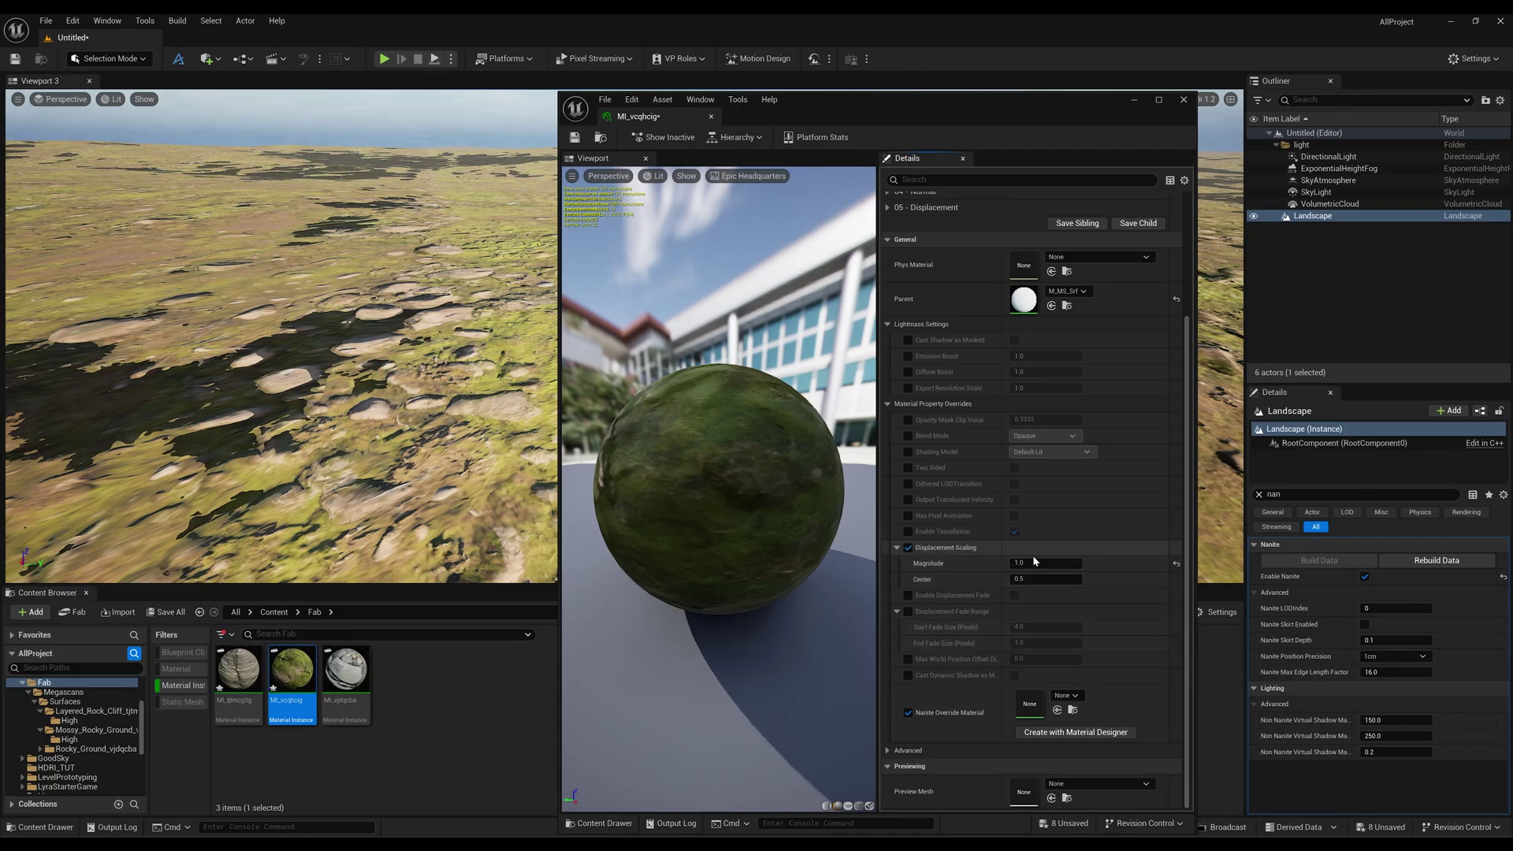
left_click(1033, 562)
type("2")
key("Return")
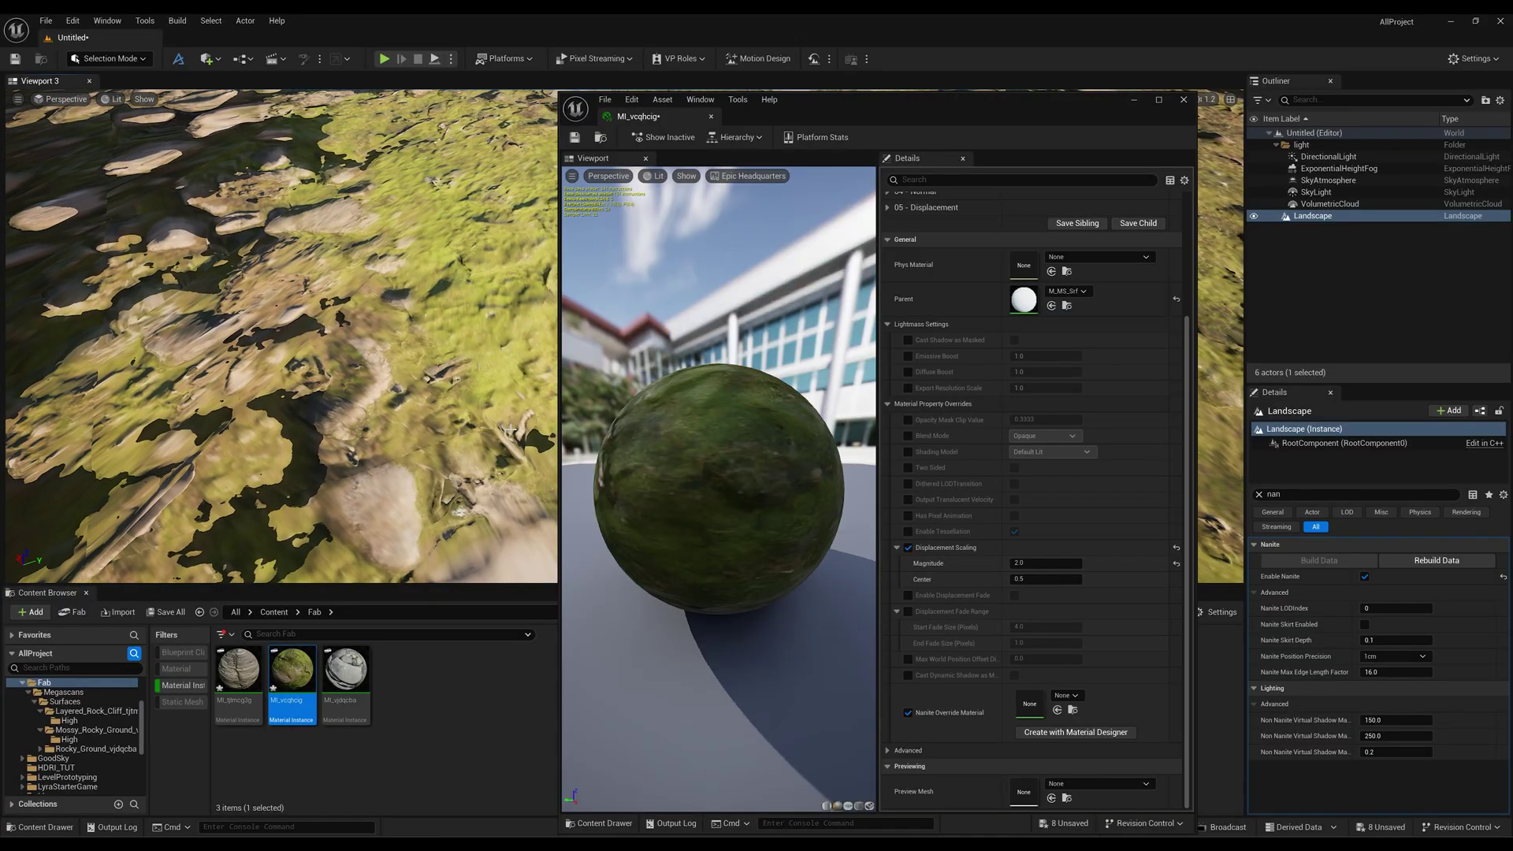
right_click_drag(468, 421, 468, 339)
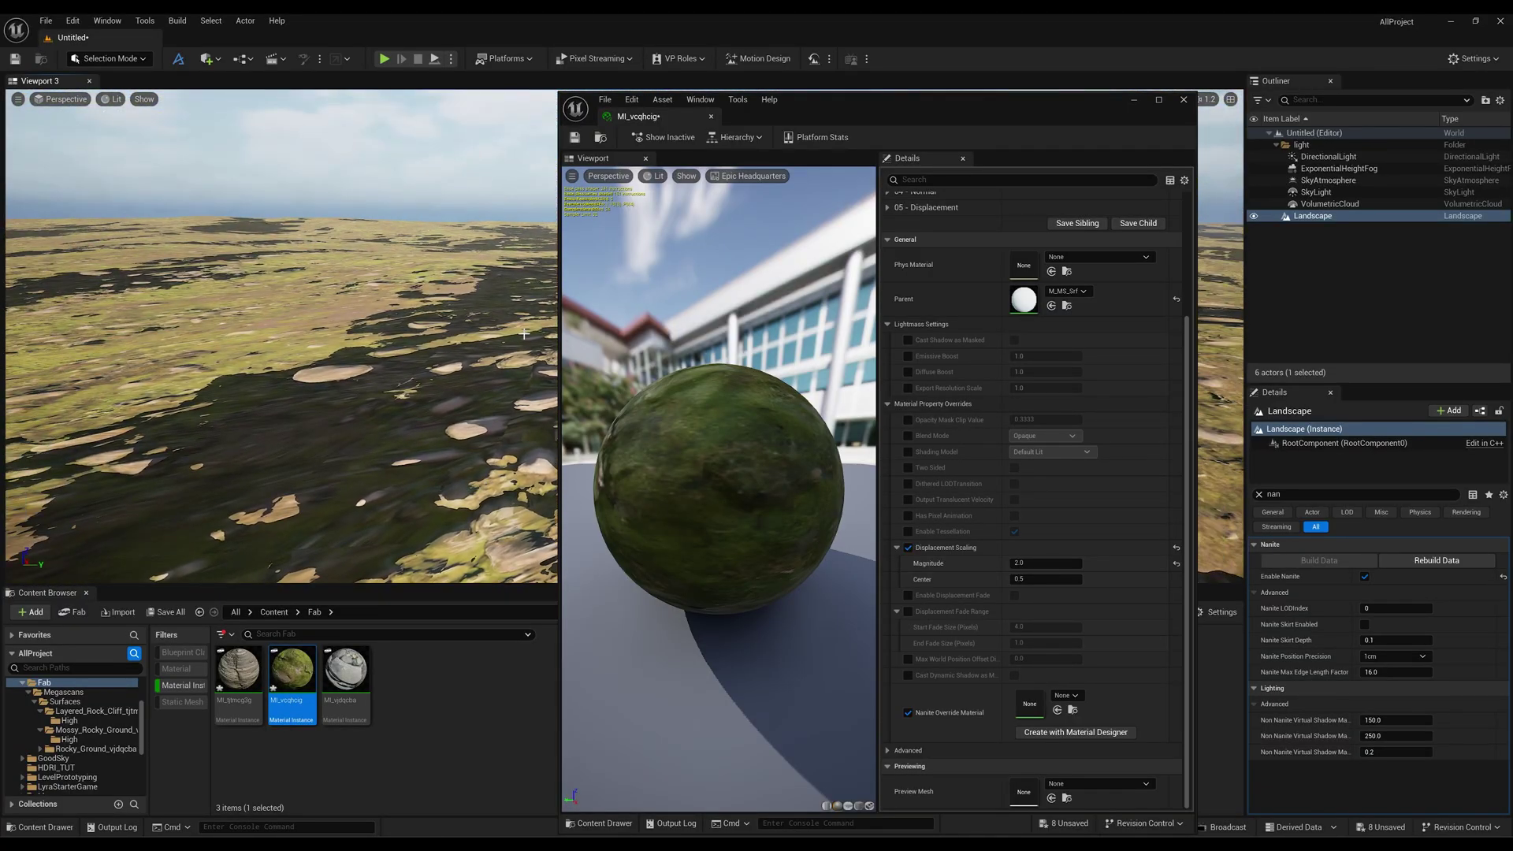
left_click_drag(855, 117, 1105, 119)
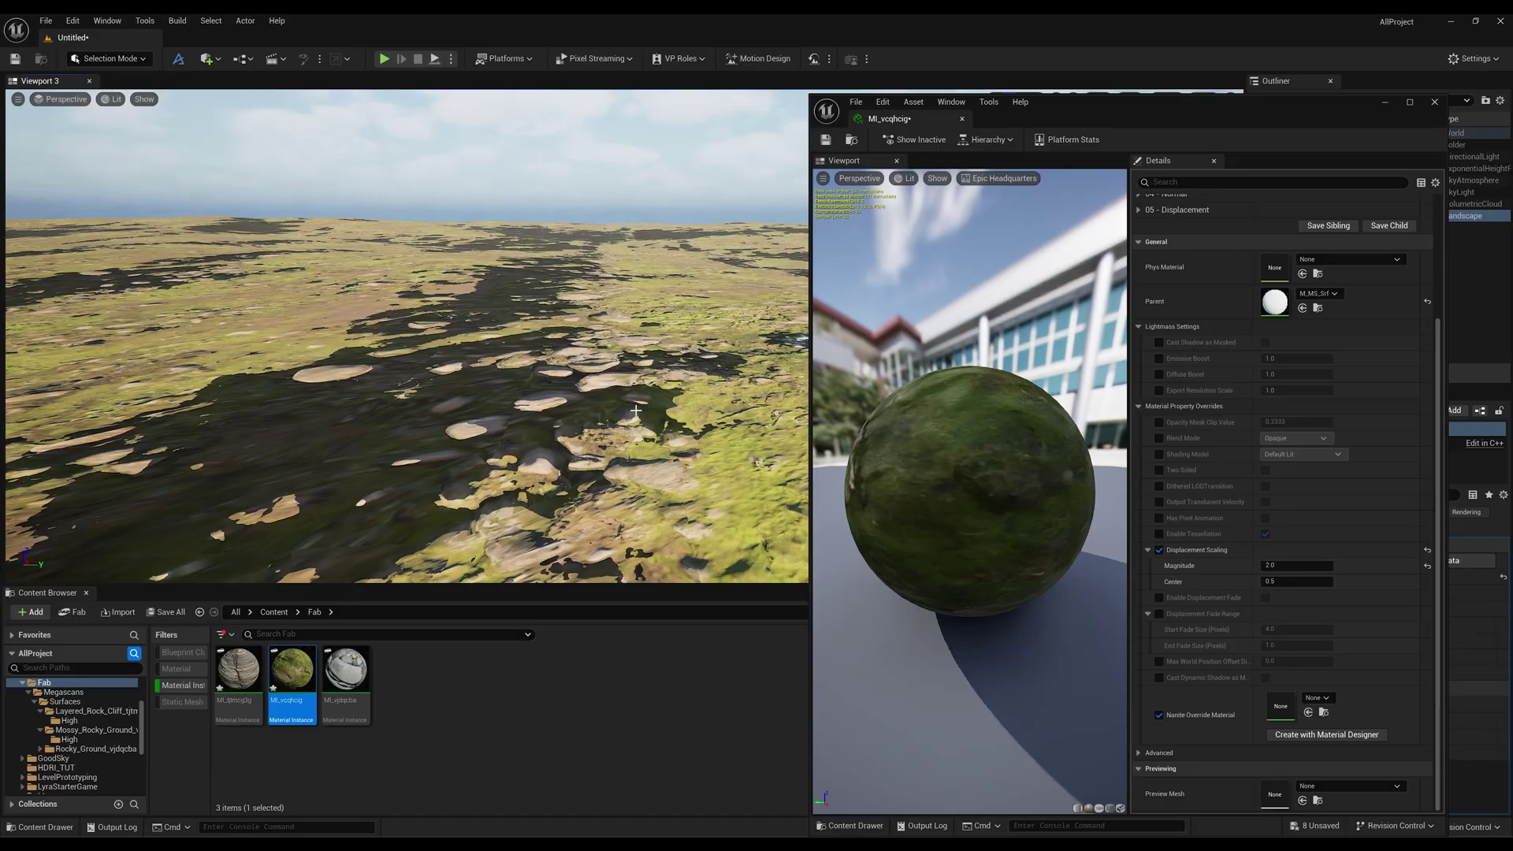
Run r.Raytracing.Shadows.EnableTwoSidedGeometry 0 in the console and inspect the landscape.
left_click(260, 828)
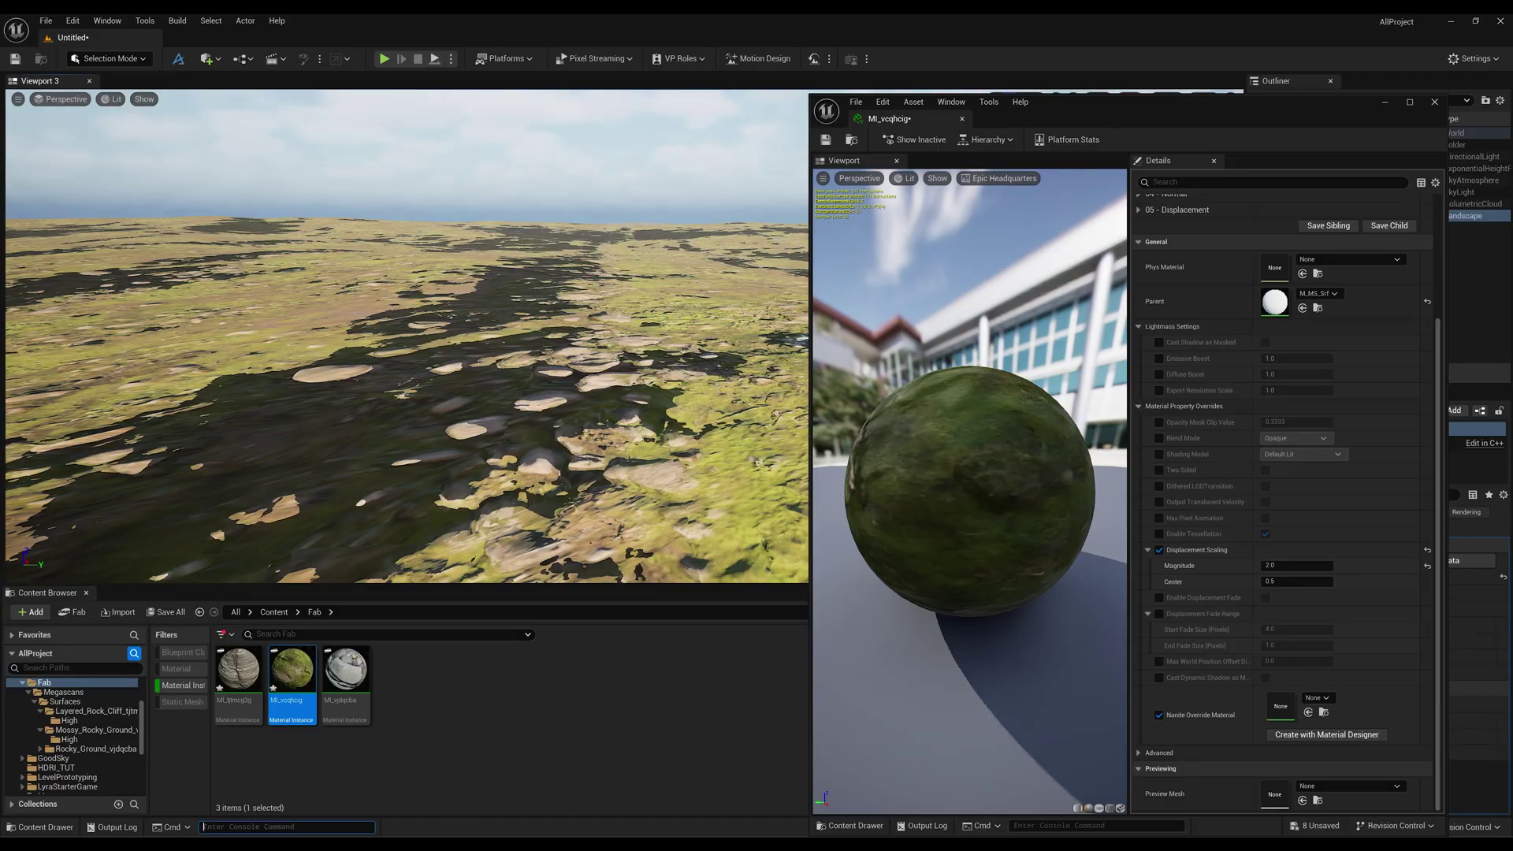
type("r.Raytracing.Shadows.EnableTwoSidedGeometry 0")
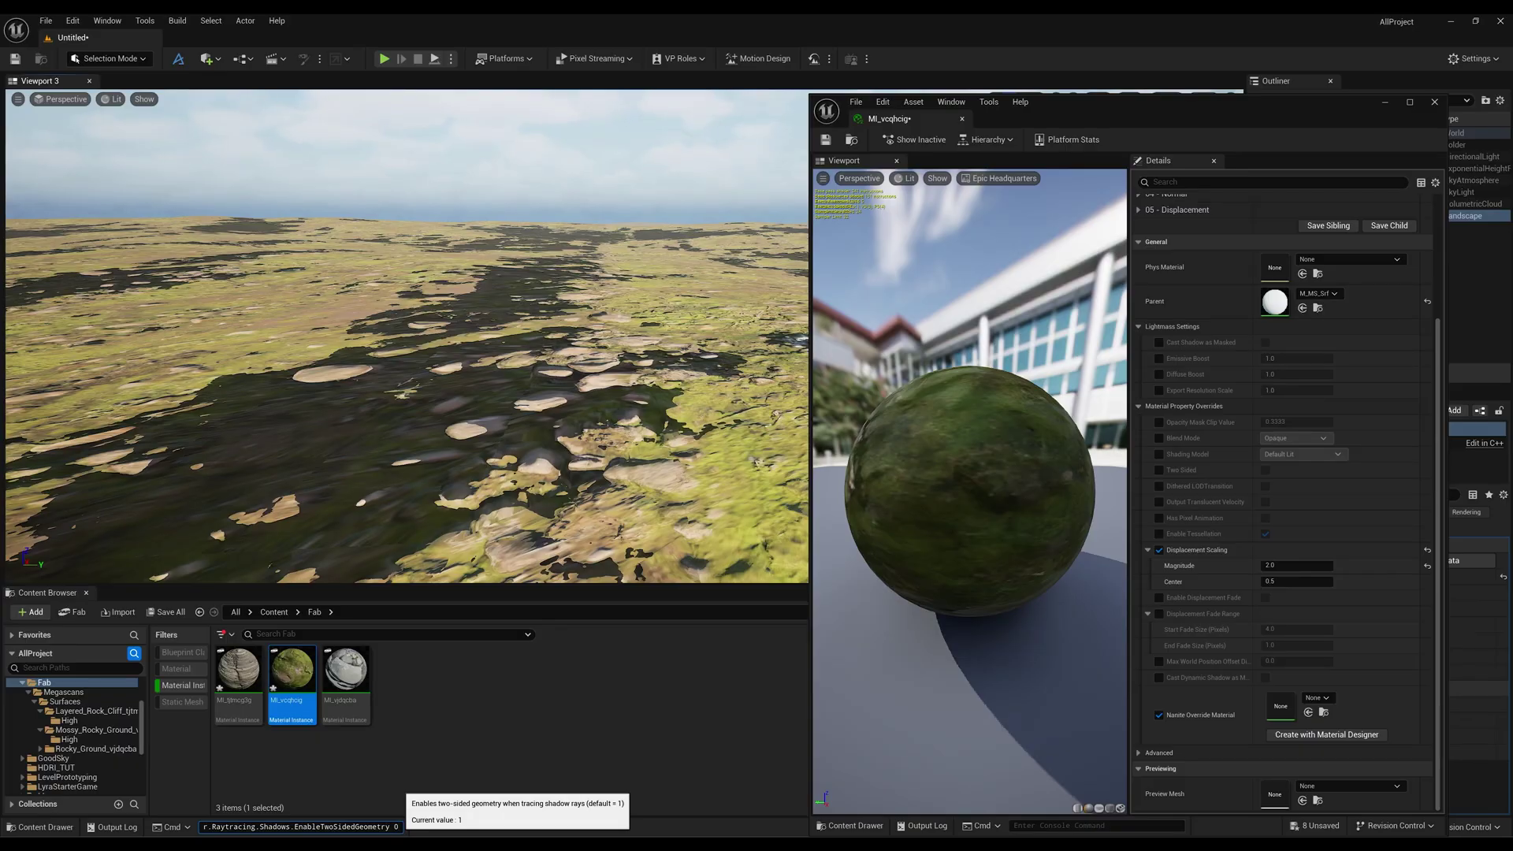
key("Return")
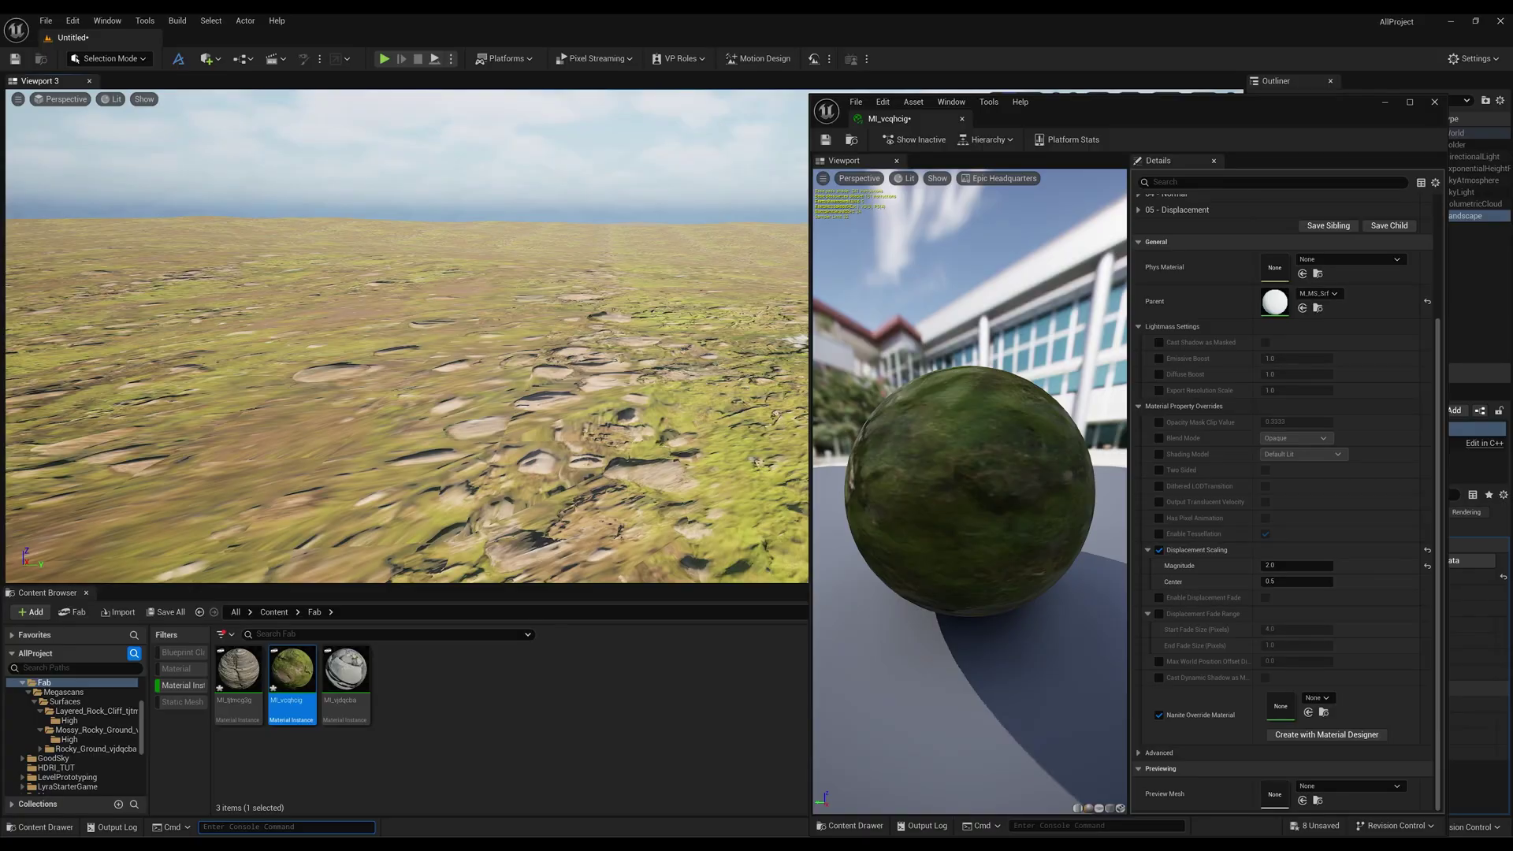
right_click_drag(544, 537, 377, 563)
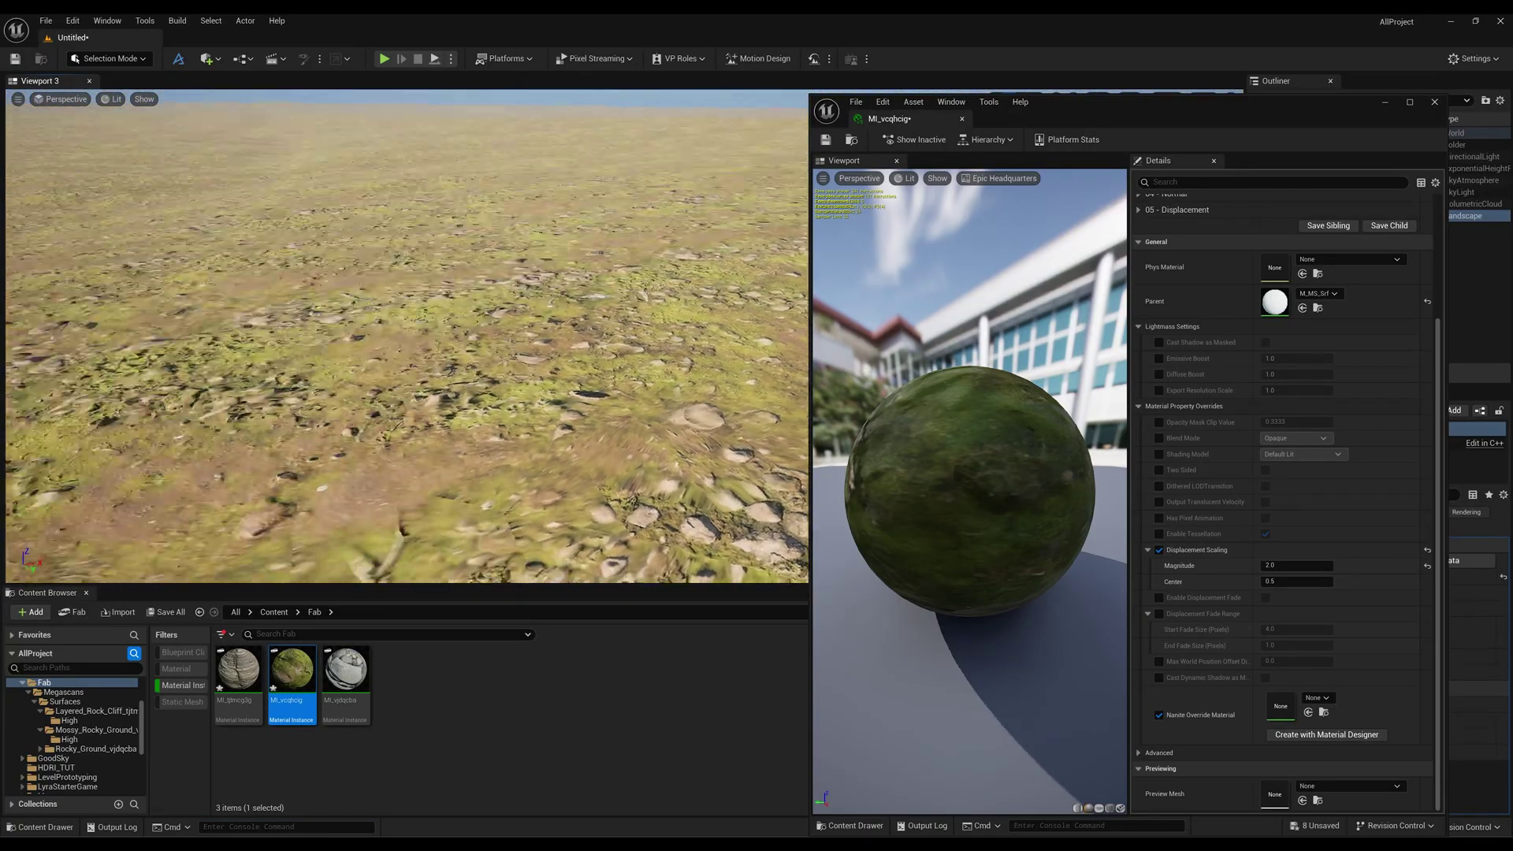
right_click_drag(409, 362, 410, 350)
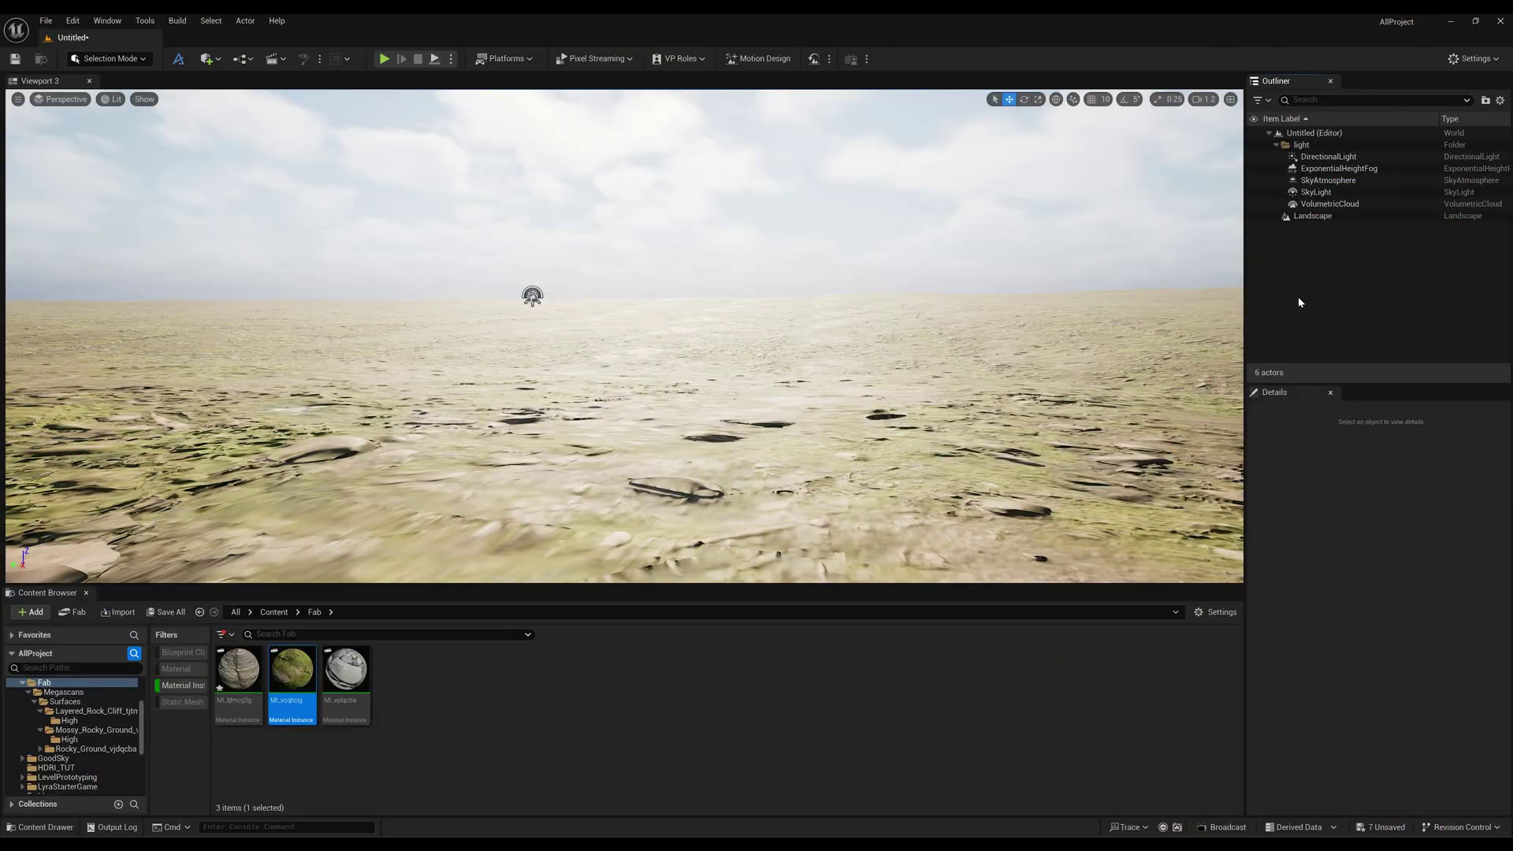
scroll(86, 749, "down", 5)
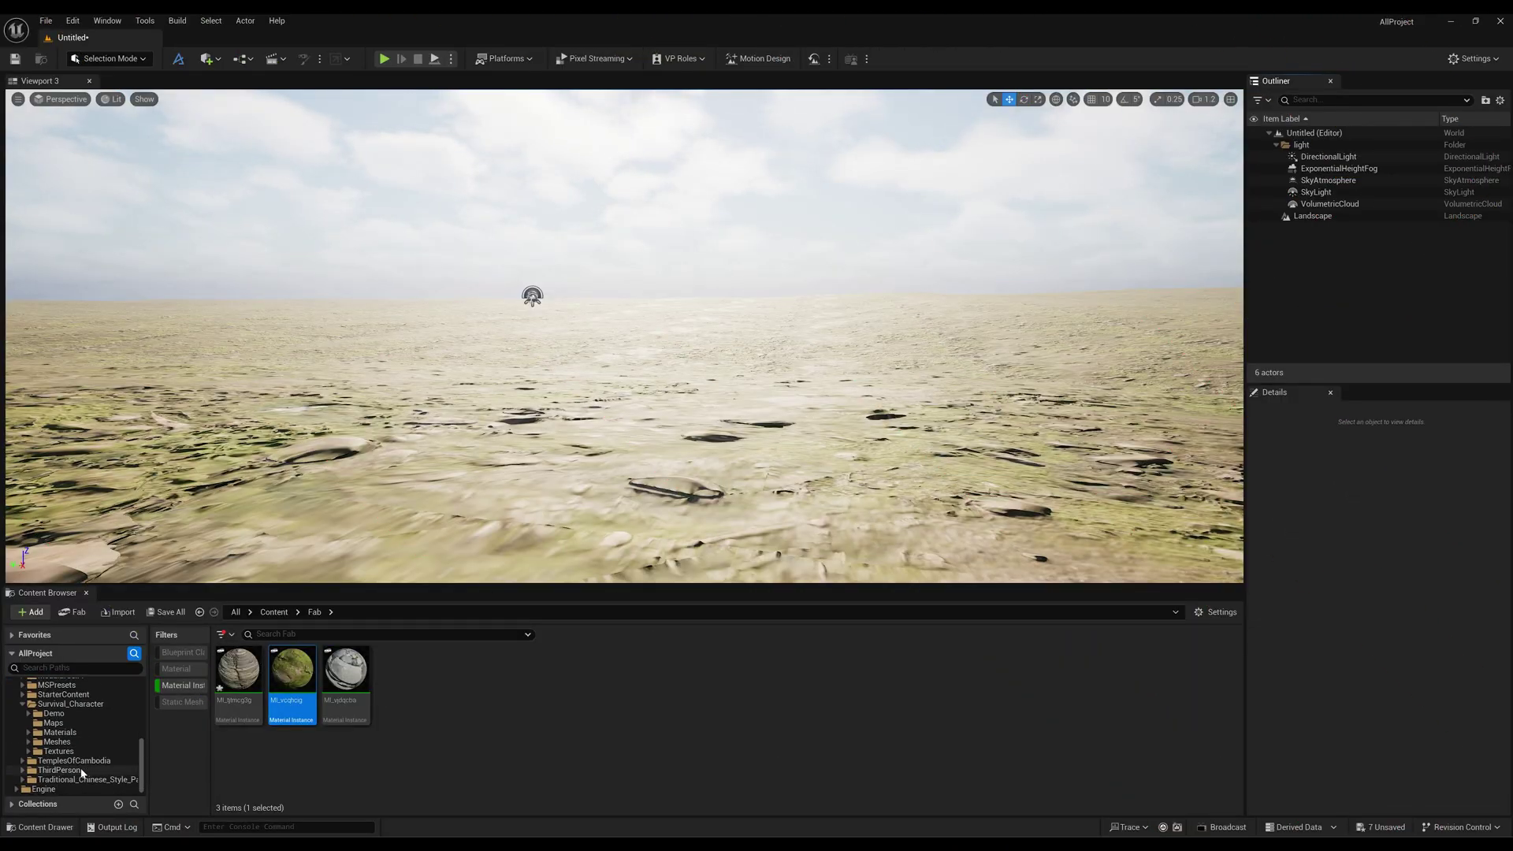
Place SK_Survival_Character from Survival_Character/Meshes into the level.
left_click(181, 685)
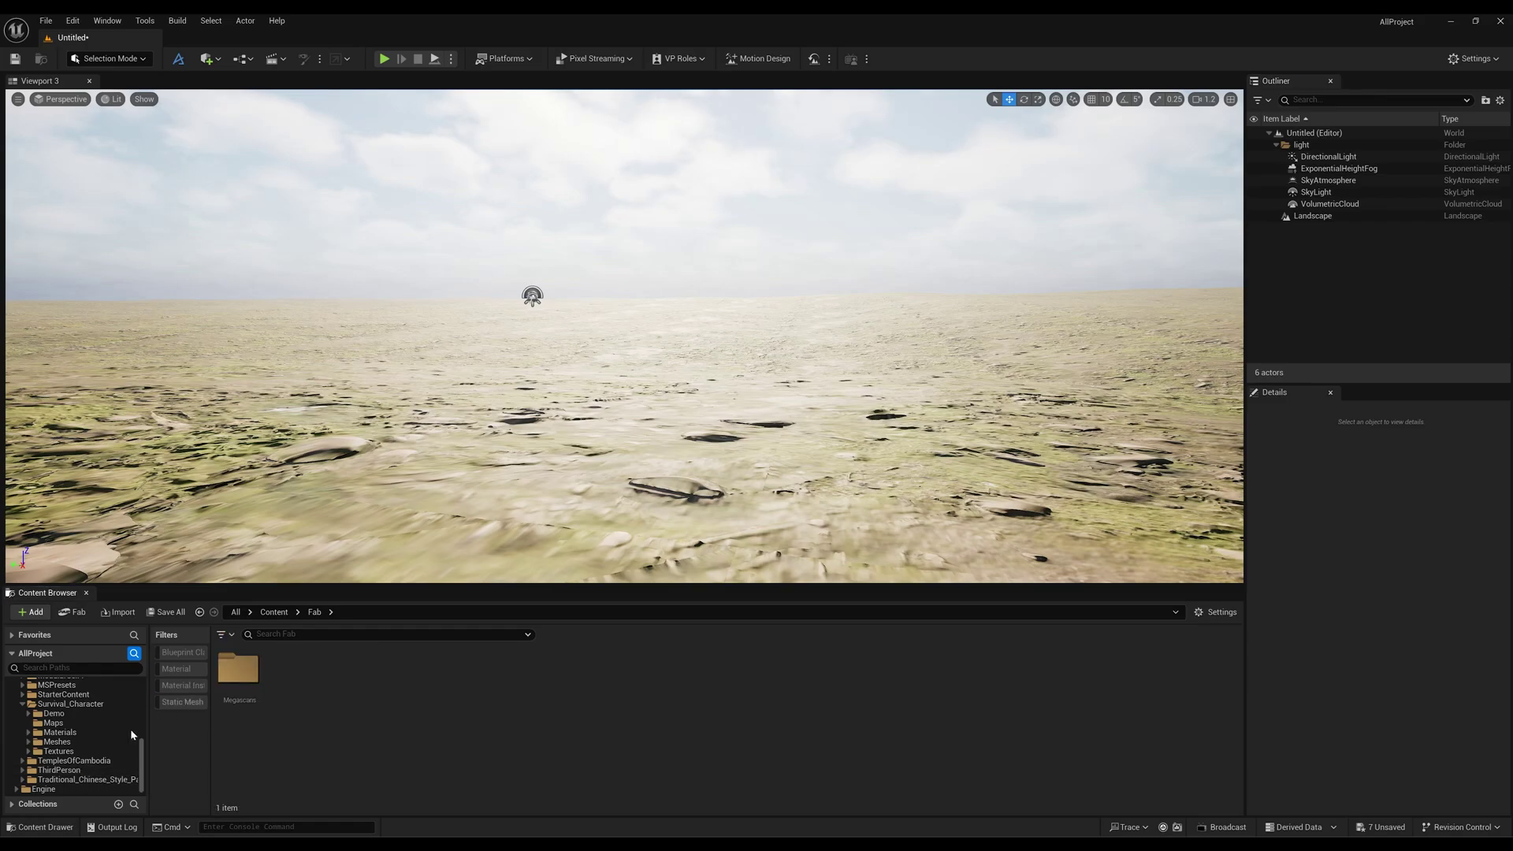
left_click(74, 703)
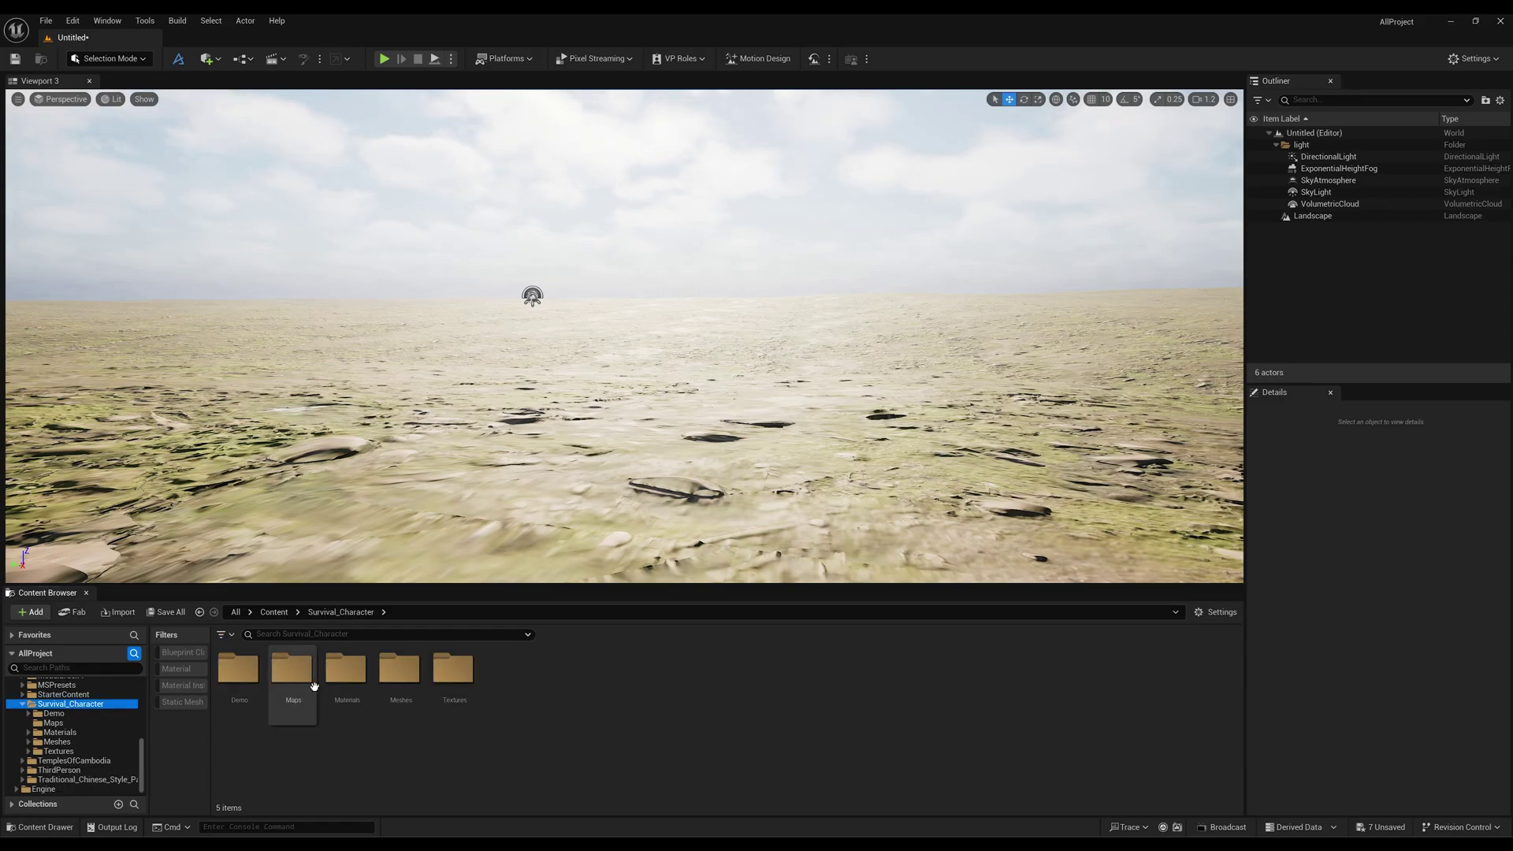
double_click(399, 674)
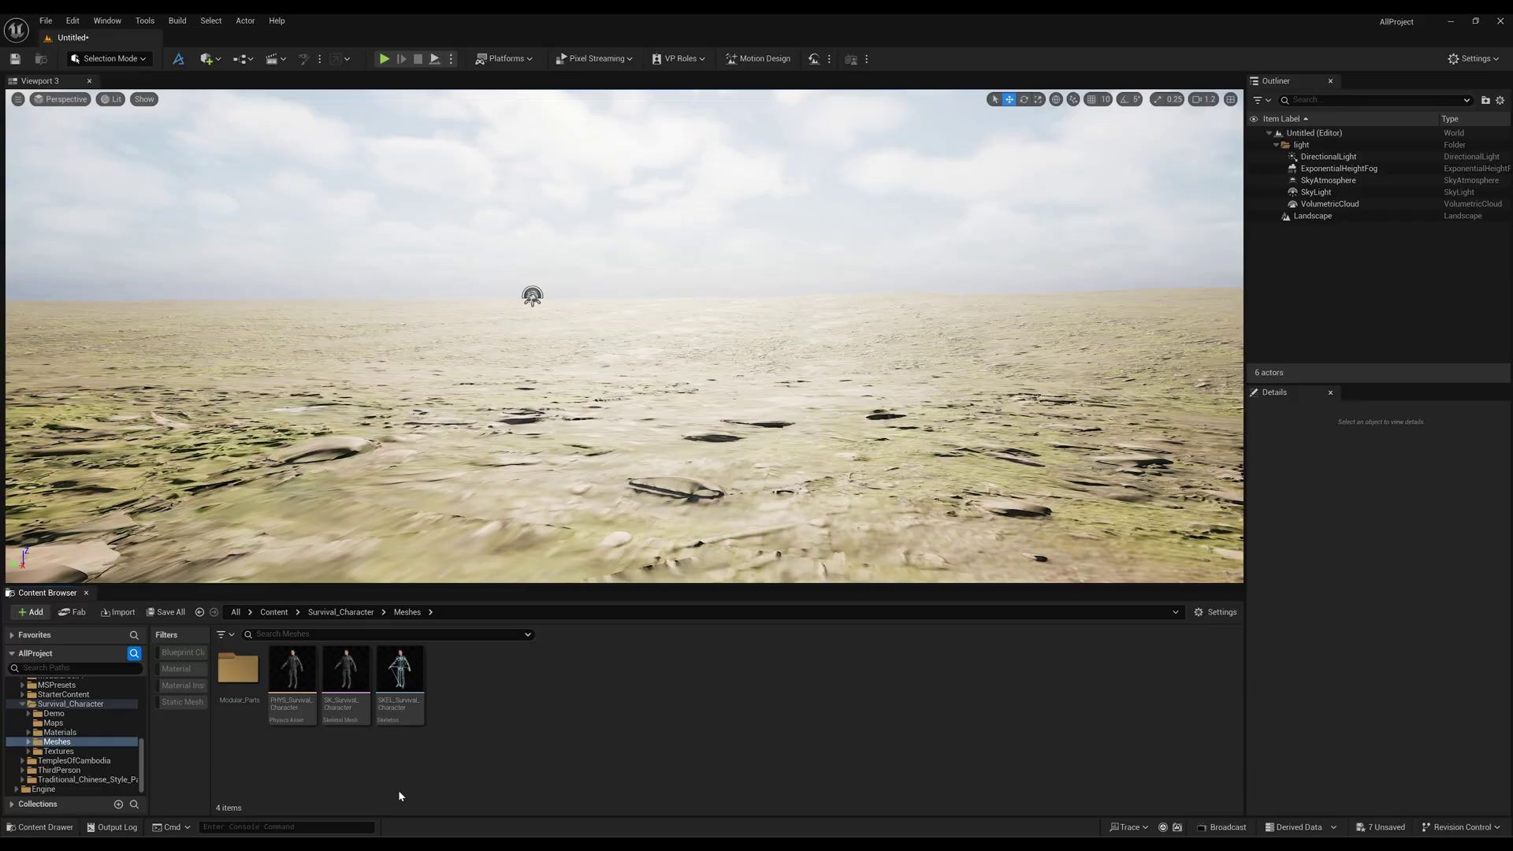
left_click(345, 674)
left_click_drag(530, 524, 526, 512)
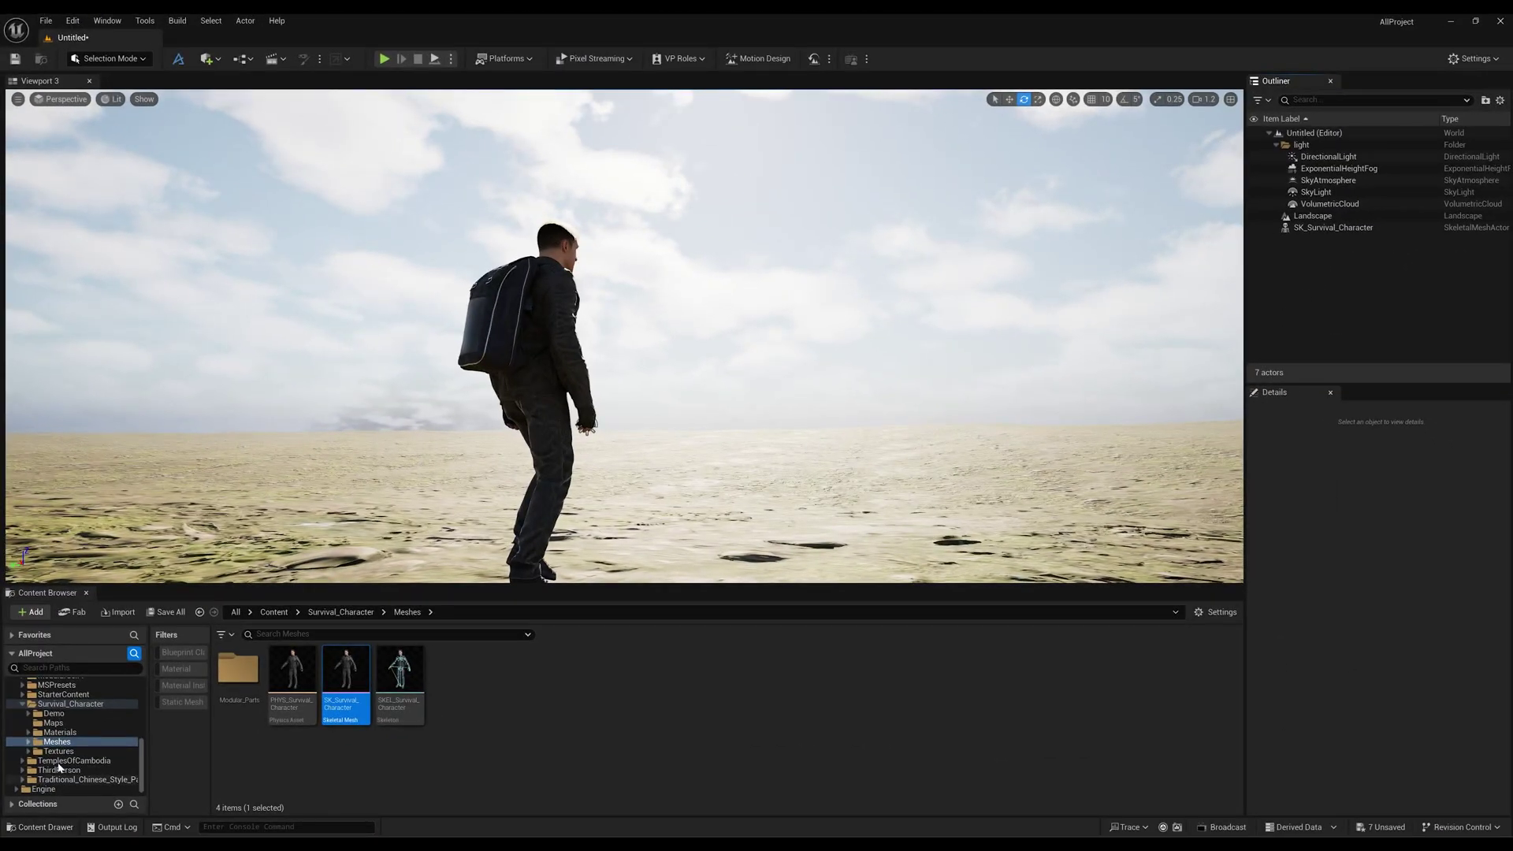
scroll(78, 737, "up", 3)
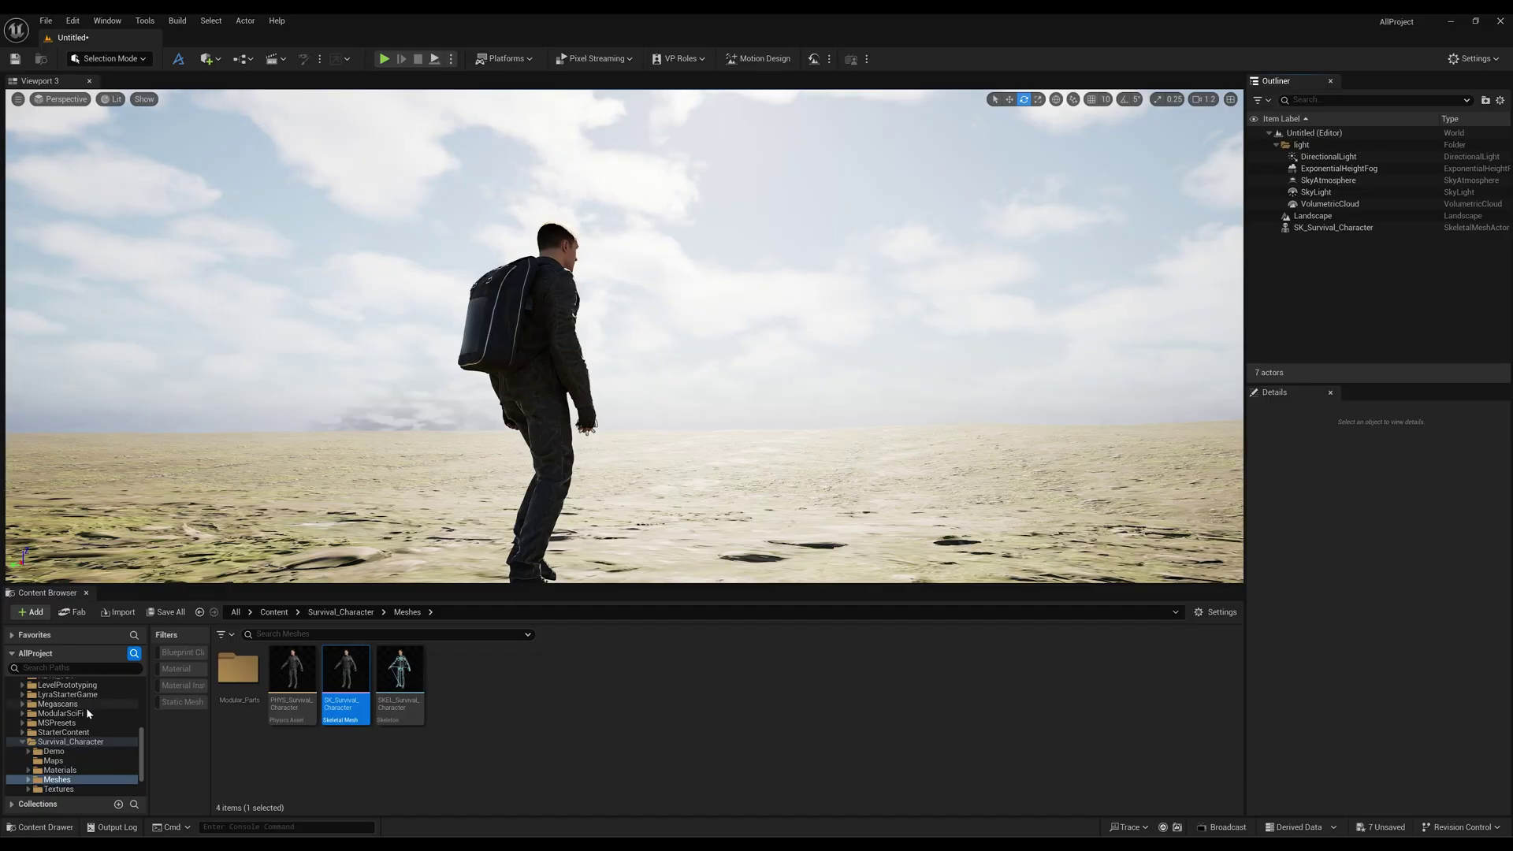
Place SM_LivingModule_4_Merged from ModularSciFi on the landscape and rotate it.
left_click(87, 712)
left_click(182, 701)
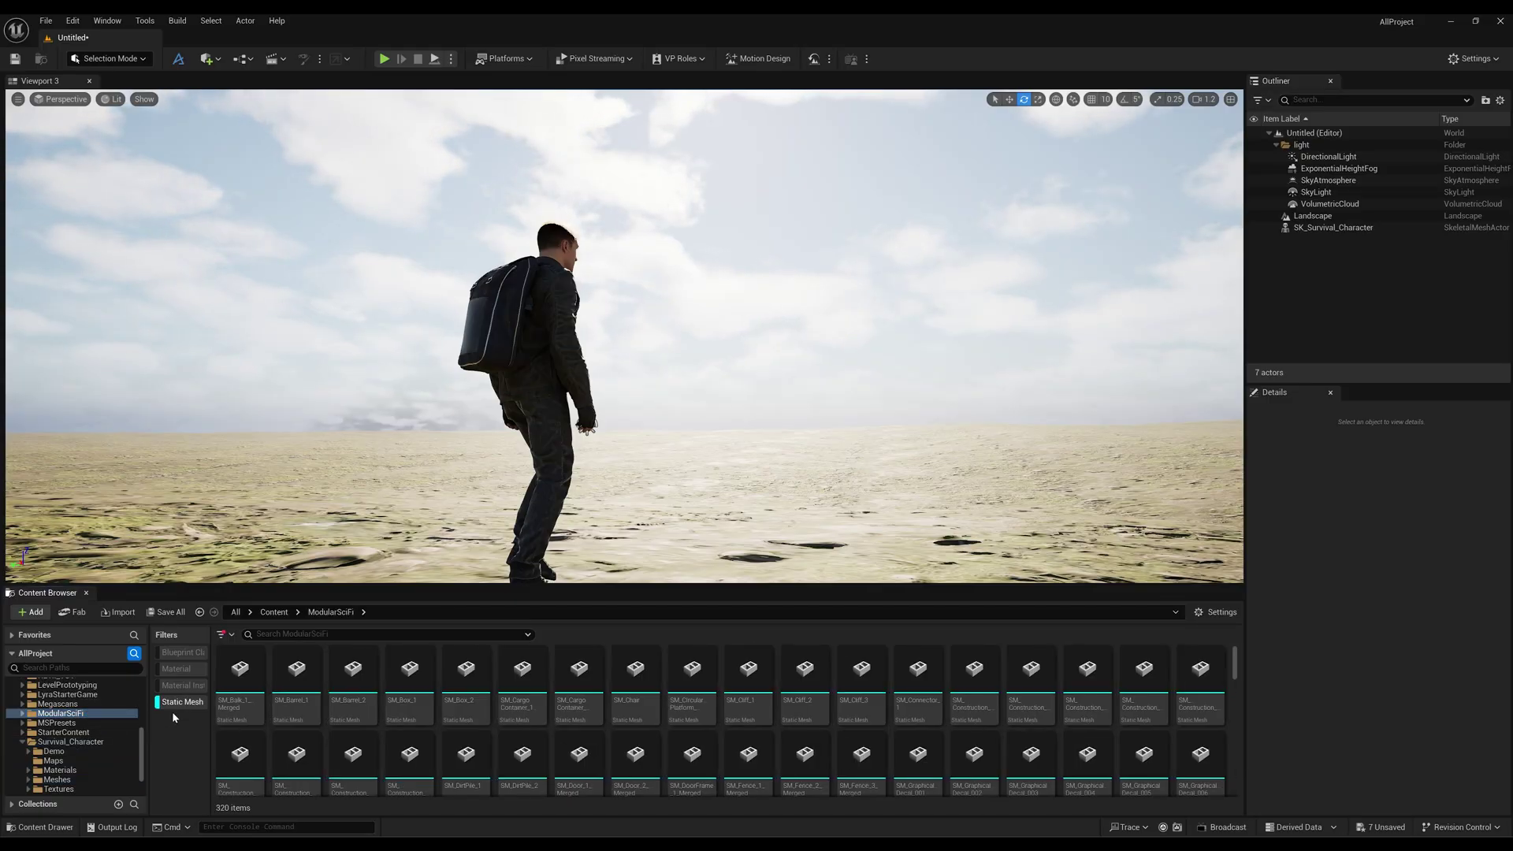
scroll(927, 674, "down", 2)
left_click_drag(927, 674, 781, 469)
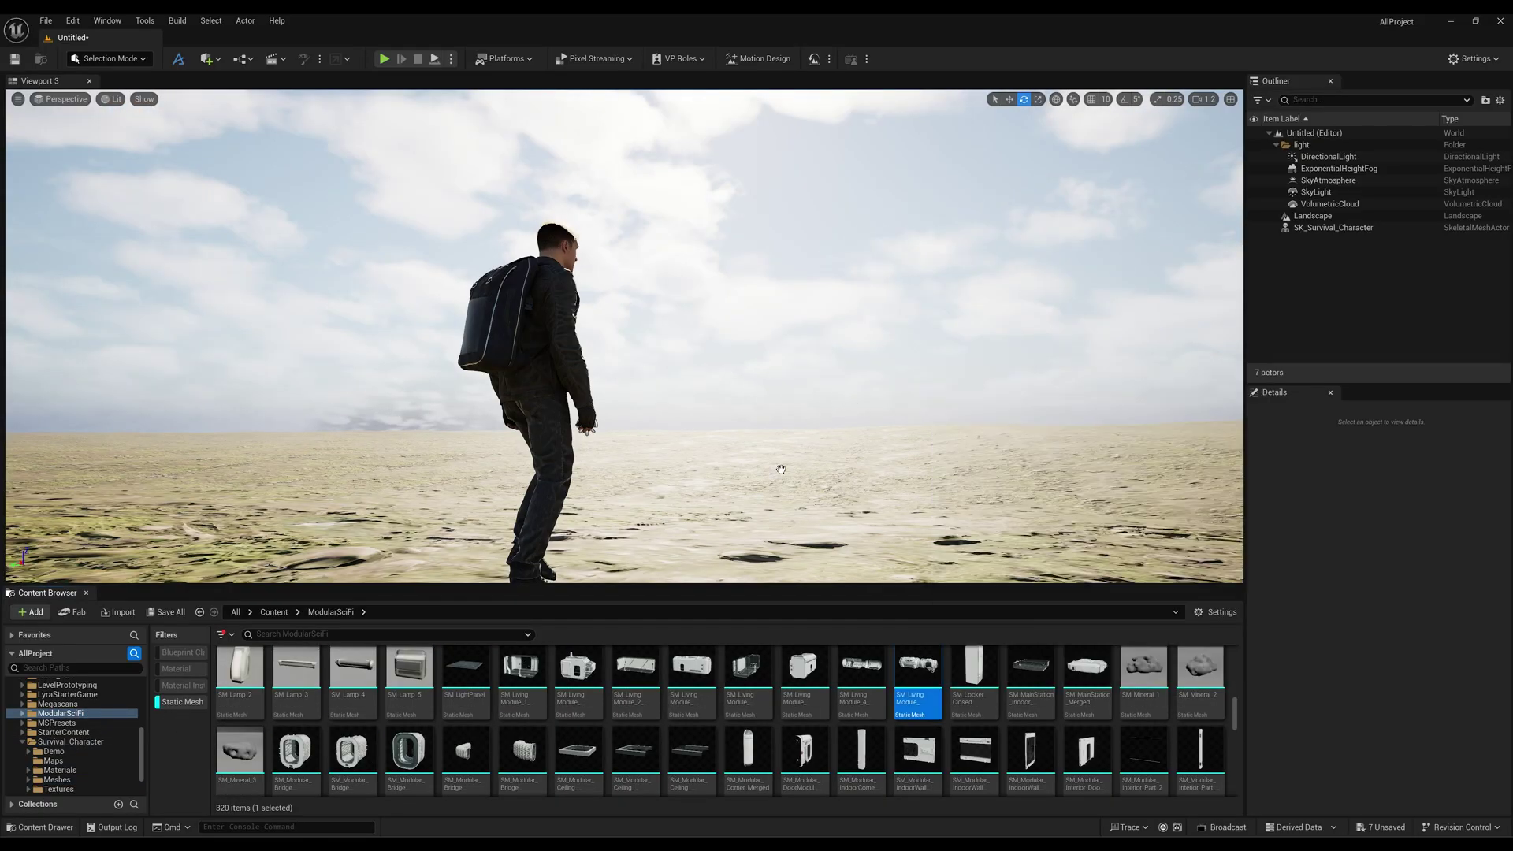
left_click_drag(829, 535, 829, 534)
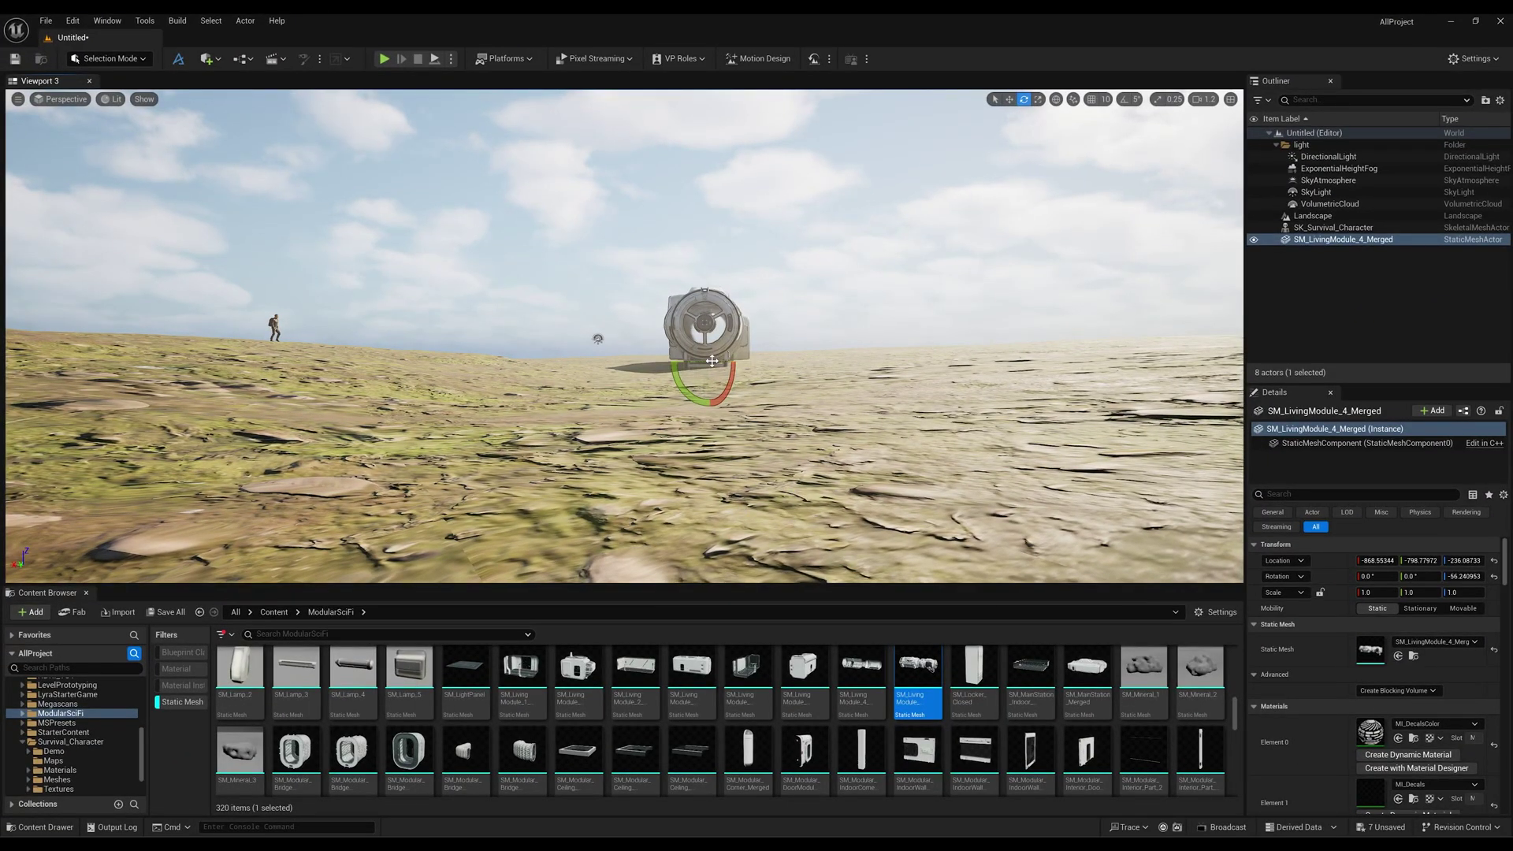
left_click_drag(712, 361, 650, 365)
Lower the survival character off the module onto the ground.
key("r")
key("r")
key("e")
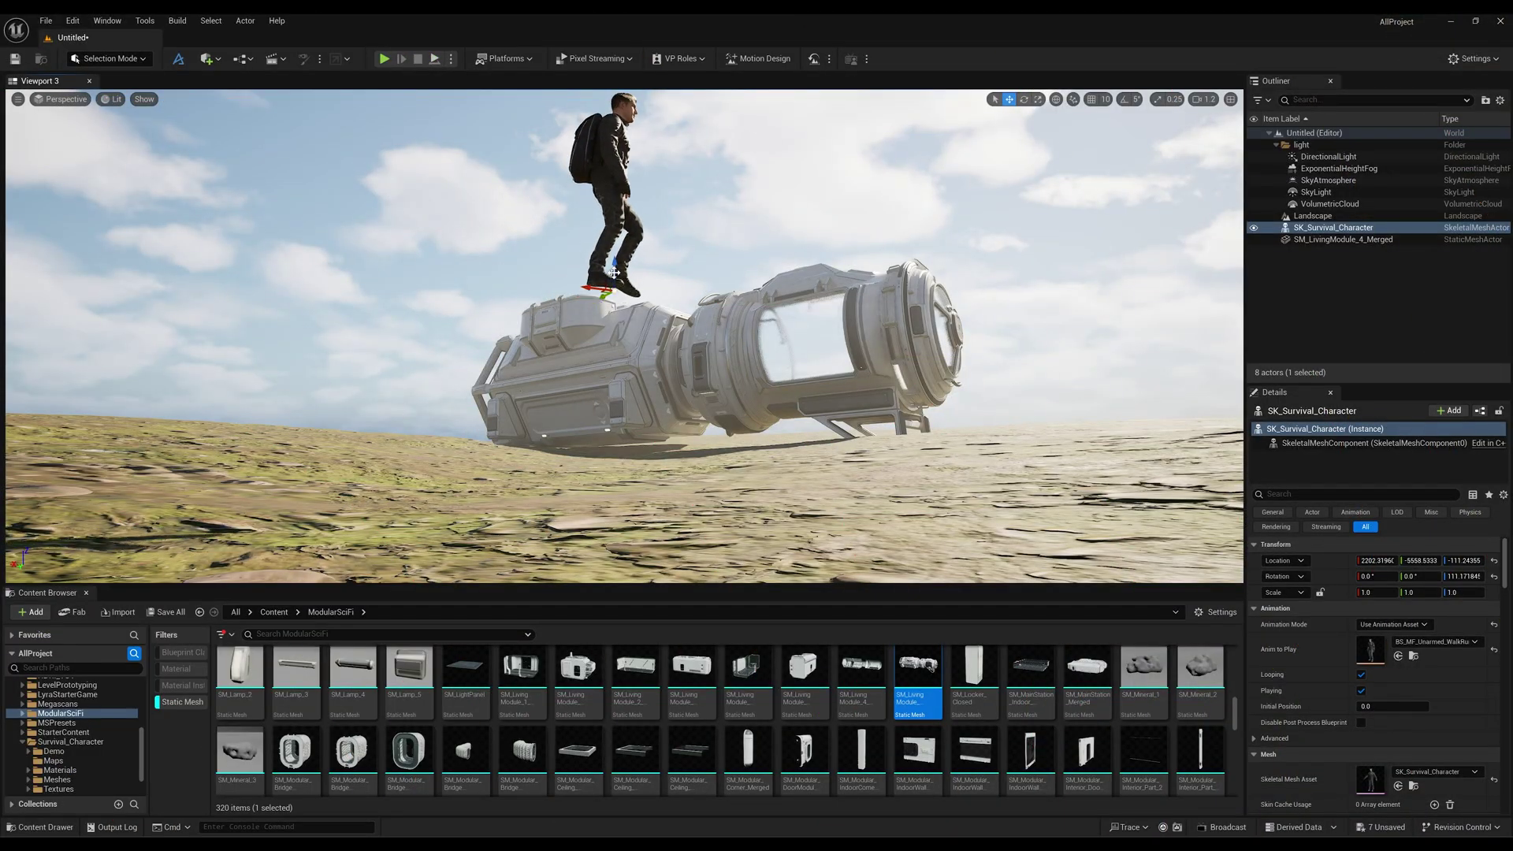
left_click_drag(614, 272, 367, 405)
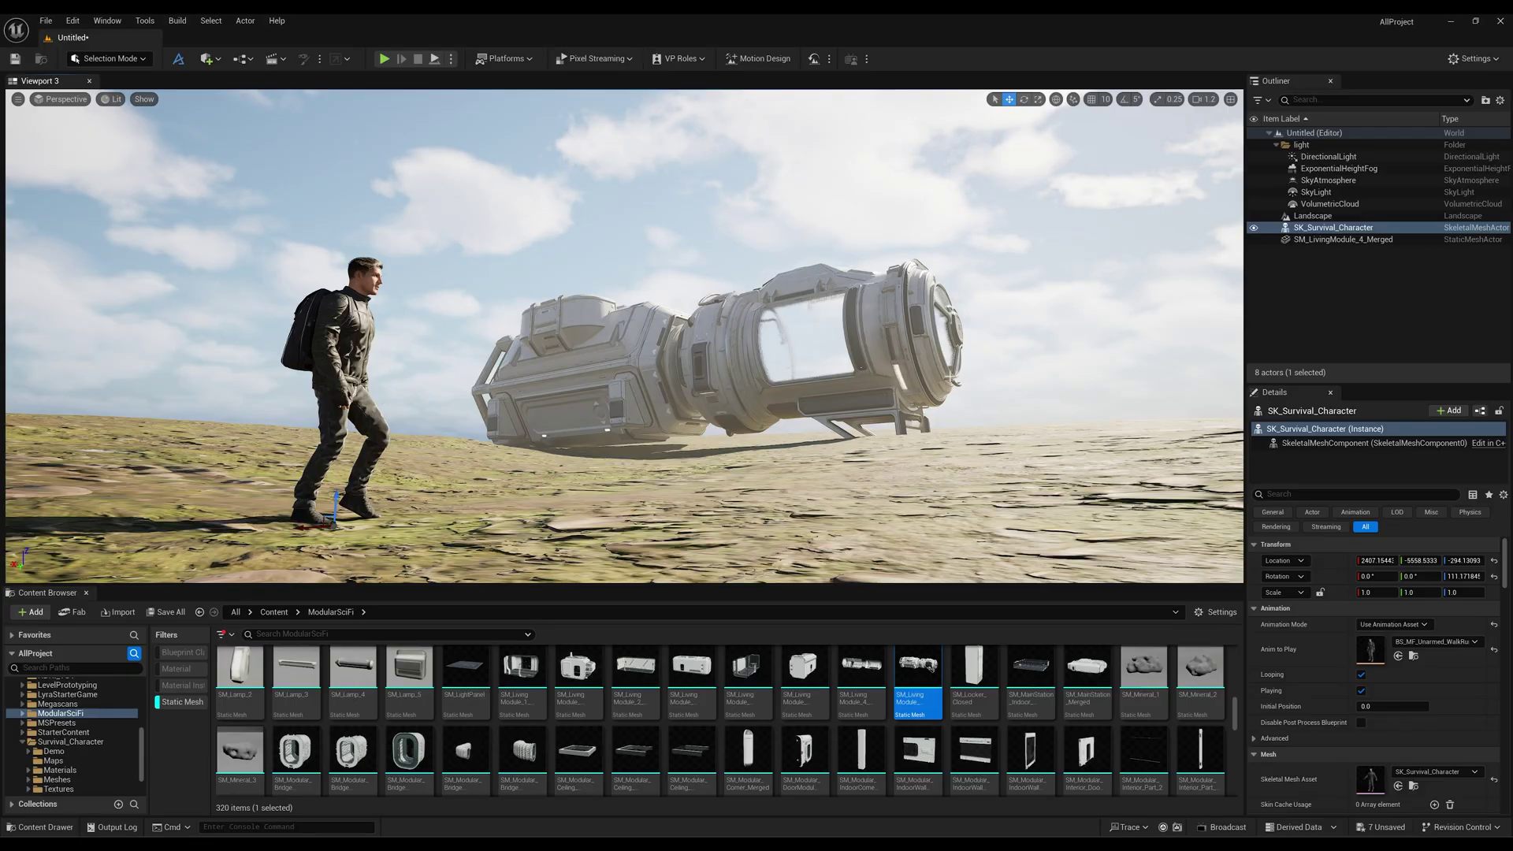
Create a cine camera at the current viewport position.
left_click(1152, 339)
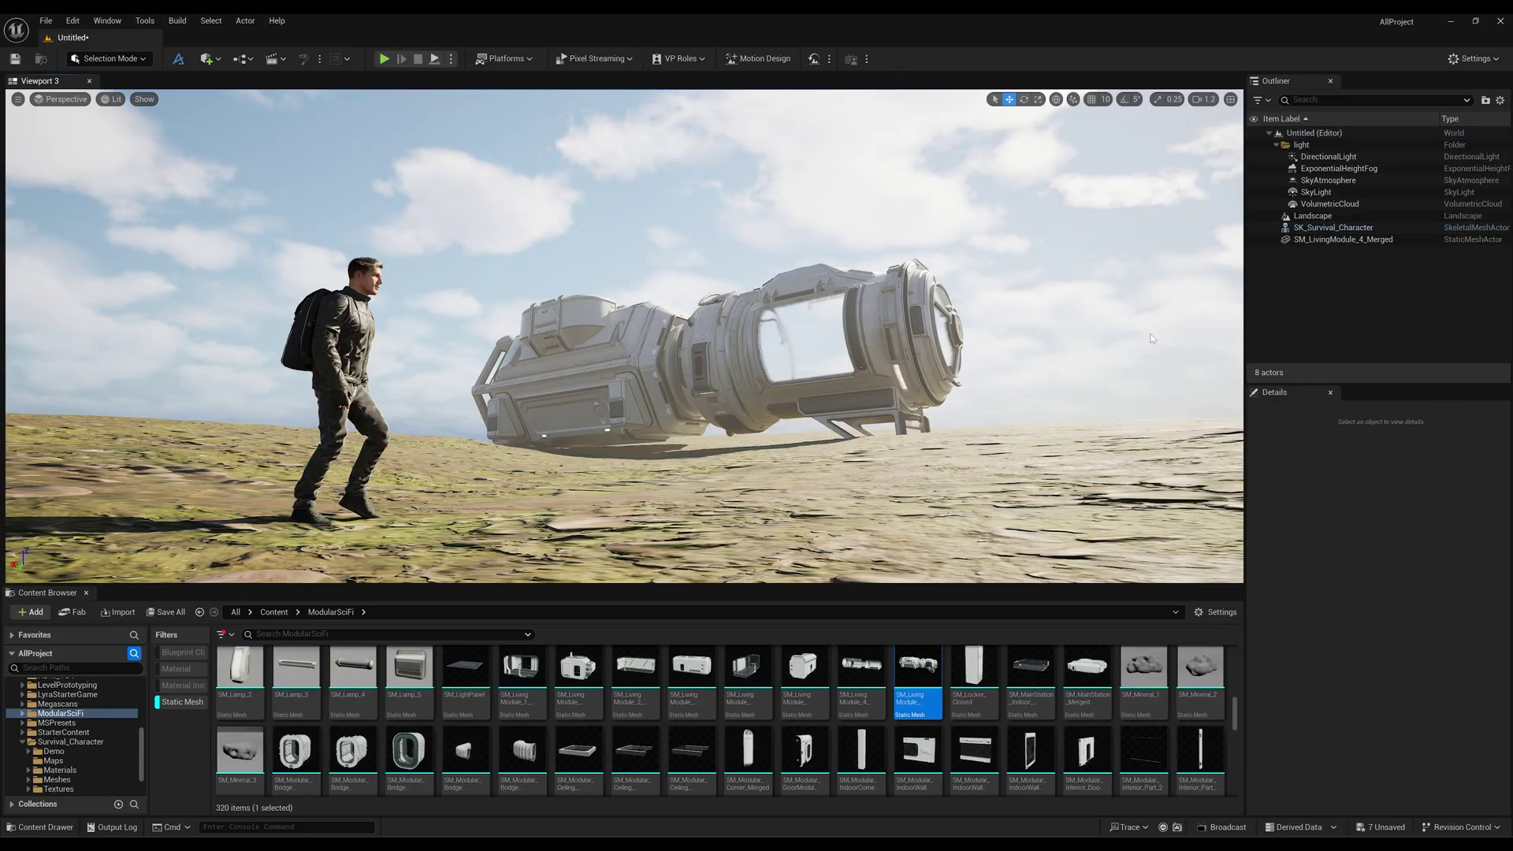
left_click(18, 99)
mouse_move(79, 346)
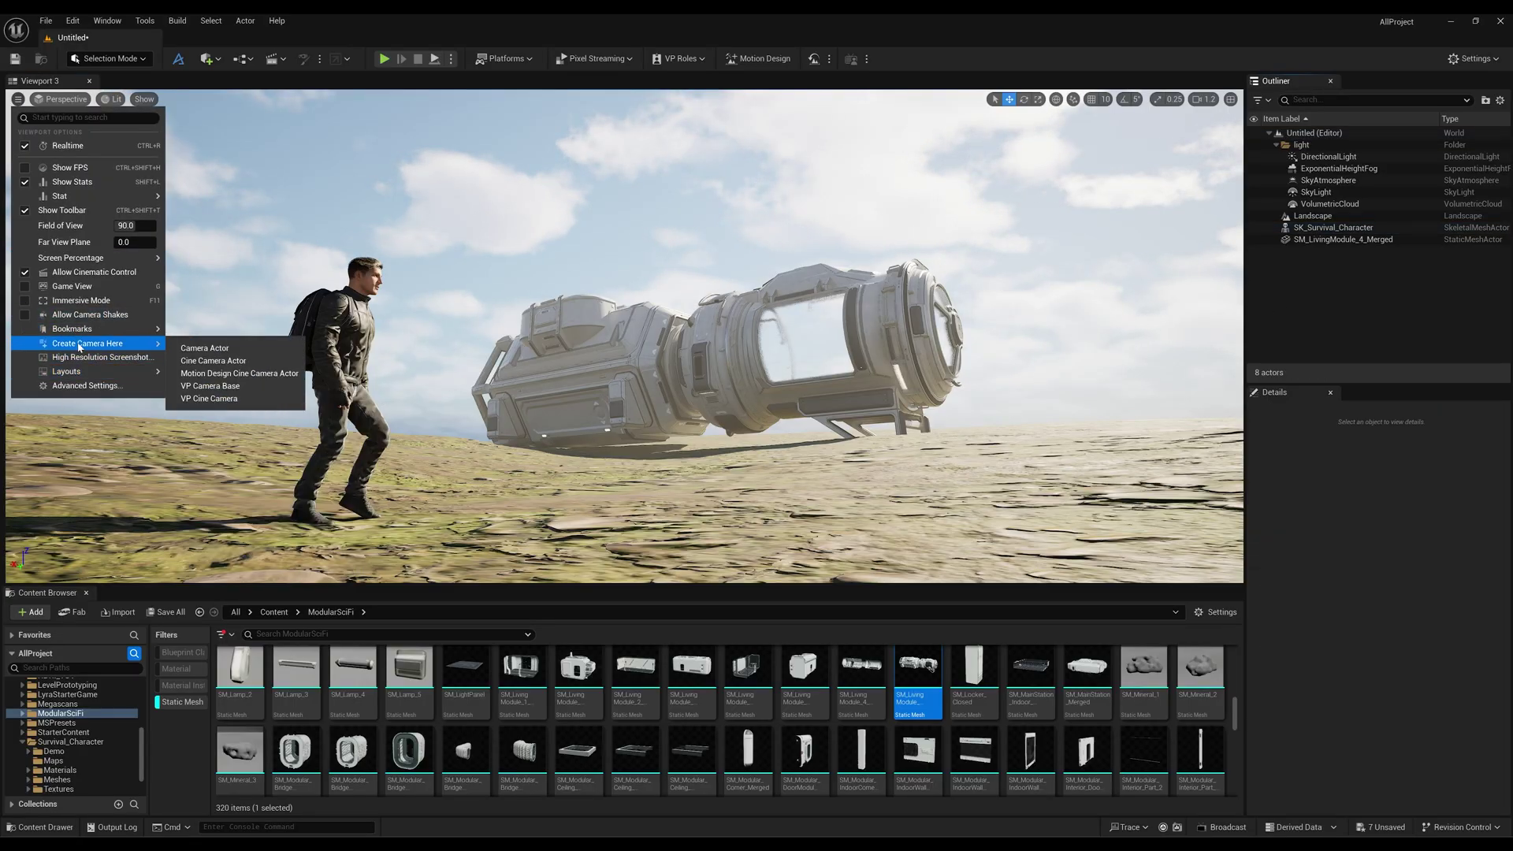
left_click(229, 361)
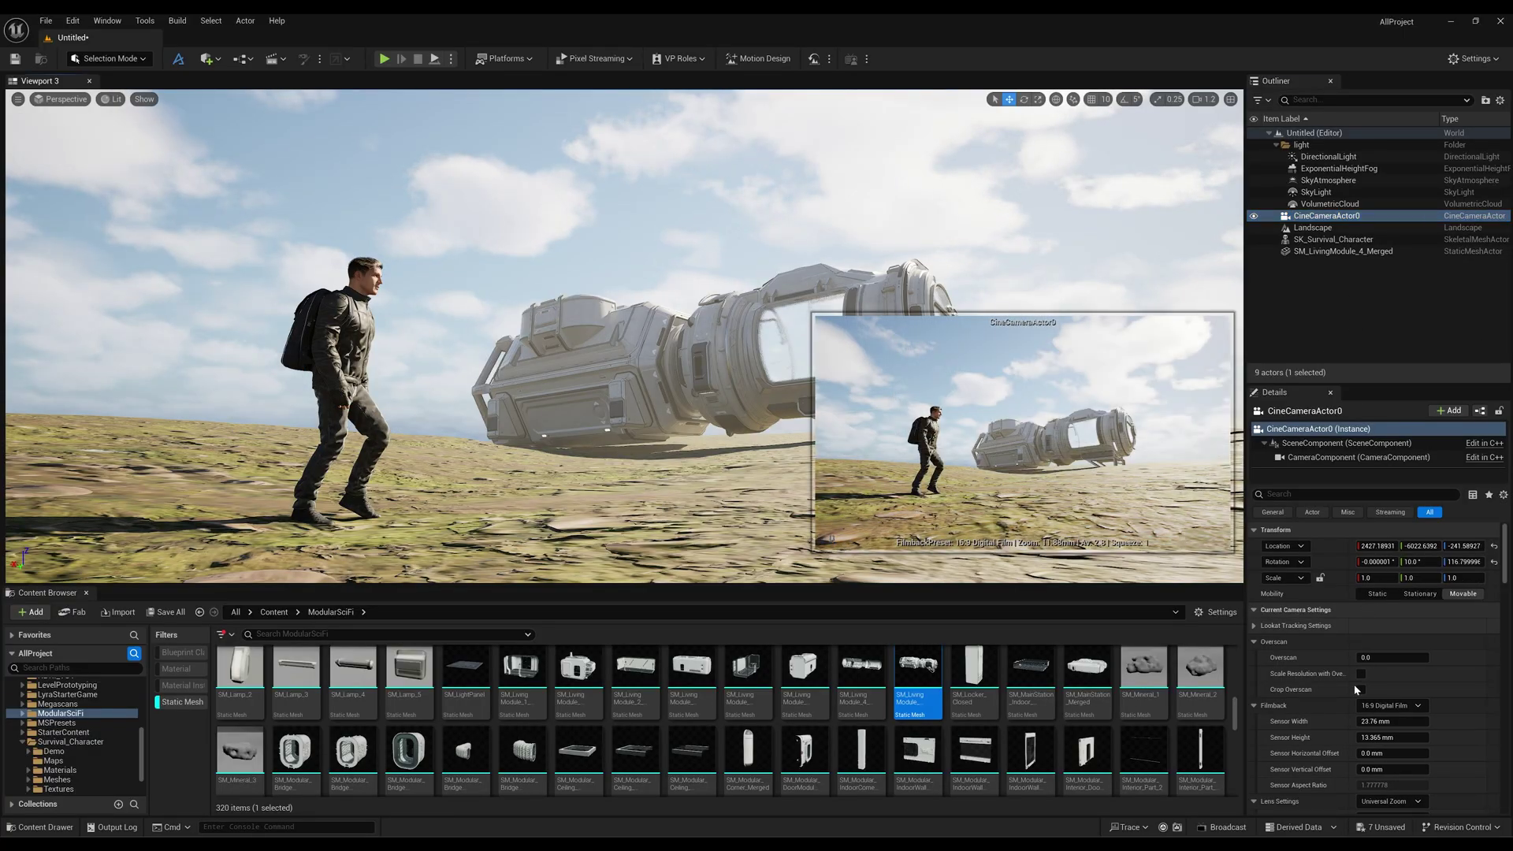
Give the camera a 16:9 DSLR filmback, 12mm Prime f/2.8 lens and 20 mm min focal length.
left_click(1394, 707)
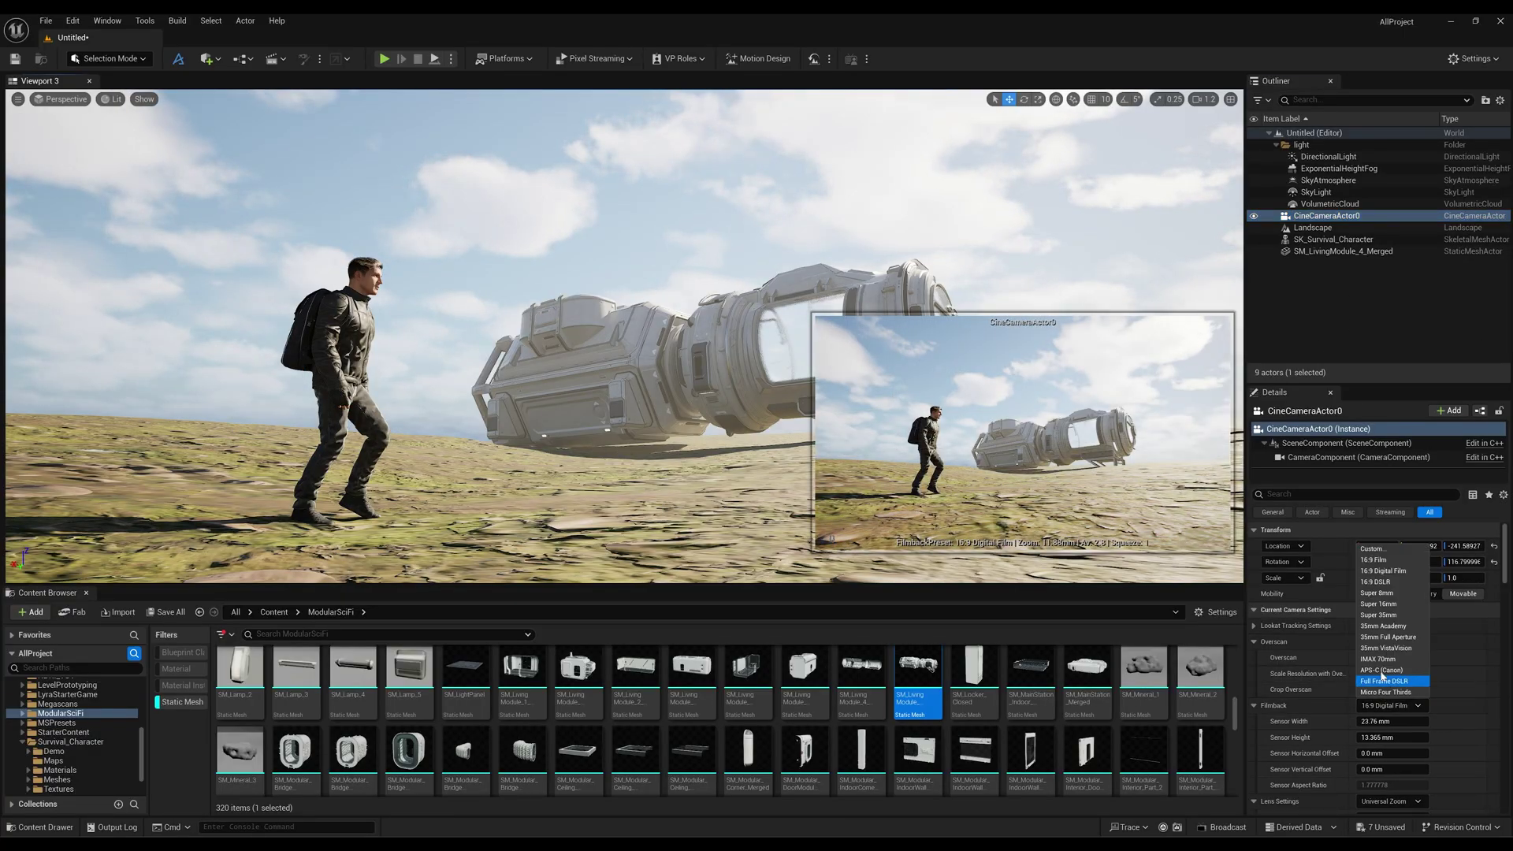
left_click(1400, 583)
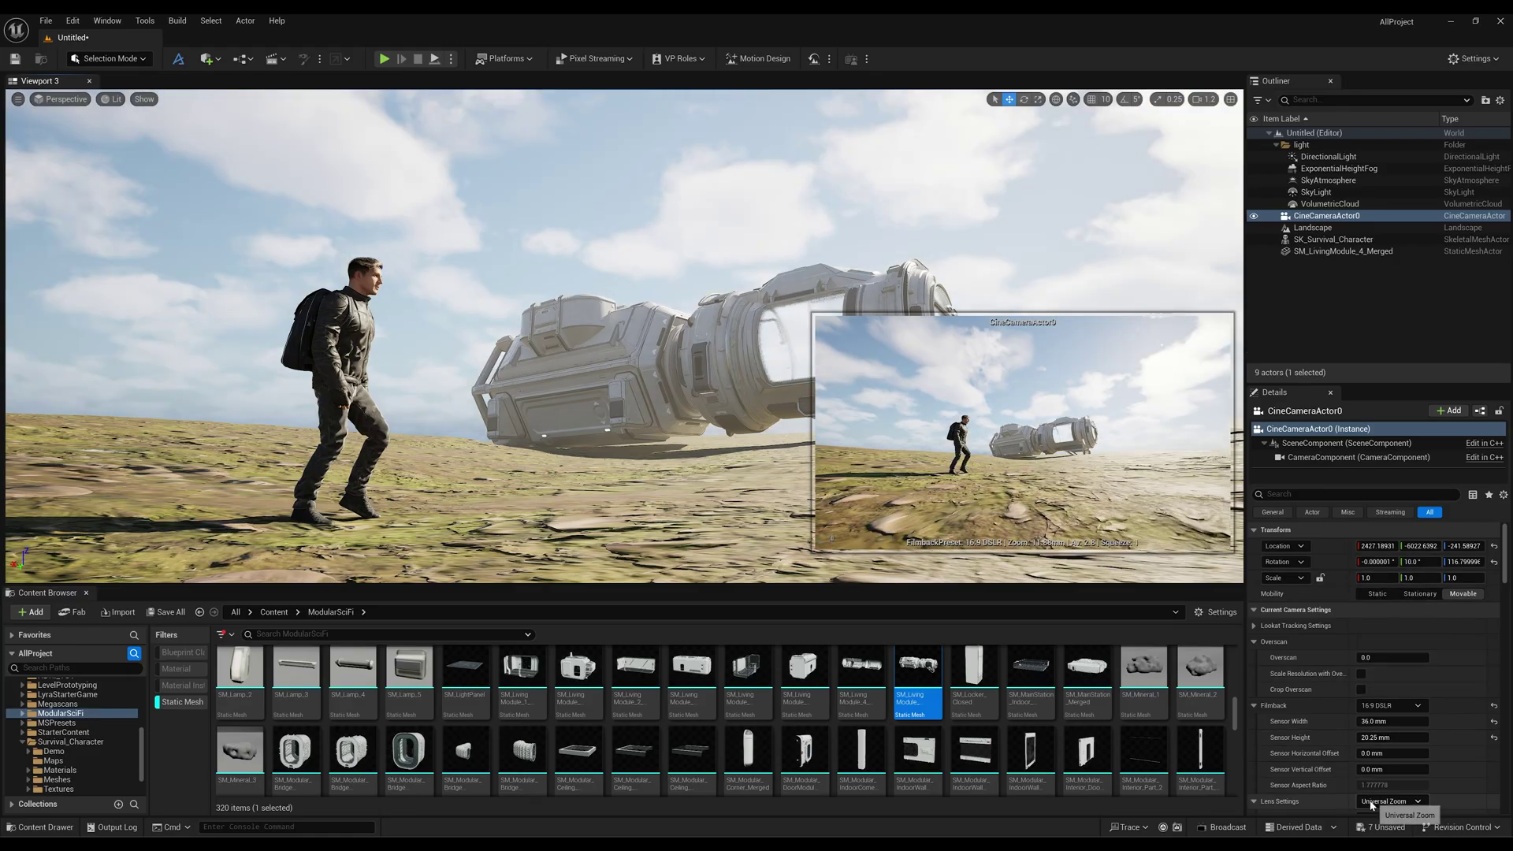
left_click(1371, 804)
left_click(1400, 703)
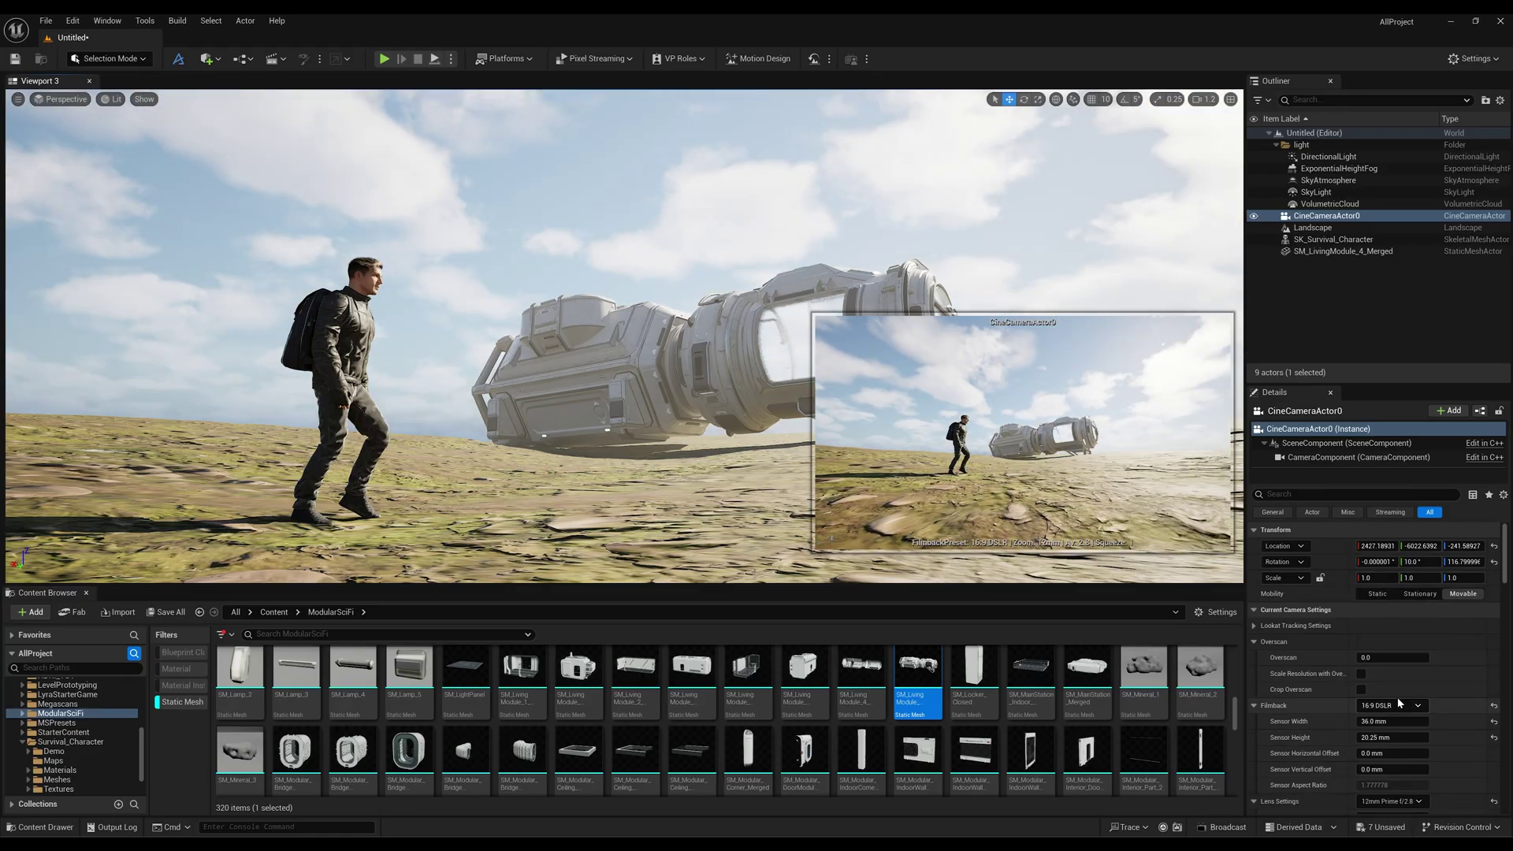
scroll(1395, 709, "down", 4)
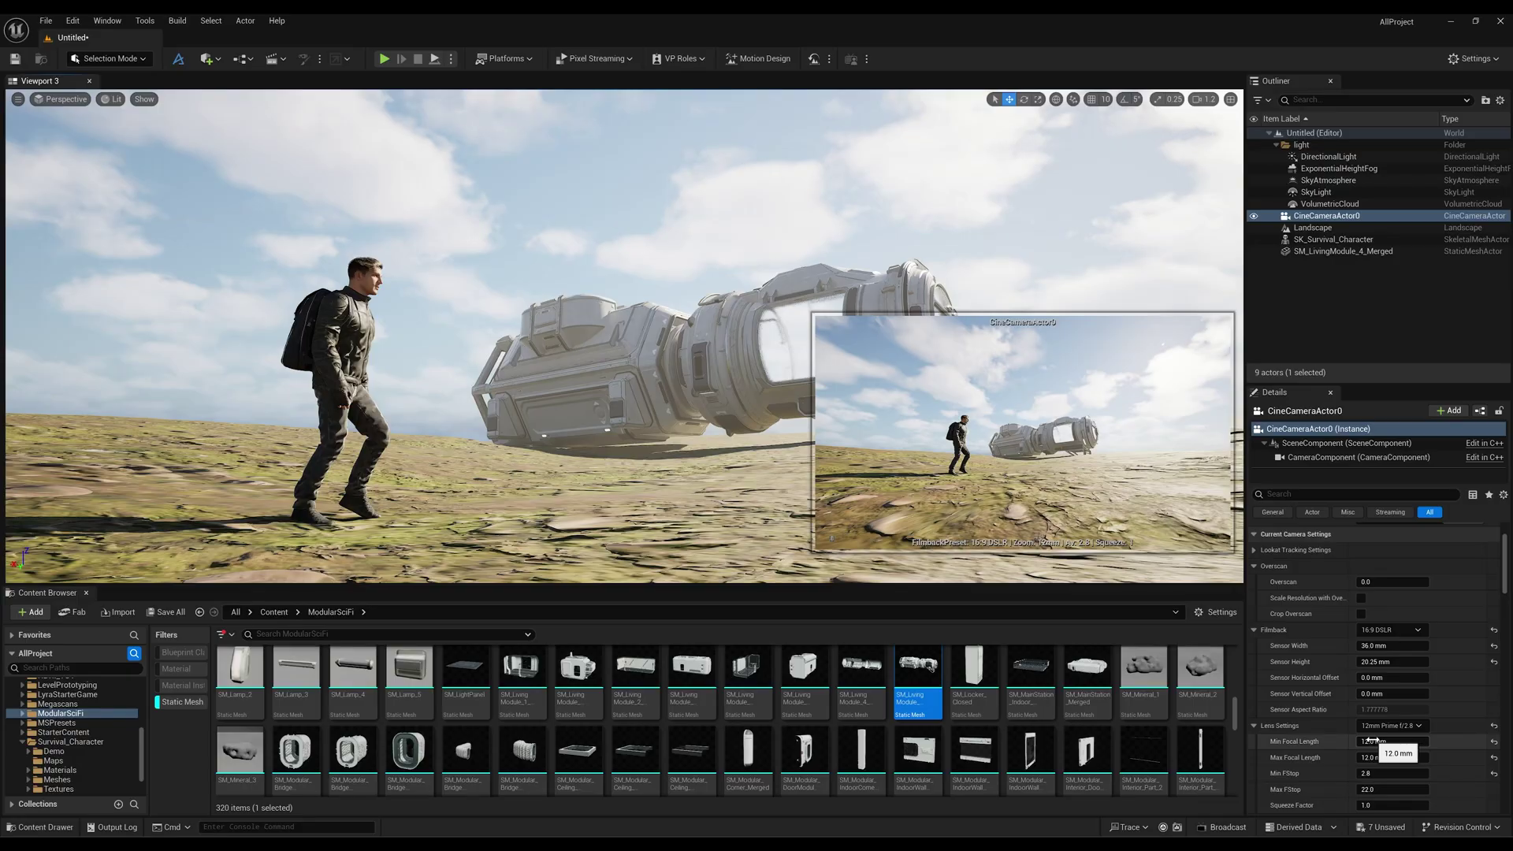
left_click(1370, 740)
type("2")
type("0")
key("Return")
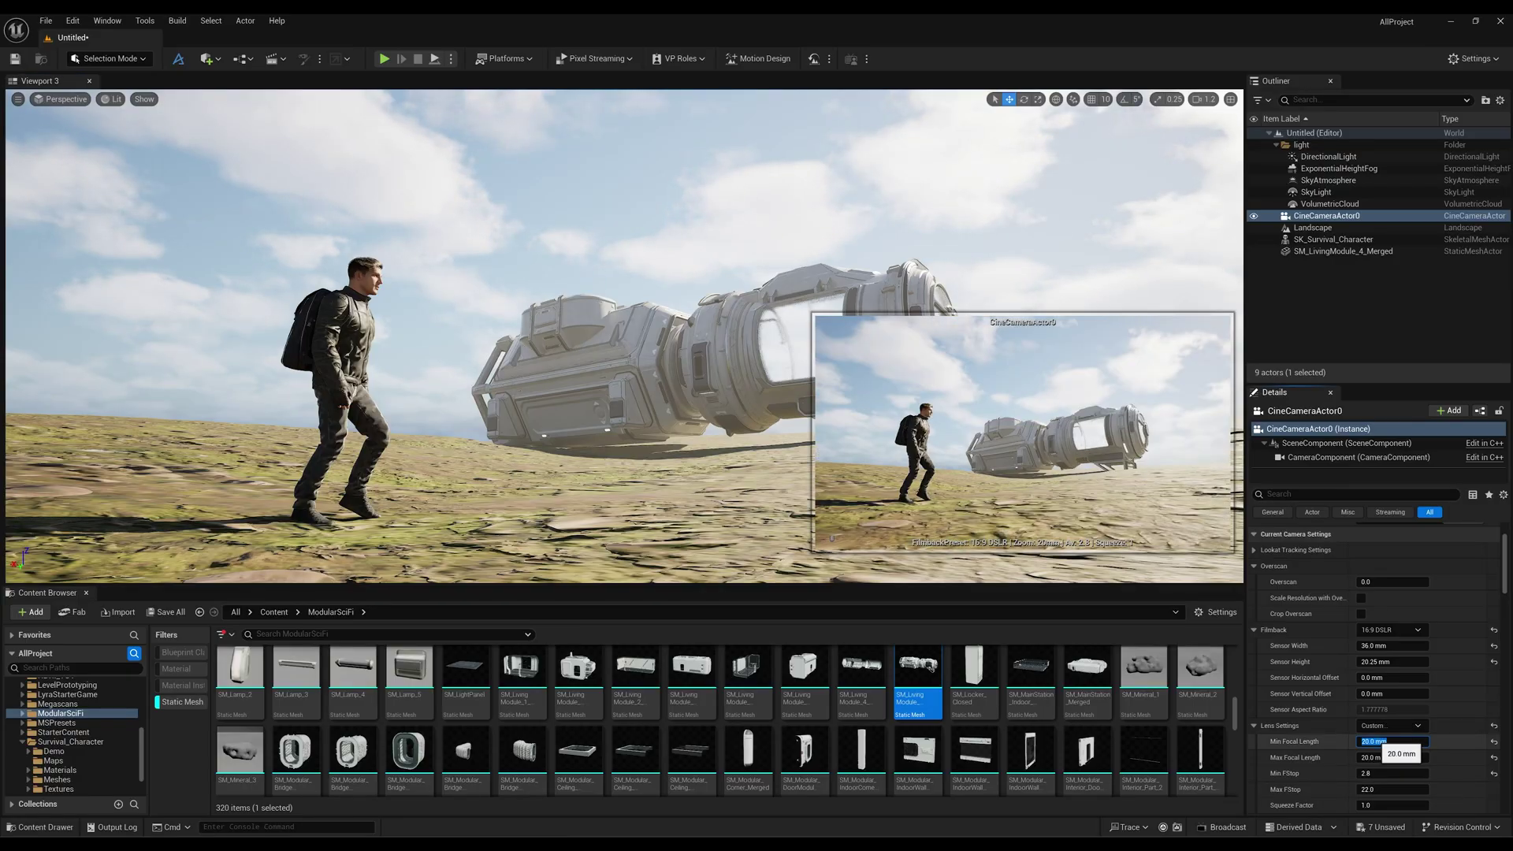
Set the camera's Crop Settings to a 2.39 aspect ratio.
scroll(1312, 745, "down", 5)
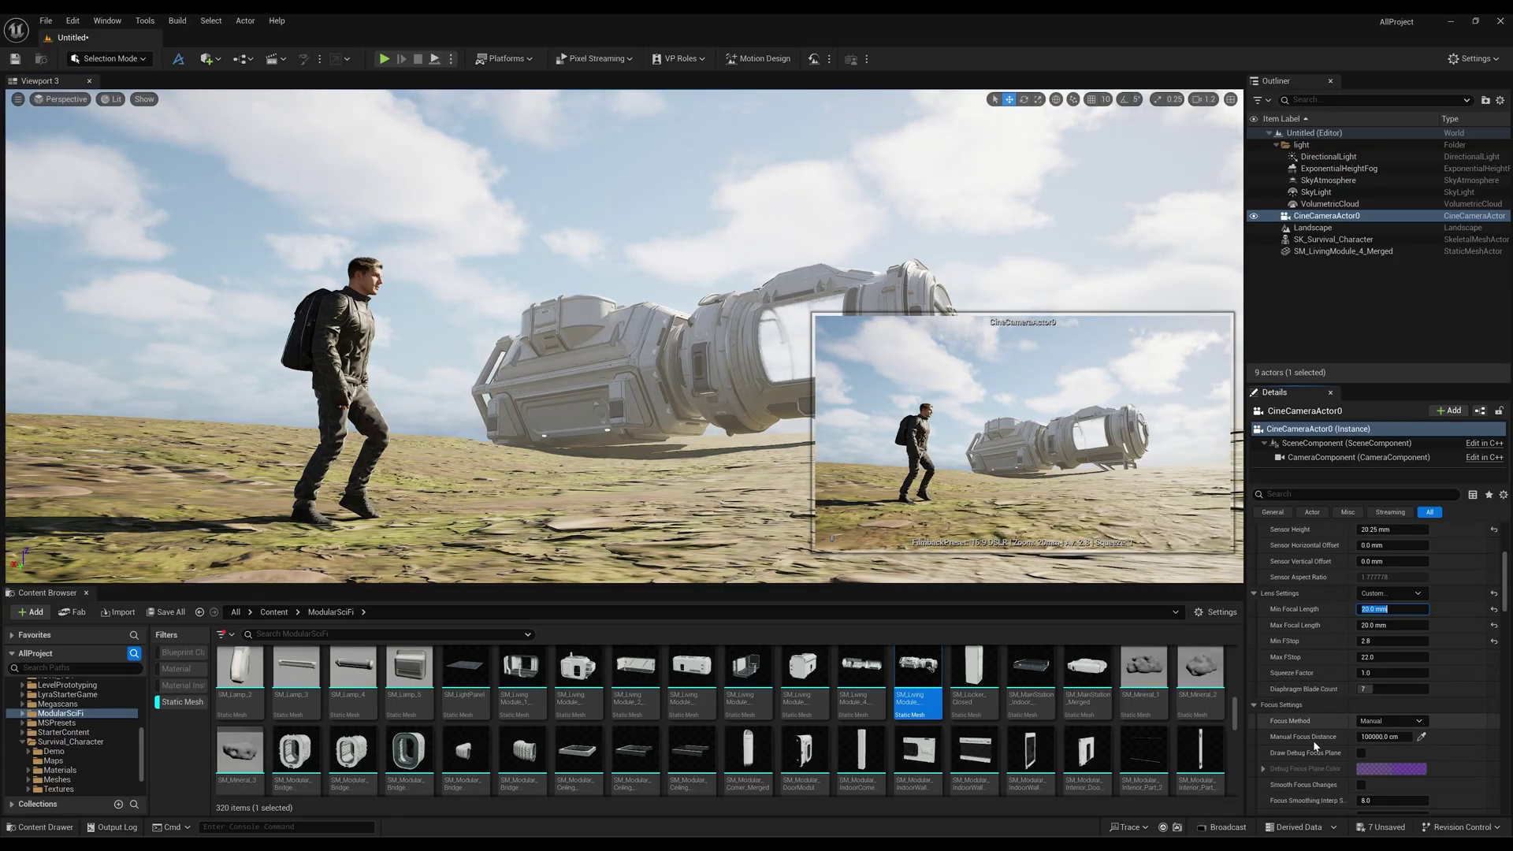
scroll(1313, 741, "down", 3)
left_click(1389, 738)
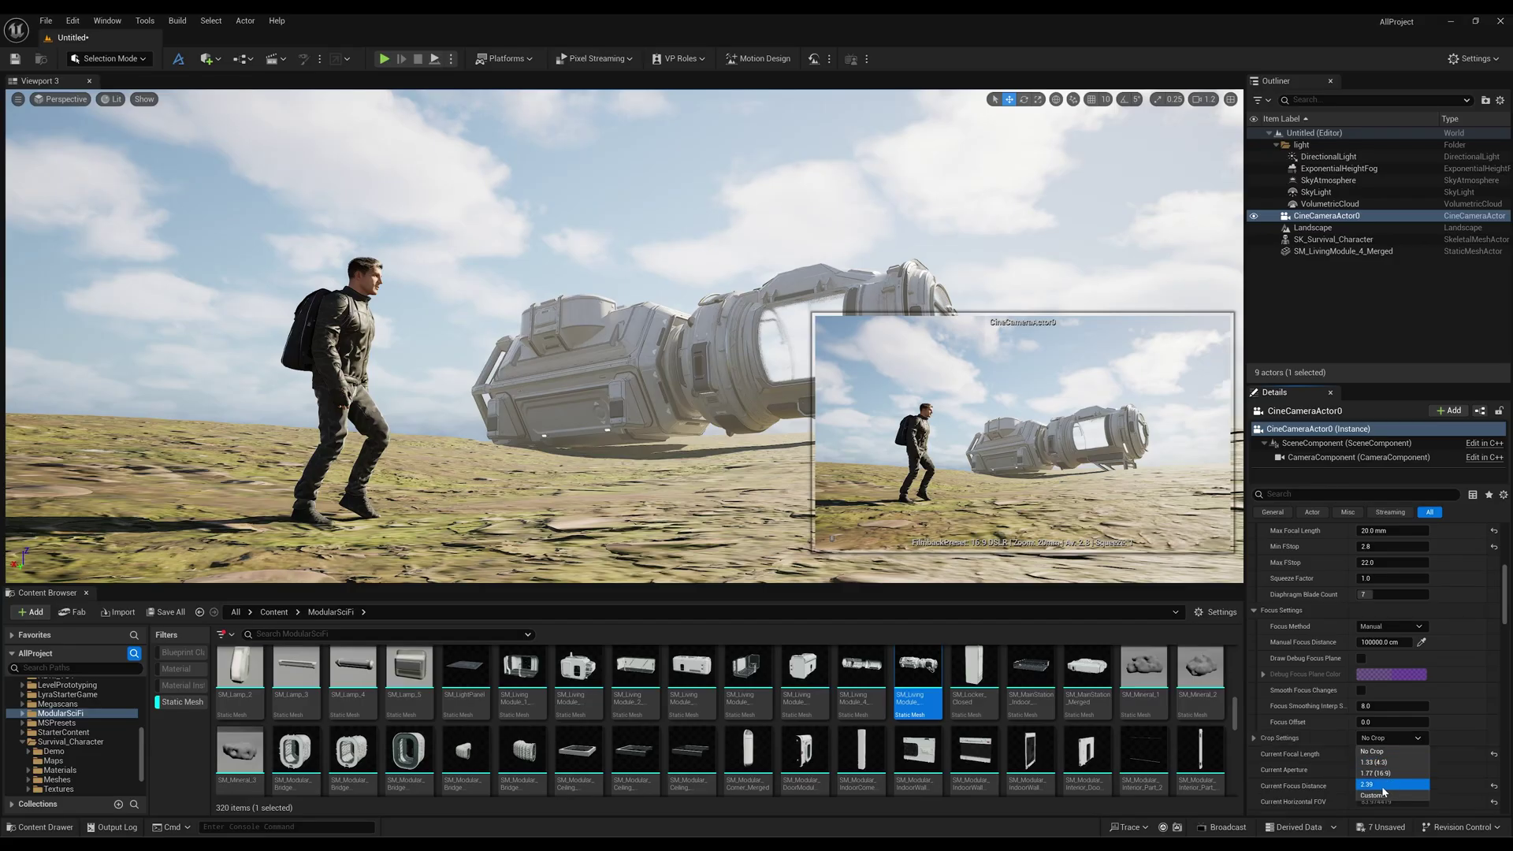
left_click(1384, 786)
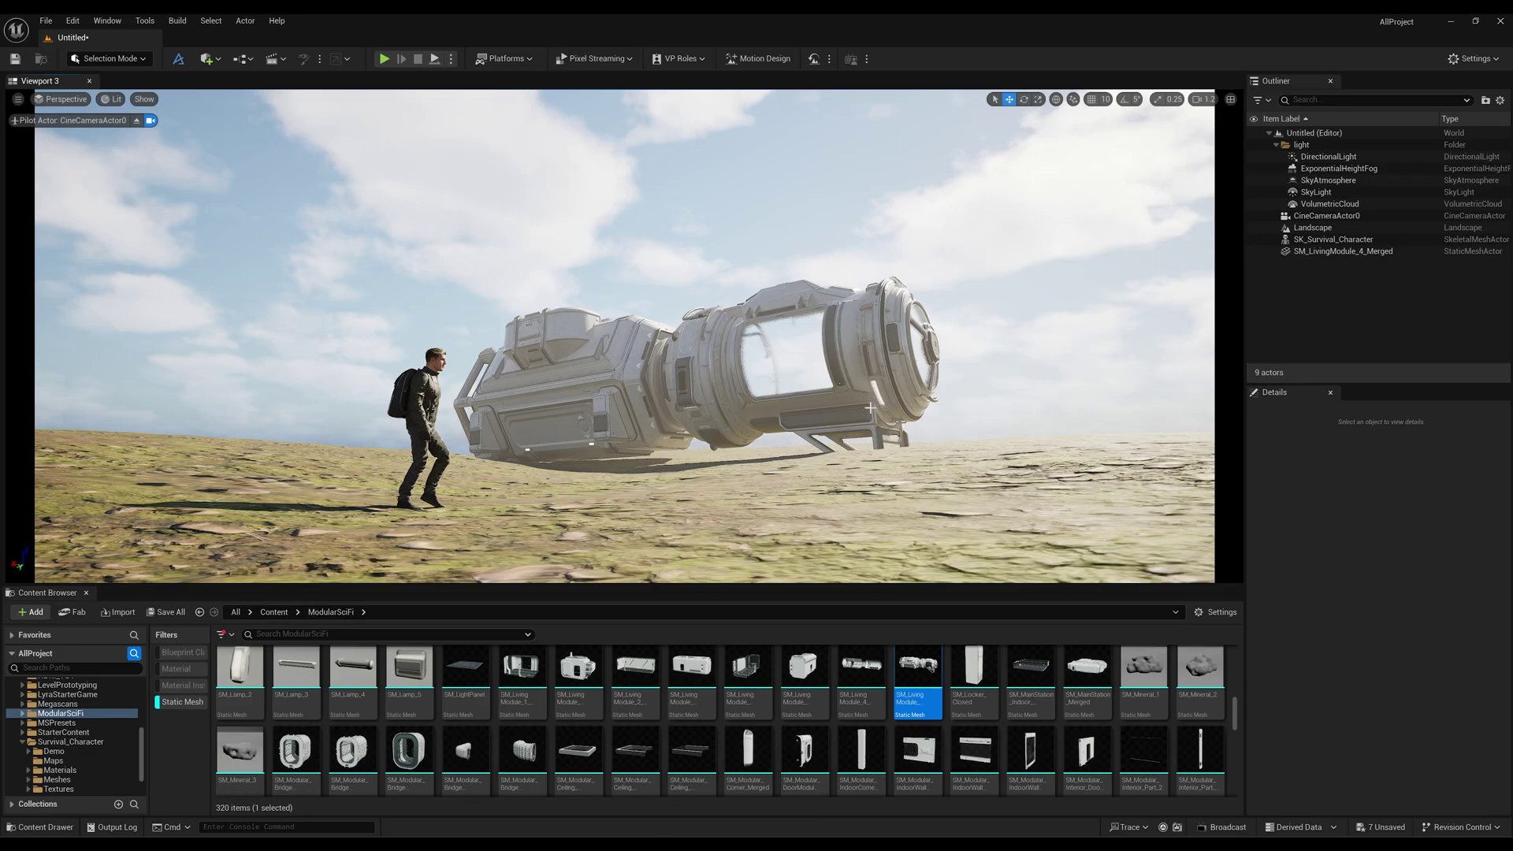
Rotate the living module ship about 12 degrees, then deselect it.
left_click(845, 445)
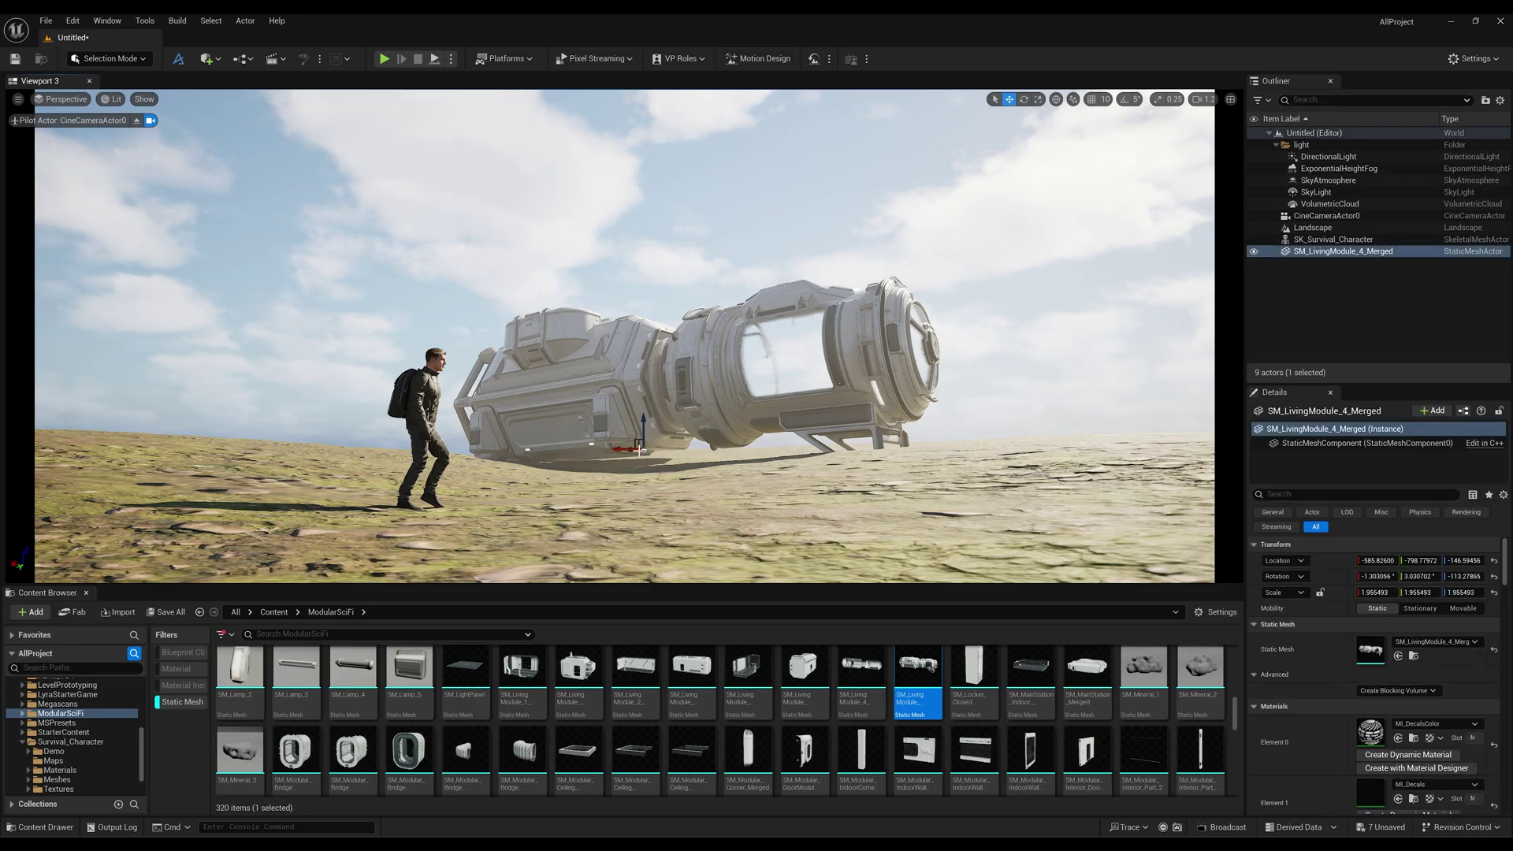
key("e")
left_click_drag(639, 451, 583, 449)
left_click(1395, 311)
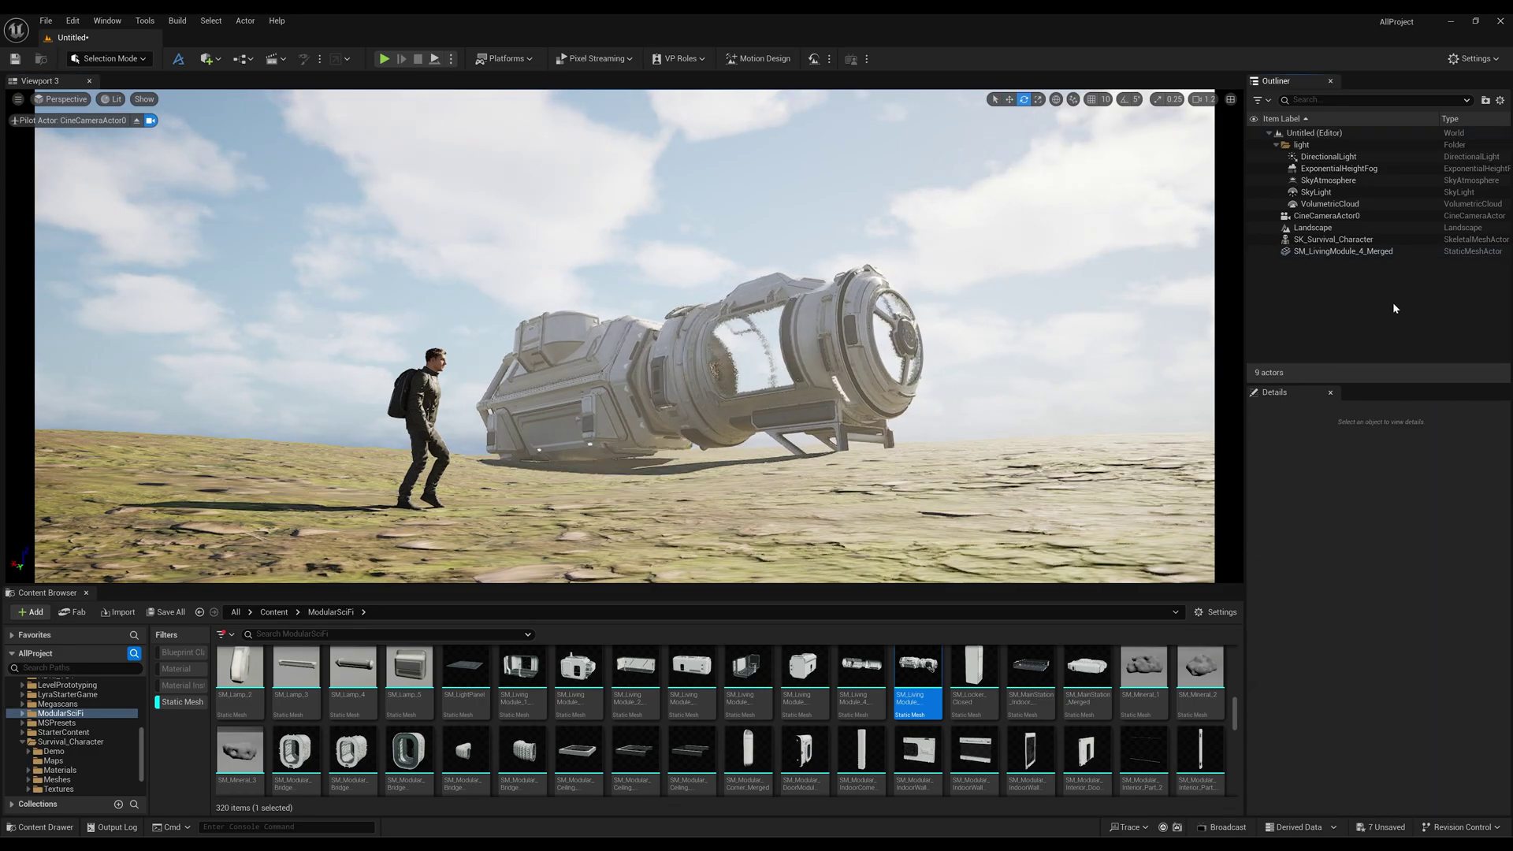
Switch to Foliage mode and add three fern and two grass meshes as foliage types.
left_click(88, 61)
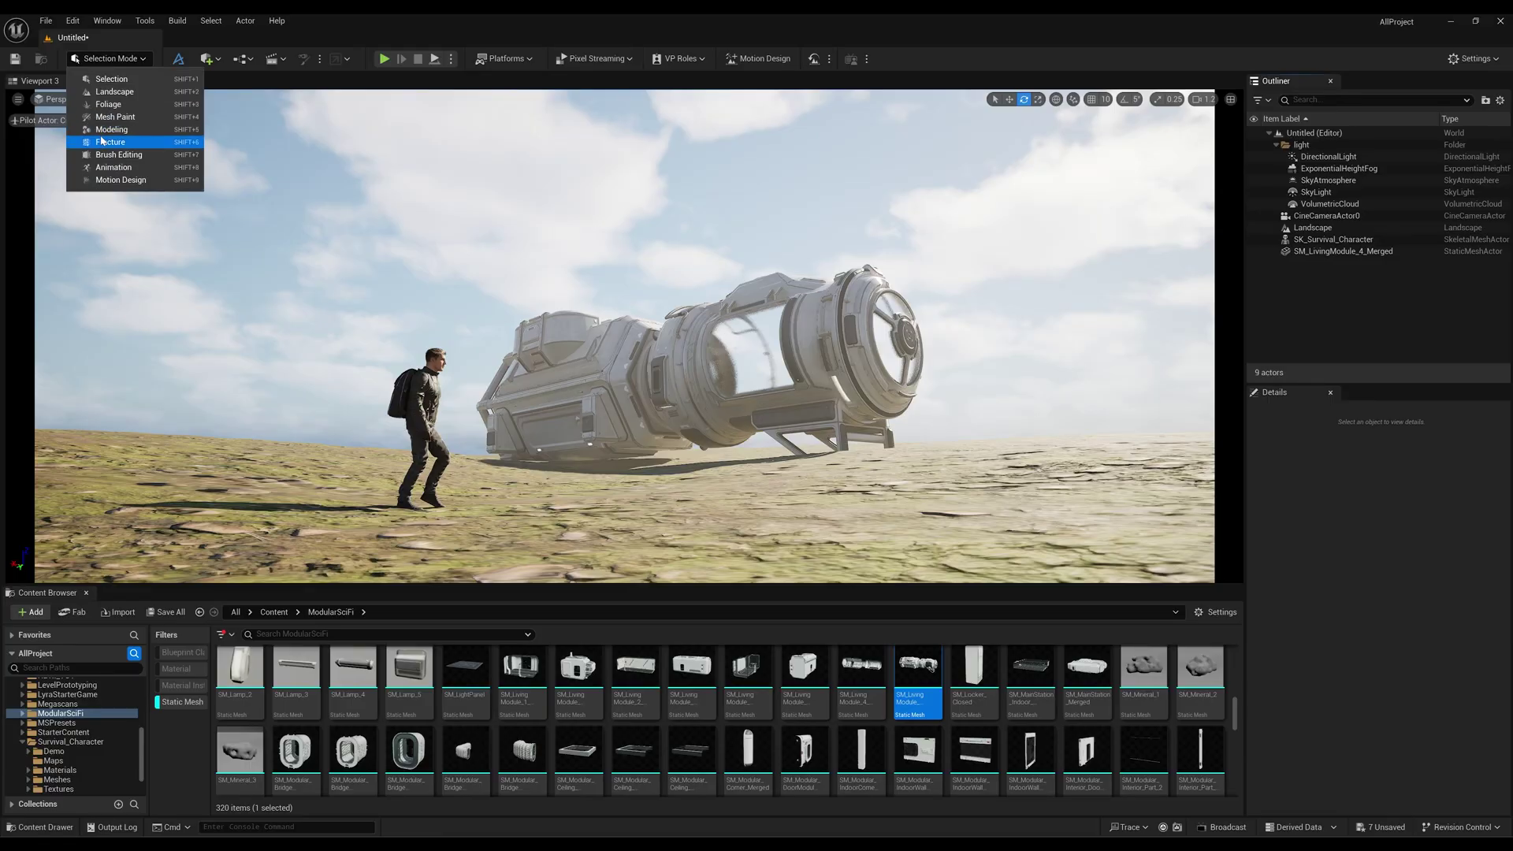
left_click(131, 107)
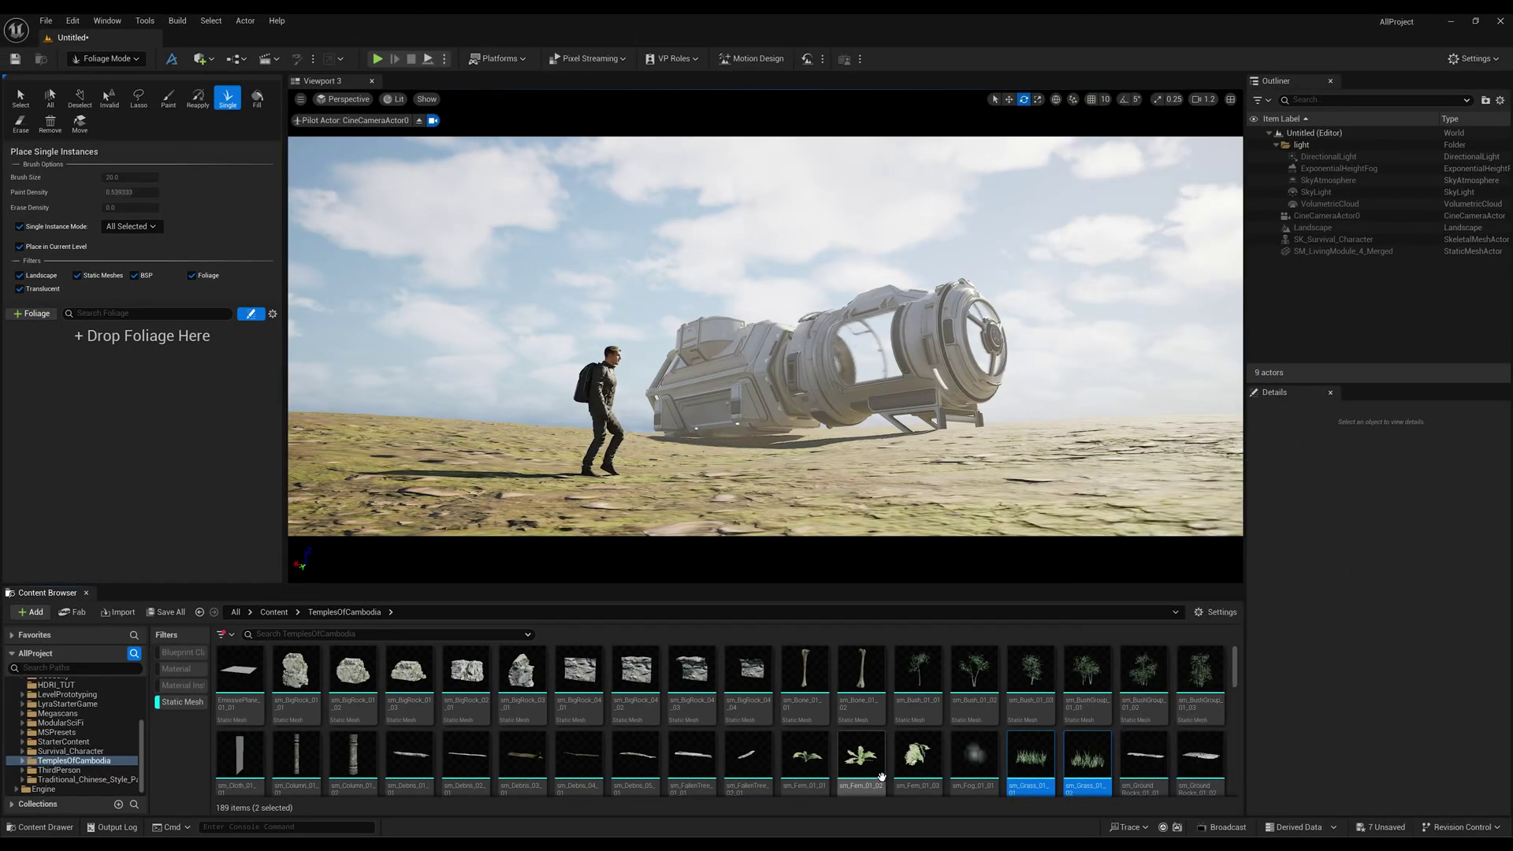
mouse_move(1029, 741)
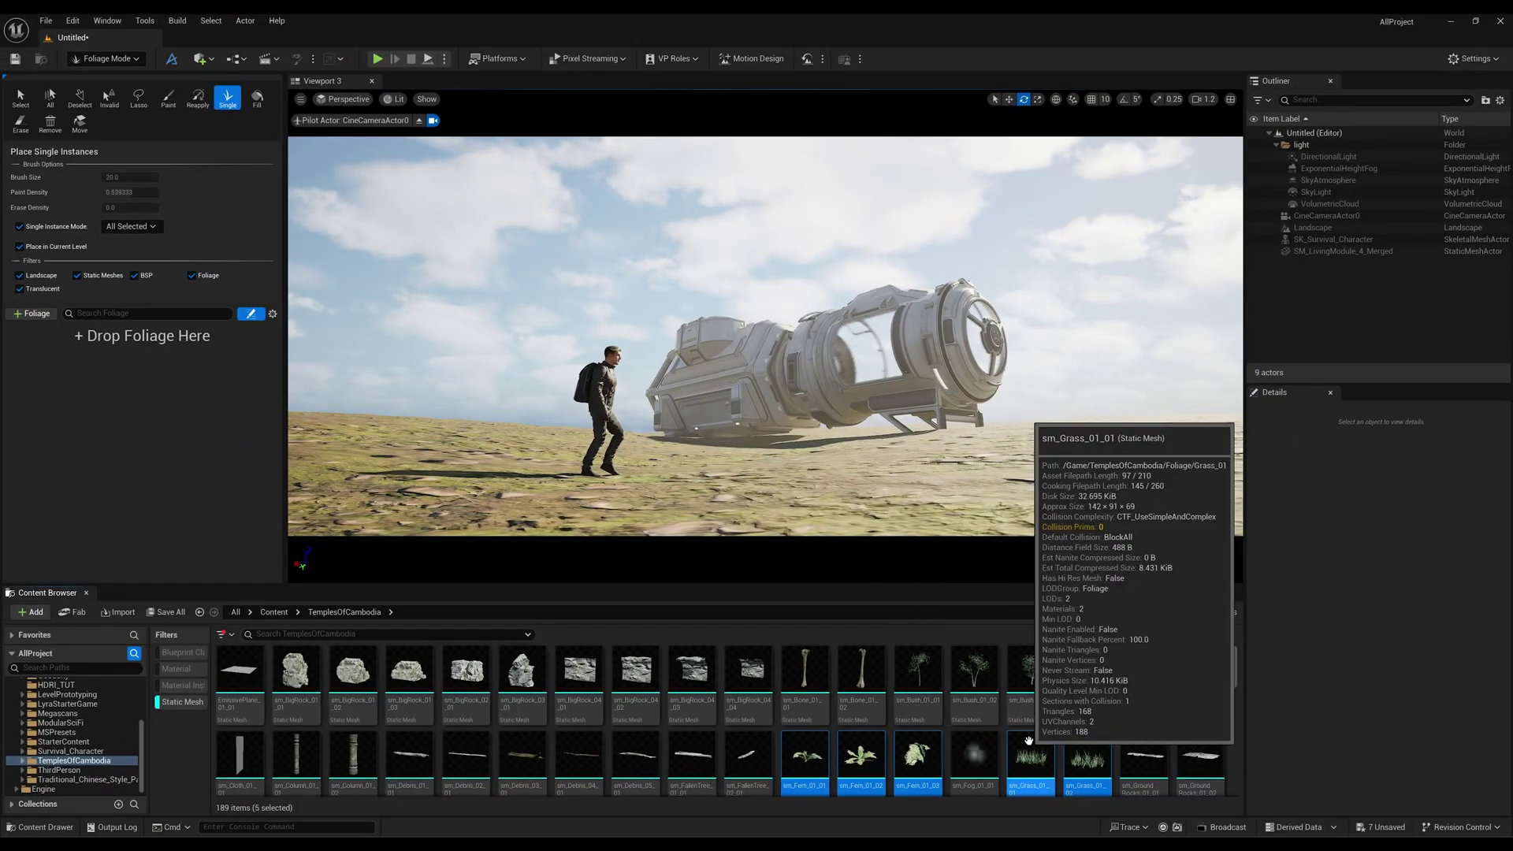
left_click_drag(1028, 741, 126, 371)
left_click(40, 352)
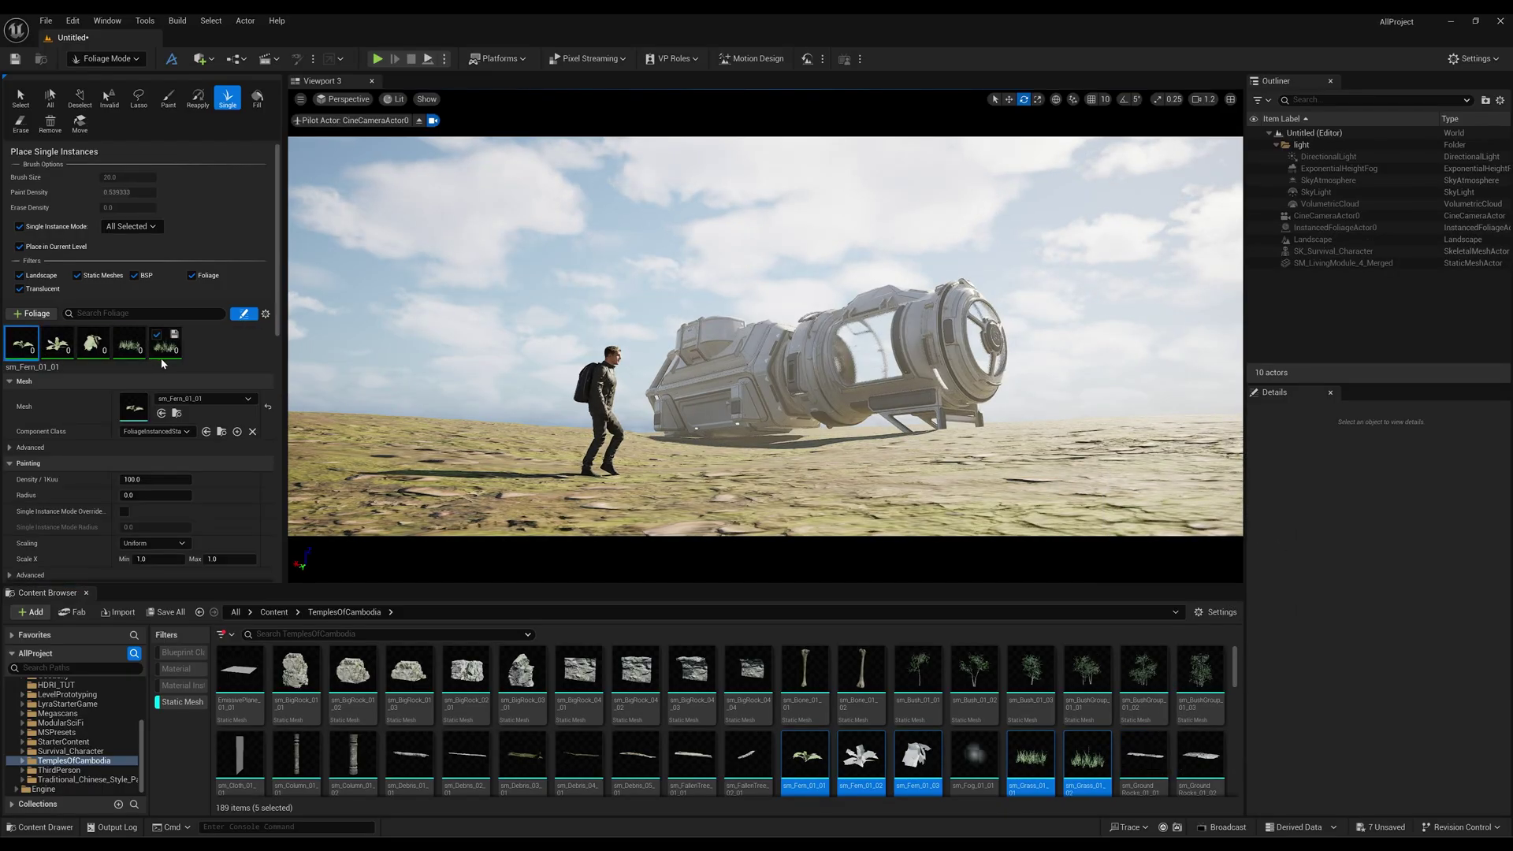
Stop piloting the cine camera and fly the view back toward it.
left_click(417, 120)
key("s")
right_click_drag(944, 292, 945, 347)
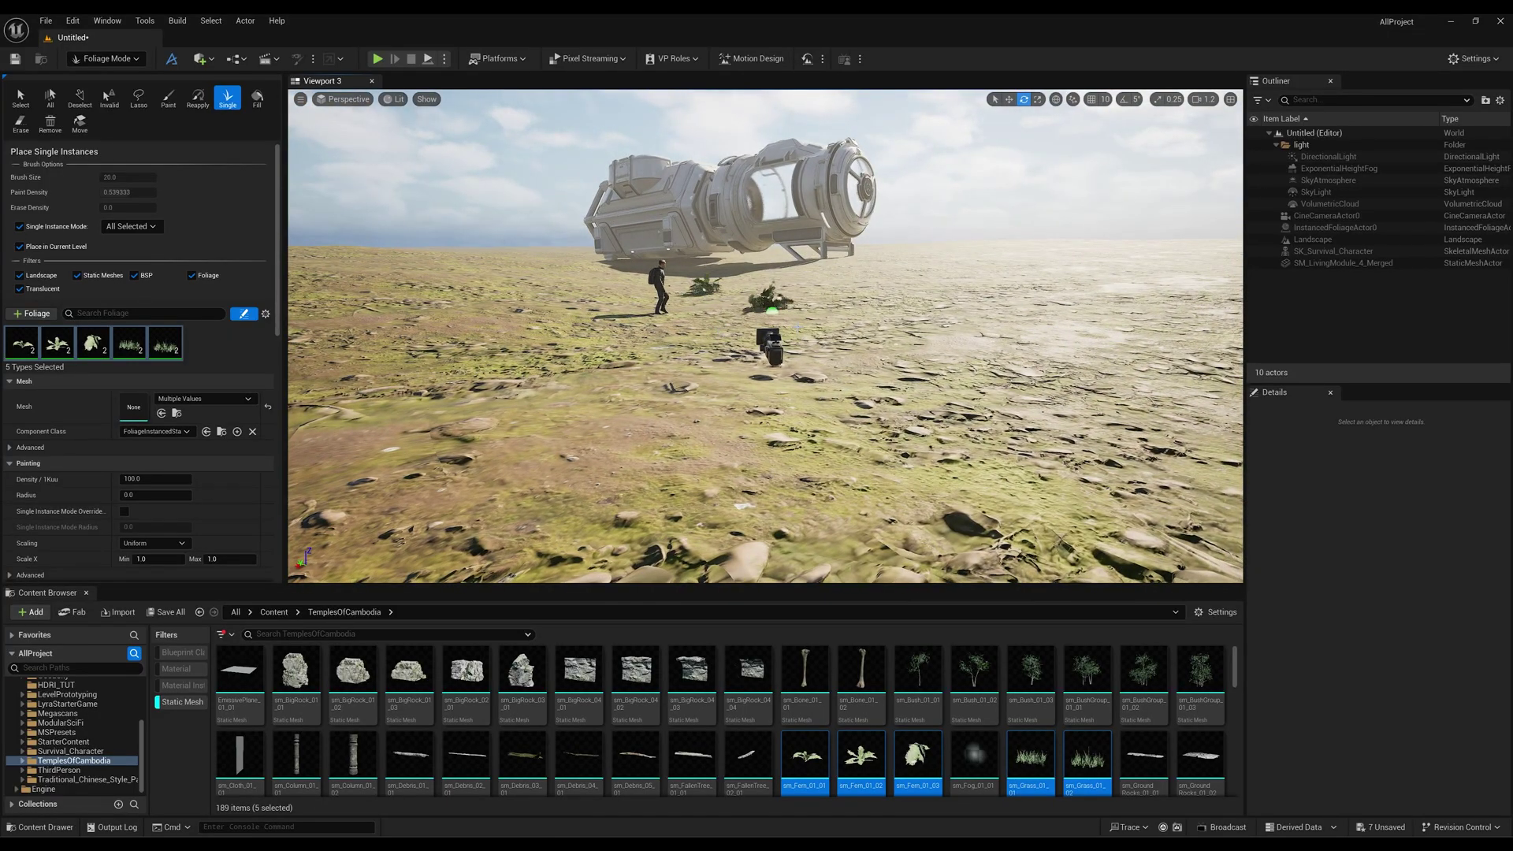
key("w")
right_click_drag(714, 304, 713, 357)
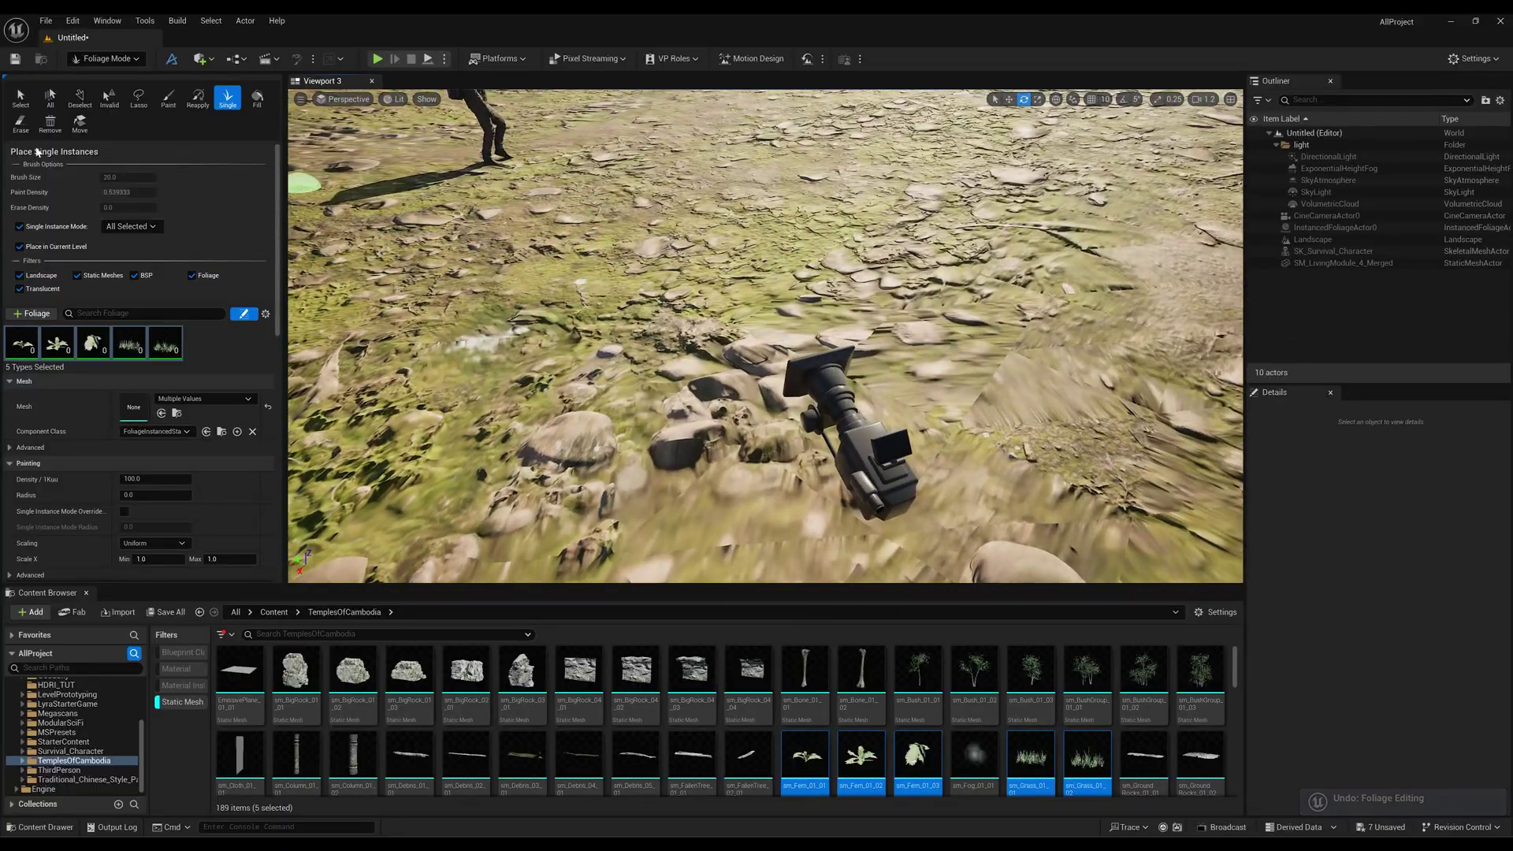
Test-paint ferns left of the character with a resized Paint brush, then undo it.
left_click(25, 228)
right_click_drag(661, 259, 655, 226)
key("s")
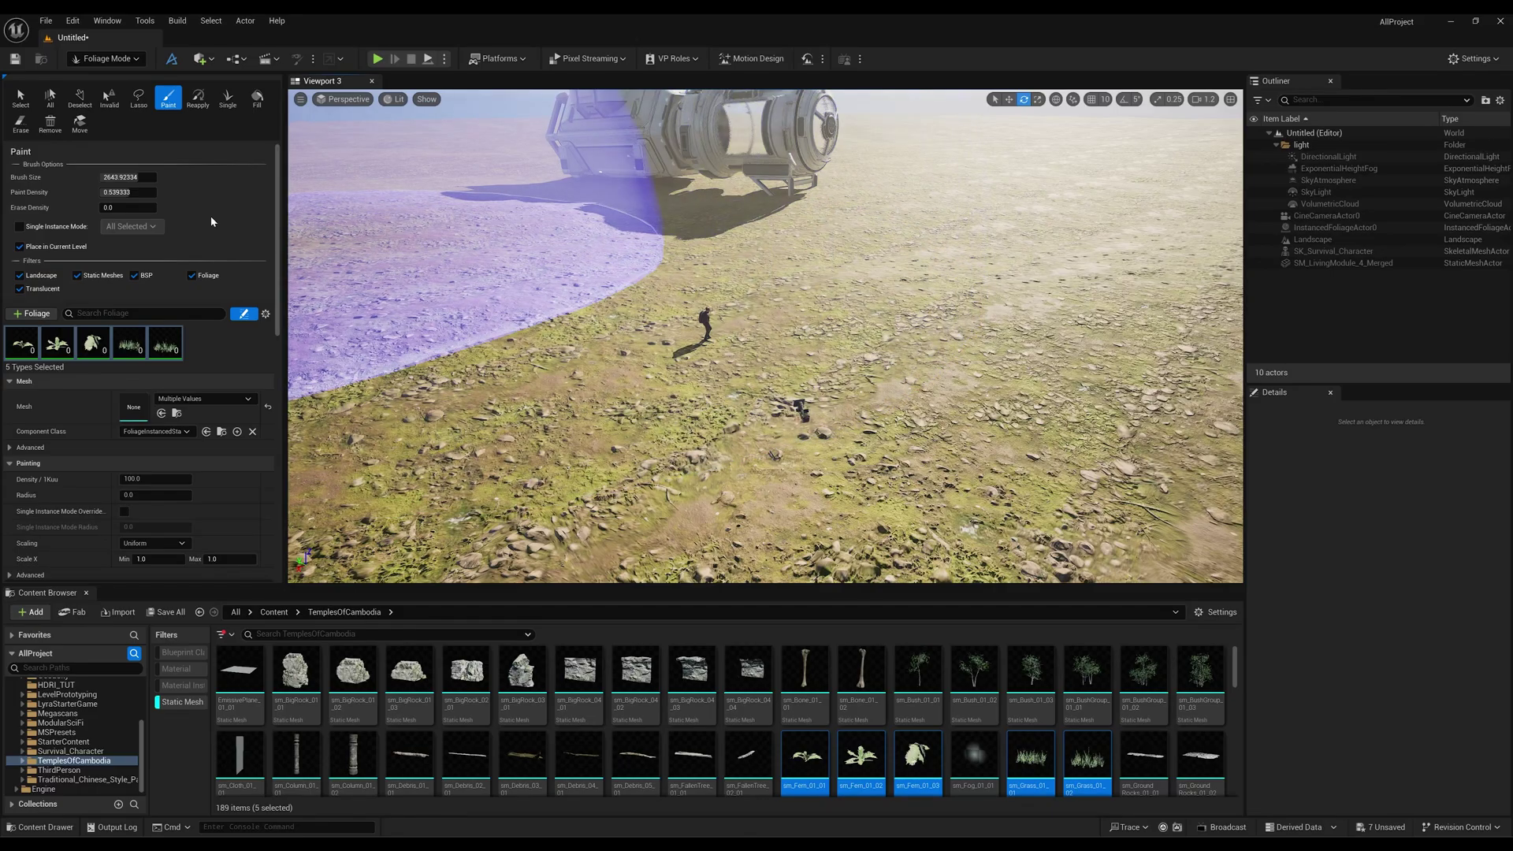
left_click_drag(134, 177, 94, 177)
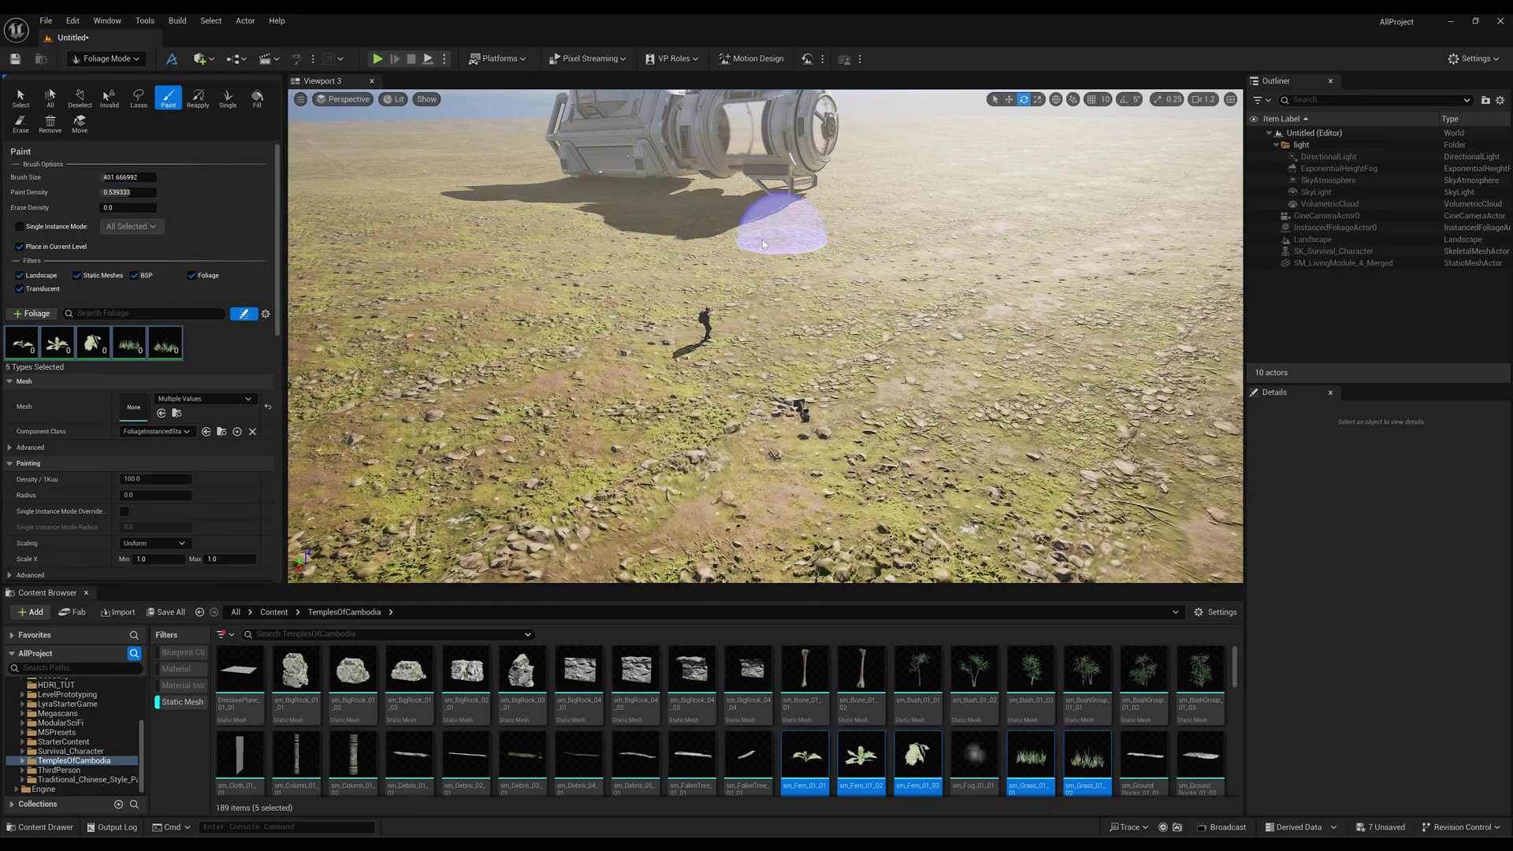
left_click_drag(552, 327, 758, 382)
mouse_move(906, 405)
right_mouse_down()
mouse_move(899, 443)
mouse_move(890, 354)
right_mouse_up()
key("w")
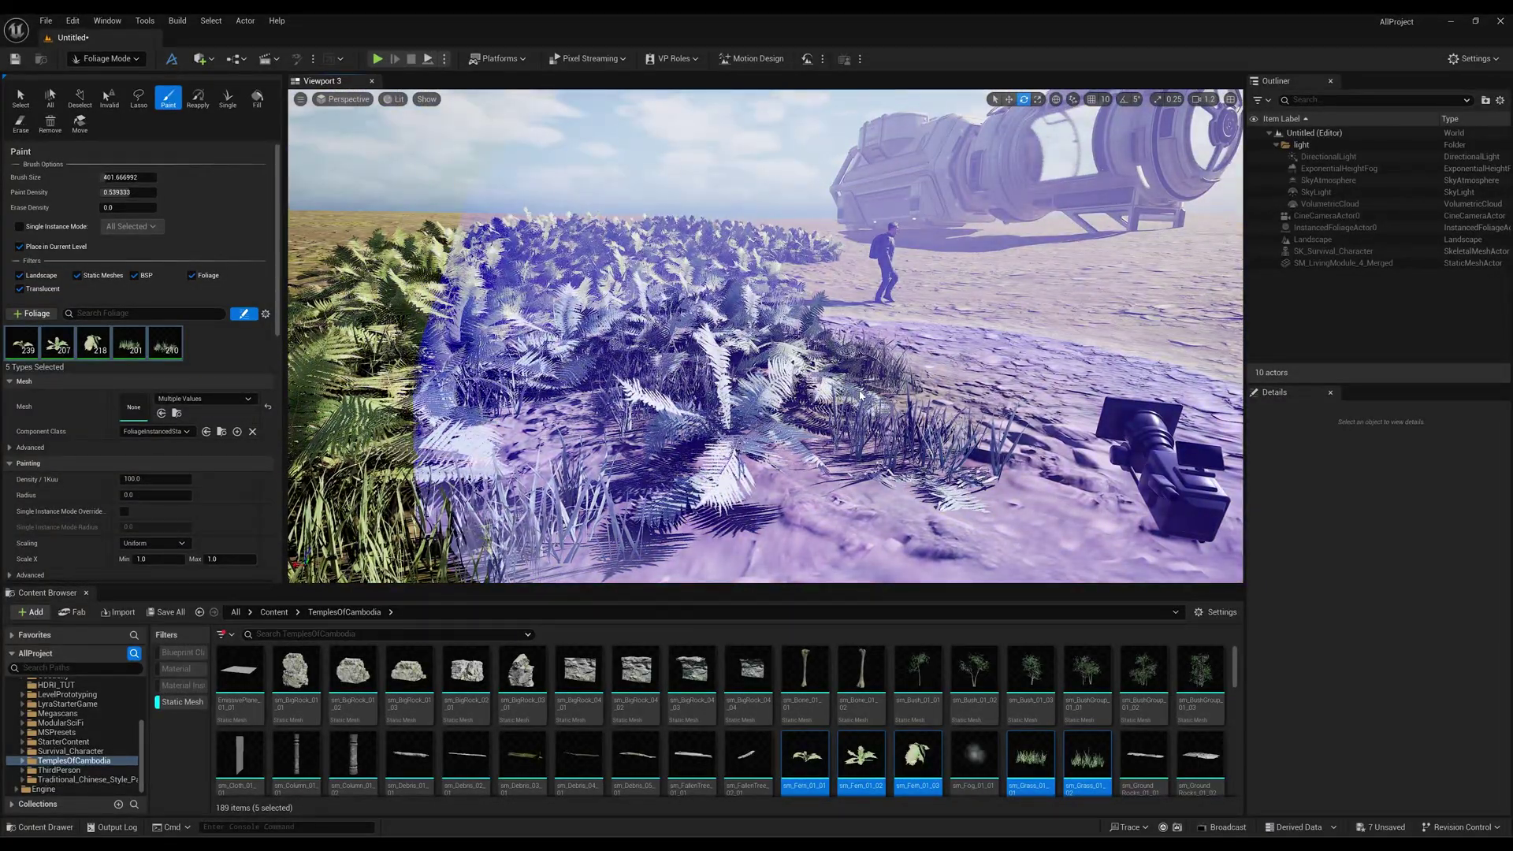
key("ctrl+z")
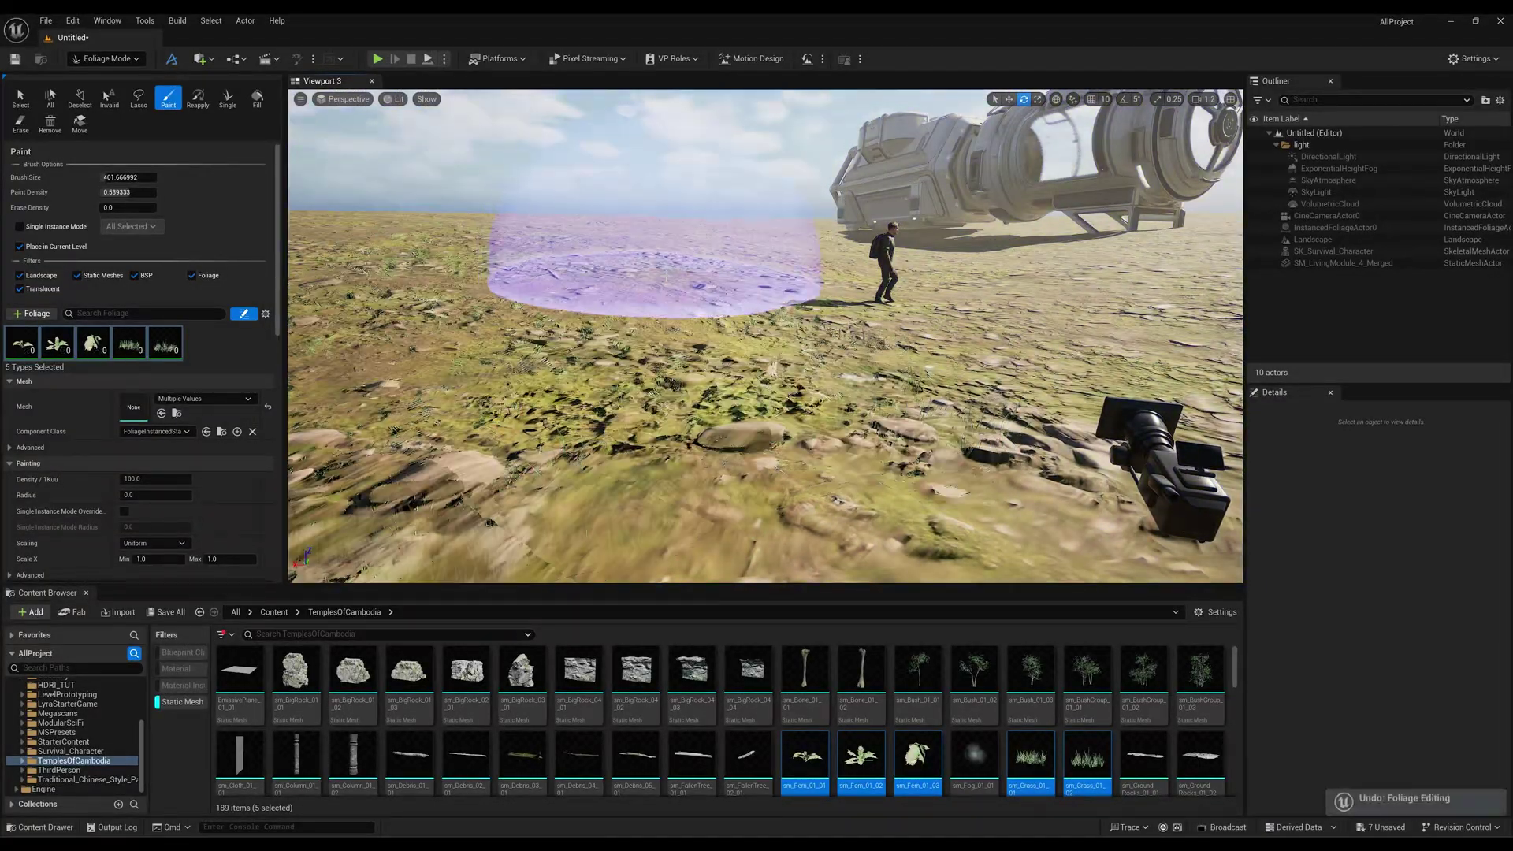
Delete the sm_Fern_01_02 and broad-leaf foliage types from the palette.
left_click(205, 354)
left_click(61, 355)
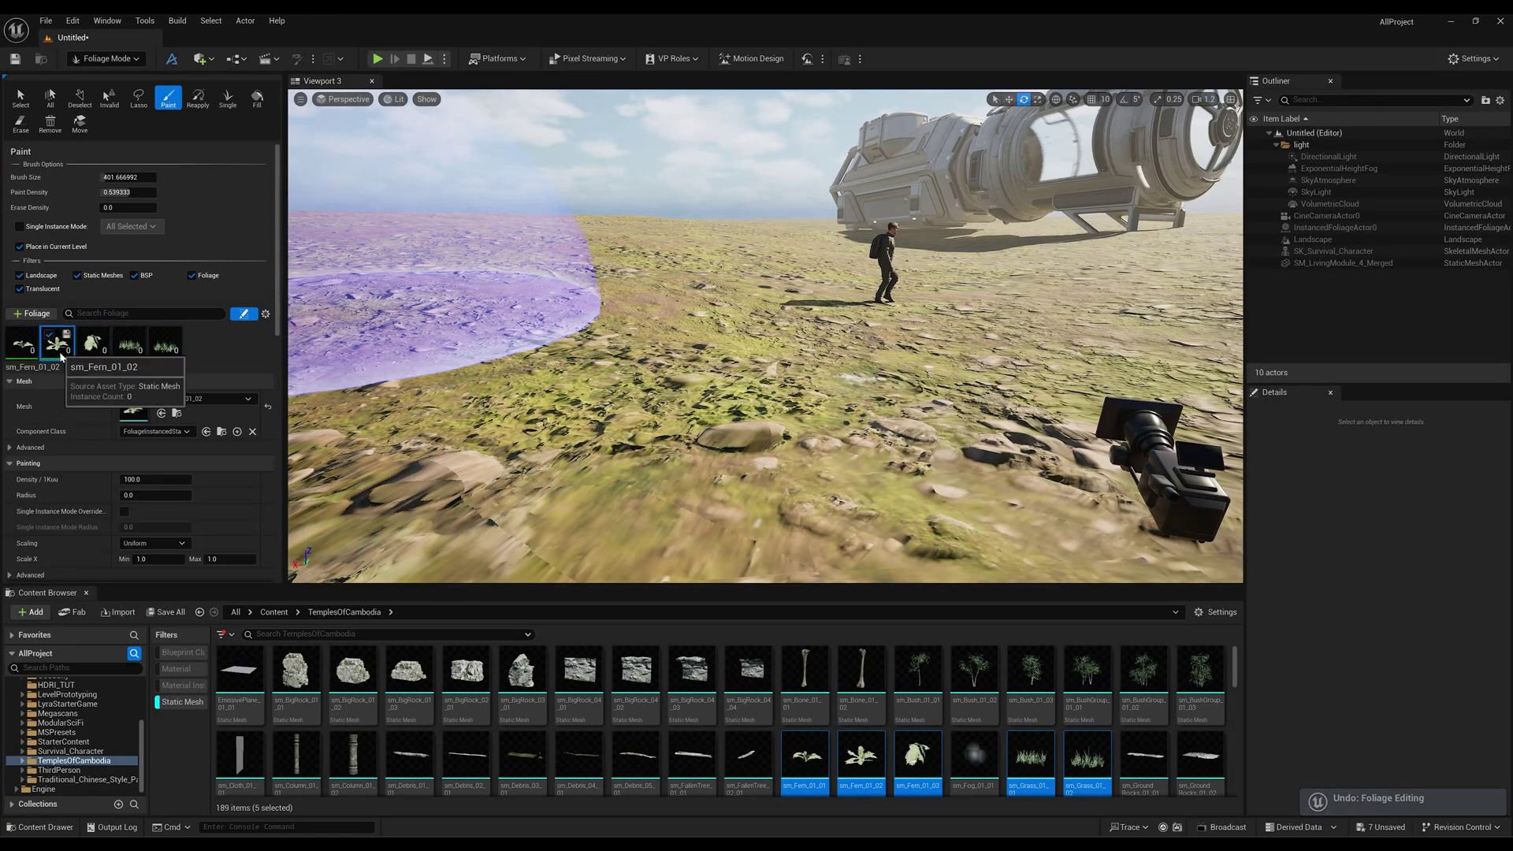
key("Delete")
left_click(71, 355)
key("Delete")
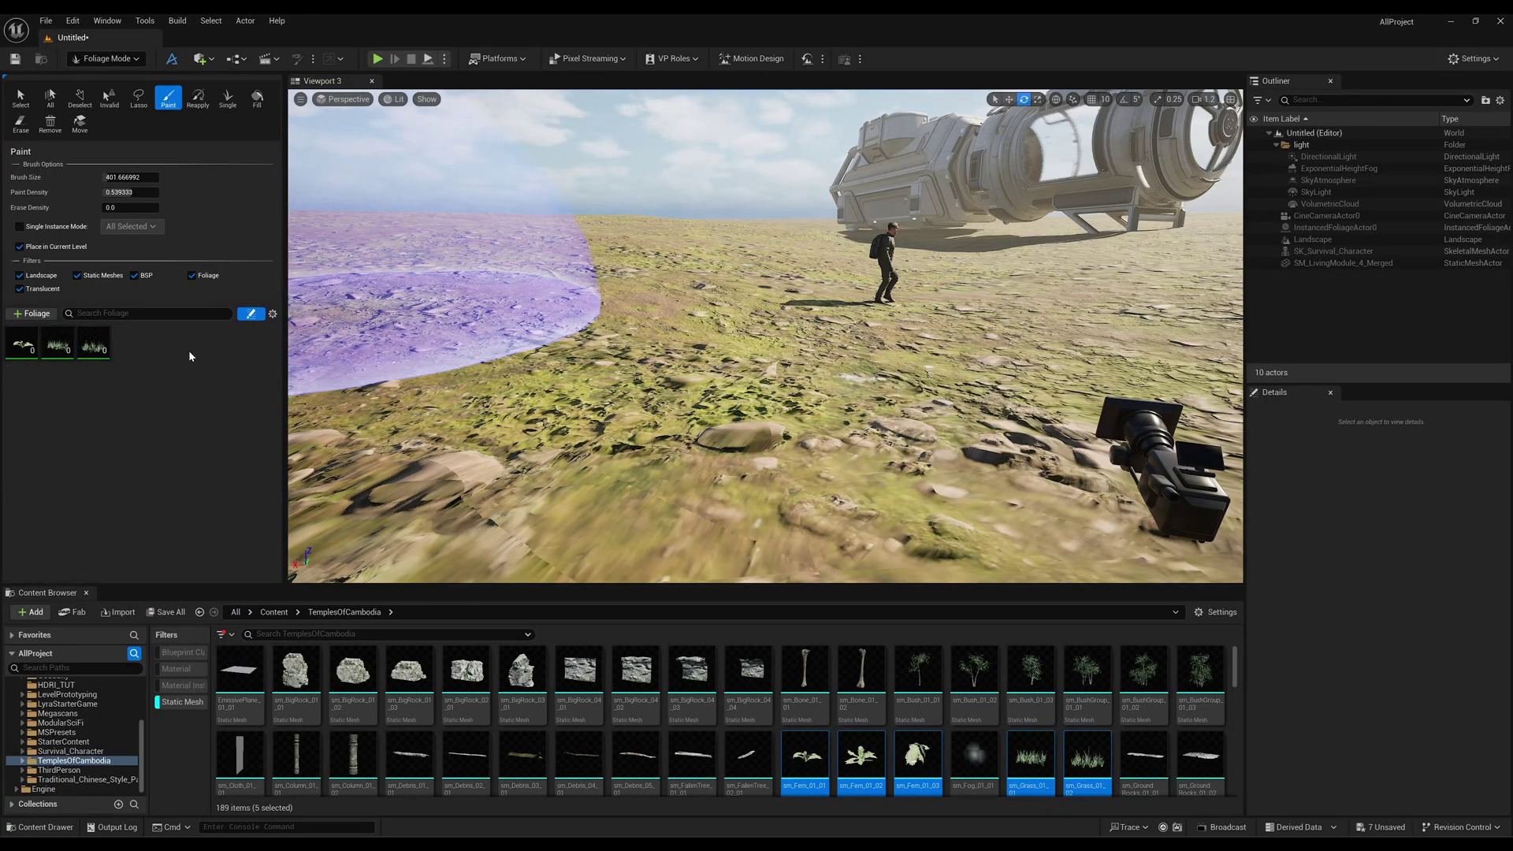
Give all three foliage types density 15 and Scale X from 0.1 to 0.5.
left_click(26, 355, "shift")
scroll(124, 526, "down", 2)
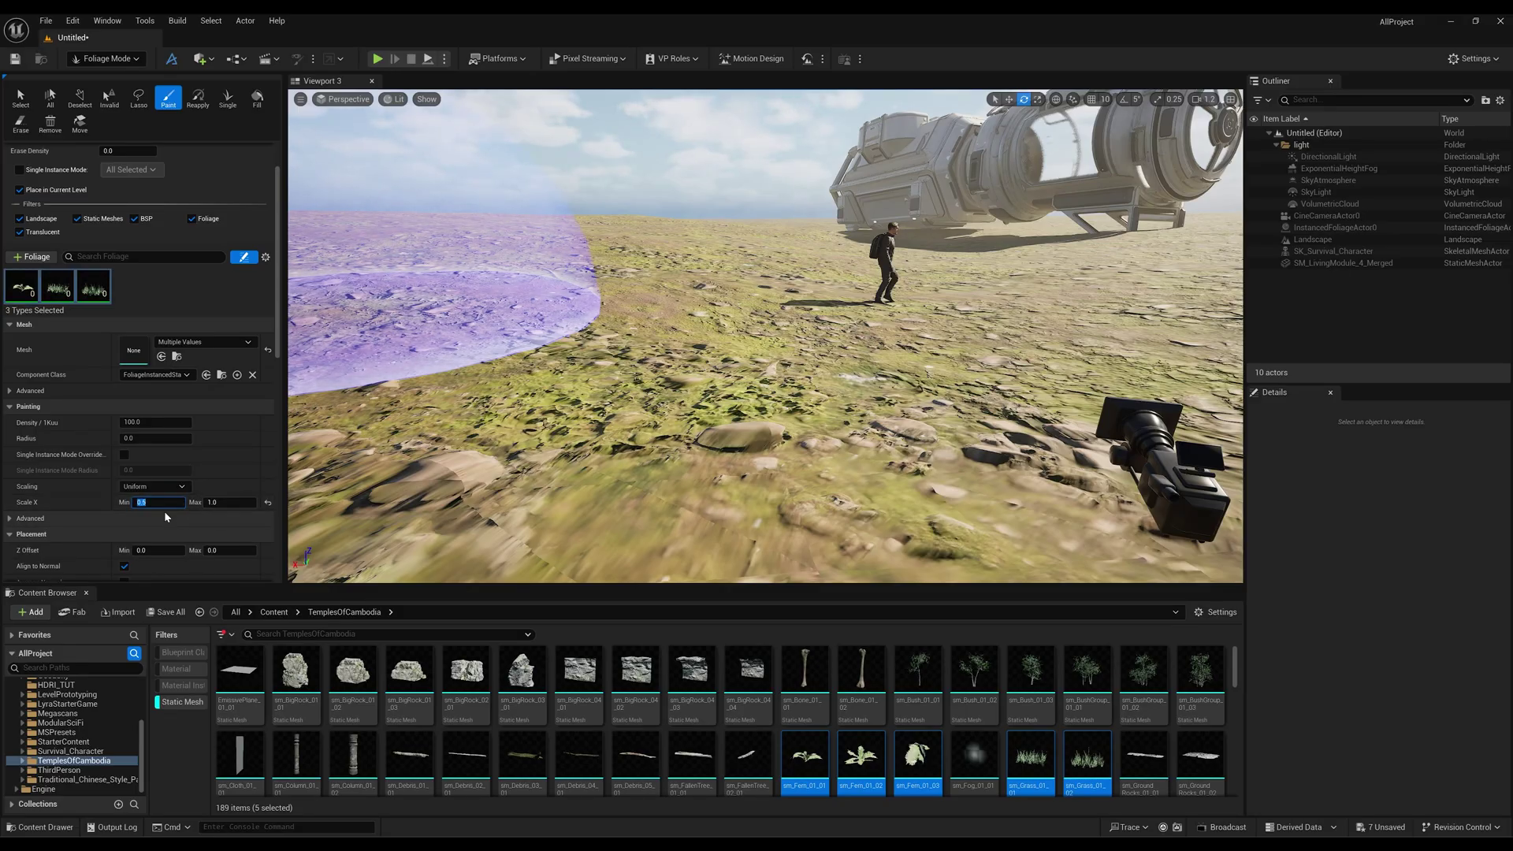
scroll(233, 287, "up", 2)
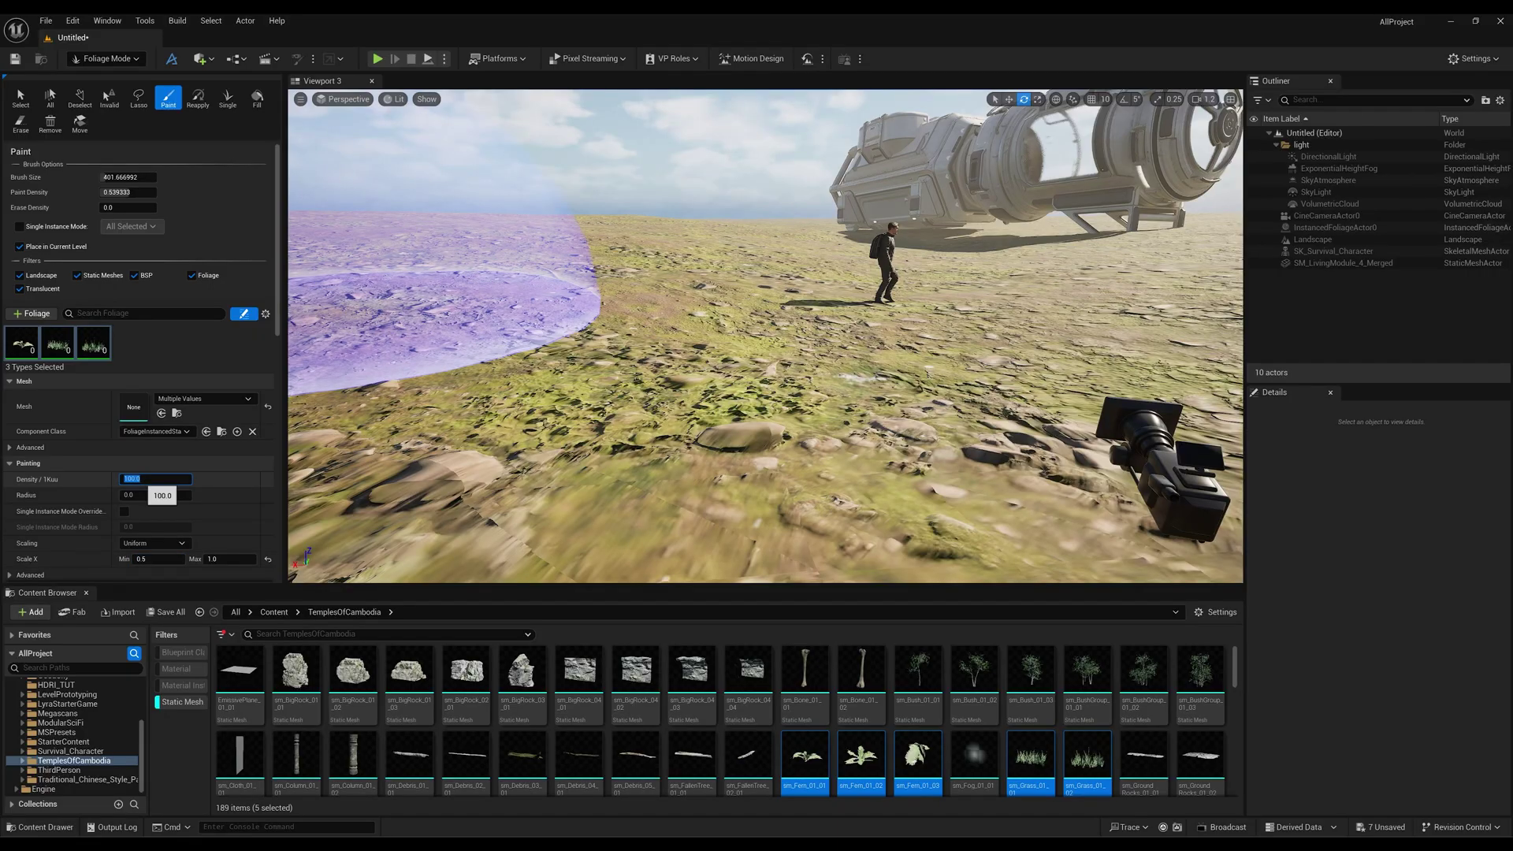
key("Return")
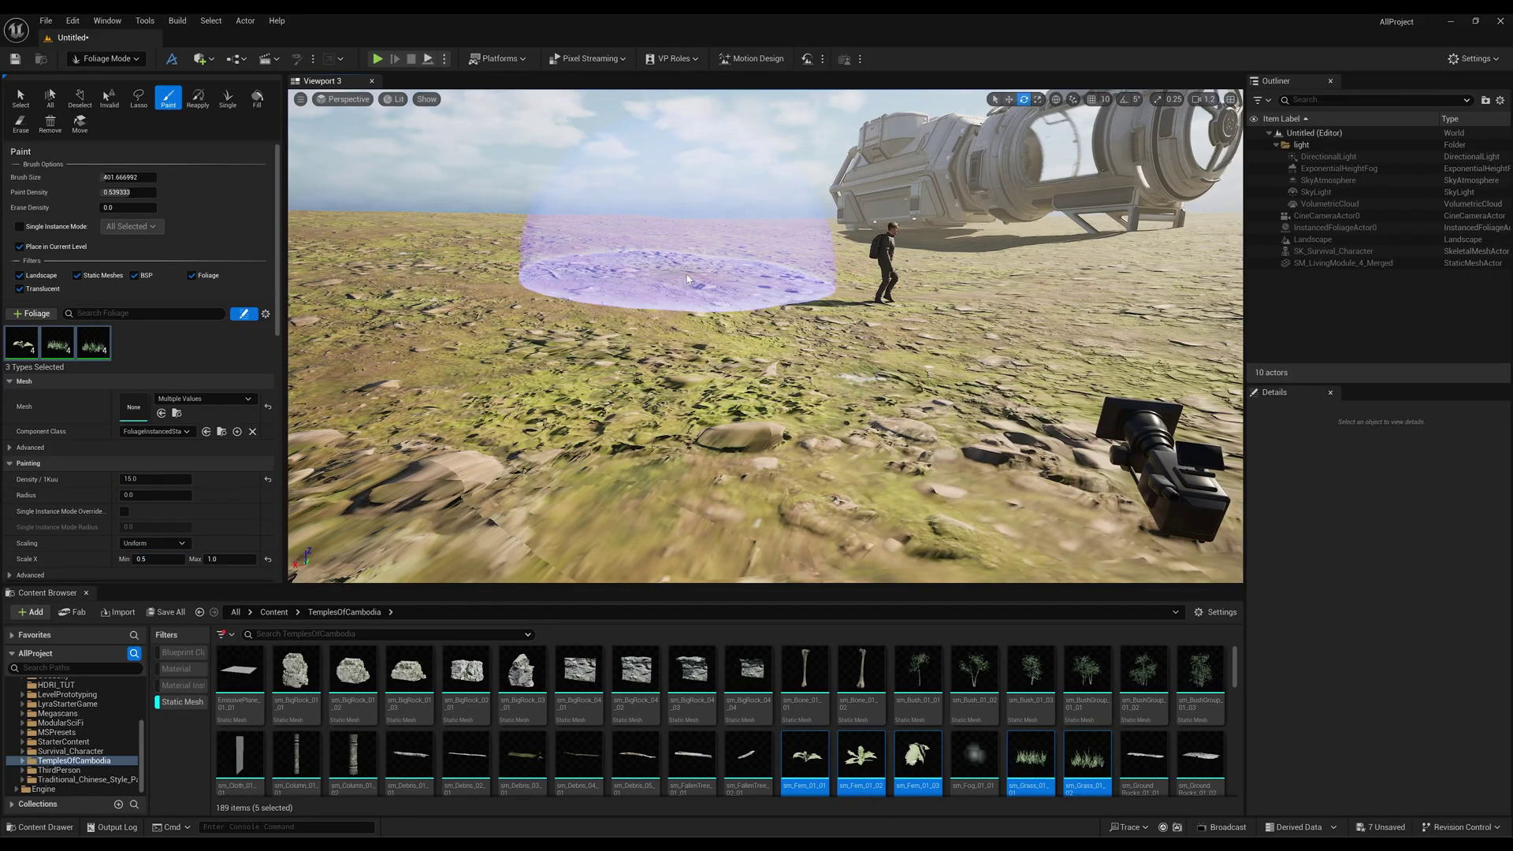
Paint sparse ferns and smaller grass across the ground around the character.
mouse_move(680, 257)
left_mouse_down()
mouse_move(902, 261)
mouse_move(637, 349)
mouse_move(912, 253)
mouse_move(1114, 220)
mouse_move(507, 304)
left_mouse_up()
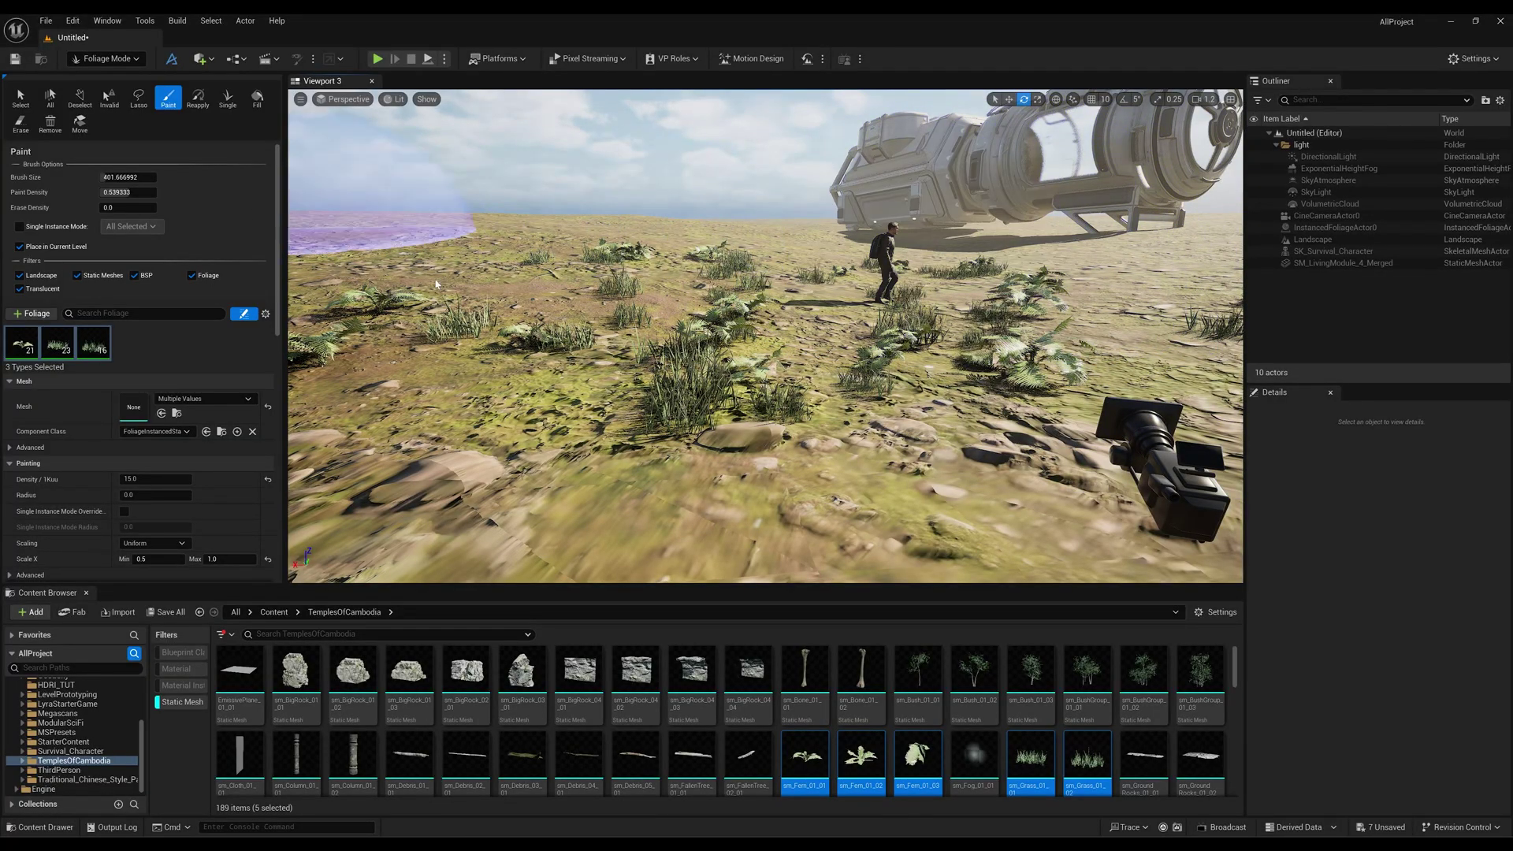
left_click(563, 311, "shift")
key("ctrl+z")
key("ctrl+z")
key("ctrl+z")
key("ctrl+z")
key("ctrl+z")
key("ctrl+z")
key("ctrl+z")
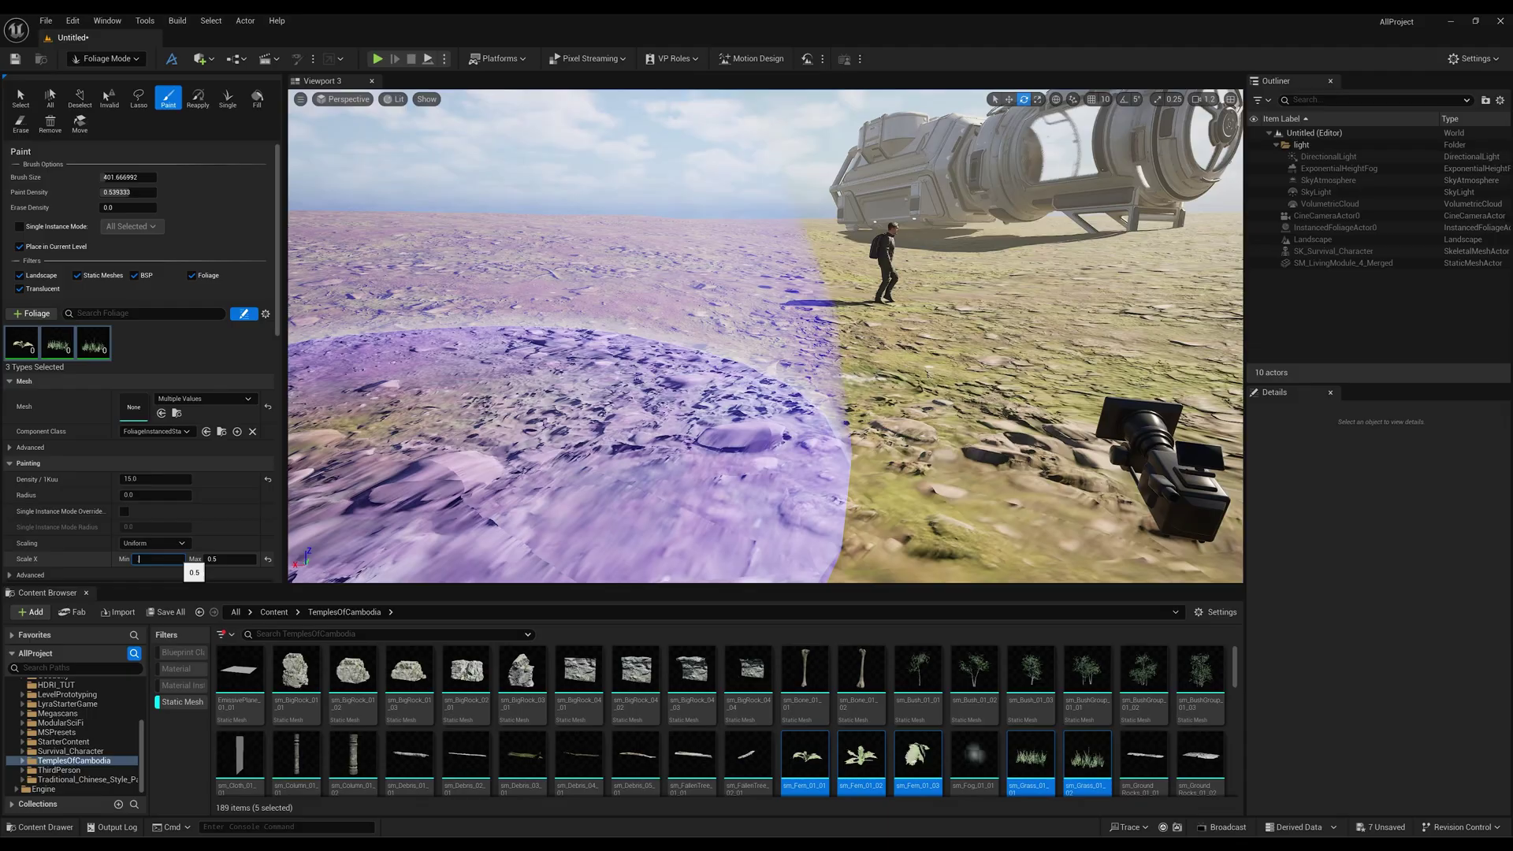
mouse_move(552, 441)
left_mouse_down()
mouse_move(602, 398)
mouse_move(896, 253)
mouse_move(962, 253)
mouse_move(741, 347)
mouse_move(855, 327)
left_mouse_up()
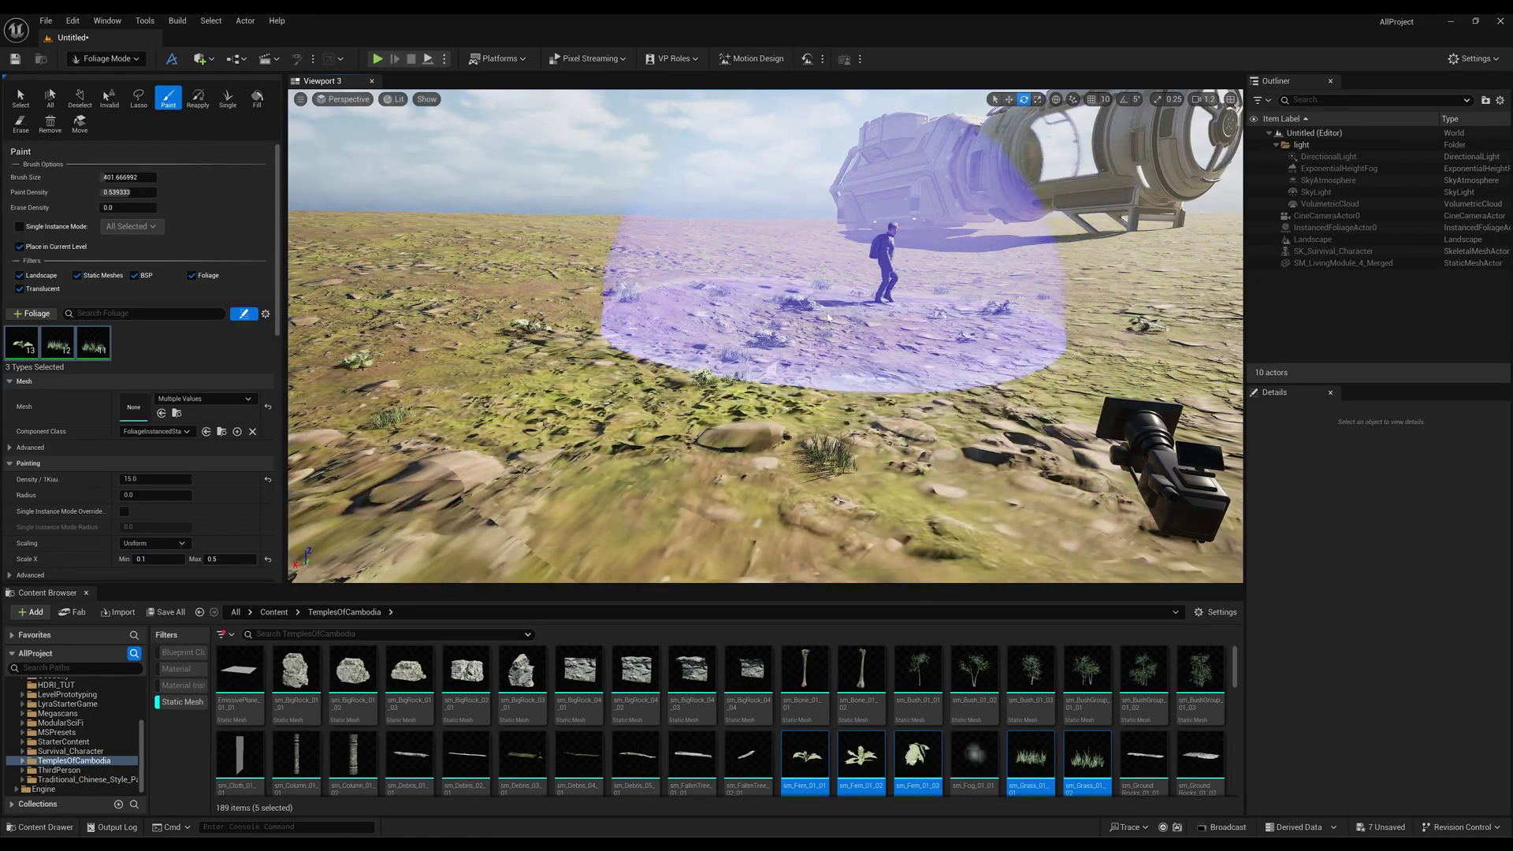
right_click_drag(826, 320, 831, 379)
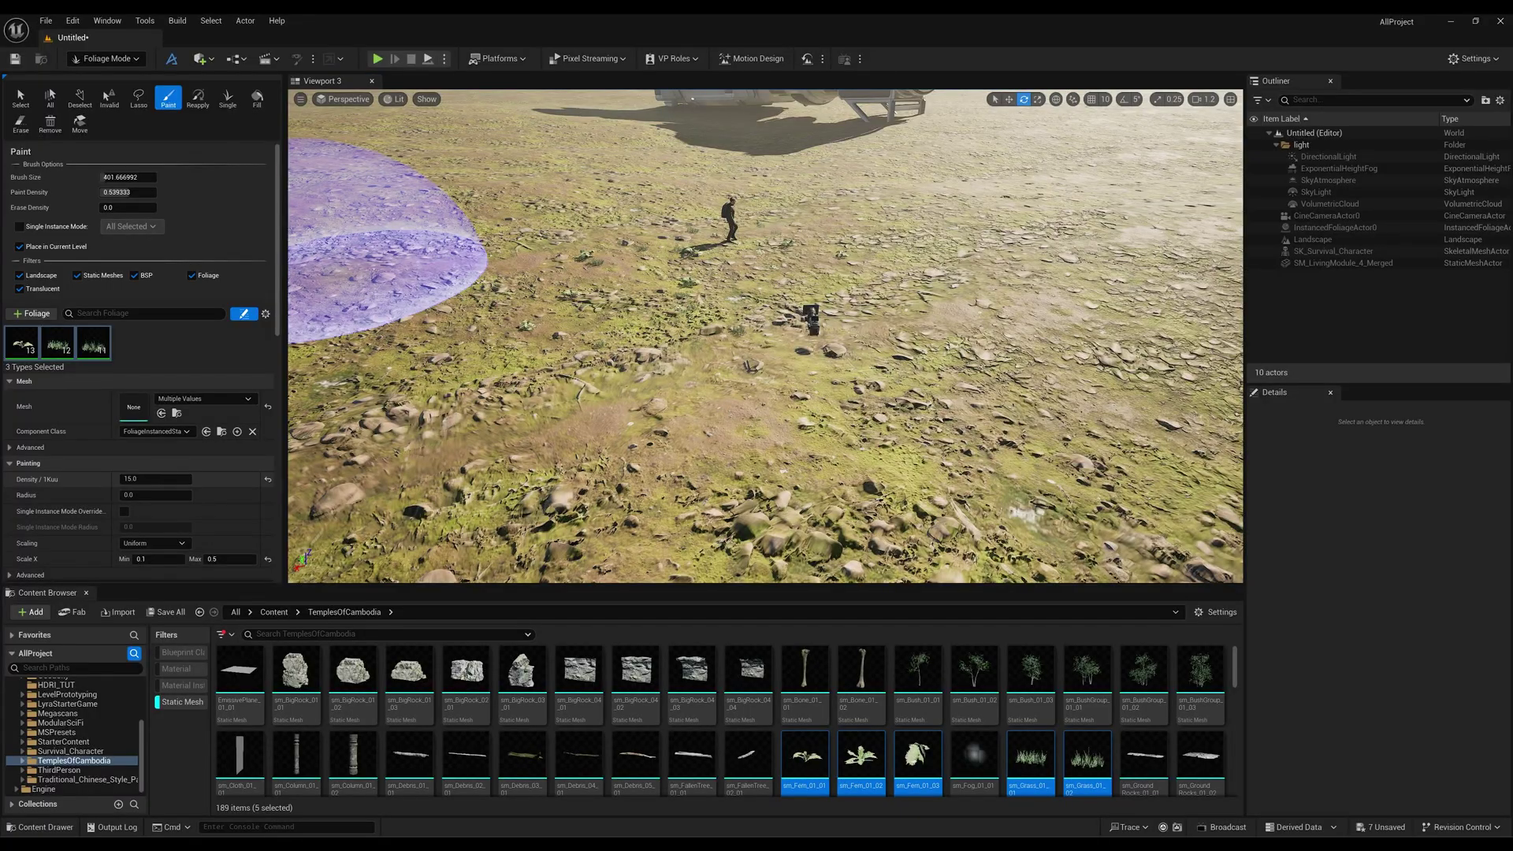
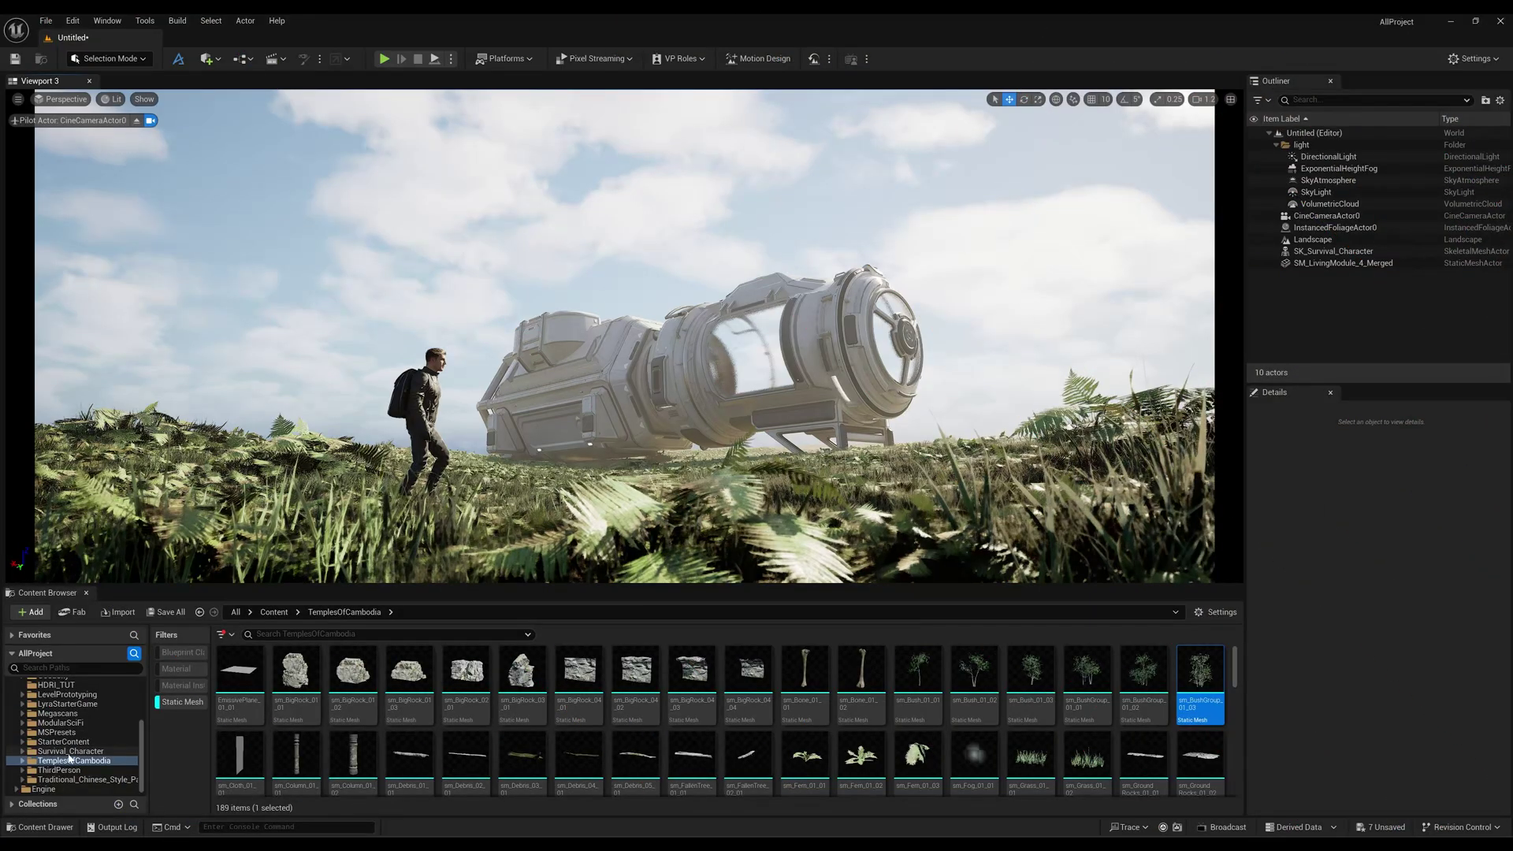
Scroll up through the Content Browser folders.
scroll(67, 755, "up", 2)
scroll(68, 749, "up", 2)
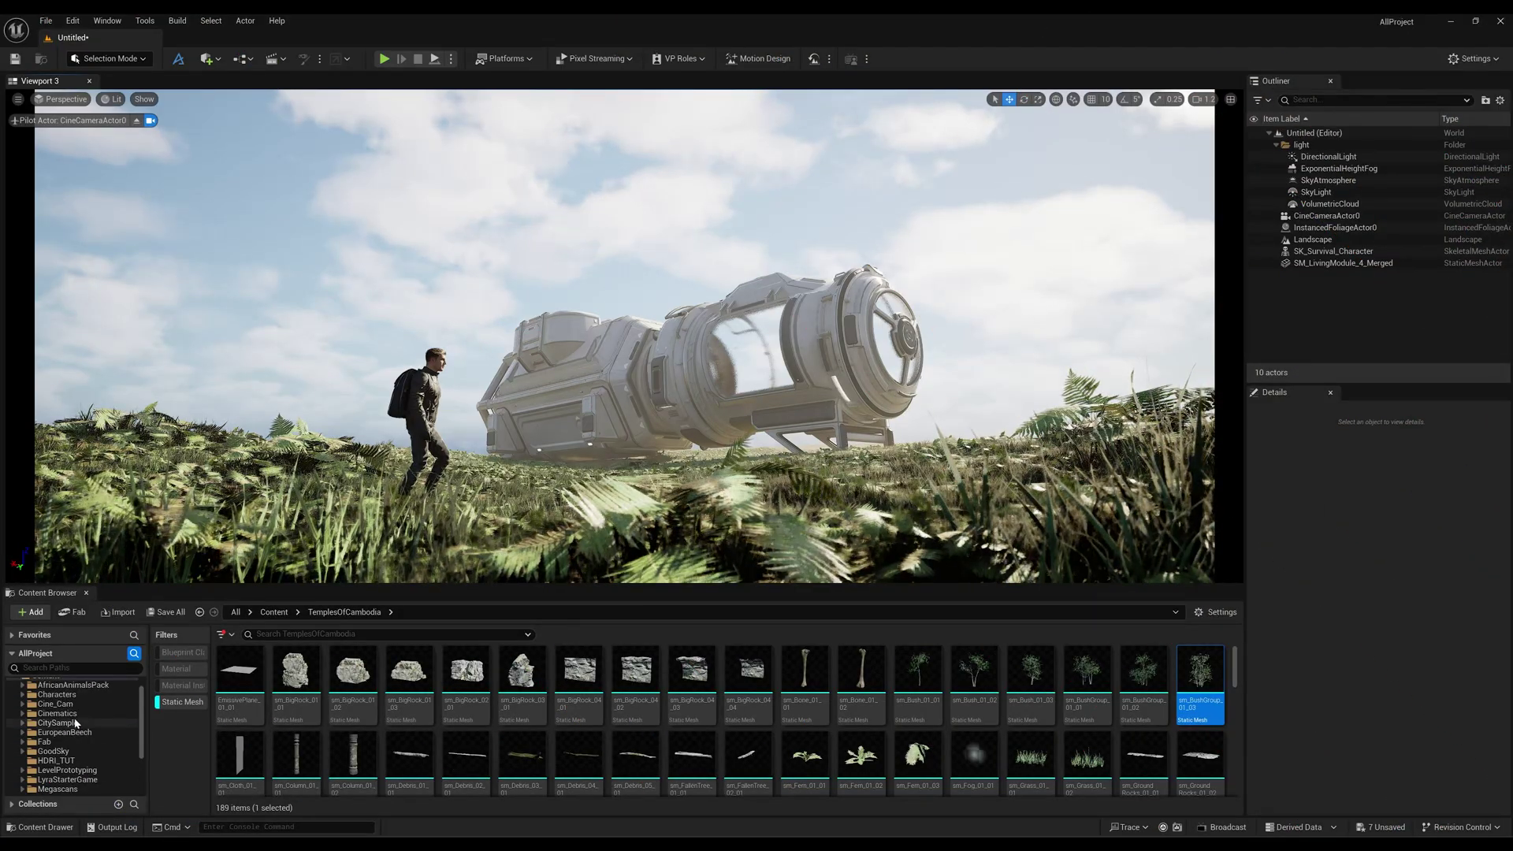
Place SM_EuropeanBeech_Field from the EuropeanBeech folder in the scene near the character.
left_click(65, 732)
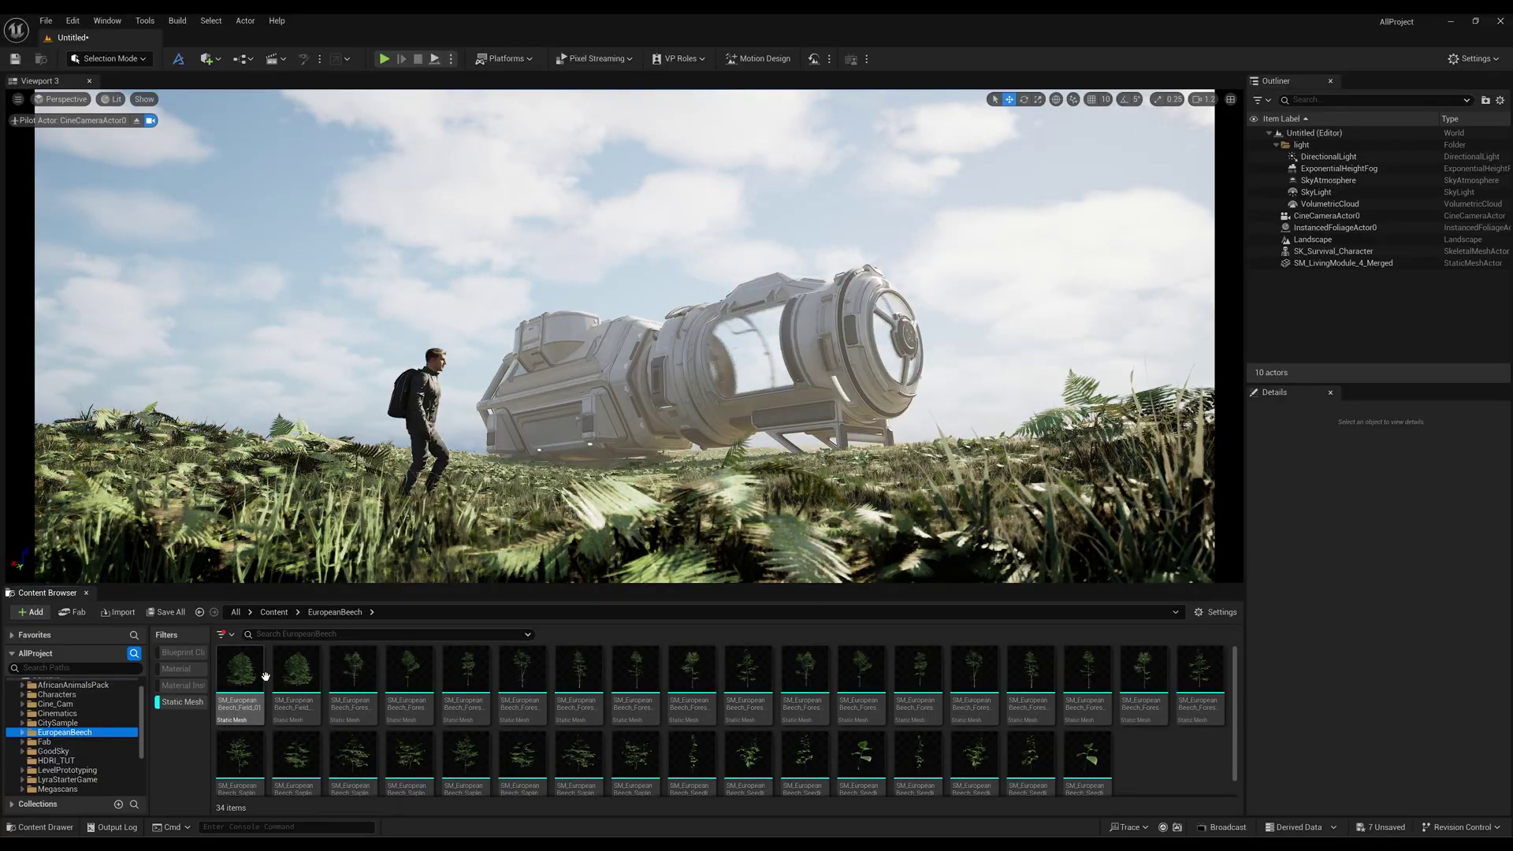
left_click(296, 676)
left_click_drag(282, 454, 287, 449)
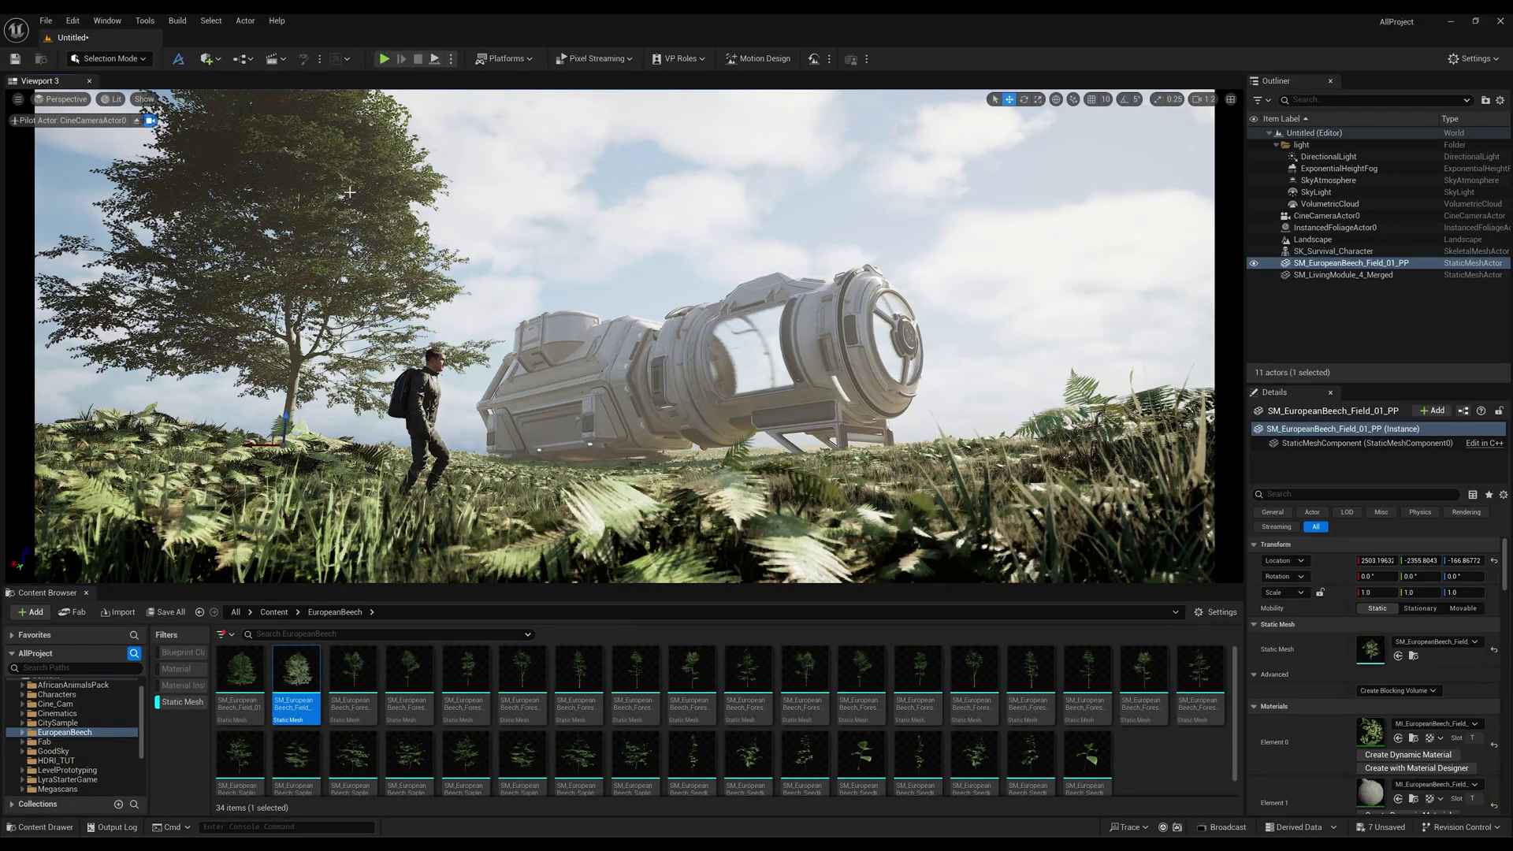
left_click(137, 121)
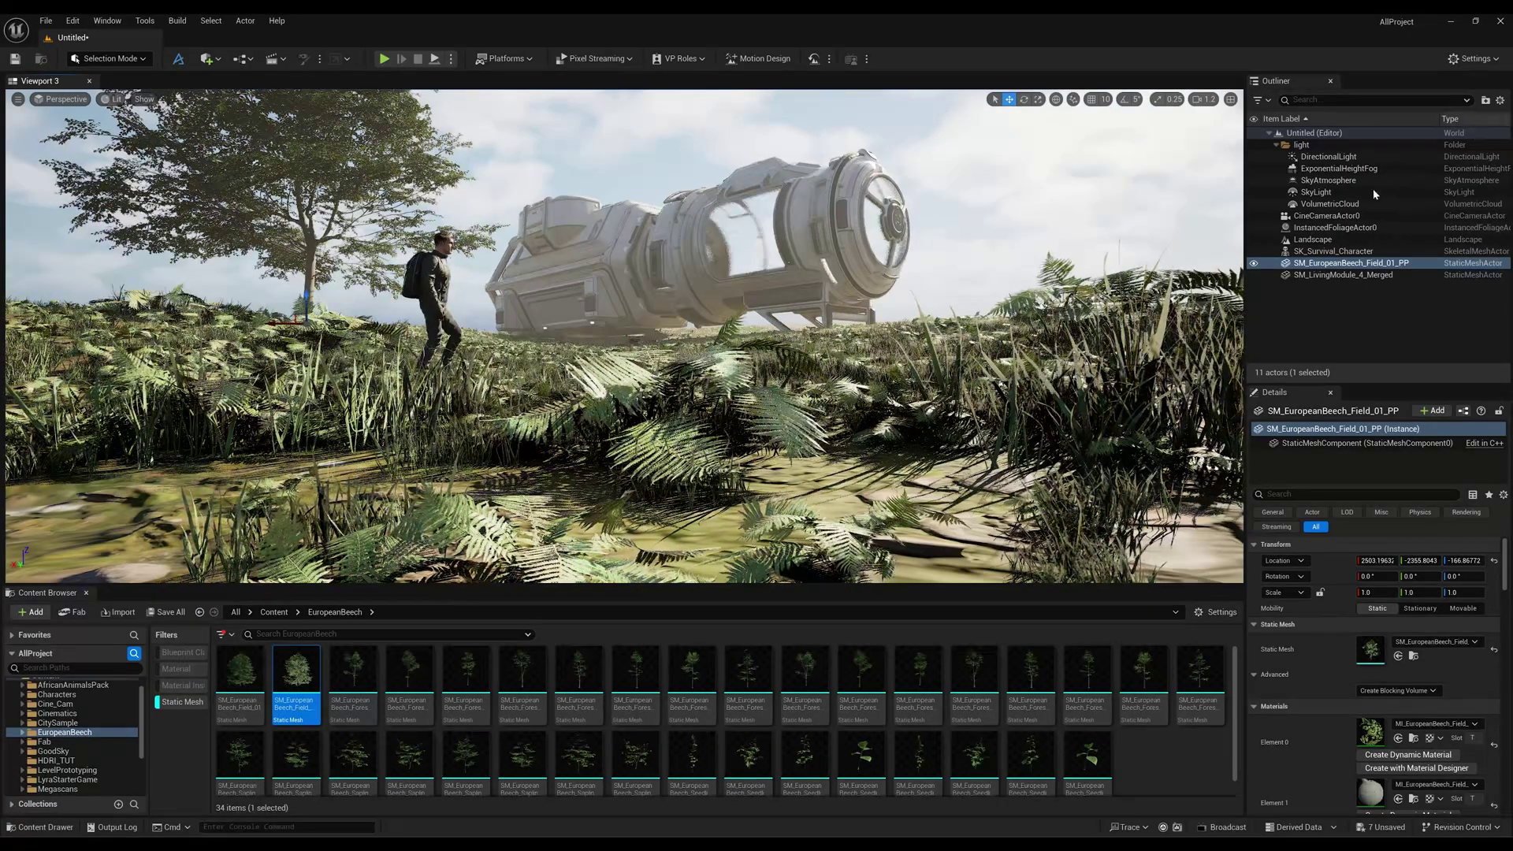
key("Escape")
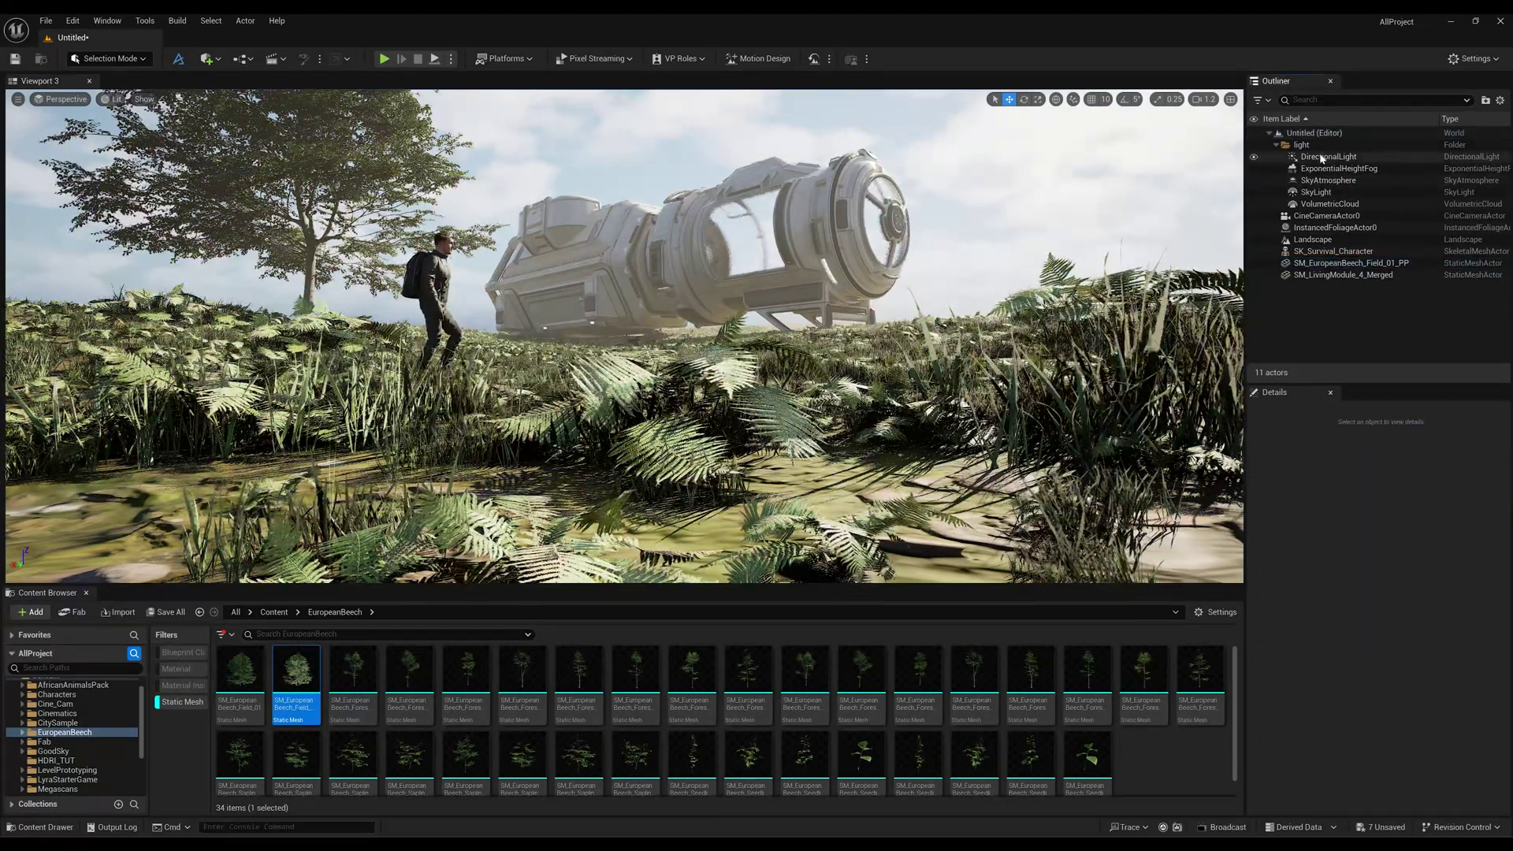
left_click(1326, 215)
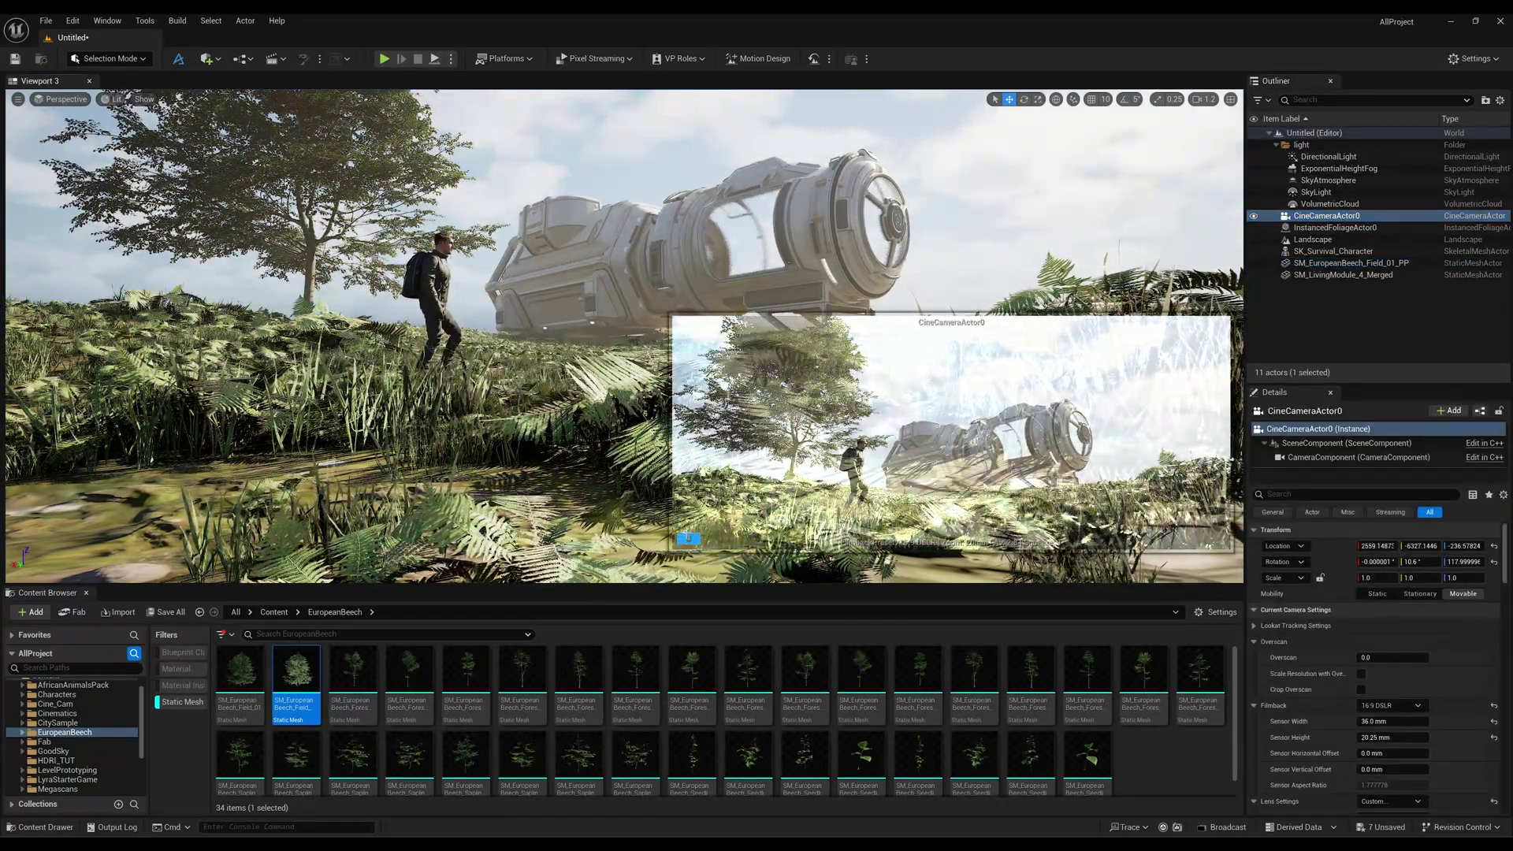
Enlarge the beech tree uniformly and slide it to the left.
key("s")
right_click_drag(551, 425, 595, 449)
key("s")
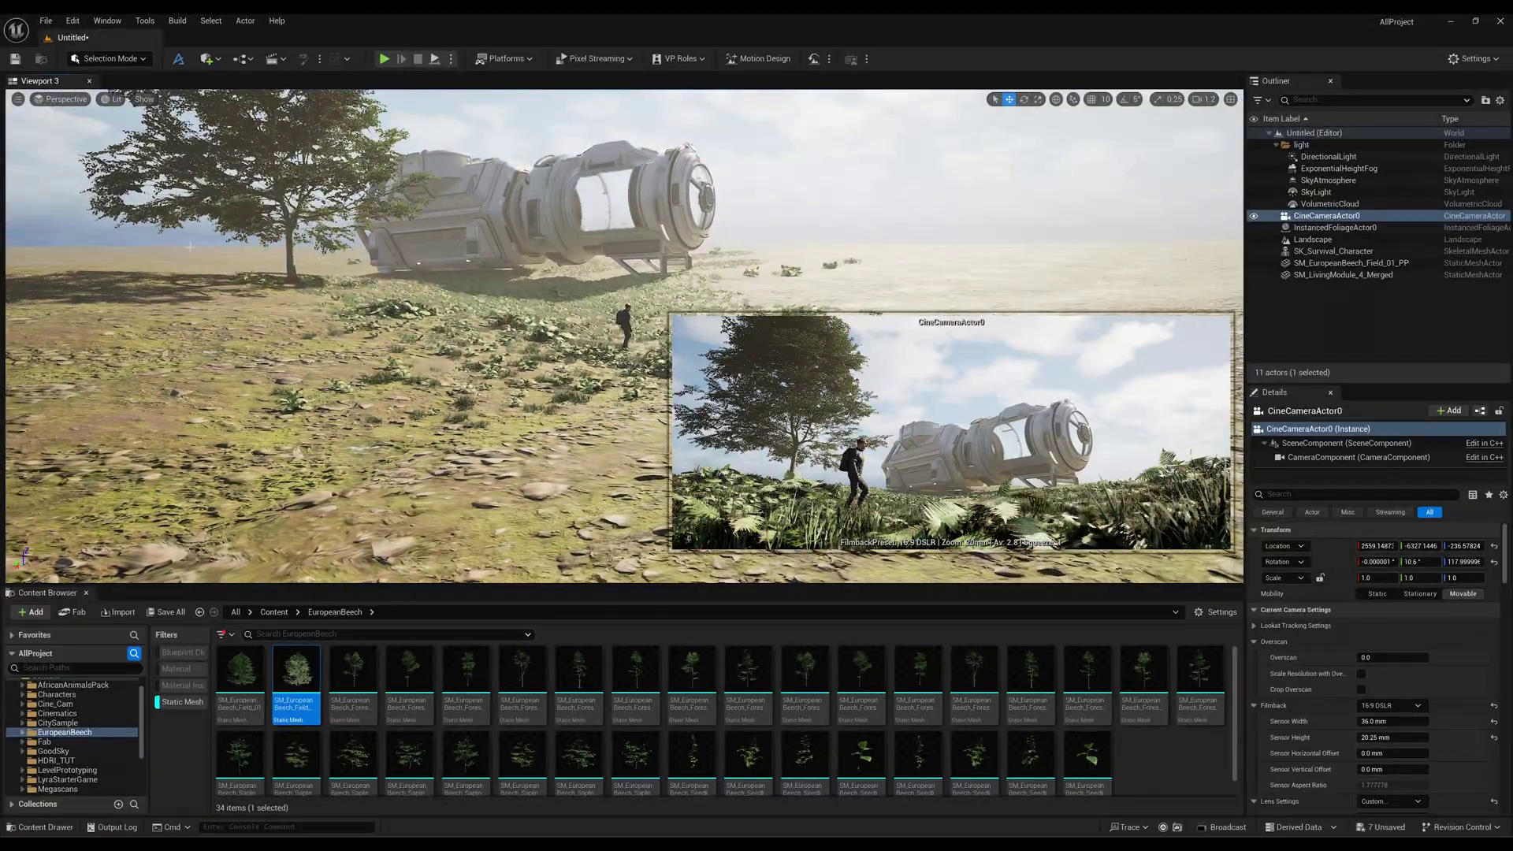
left_click(282, 274)
mouse_move(291, 284)
left_mouse_down()
mouse_move(331, 258)
mouse_move(309, 271)
left_mouse_up()
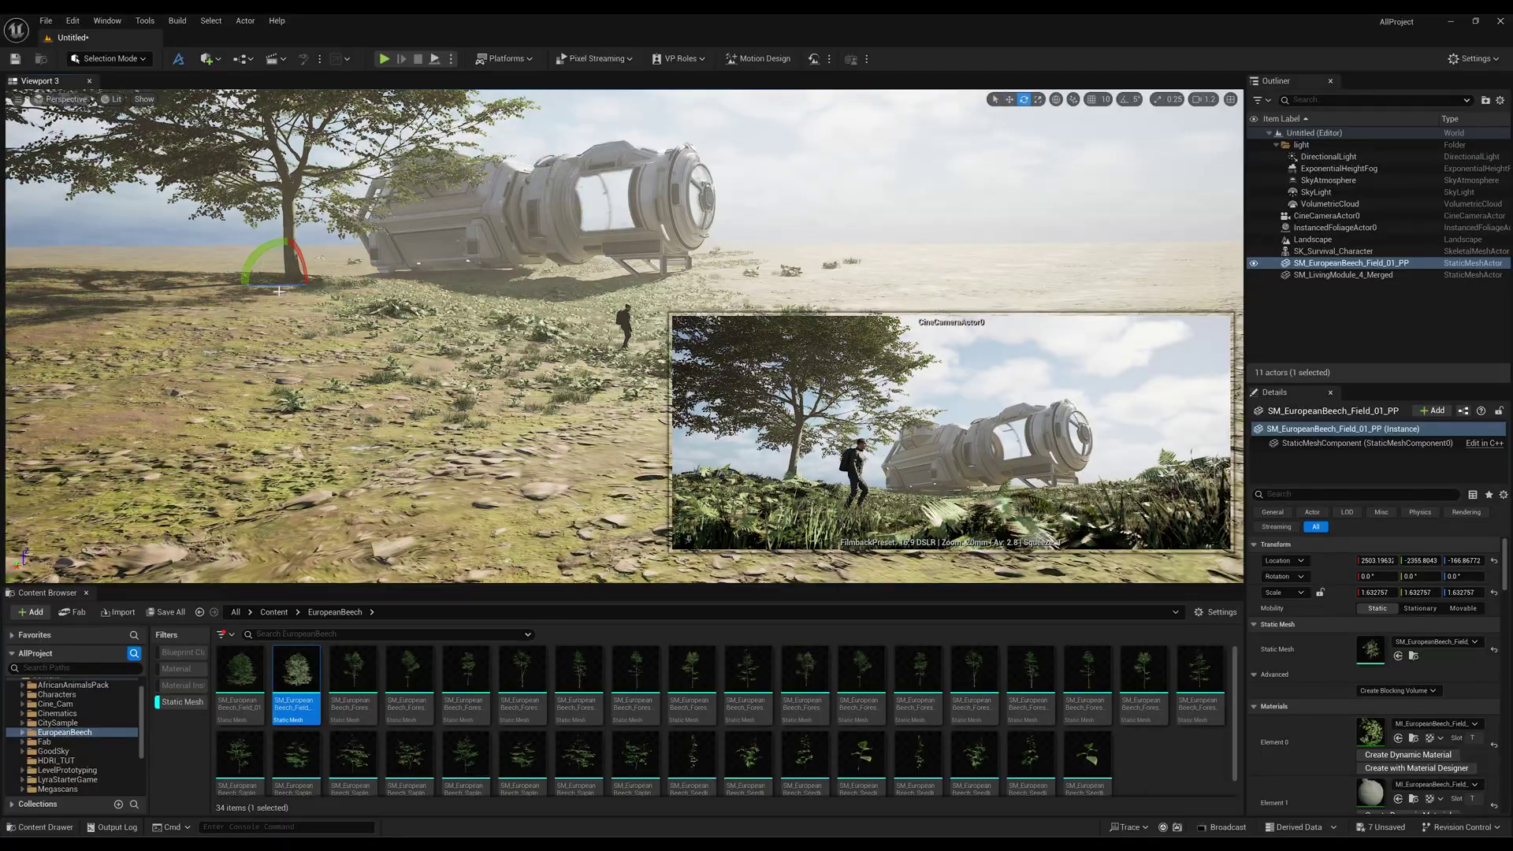
right_click_drag(356, 293, 386, 288)
key("w")
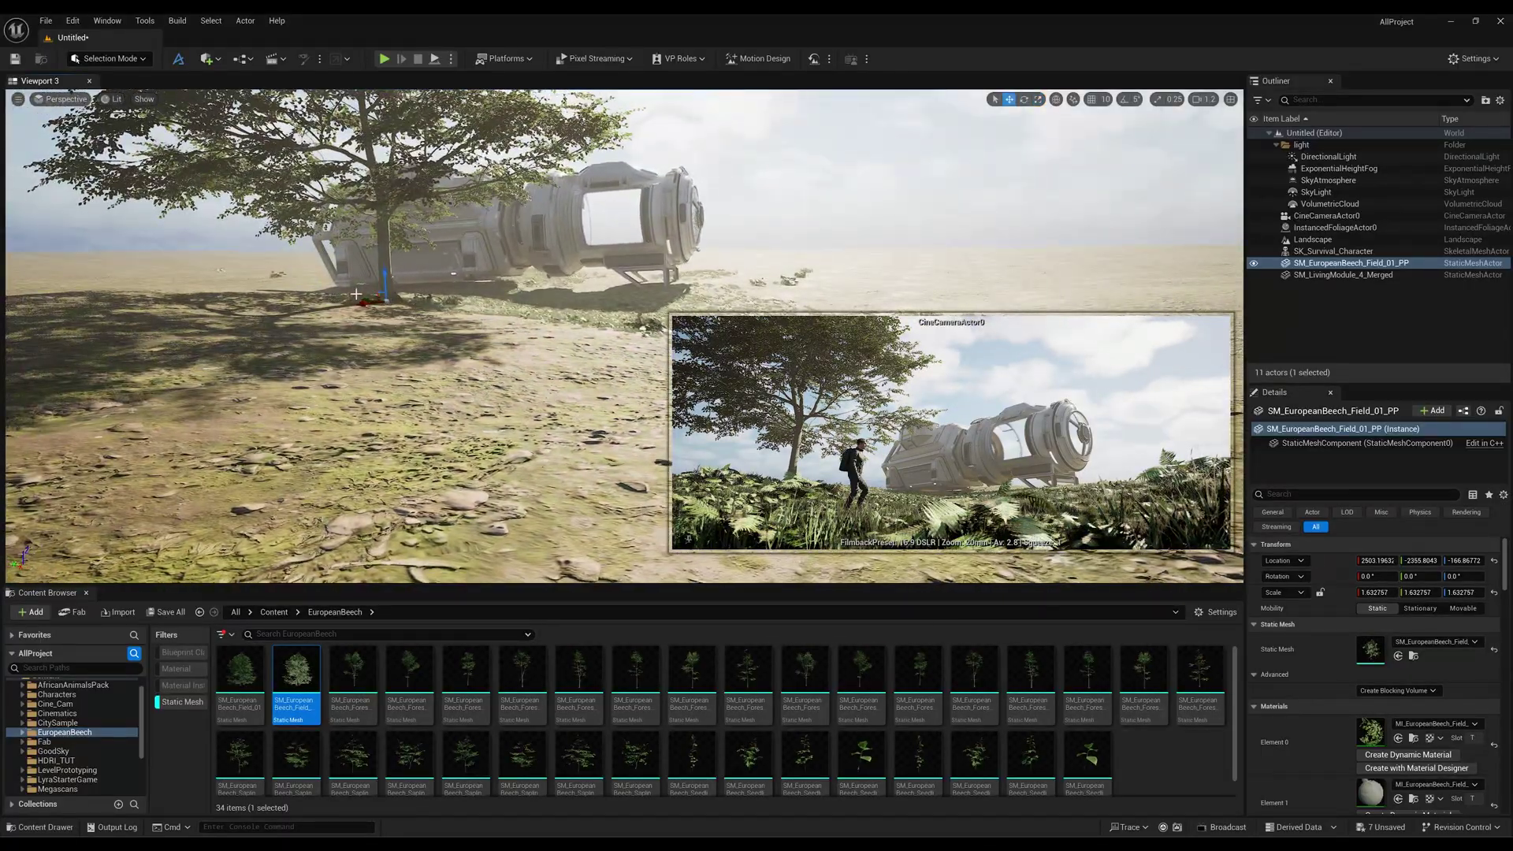
left_click_drag(363, 300, 132, 290)
Shift the tree further left, then Alt-drag a copy far into the background.
right_click_drag(328, 314, 280, 296)
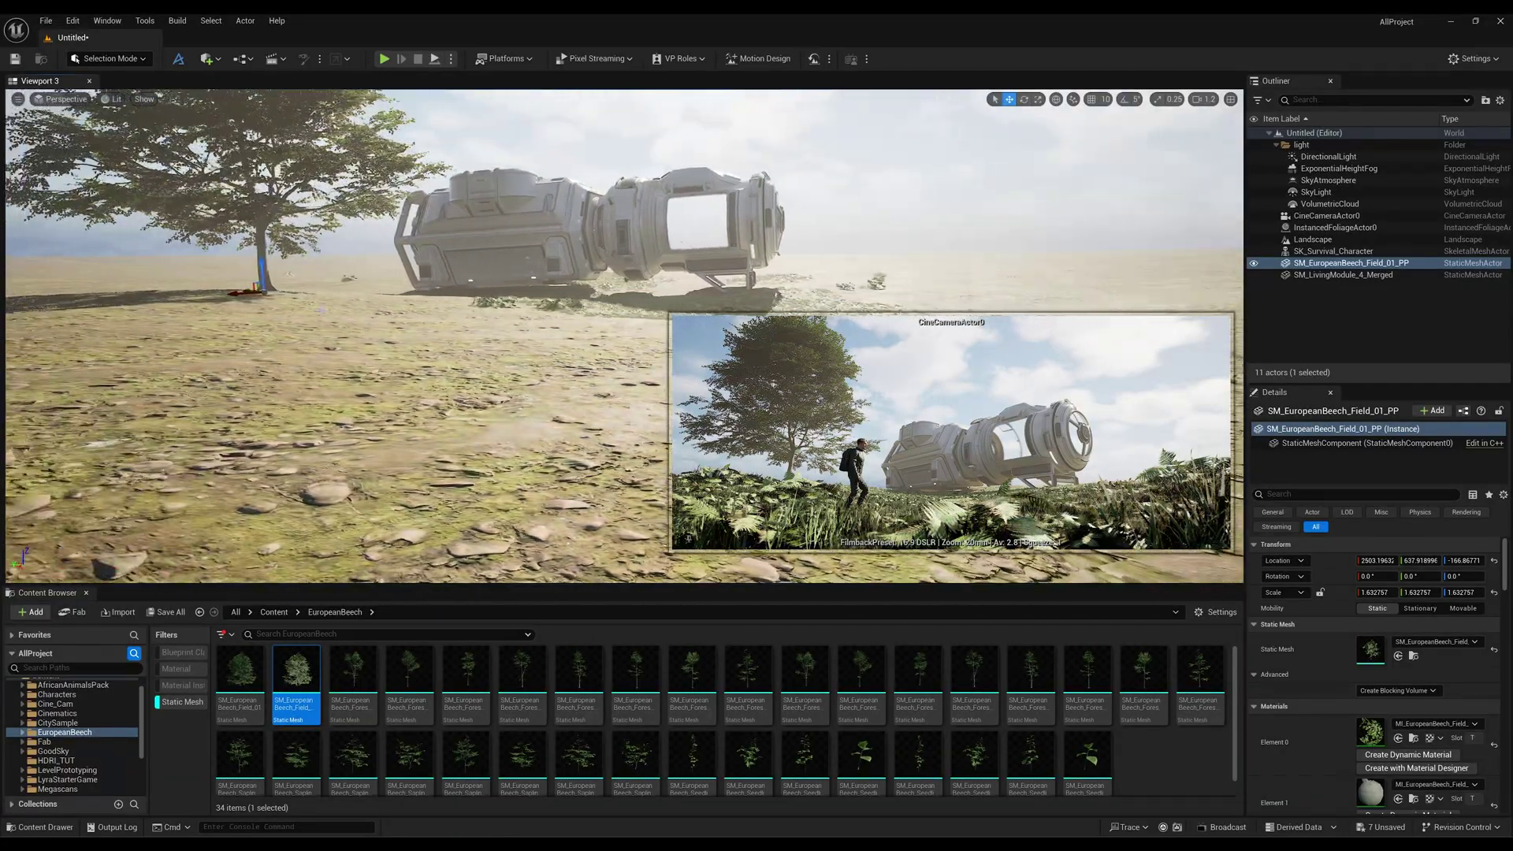
left_click_drag(253, 291, 16, 293)
key("e")
key("w")
right_click_drag(880, 291, 832, 262)
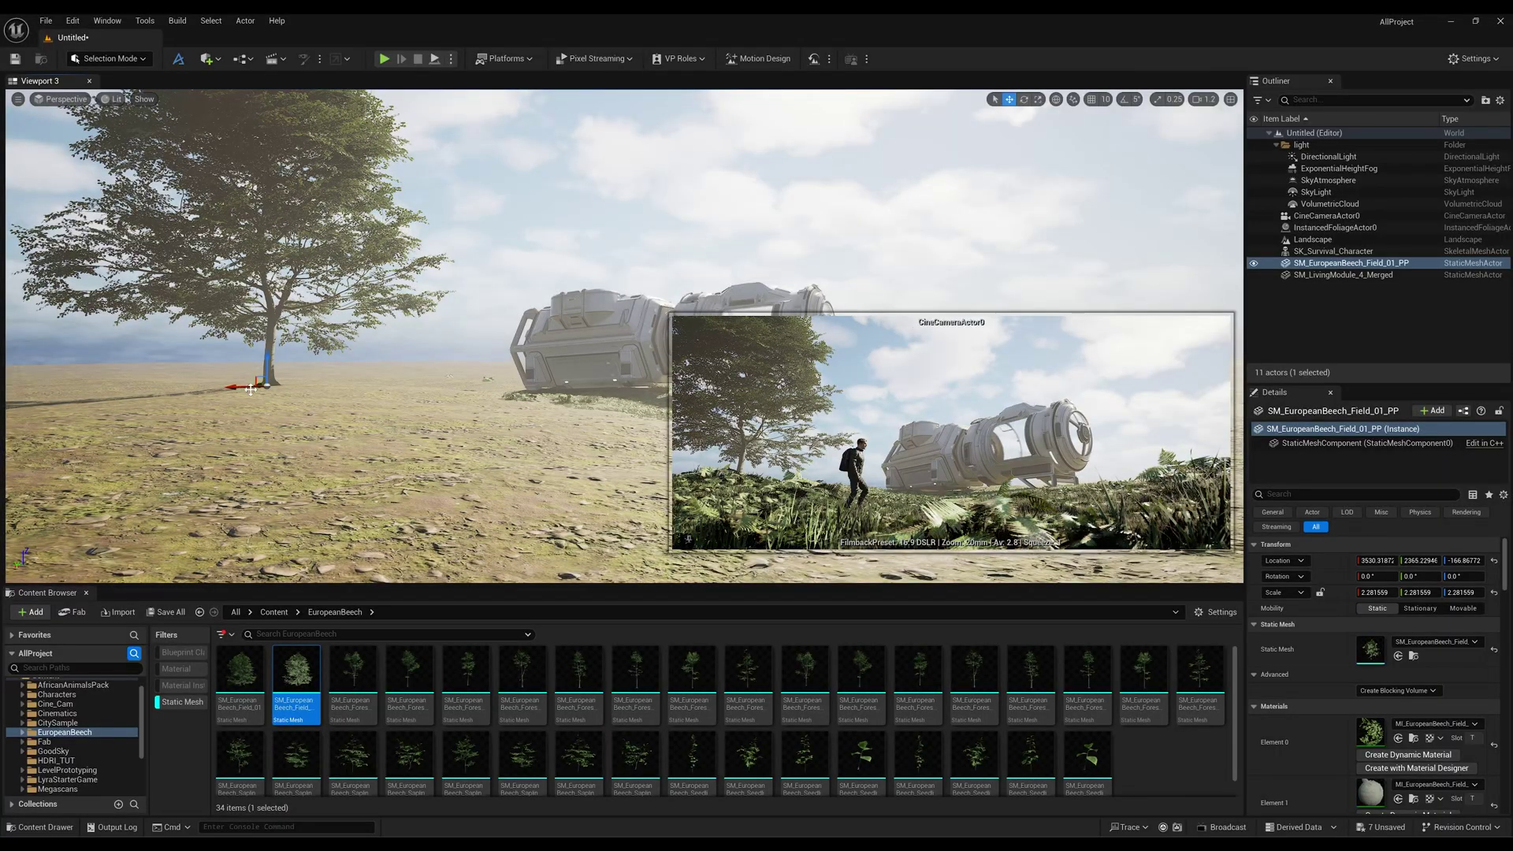
left_click_drag(241, 386, 469, 382, "alt")
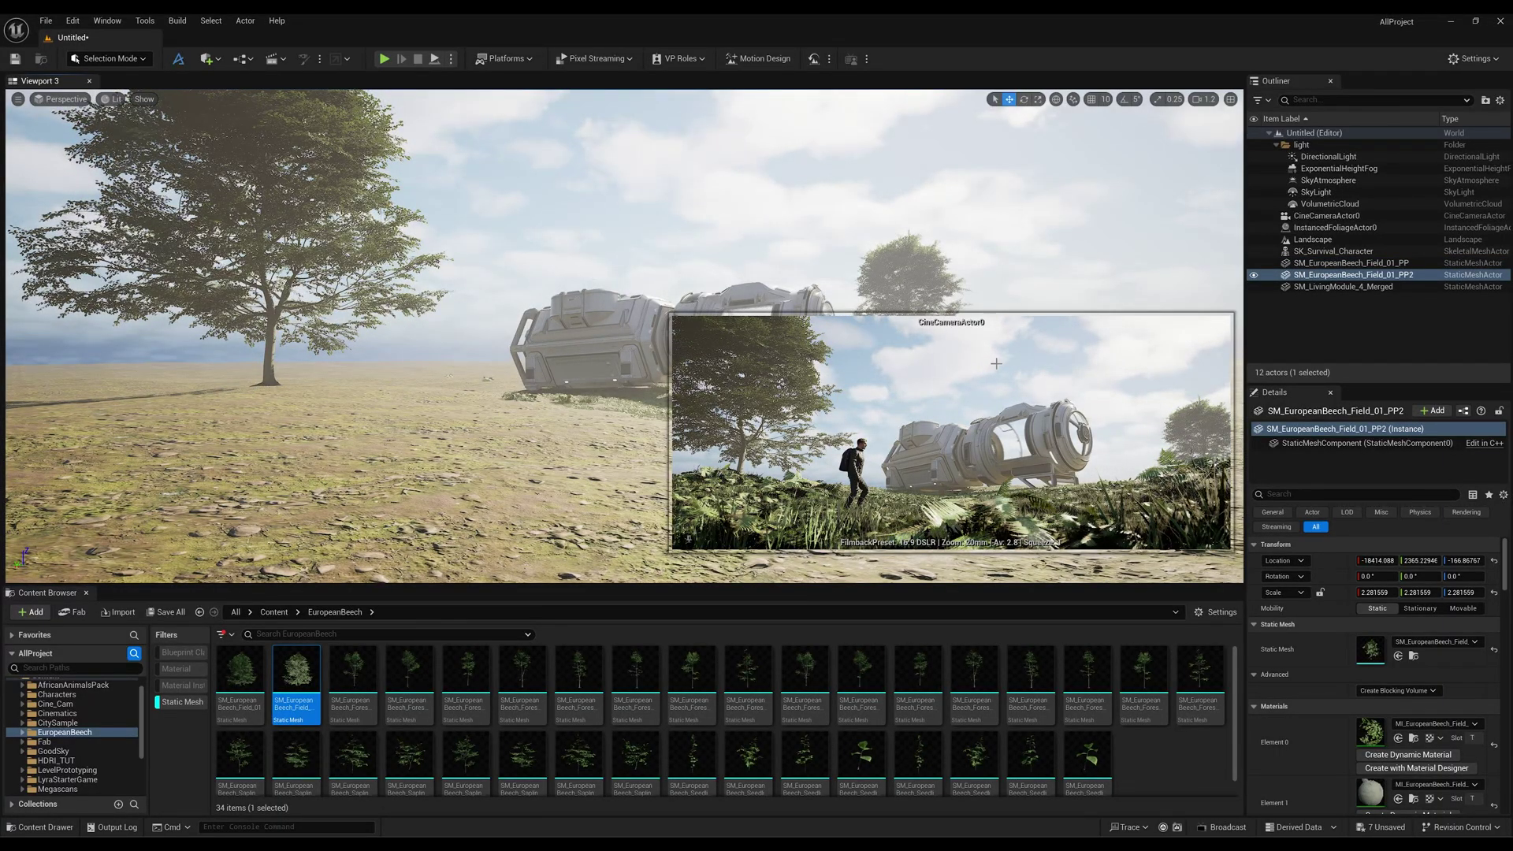
left_click(1028, 224)
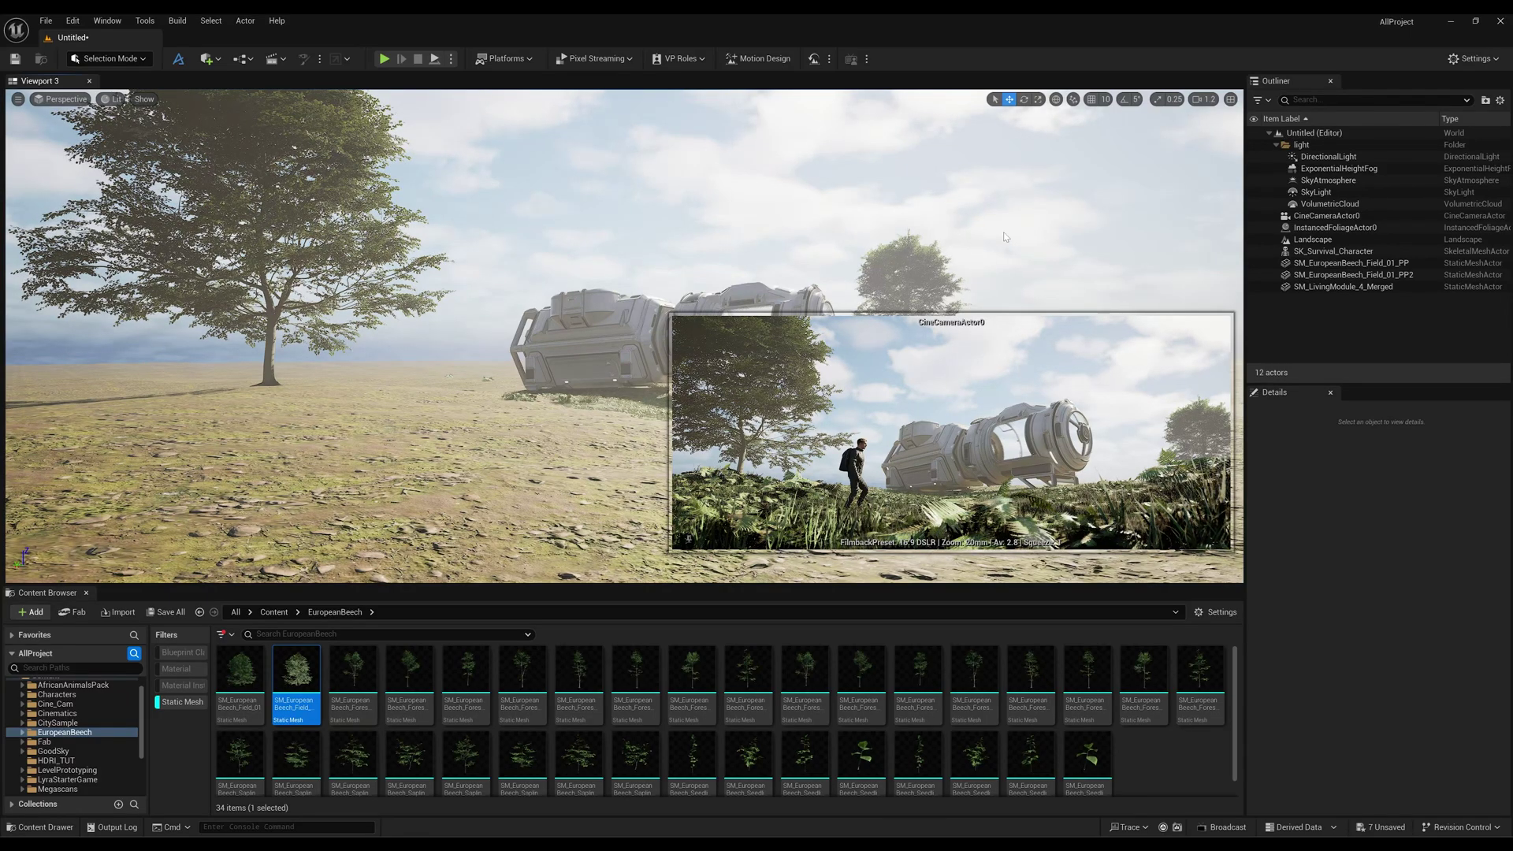
Hide the sky light, volumetric clouds, sky atmosphere, height fog and directional light.
left_click(1316, 191)
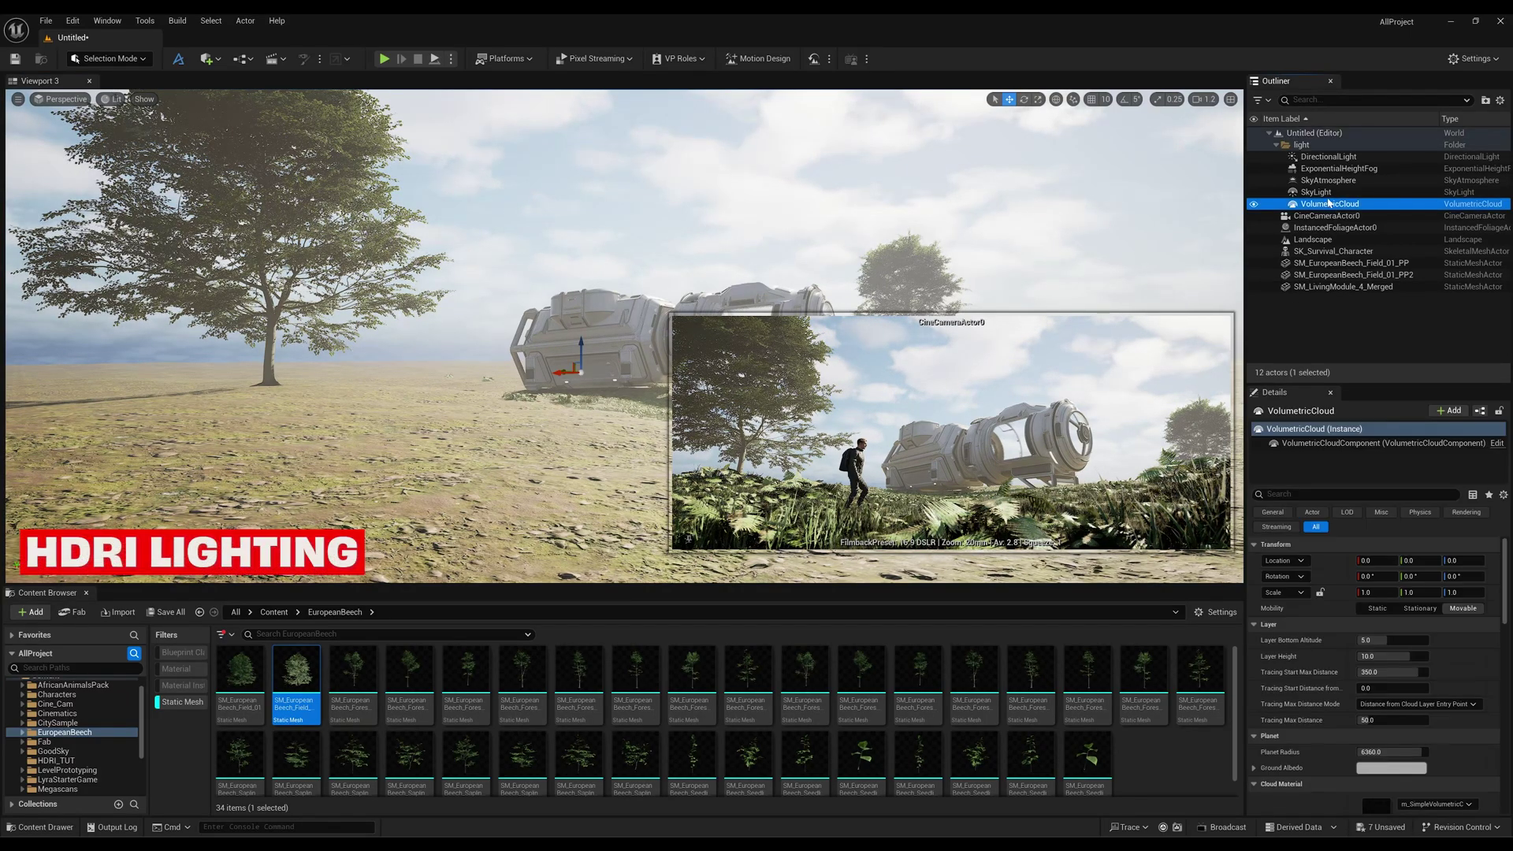
left_click(1306, 205, "shift")
left_click(1255, 196)
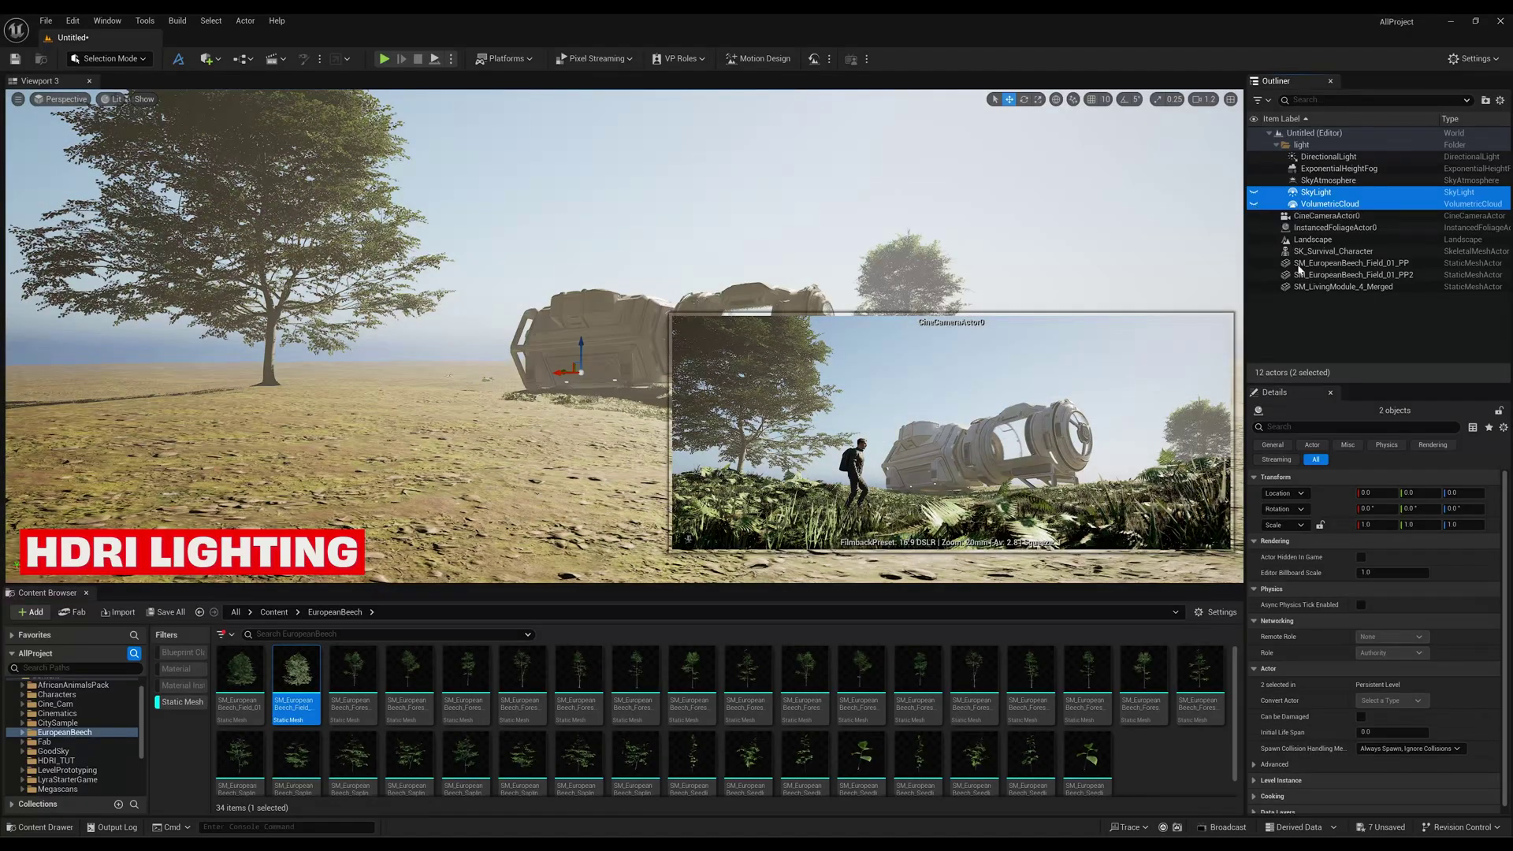
left_click(1324, 319)
left_click(1313, 181)
left_click(1254, 180)
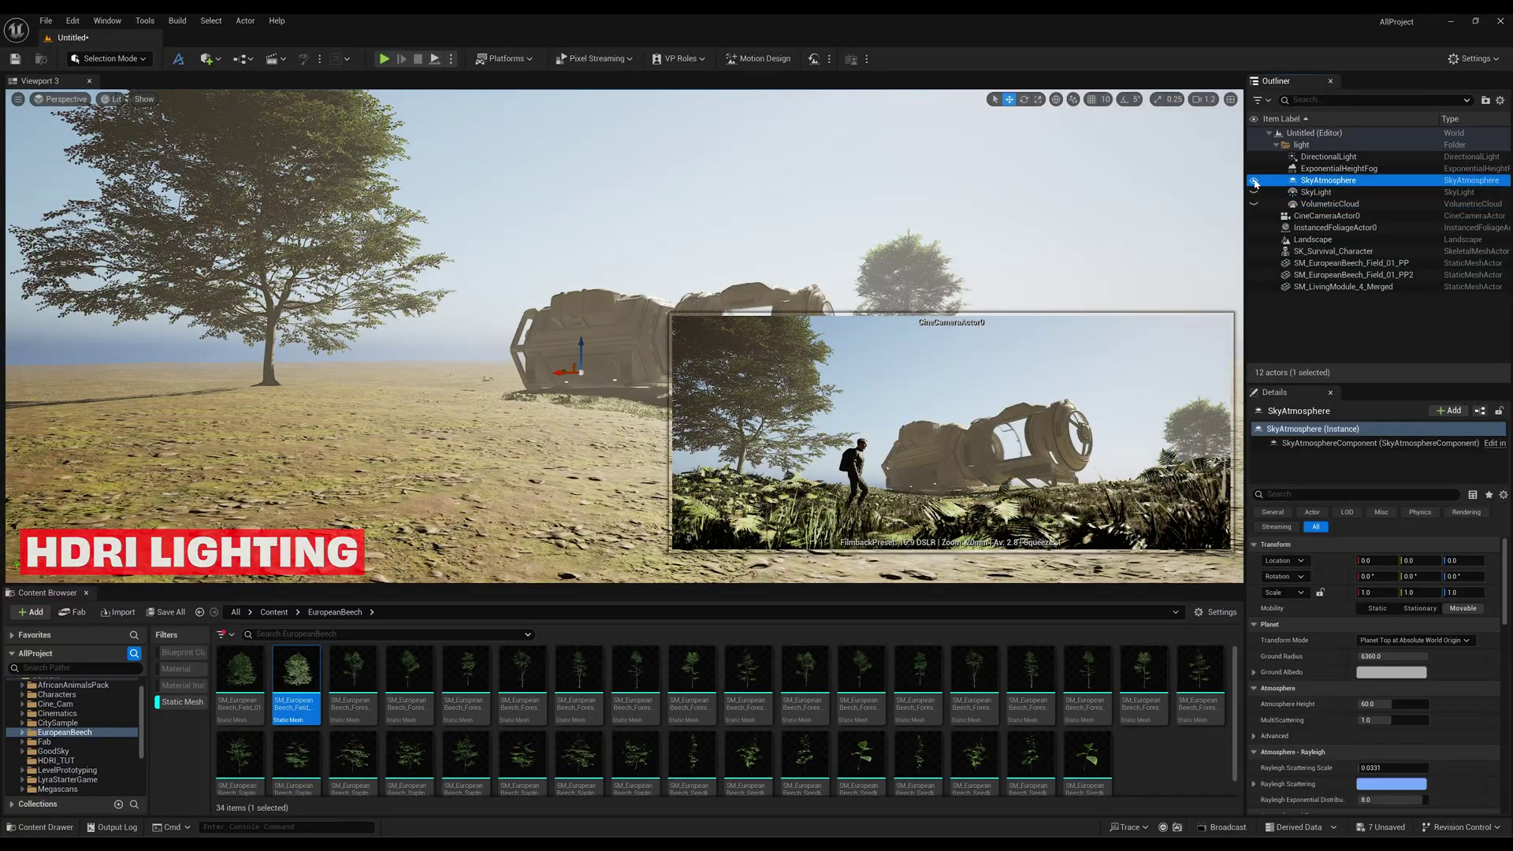
left_click(1301, 169)
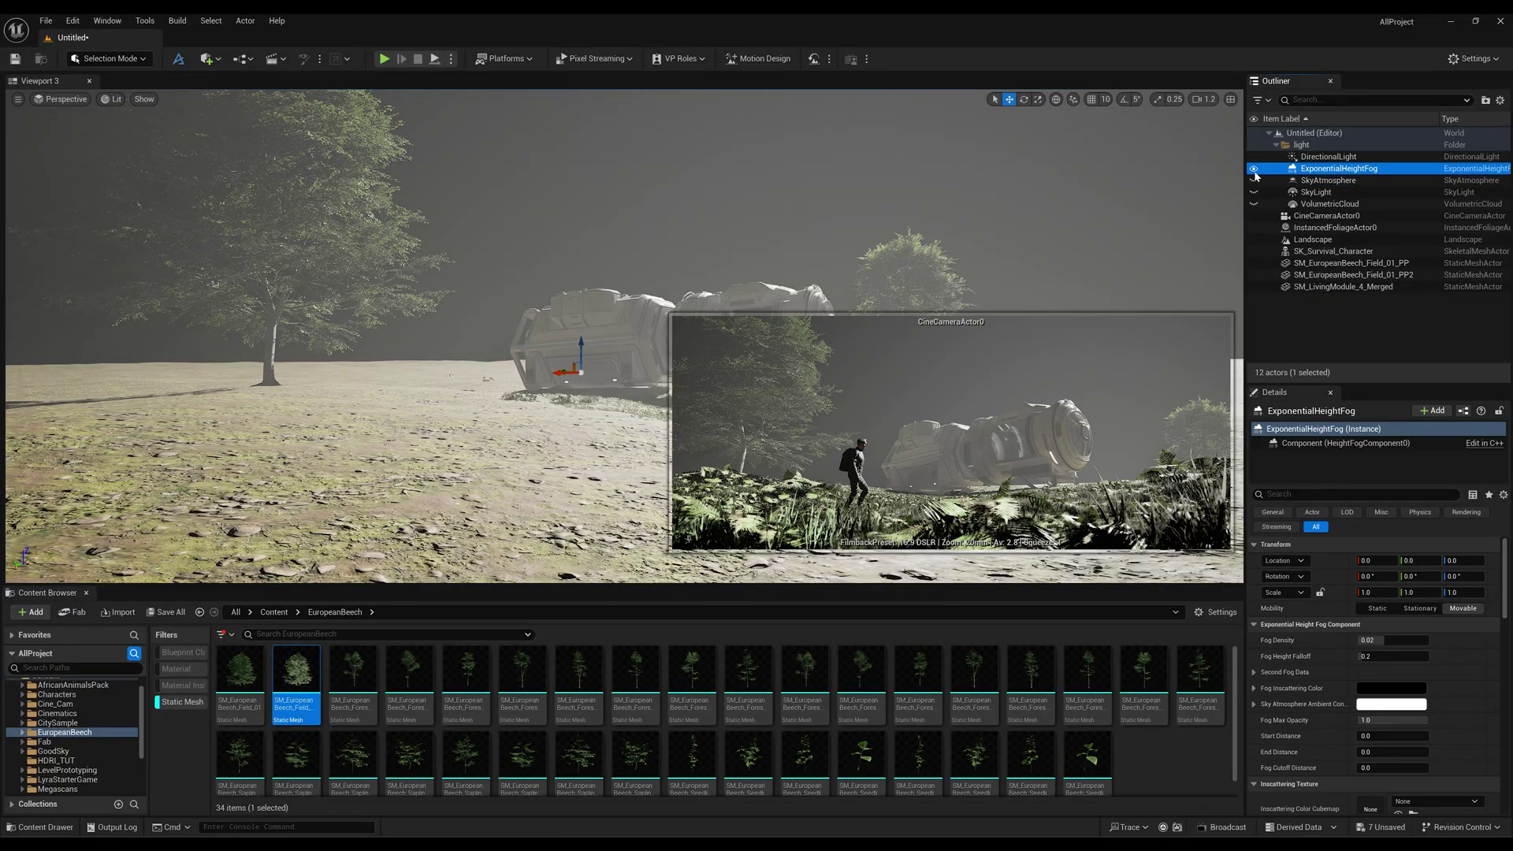
left_click(1254, 168)
left_click(1254, 156)
left_click(1331, 310)
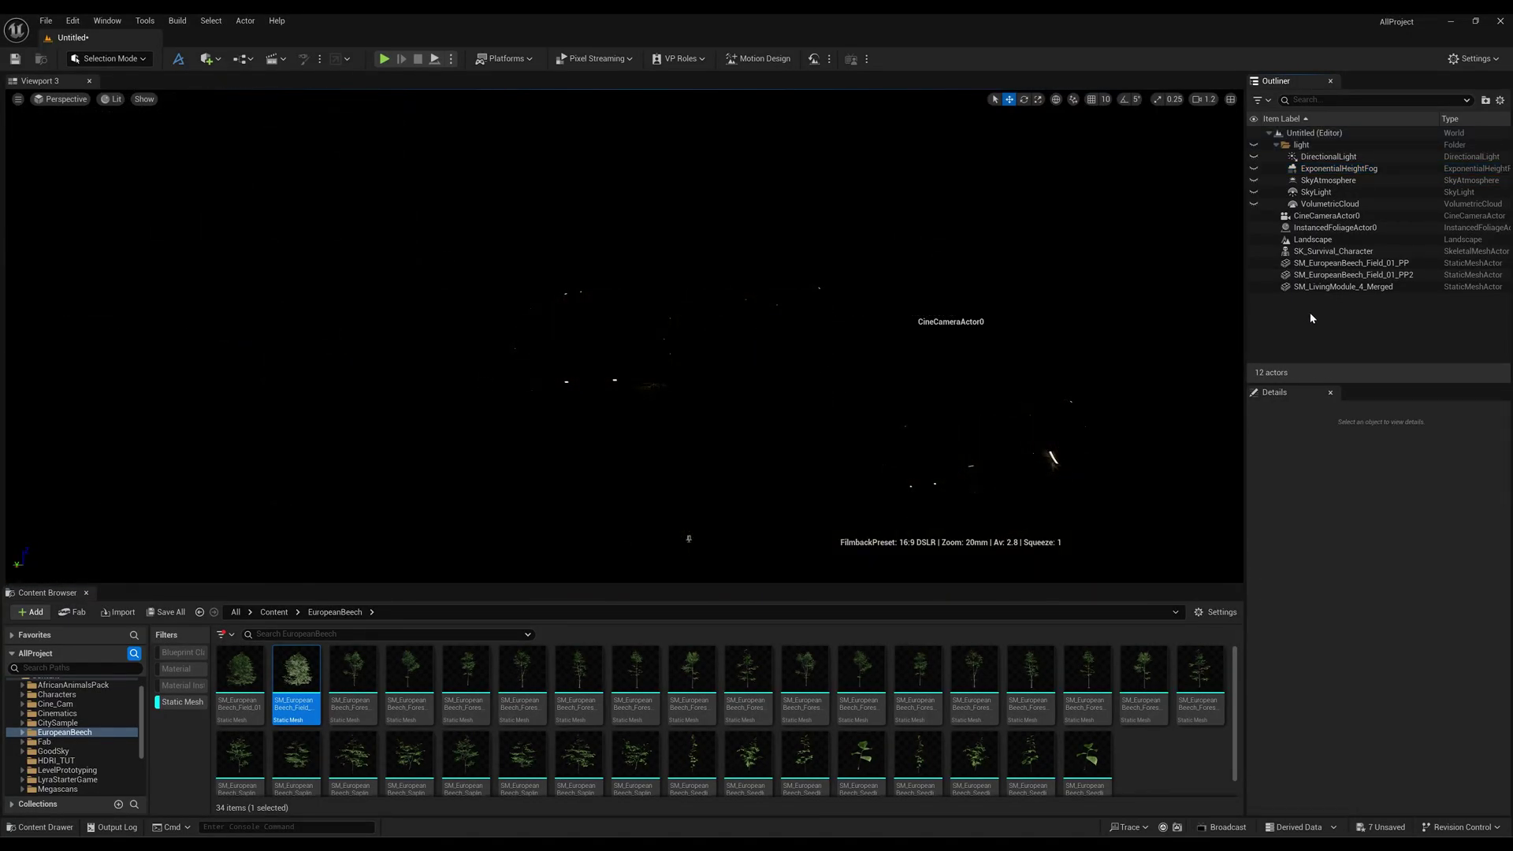
Place an HDRI Backdrop in the level and lower it toward the ground.
left_click(207, 58)
mouse_move(255, 189)
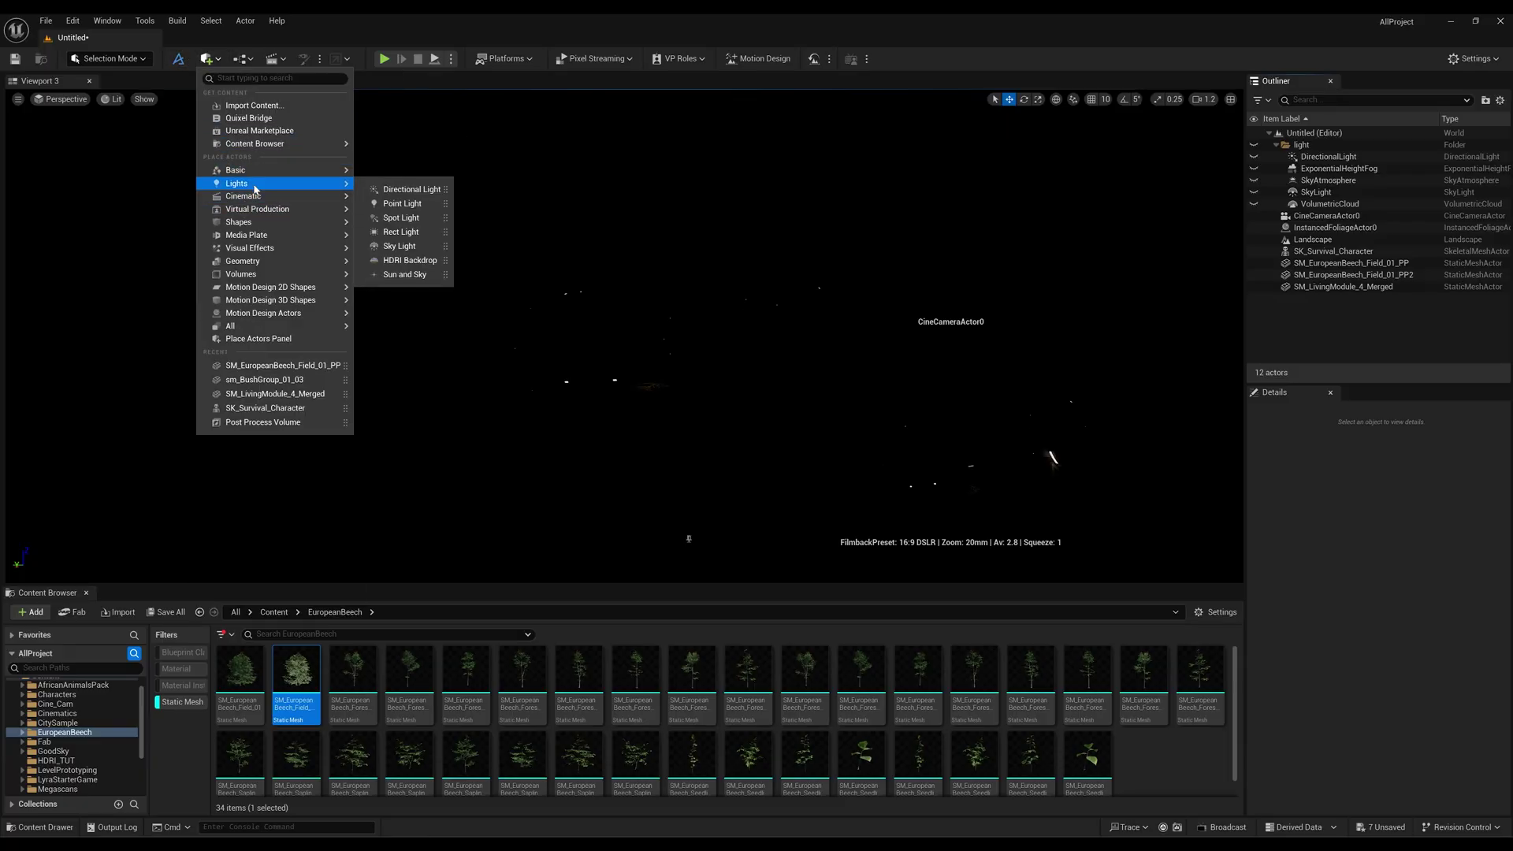
left_click(410, 261)
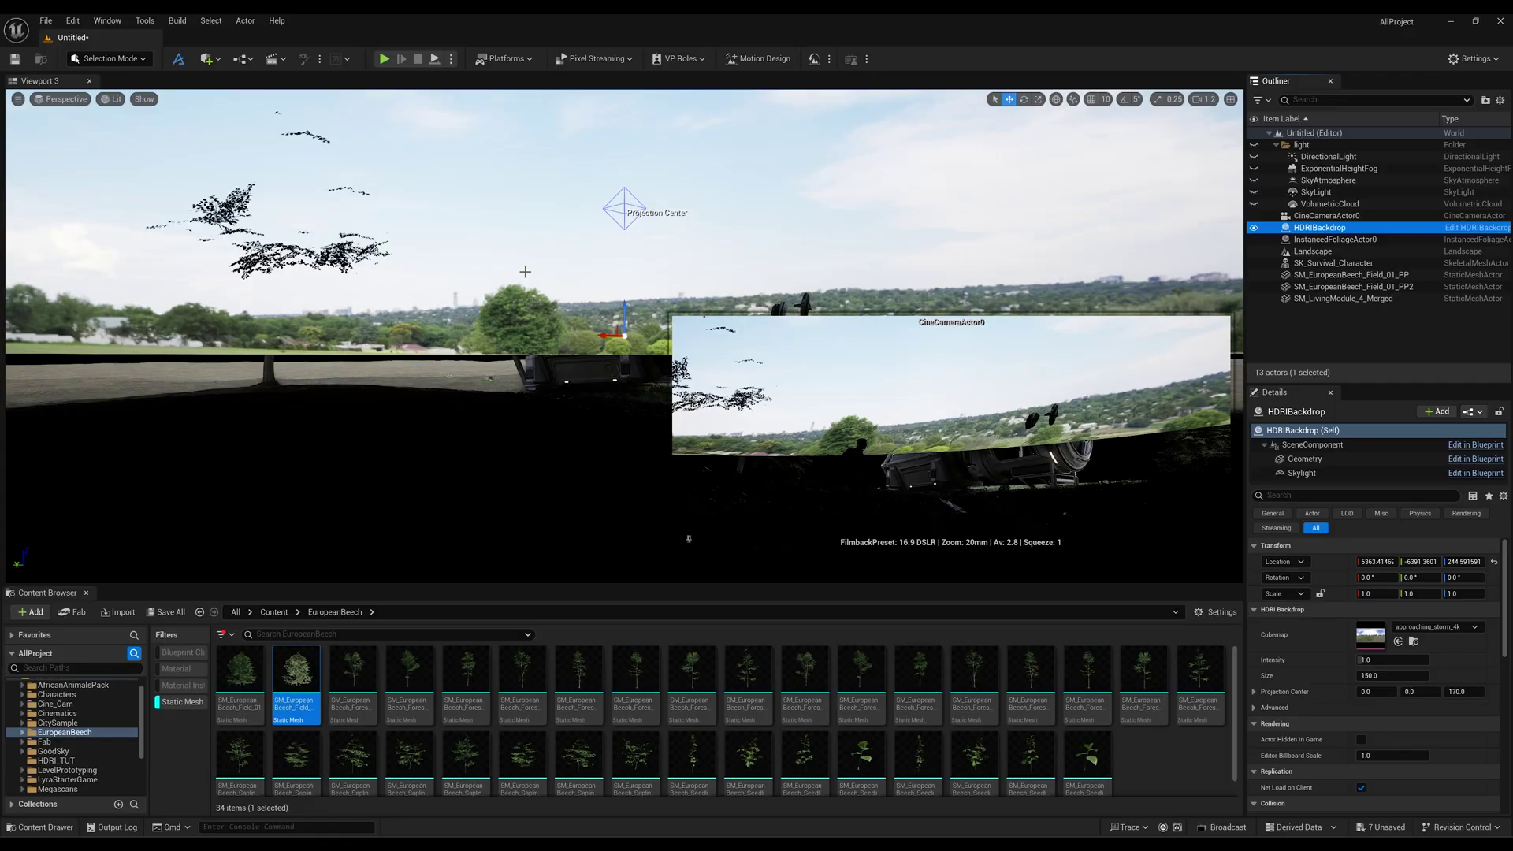
right_click_drag(392, 320, 426, 294)
key("s")
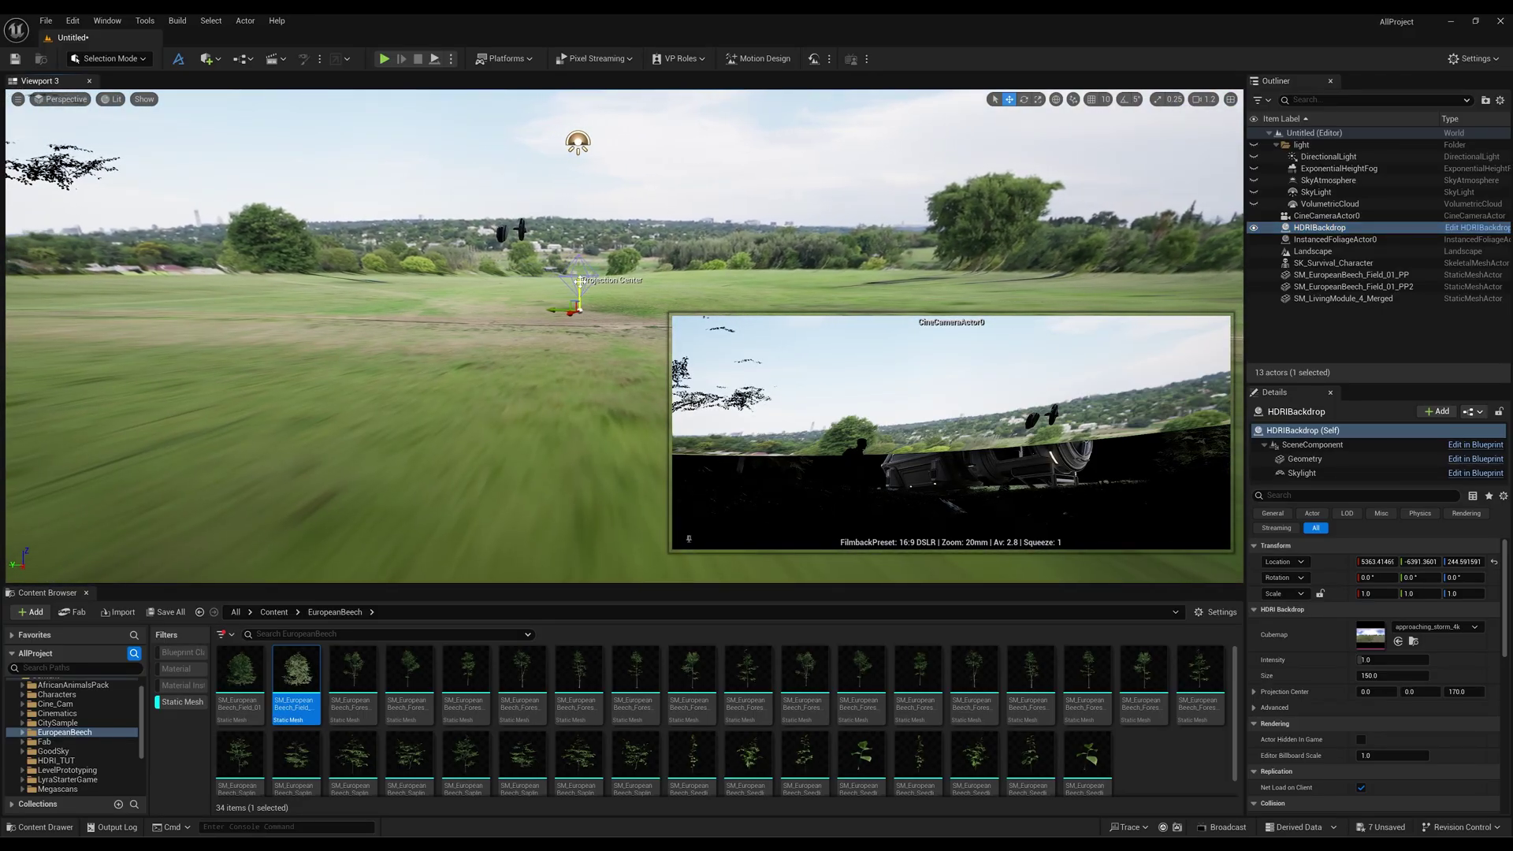
left_click_drag(580, 284, 582, 394)
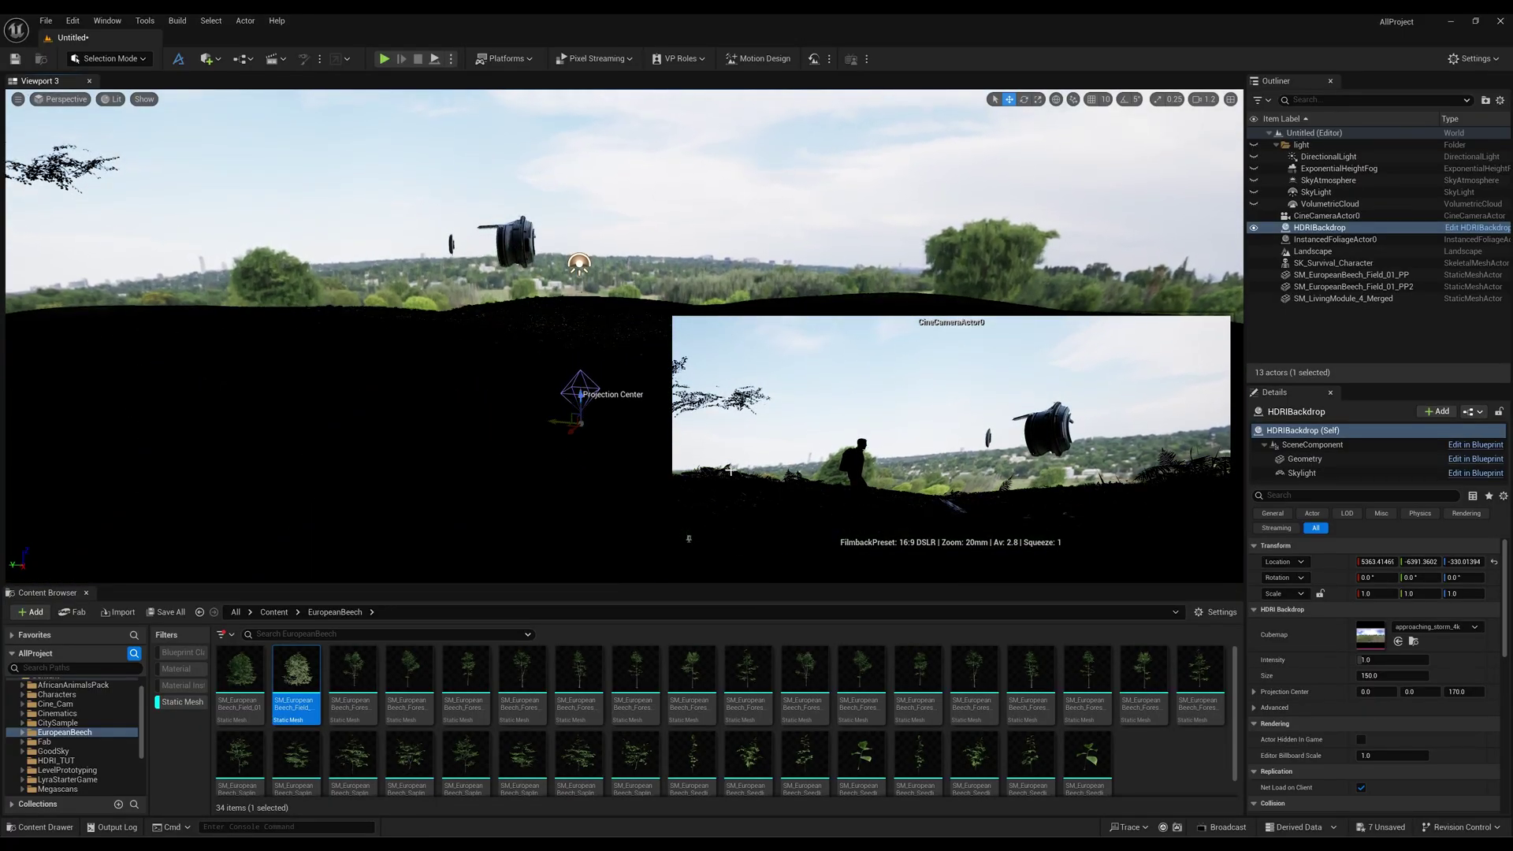
Set the HDRI Backdrop Size to 50000 and lower the backdrop slightly.
left_click(1411, 676)
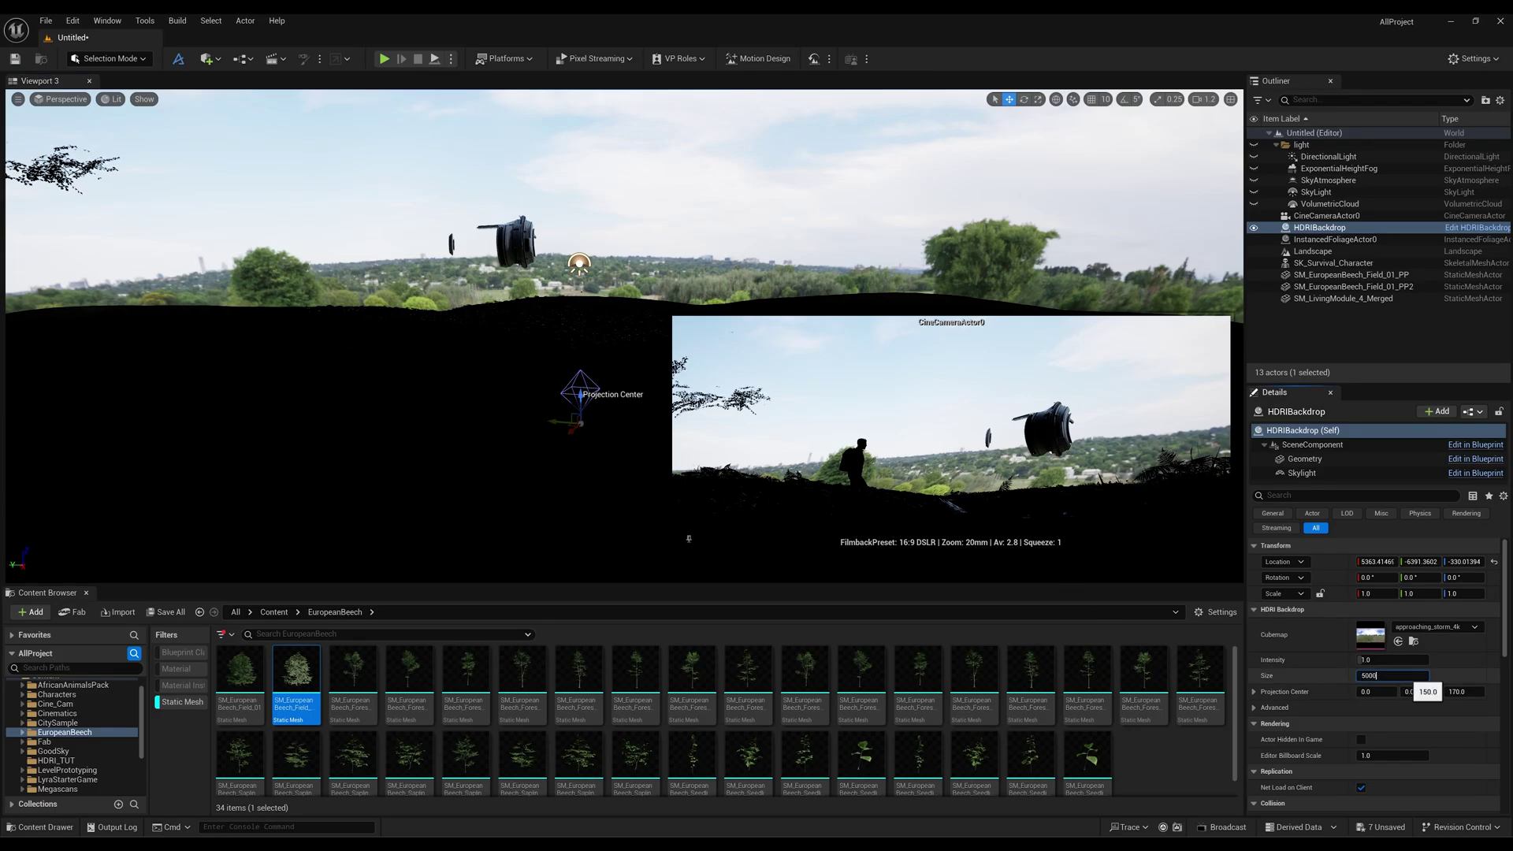
type("50000")
key("Return")
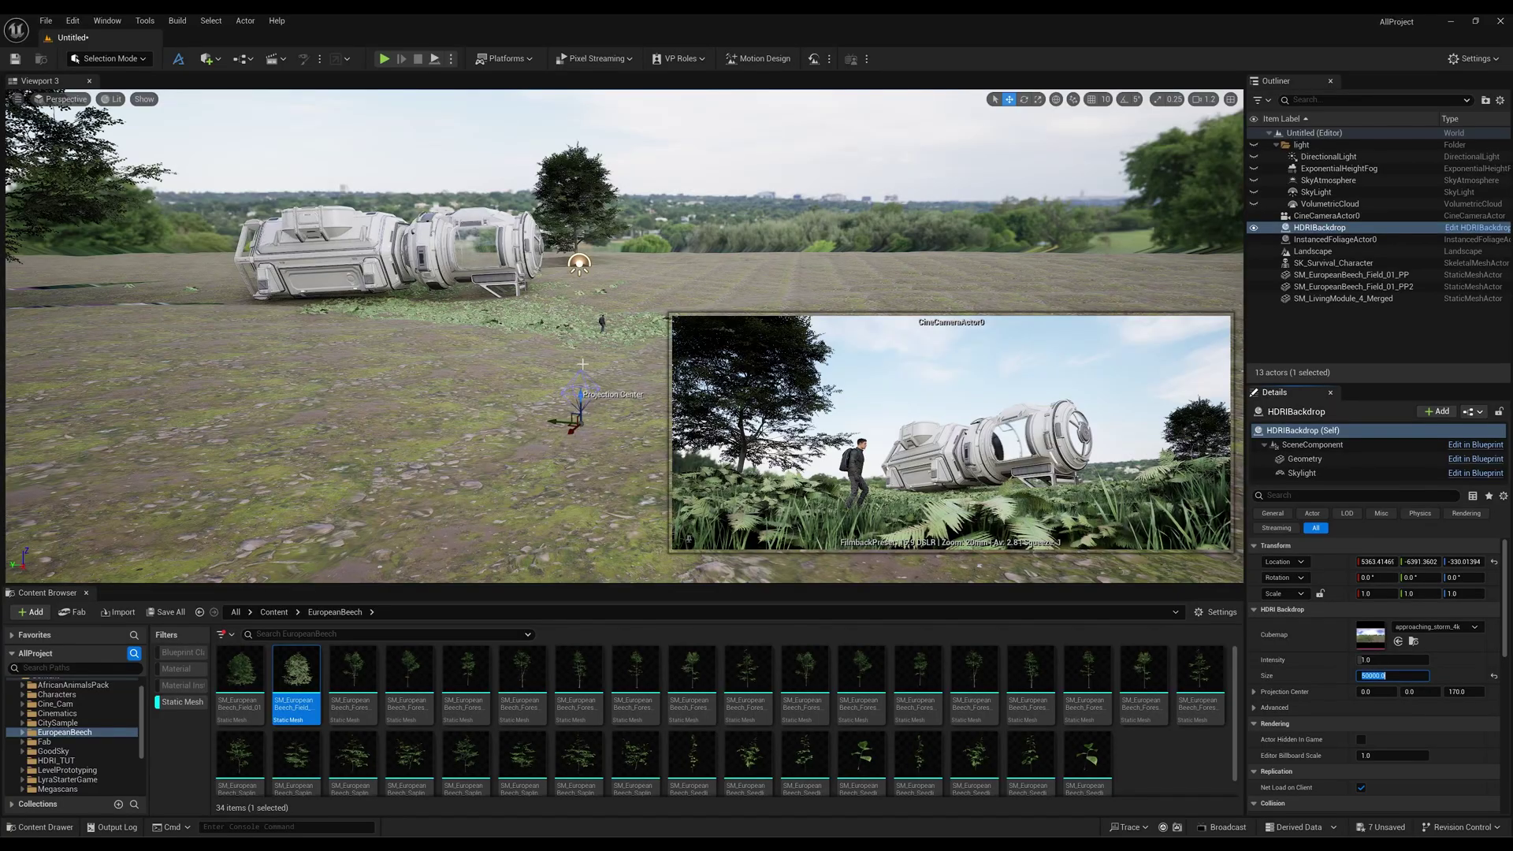
left_click_drag(582, 392, 589, 406)
right_click_drag(589, 407, 520, 380)
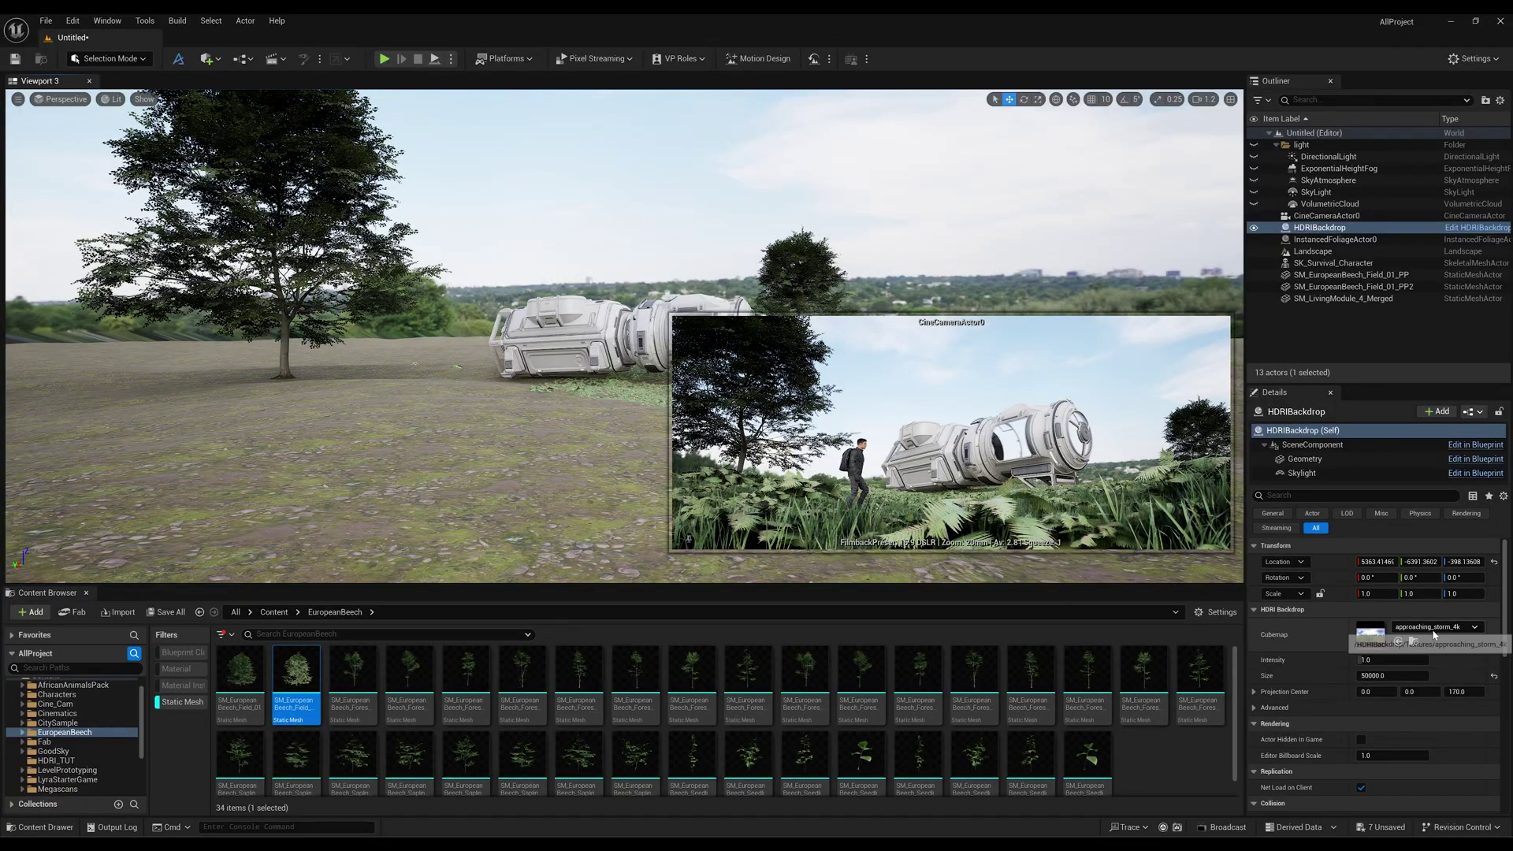
Assign overcast_soil_puresky_8k as the backdrop's Cubemap.
left_click(1415, 640)
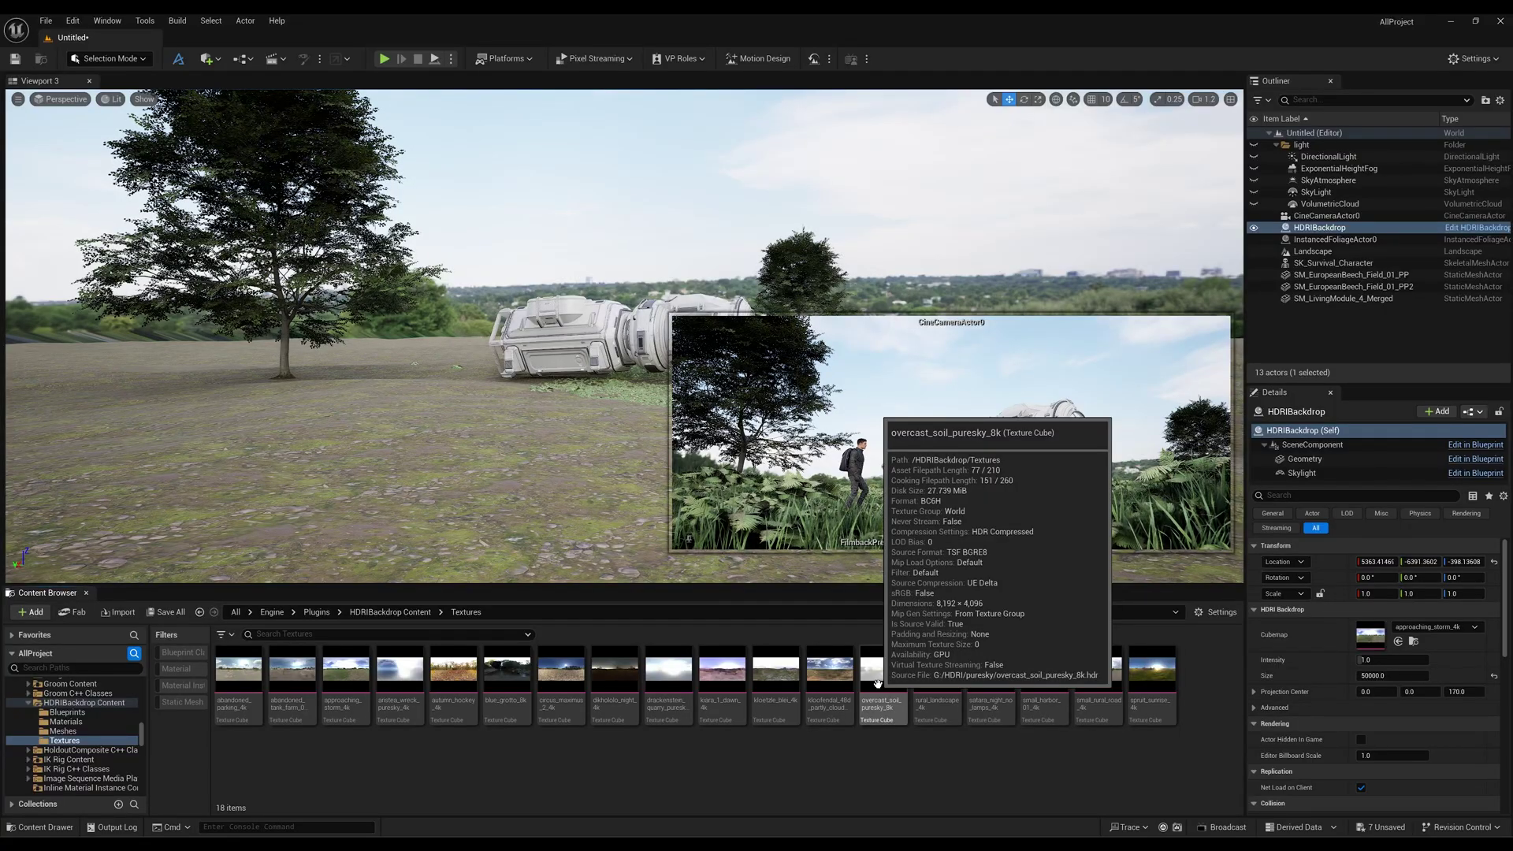
left_click_drag(880, 683, 1368, 657)
left_click(987, 770)
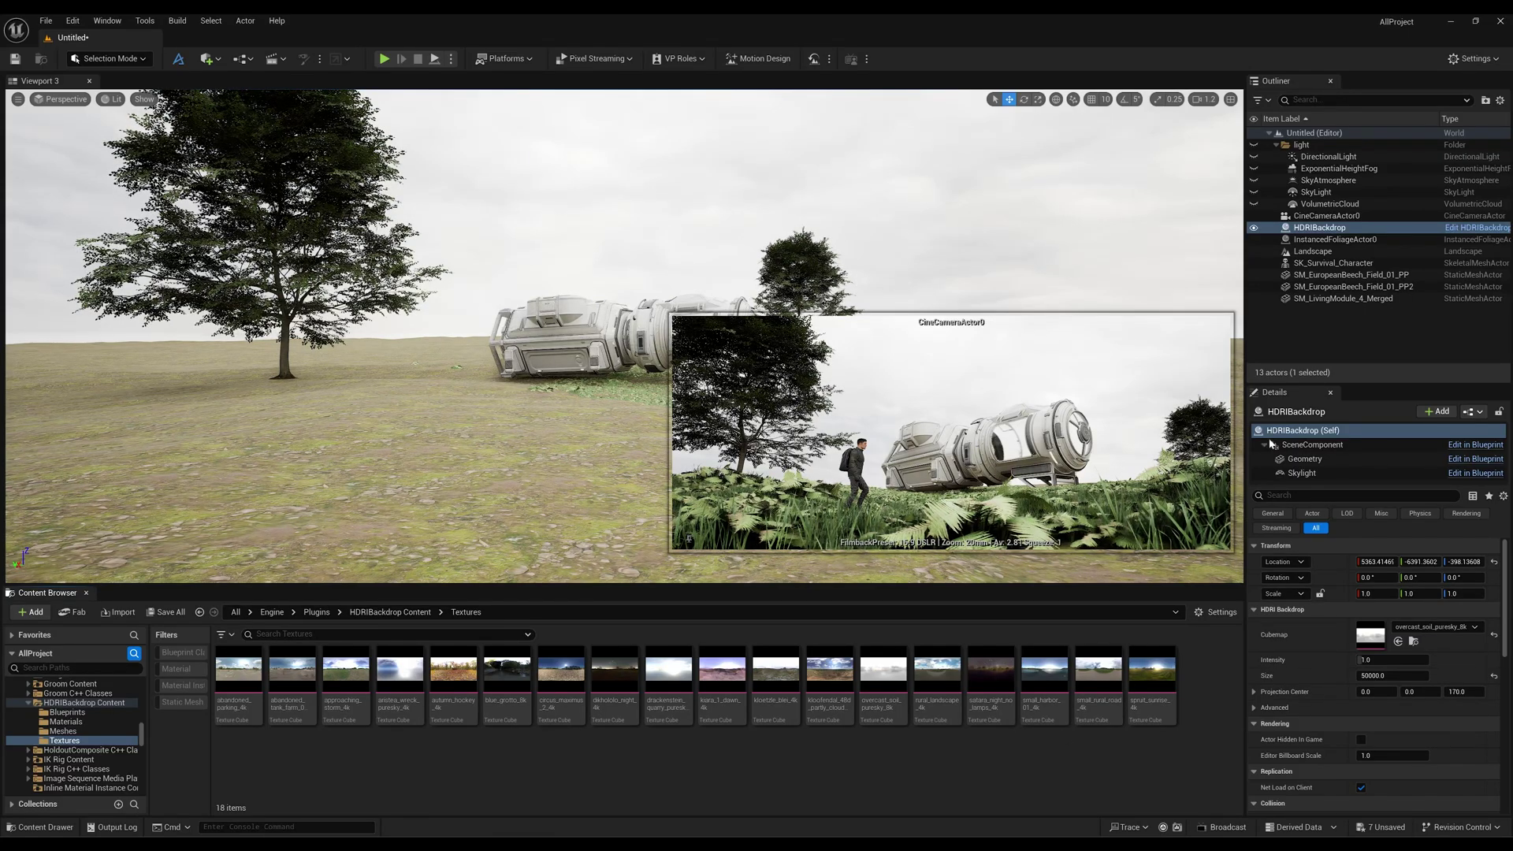
Add a Post Process Volume and look up its Infinite Extent setting.
left_click(1325, 357)
left_click(207, 58)
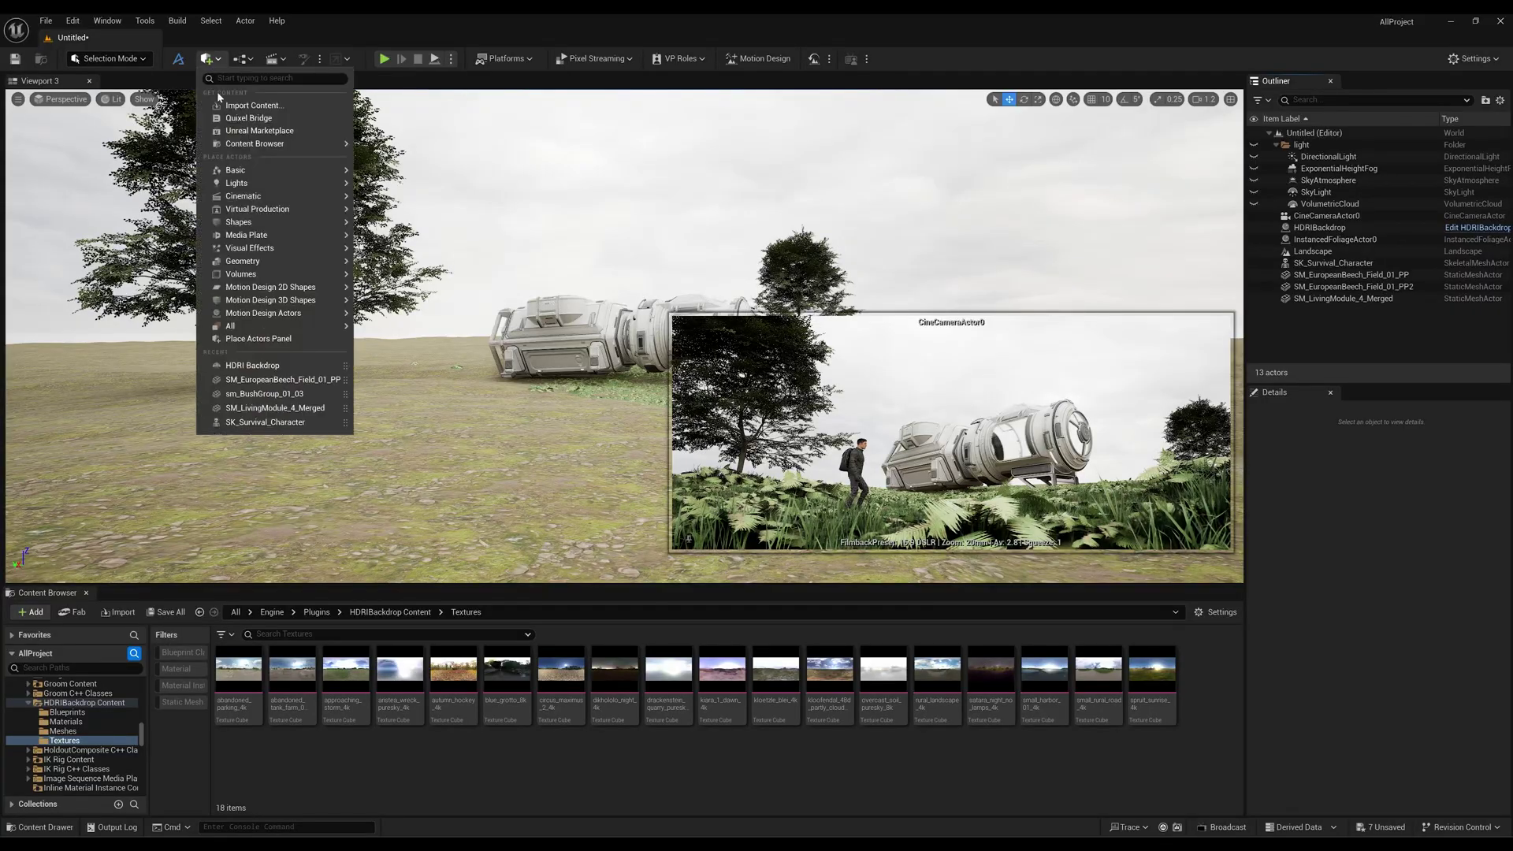
mouse_move(248, 281)
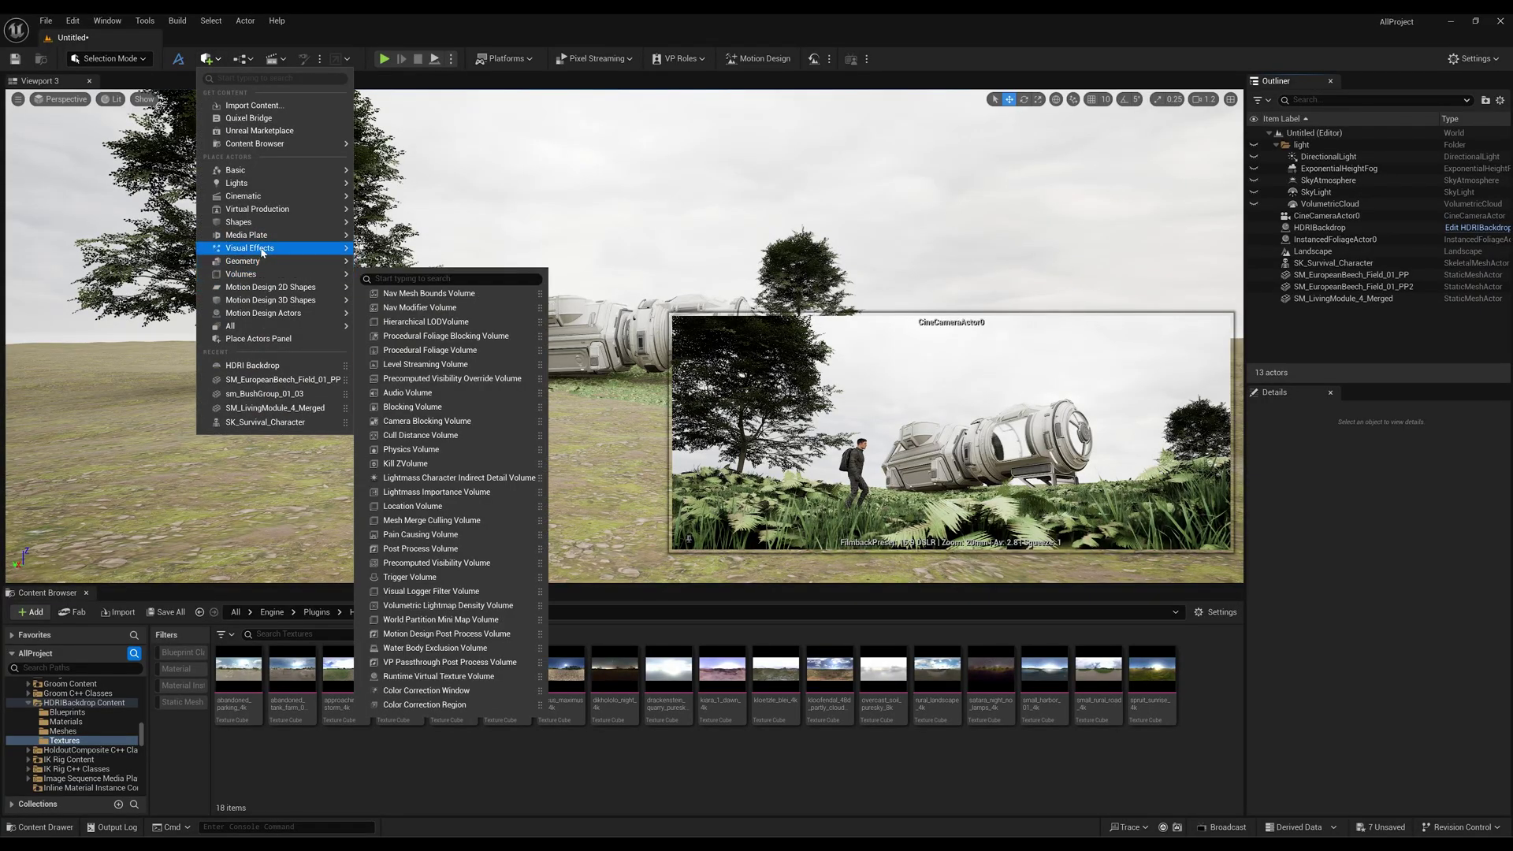
mouse_move(266, 249)
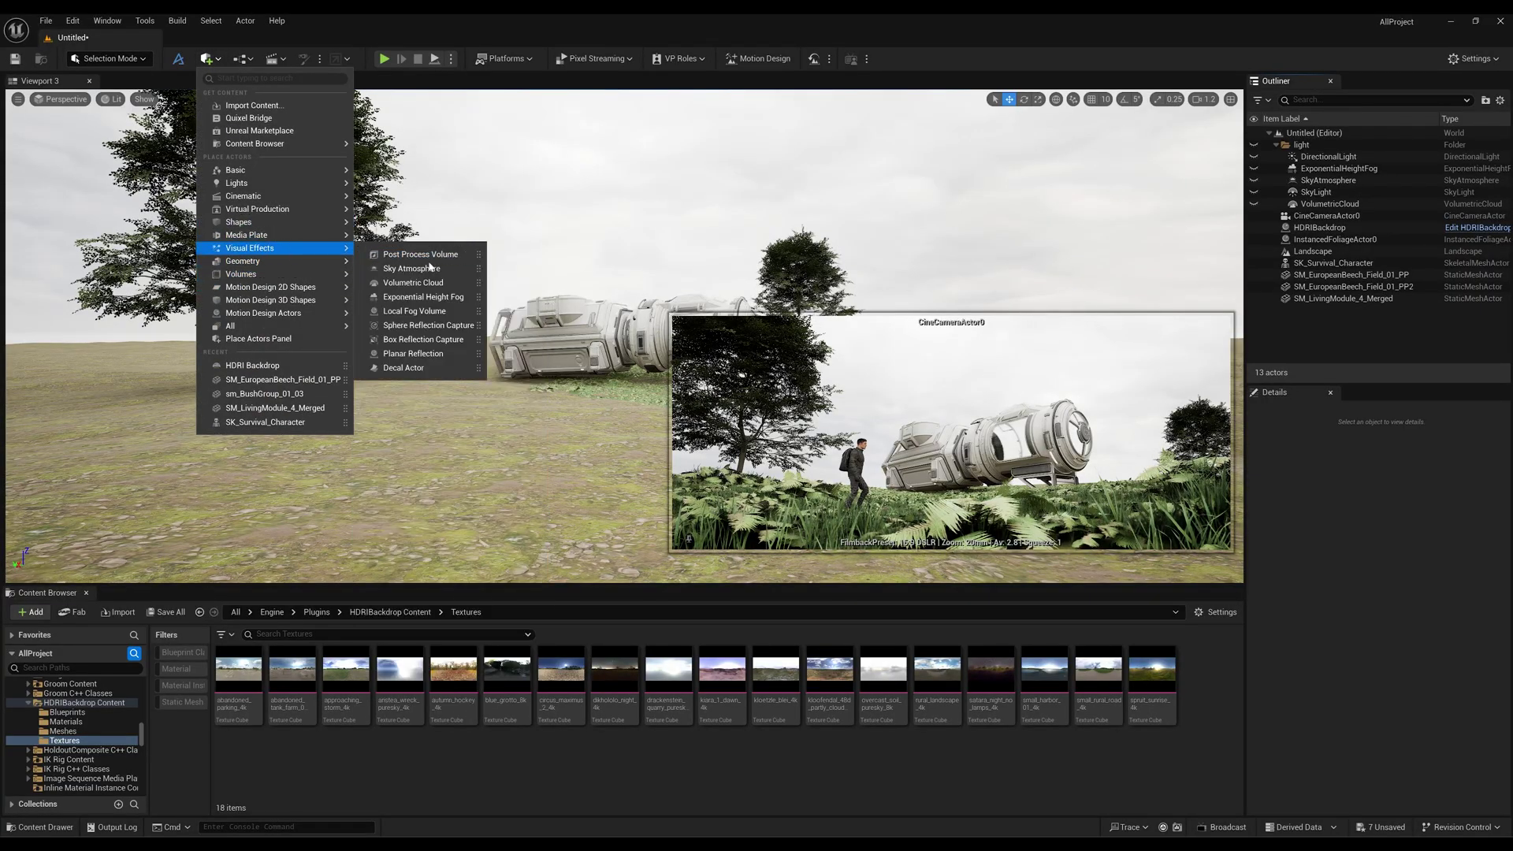
left_click(428, 256)
left_click(1292, 494)
type("inn")
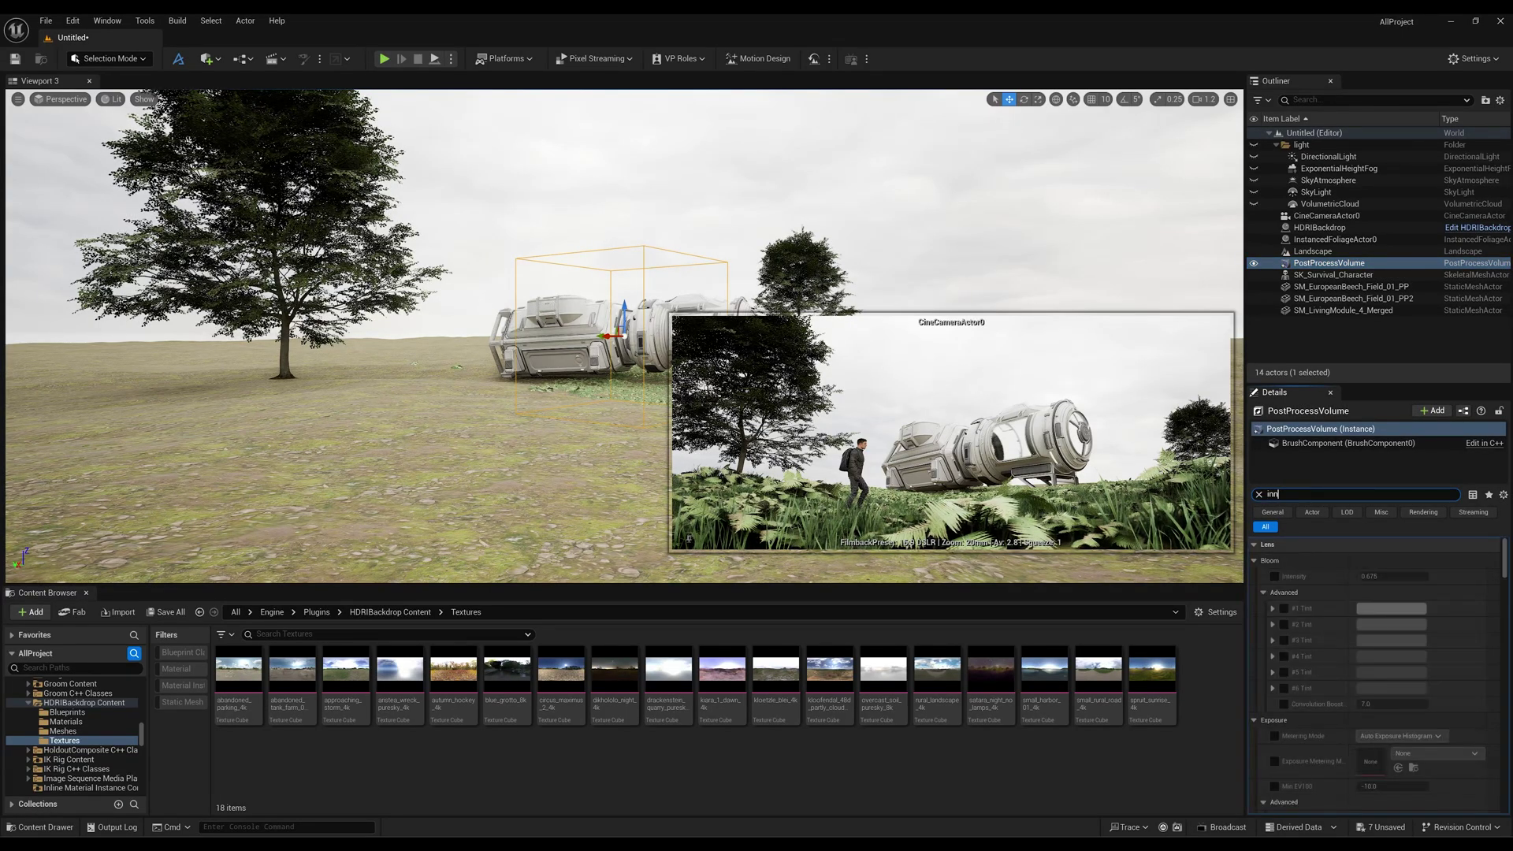
type("ff")
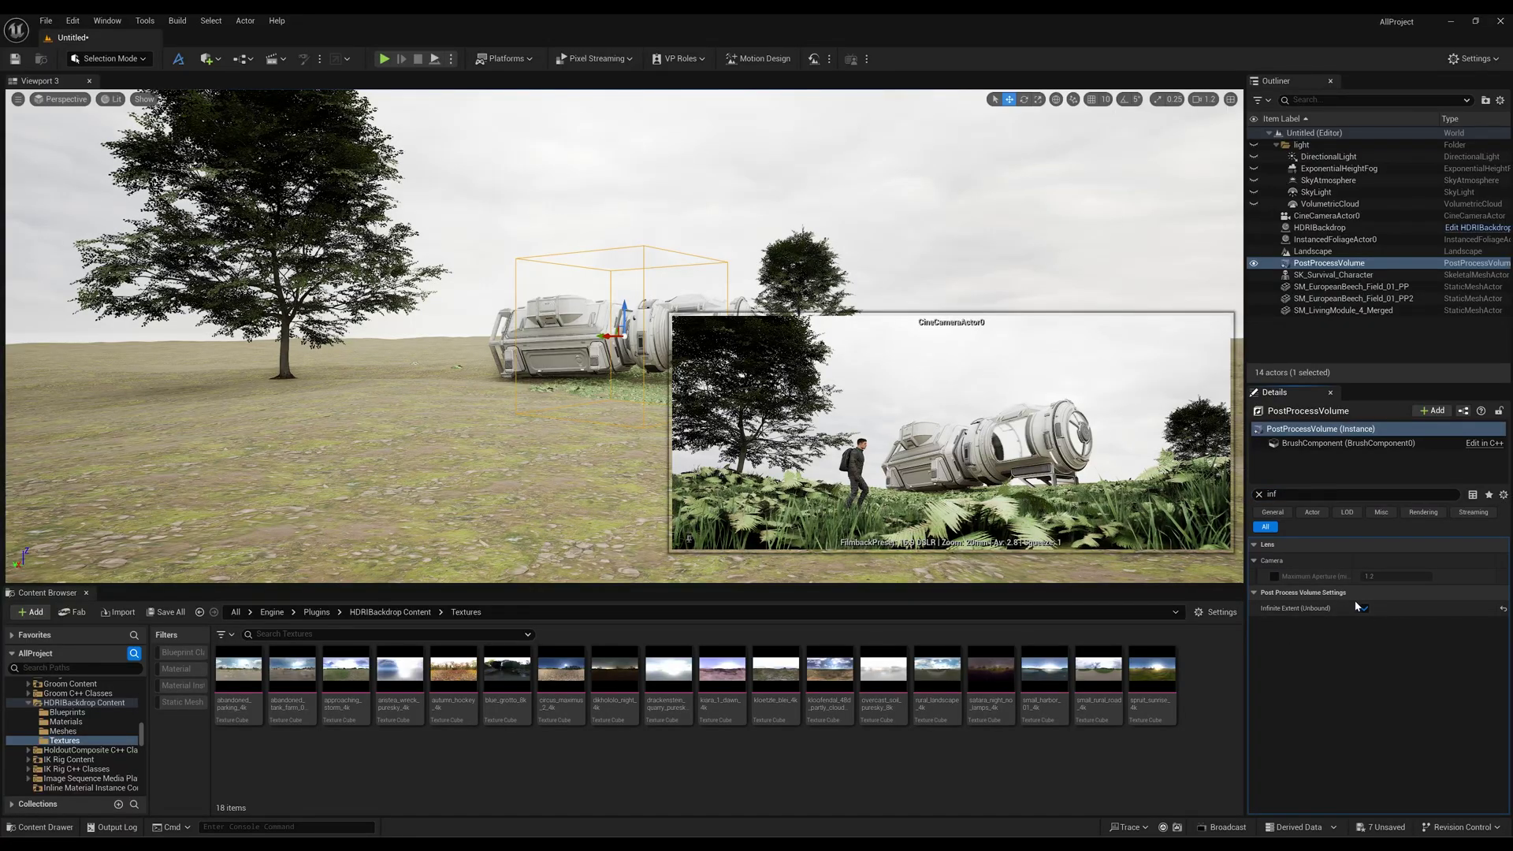
left_click(1259, 494)
Enable the bloom and exposure overrides, including Min and Max EV100, then select the HDRI backdrop.
left_click(1274, 656)
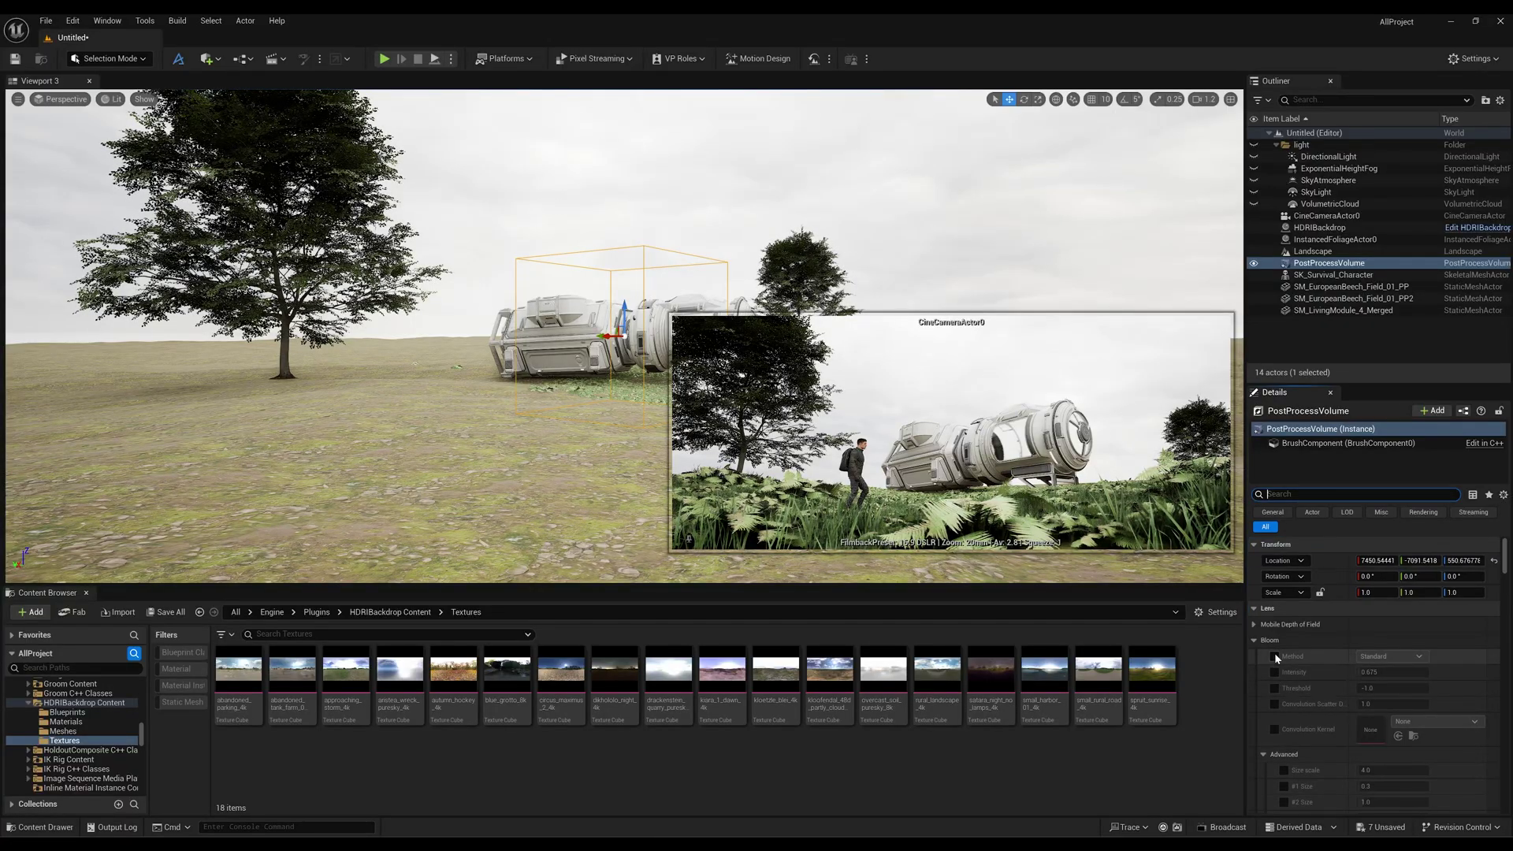
left_click(1275, 673)
left_click(1261, 645)
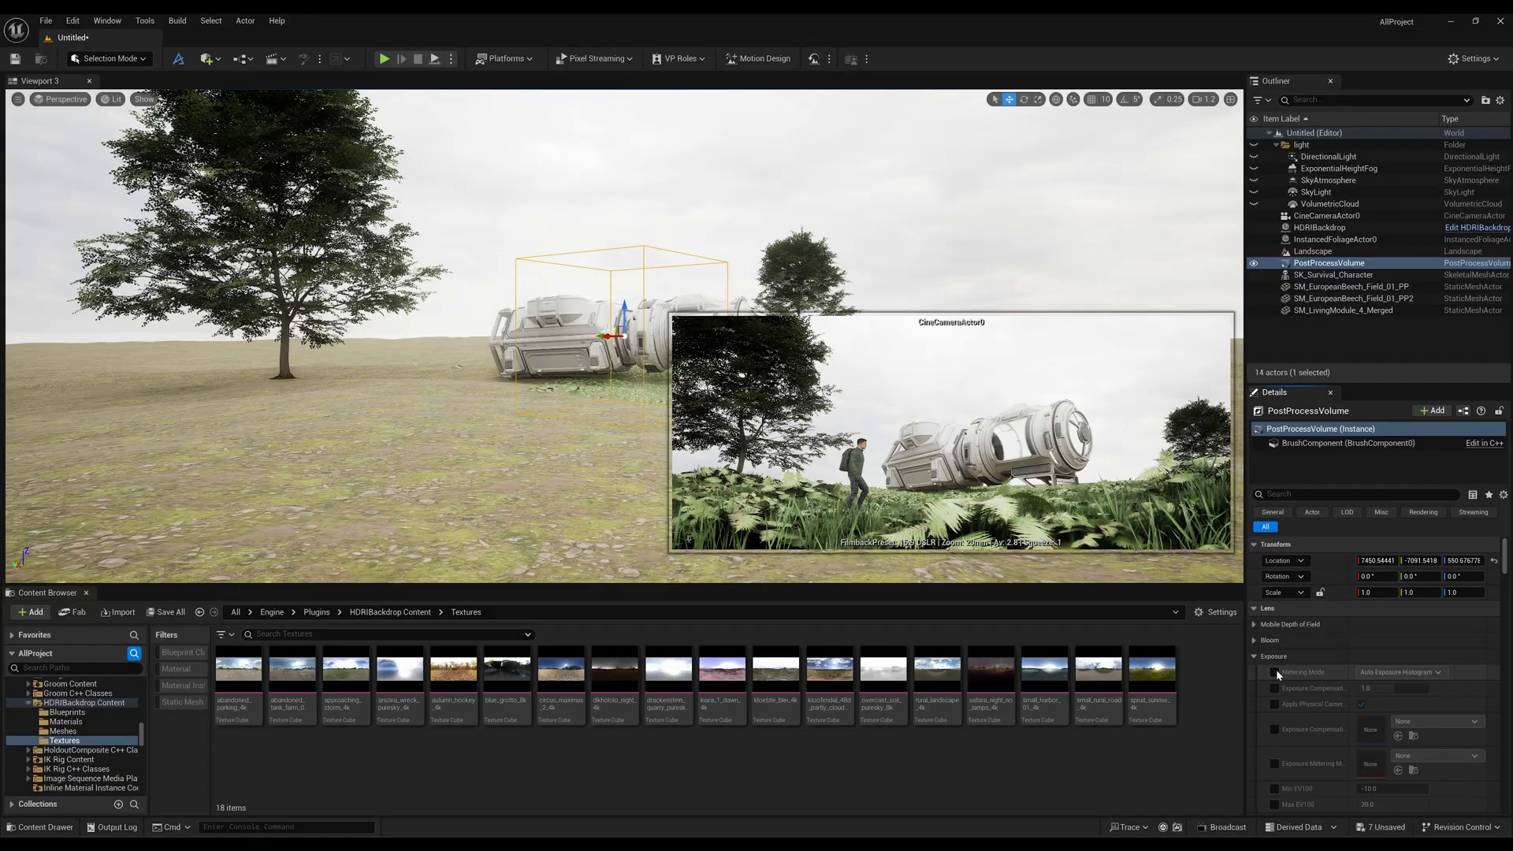
left_click(1275, 672)
left_click(1275, 688)
scroll(1269, 768, "down", 3)
left_click(1275, 591)
left_click(1274, 692)
left_click(1274, 675)
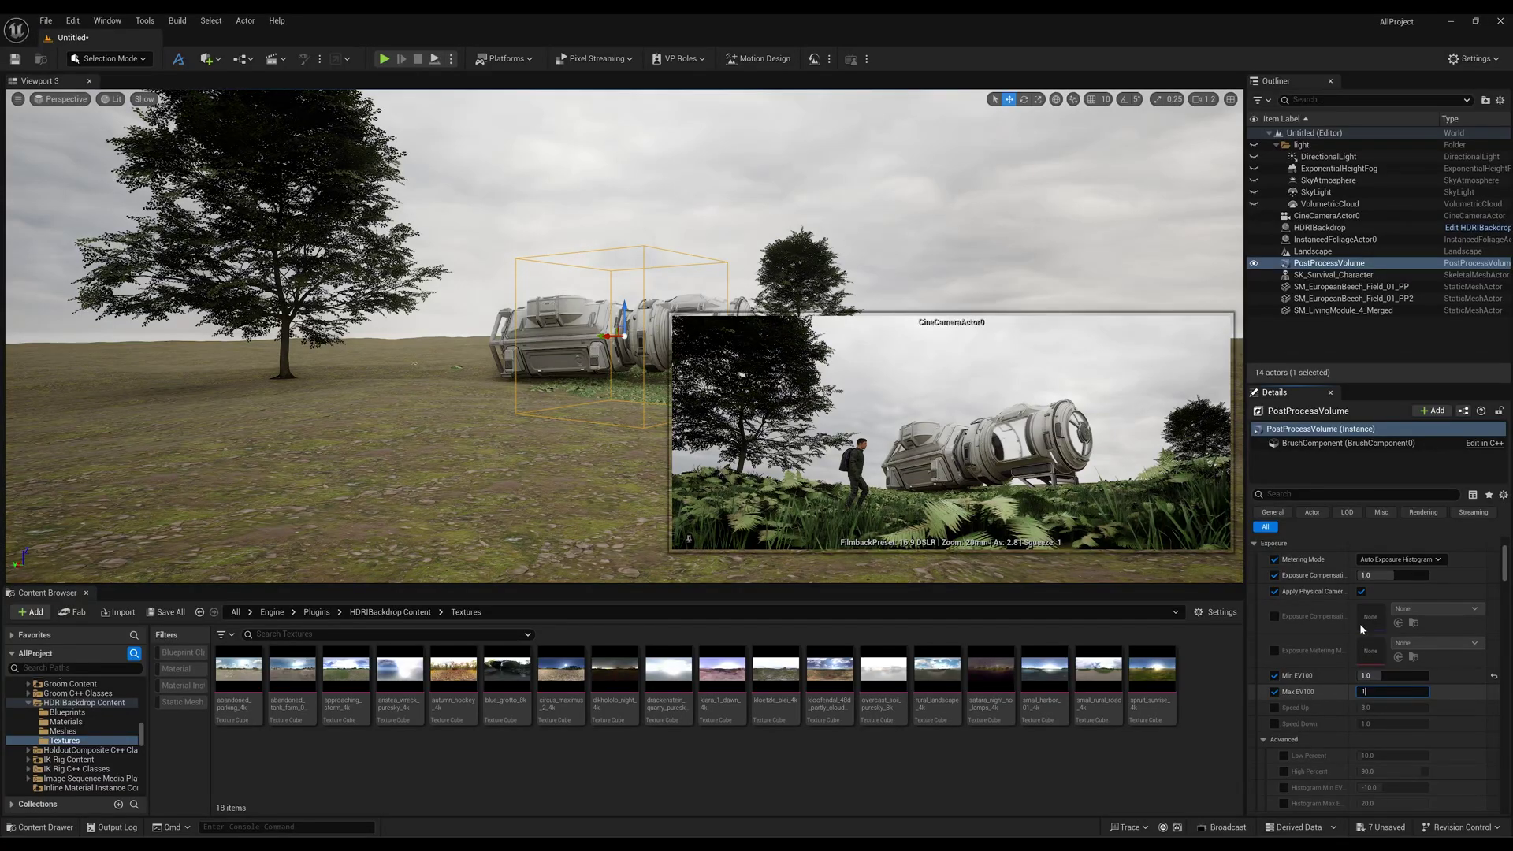
left_click(1344, 352)
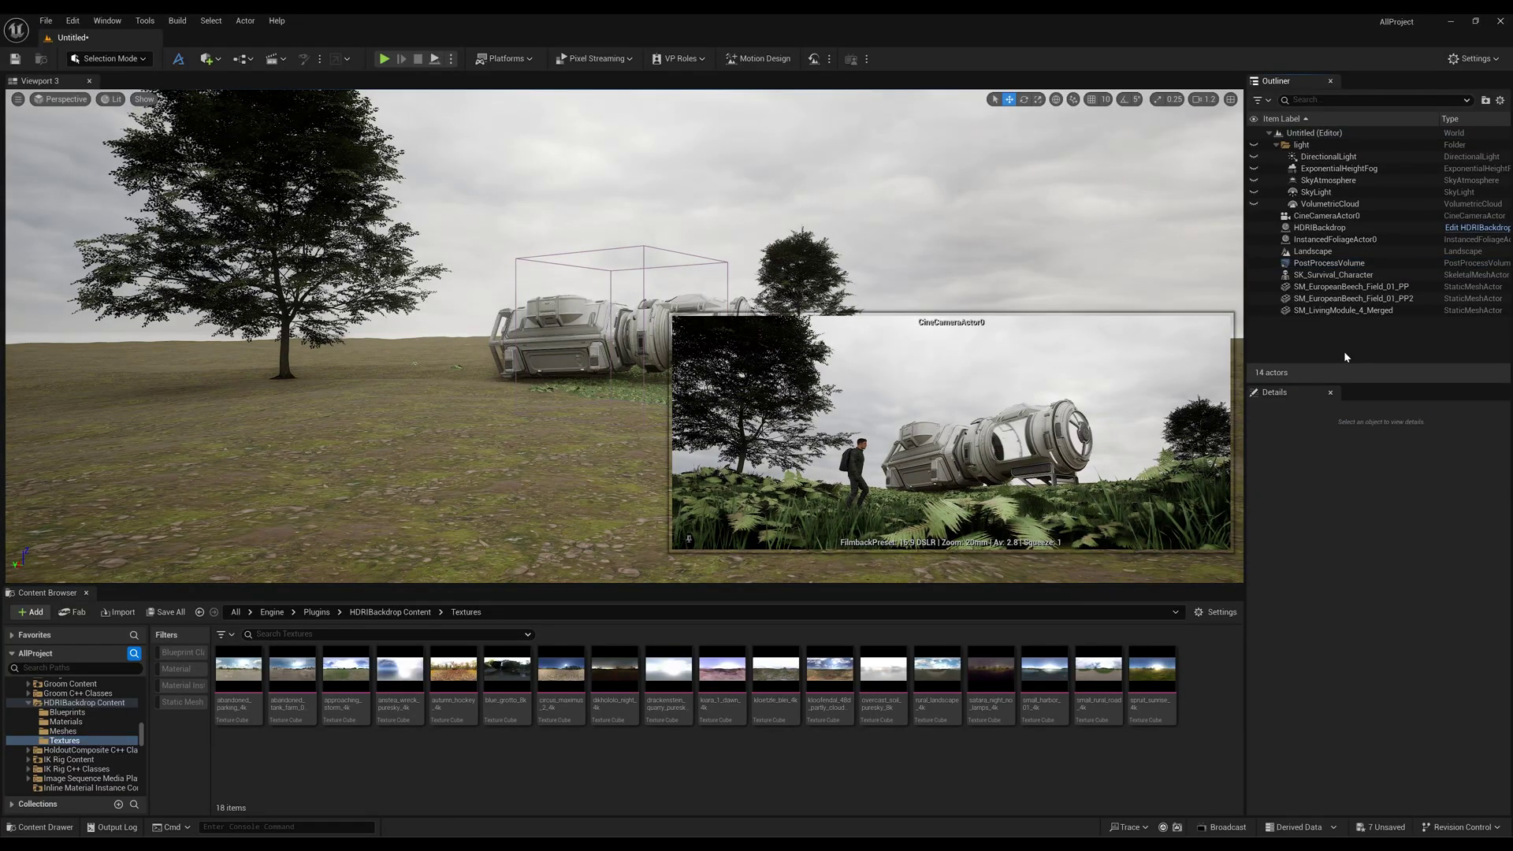
left_click(1320, 229)
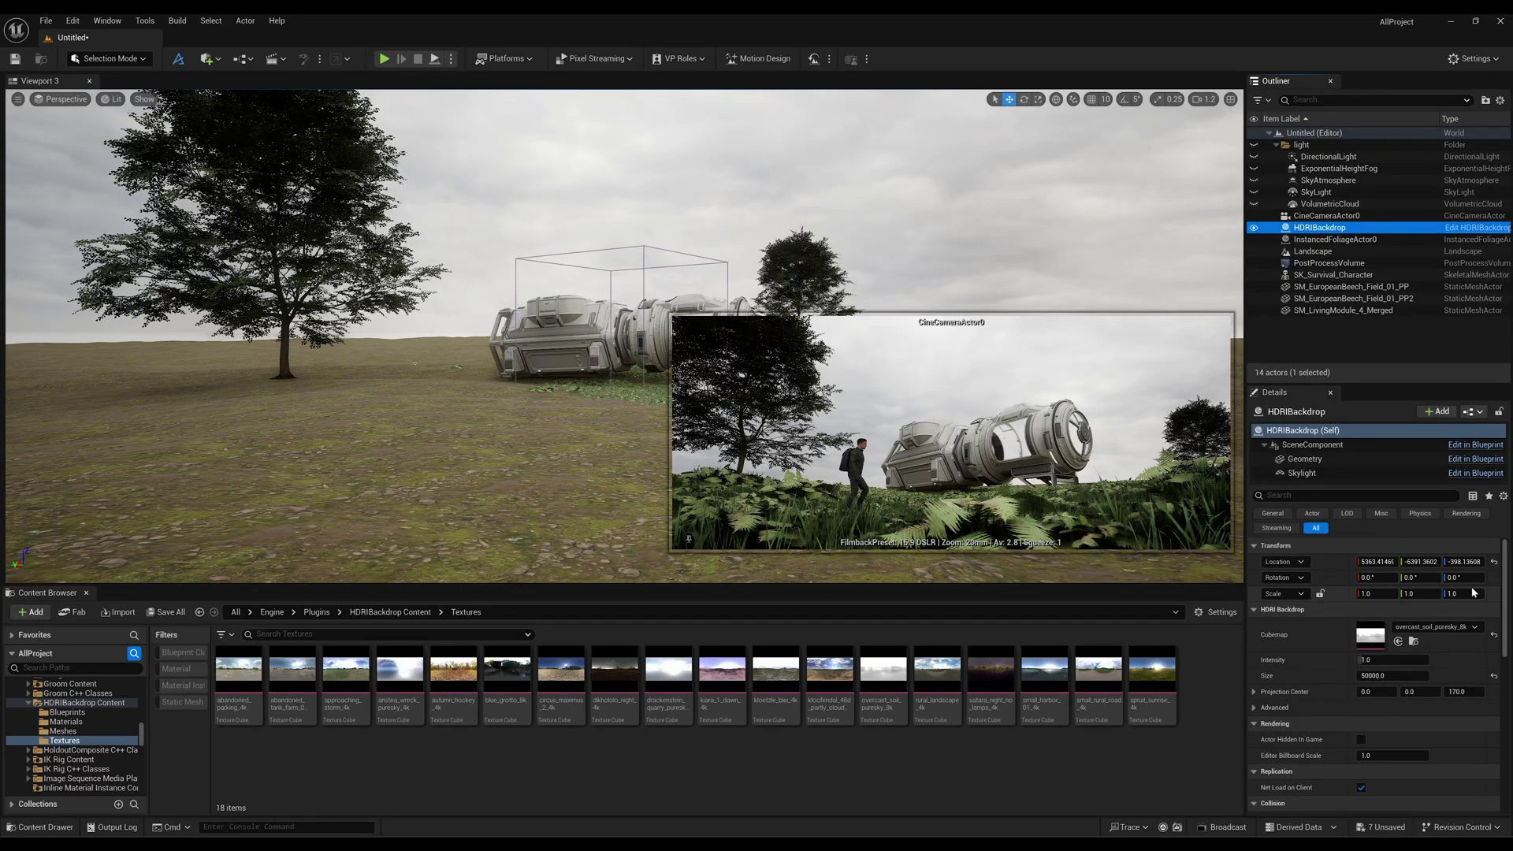
Switch the backdrop Cubemap to spruit_sunrise_4k and rotate it to 200° for sun glare.
left_click_drag(1464, 577, 1369, 578)
left_click_drag(1152, 695, 1367, 636)
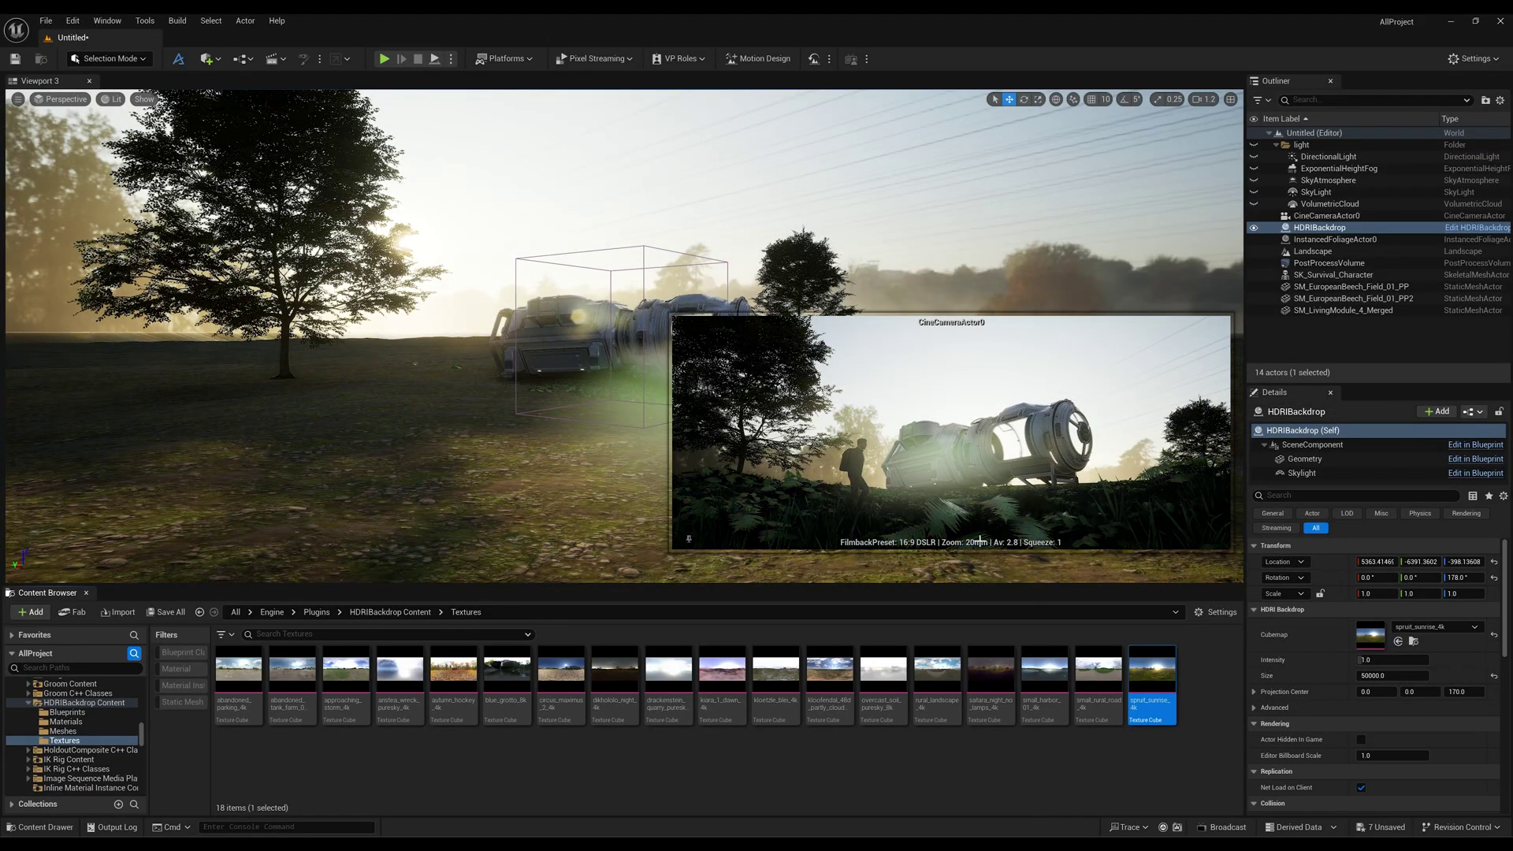
left_click_drag(1462, 577, 1417, 578)
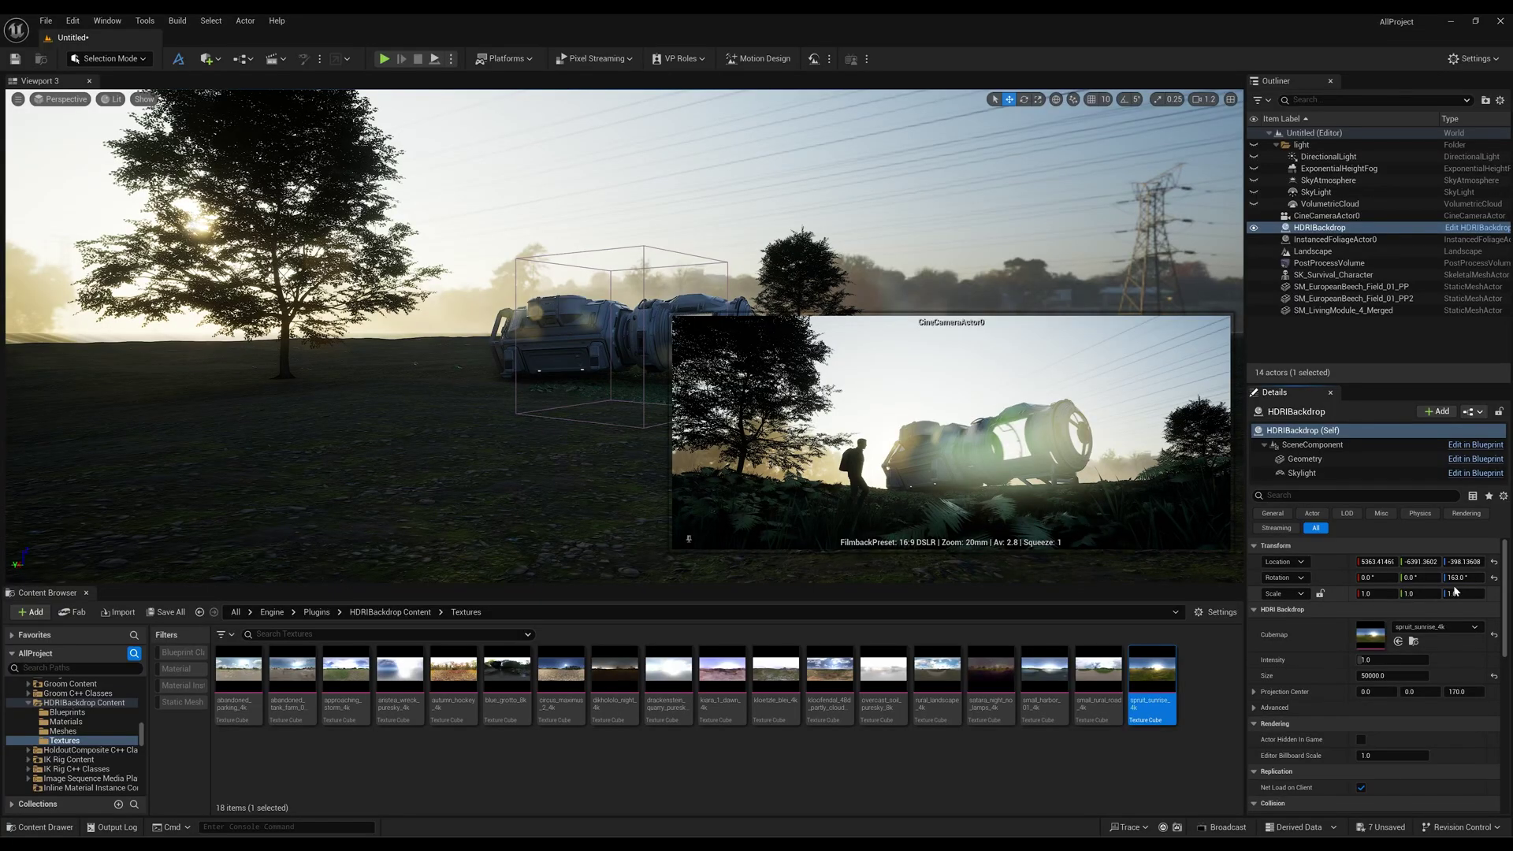
left_click_drag(1457, 578, 1491, 578)
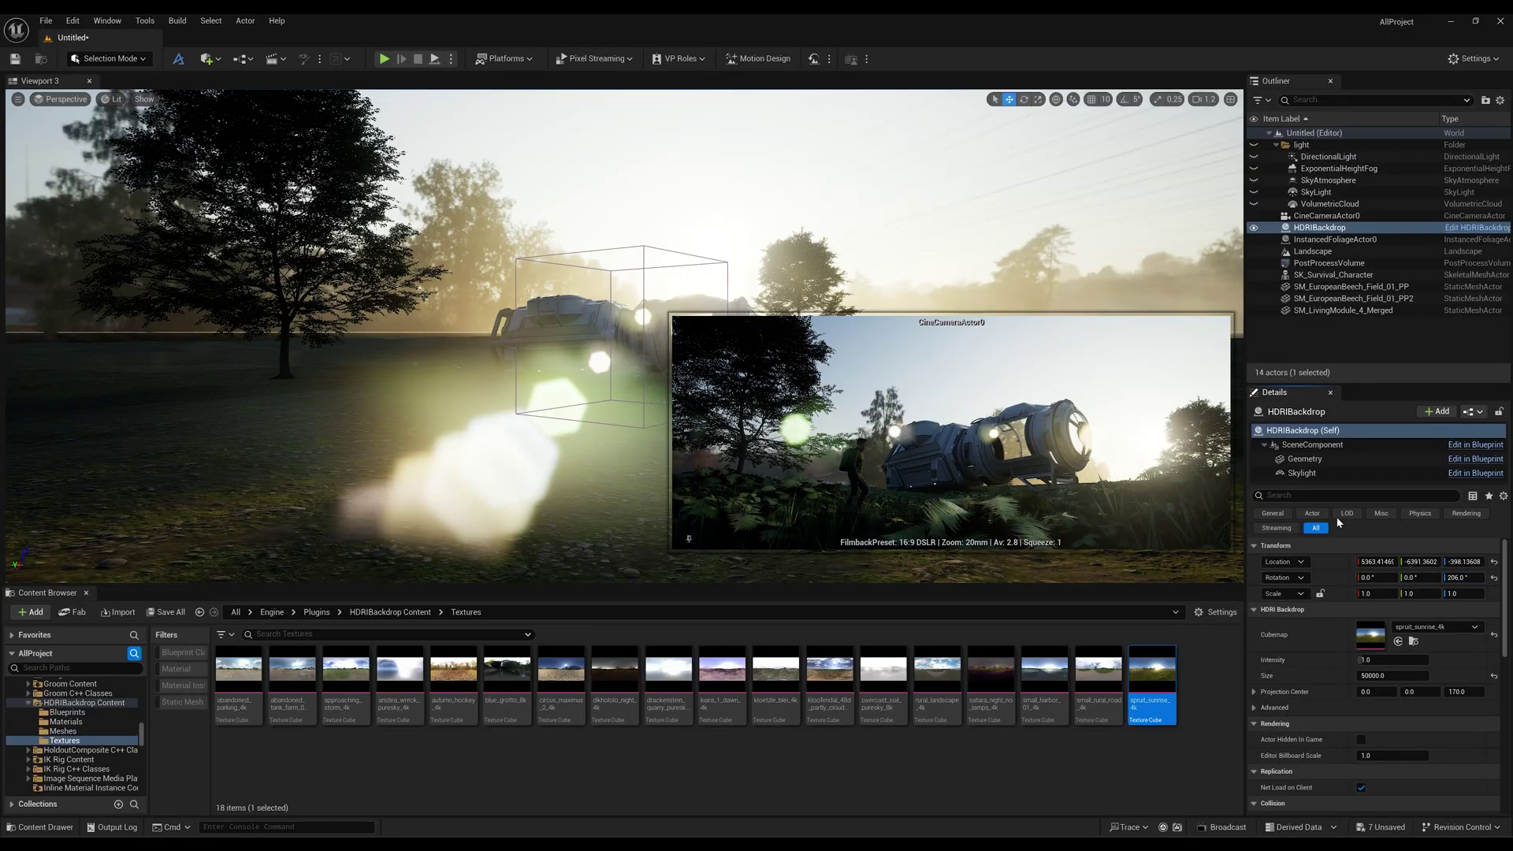
Set the skylight Source Type to SLS Specified Cubemap using spruit_sunrise_4k.
left_click(1307, 473)
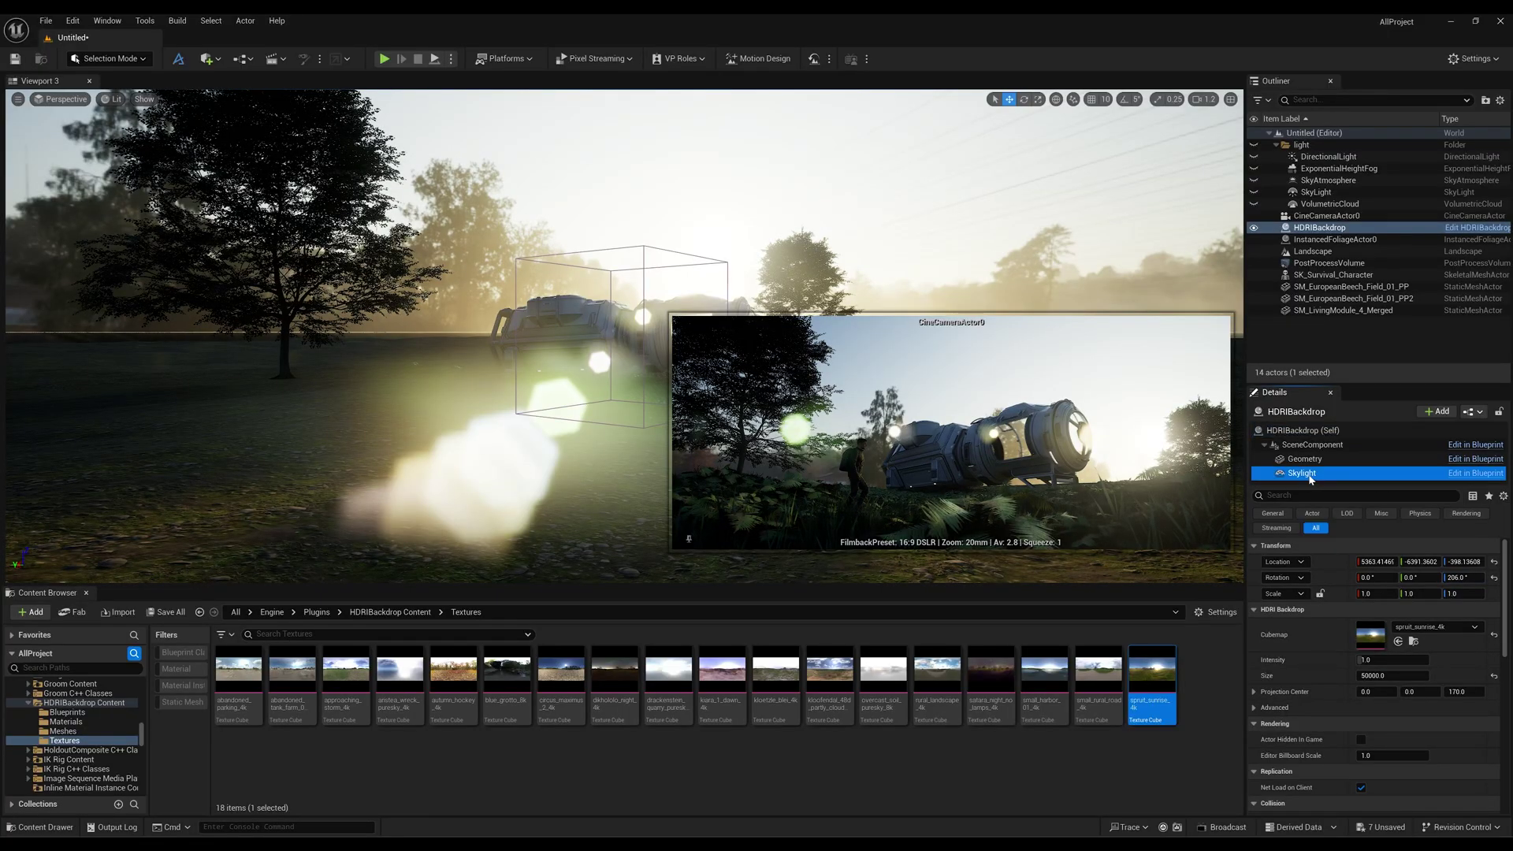
left_click(1407, 645)
left_click(1387, 657)
left_click(1395, 644)
left_click(1379, 670)
left_click_drag(1153, 684, 1369, 674)
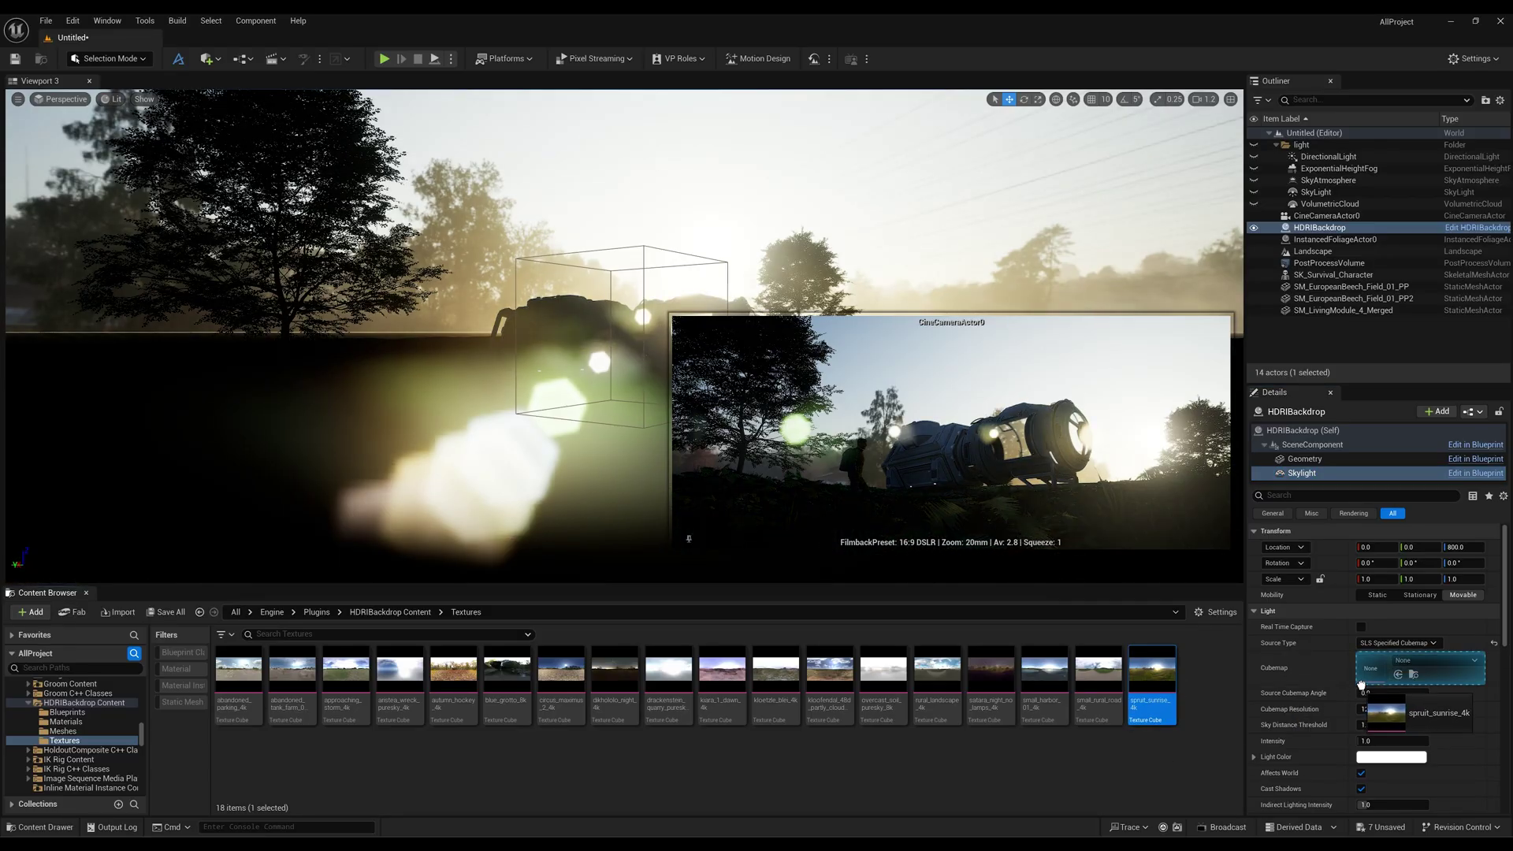
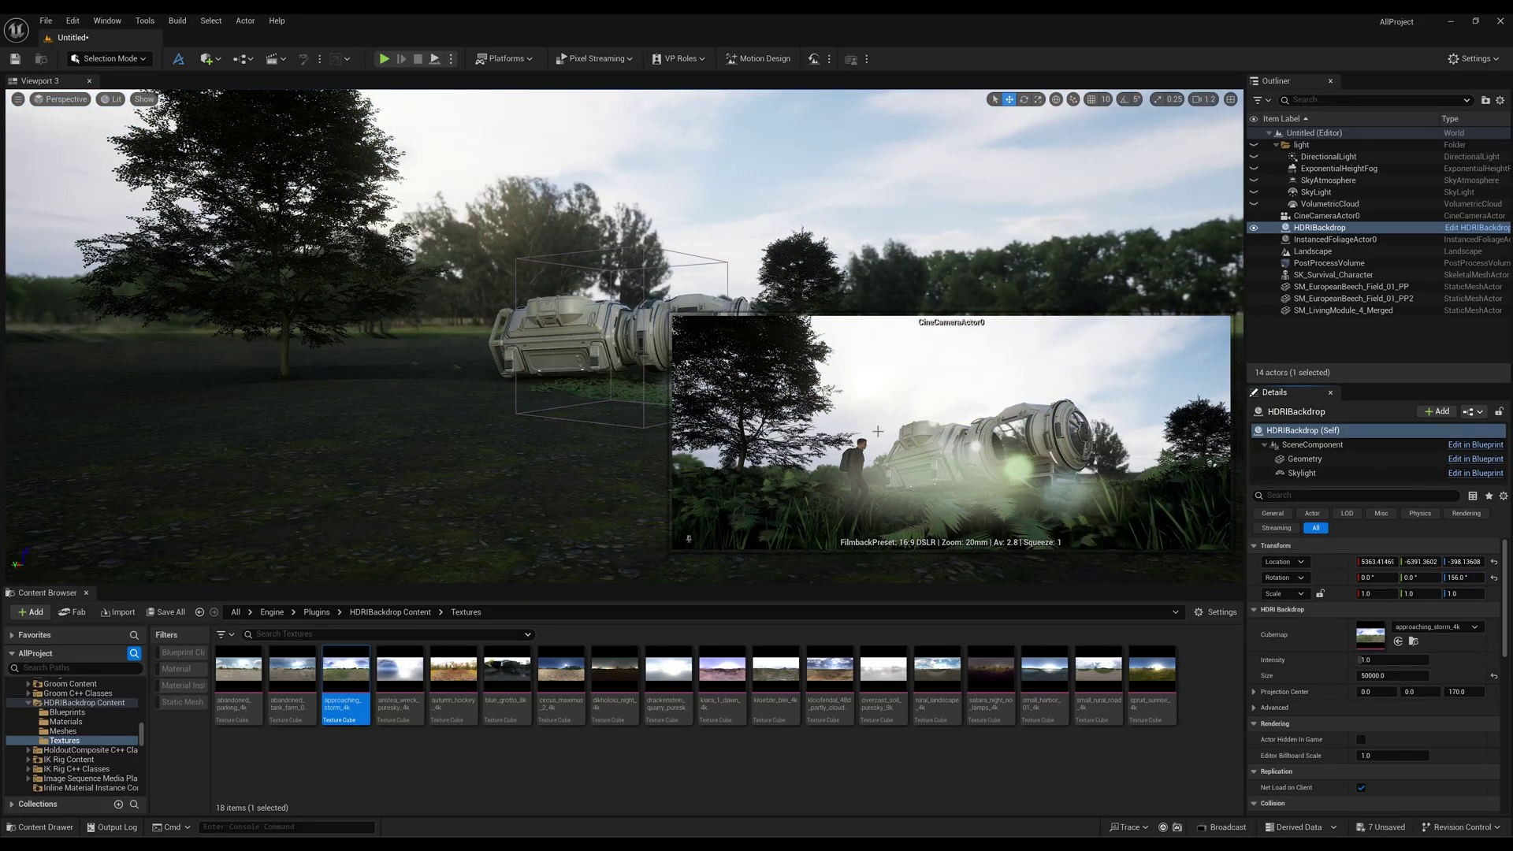
Switch the HDRI backdrop's Skylight Source Type to SLS Captured Scene.
left_click(1313, 476)
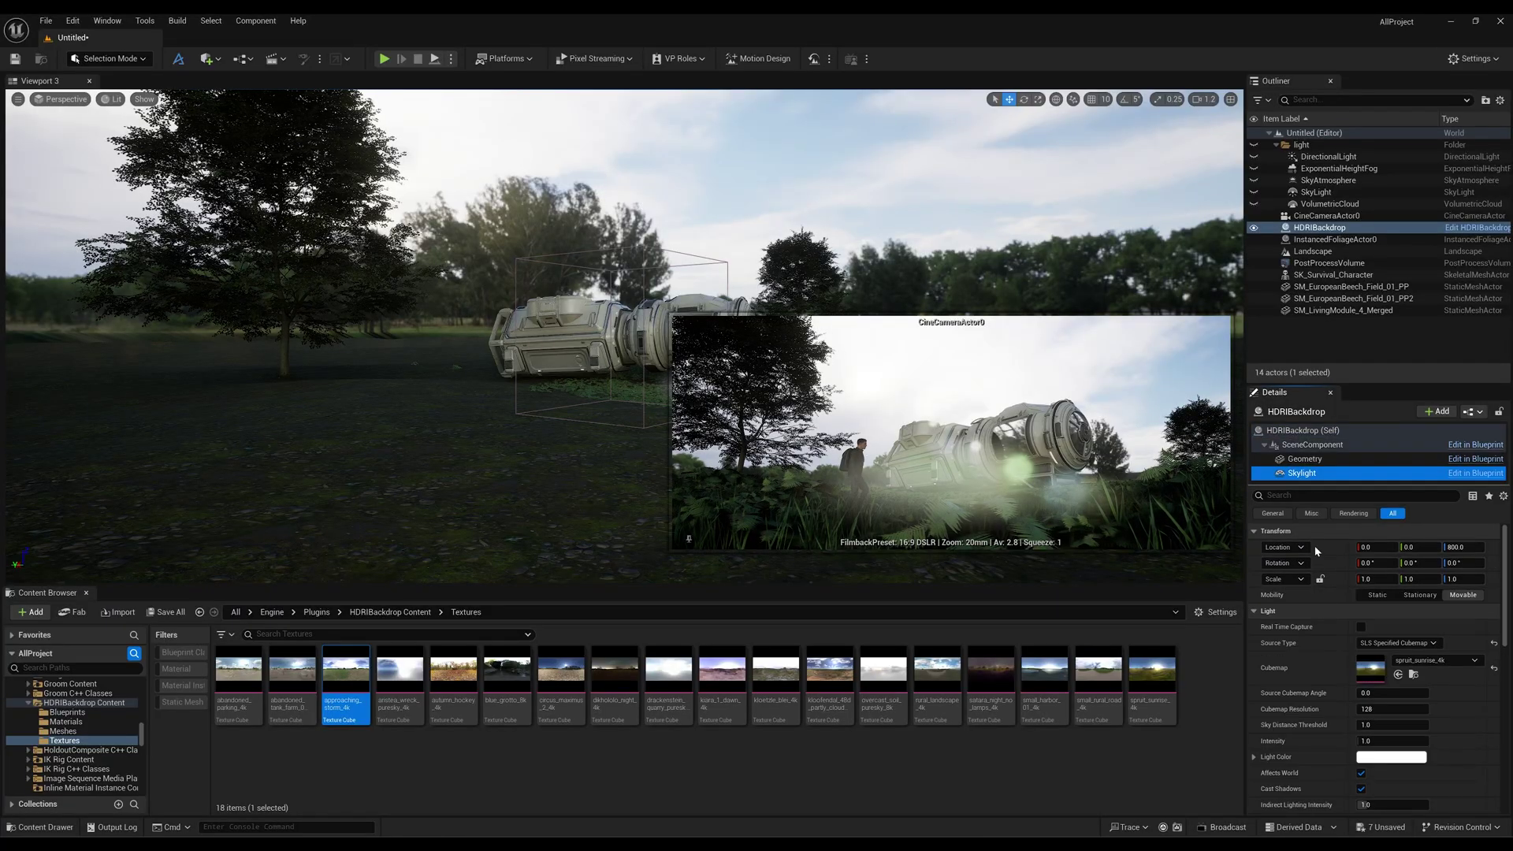
left_click(1398, 643)
left_click(1389, 655)
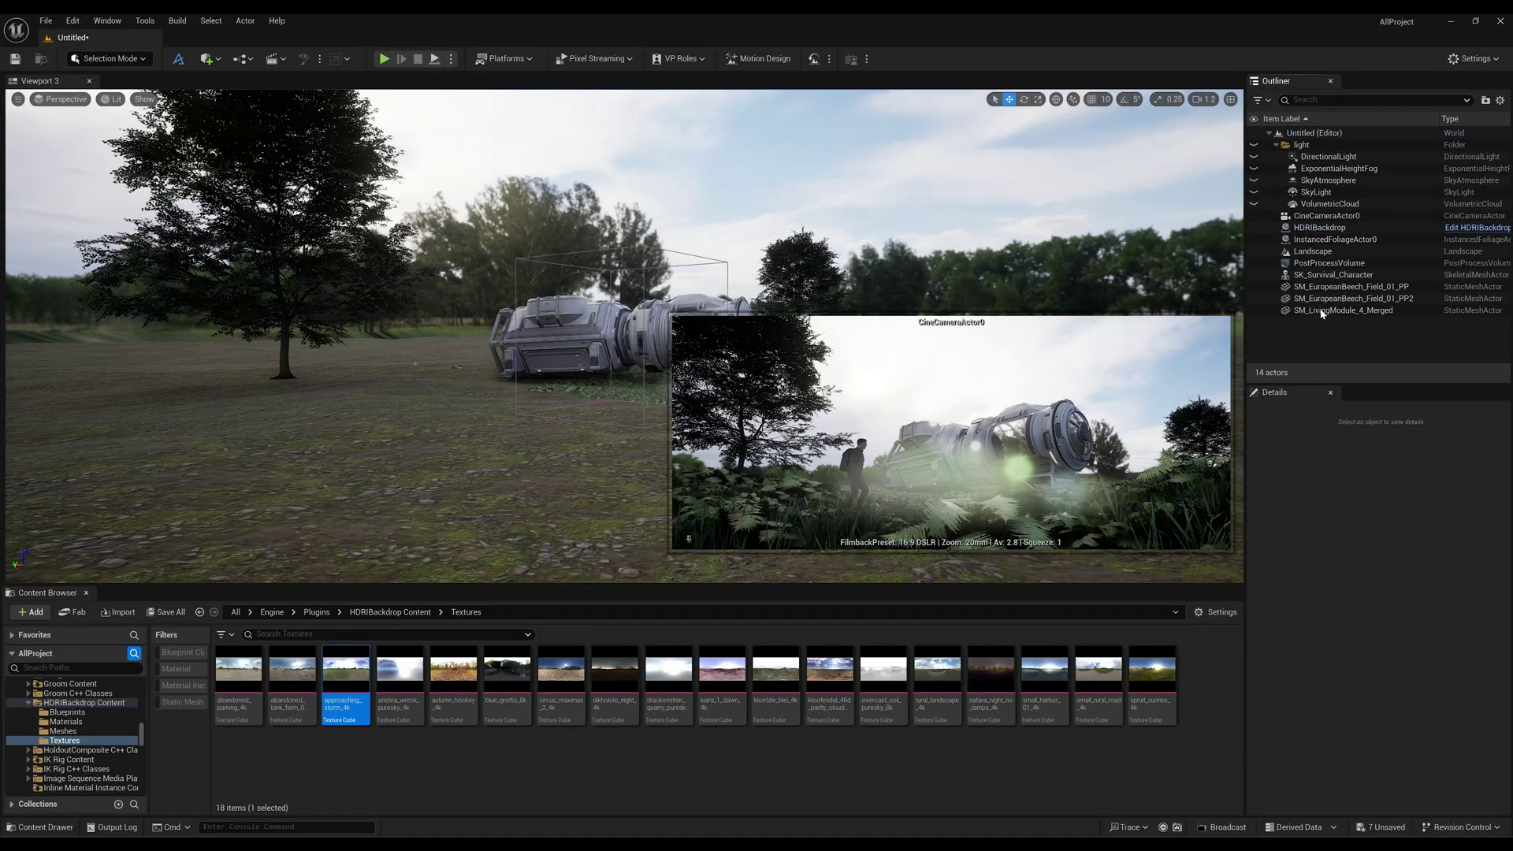
Make the DirectionalLight visible and pilot CineCameraActor0 in the viewport.
left_click(1273, 158)
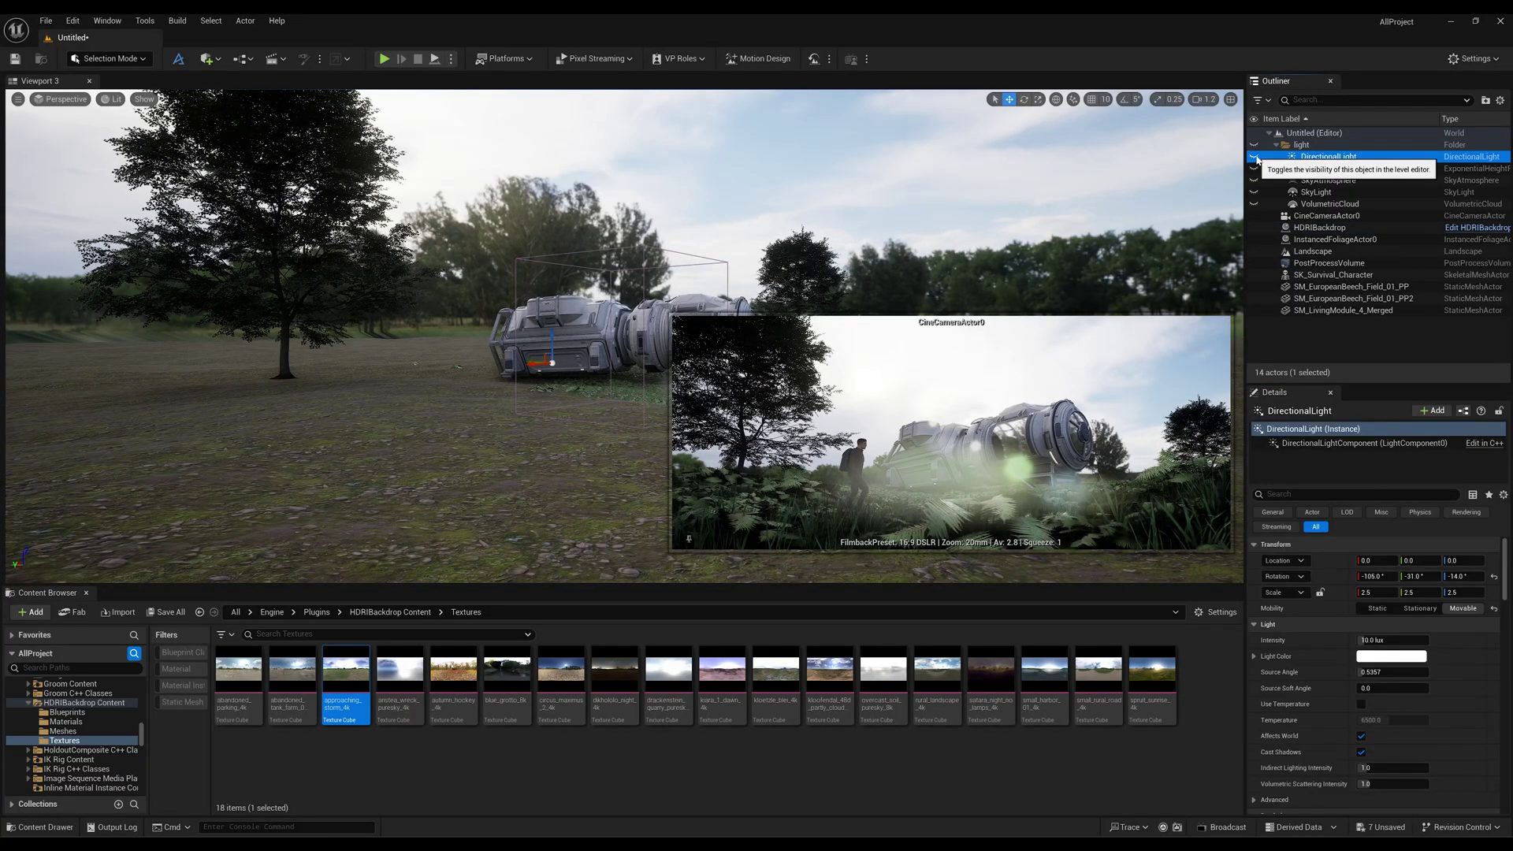
left_click(1255, 157)
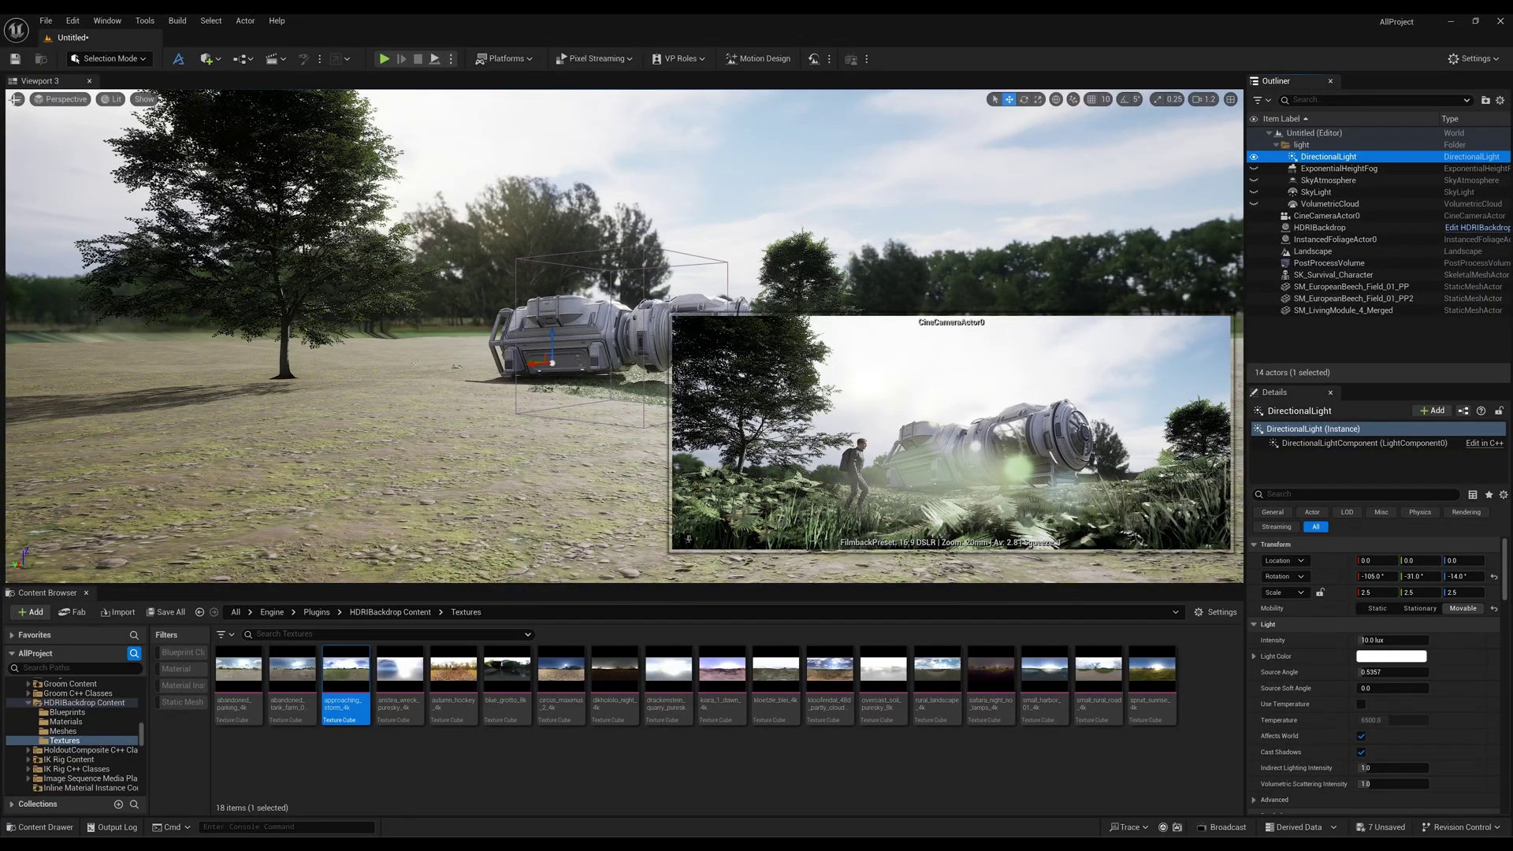
left_click(133, 58)
left_click(62, 99)
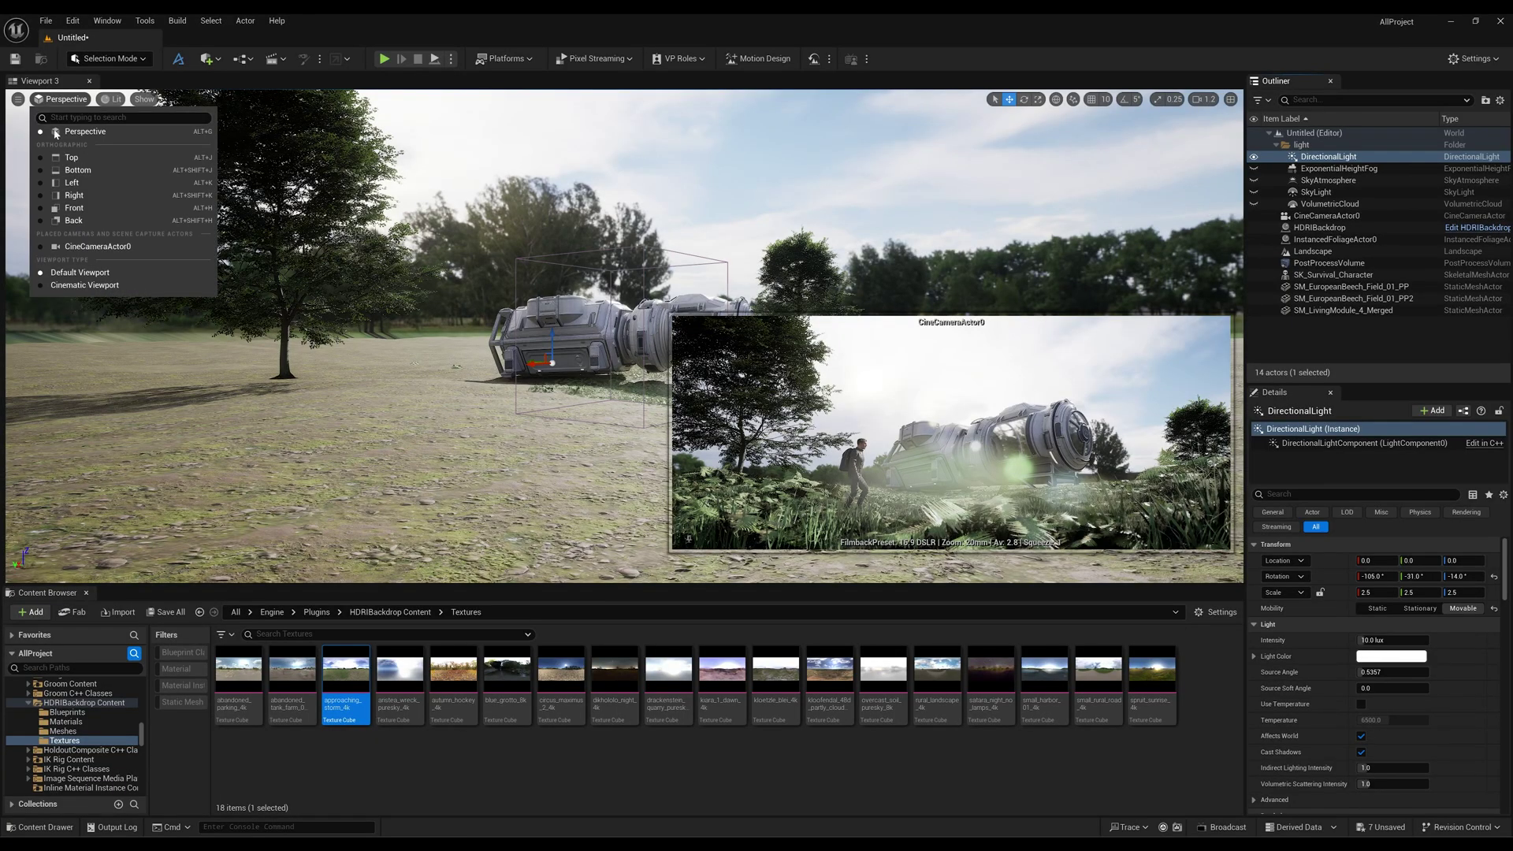
left_click(71, 247)
Raise the DirectionalLight high above the scene and re-angle the sun with Ctrl+L.
left_click(1386, 327)
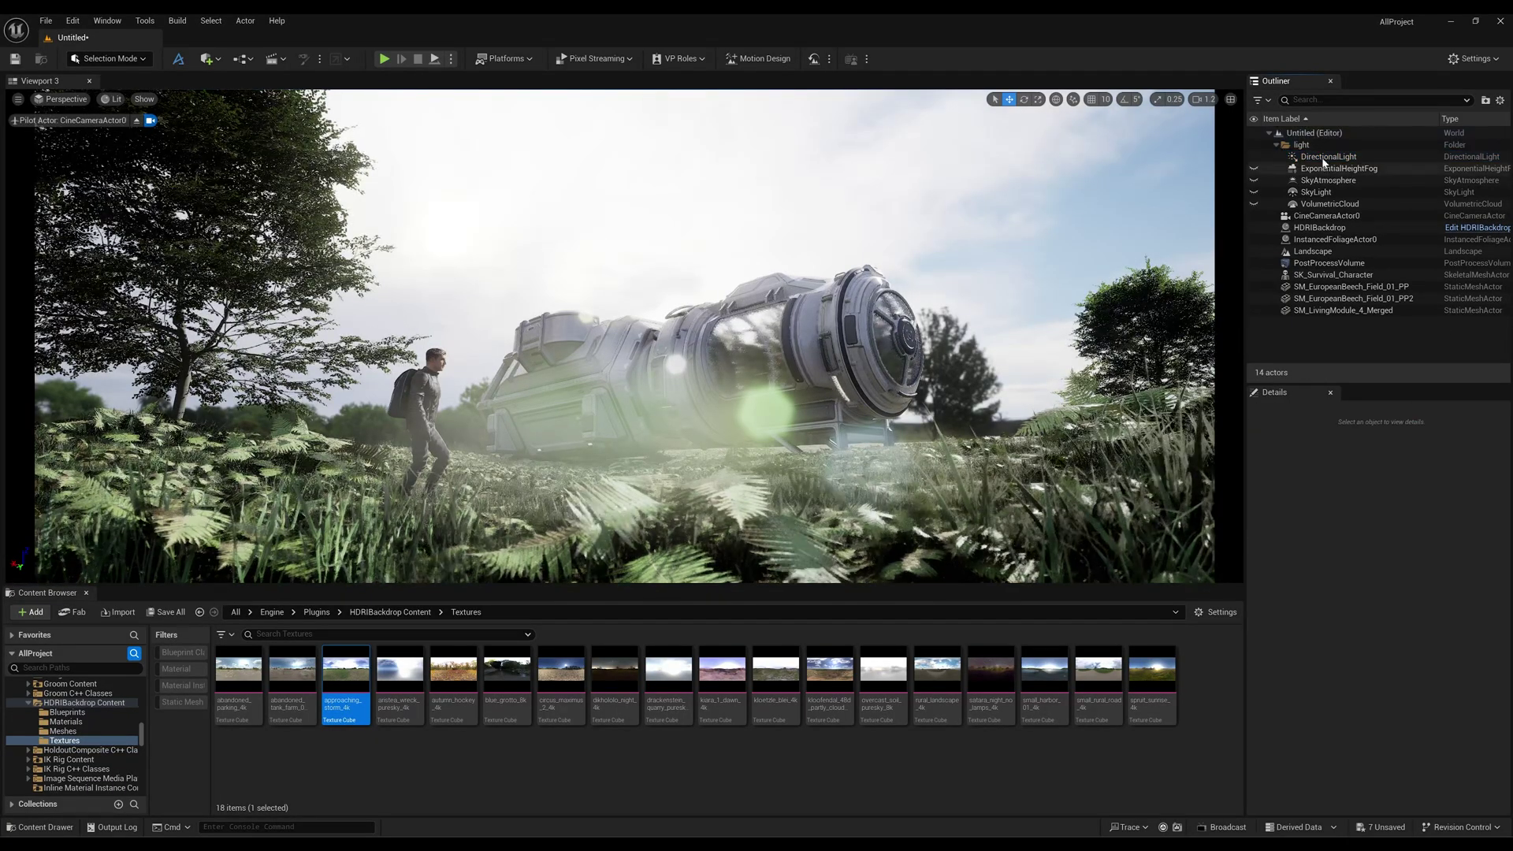
left_click(1330, 157)
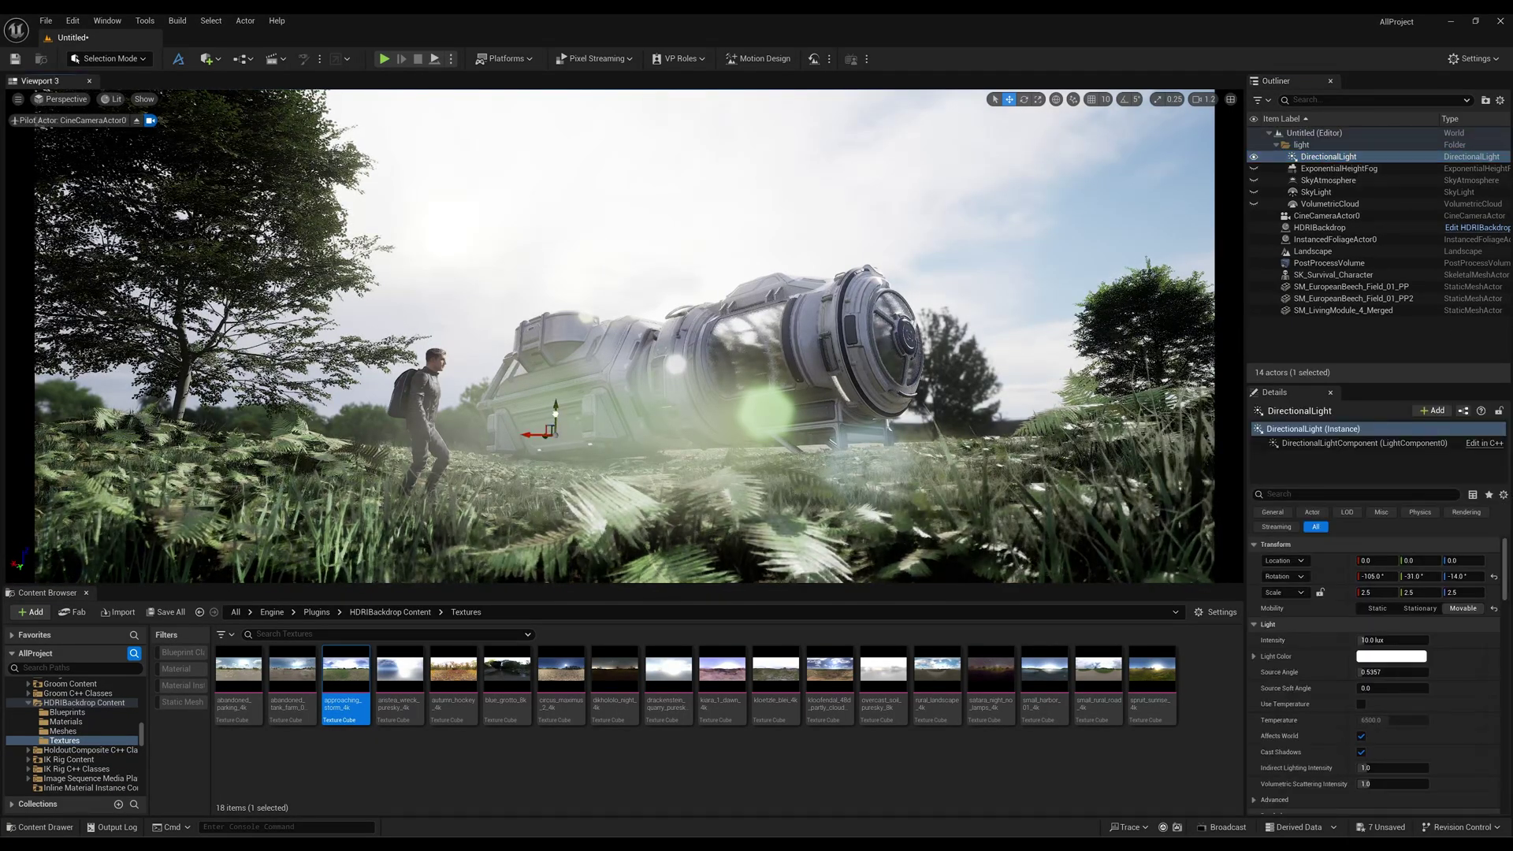
left_click_drag(566, 426, 392, 261)
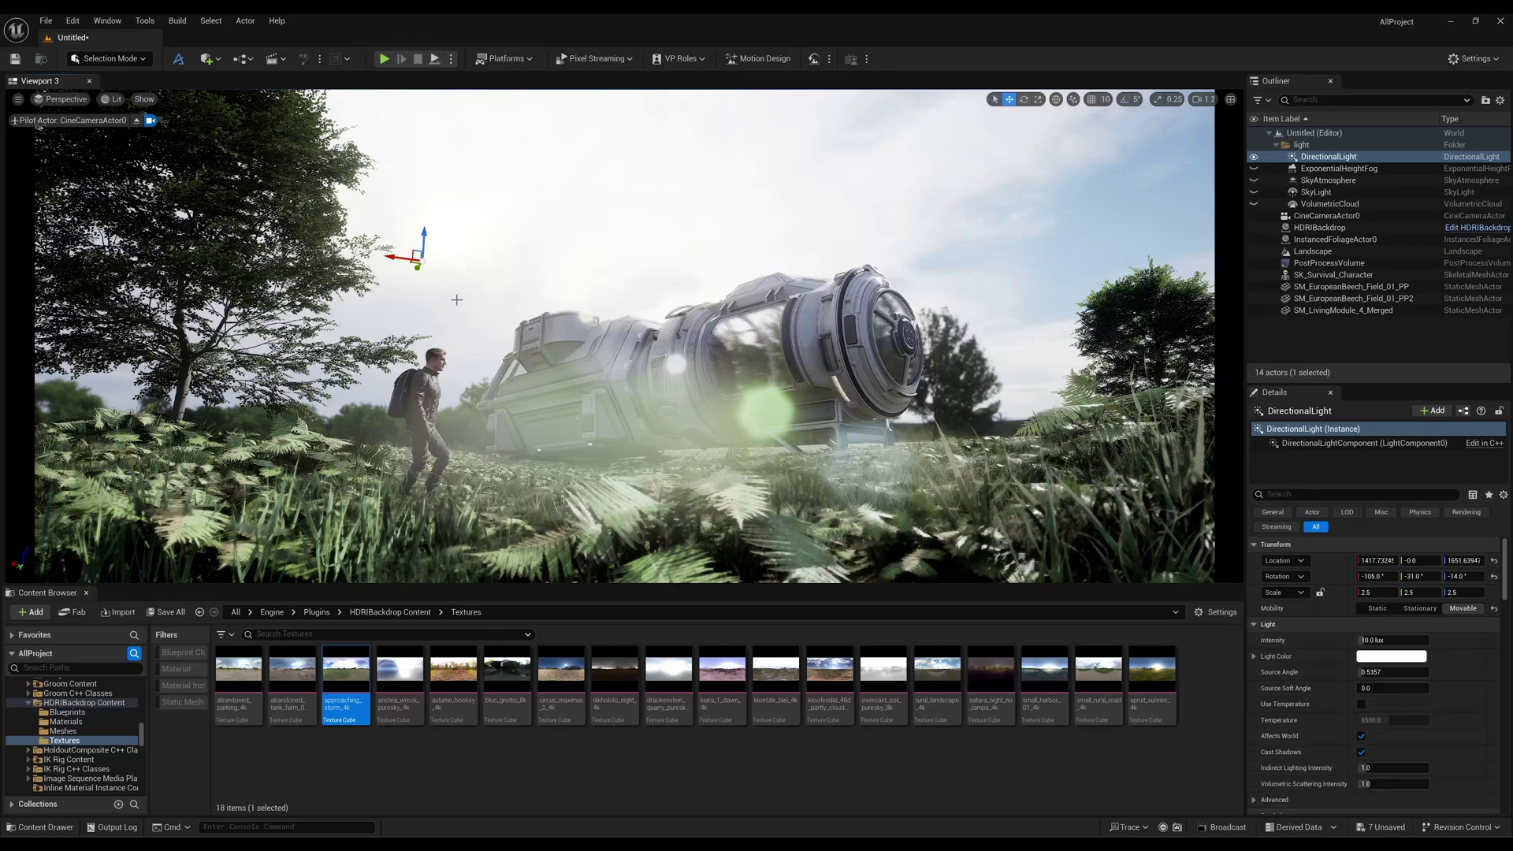
key("ctrl+l")
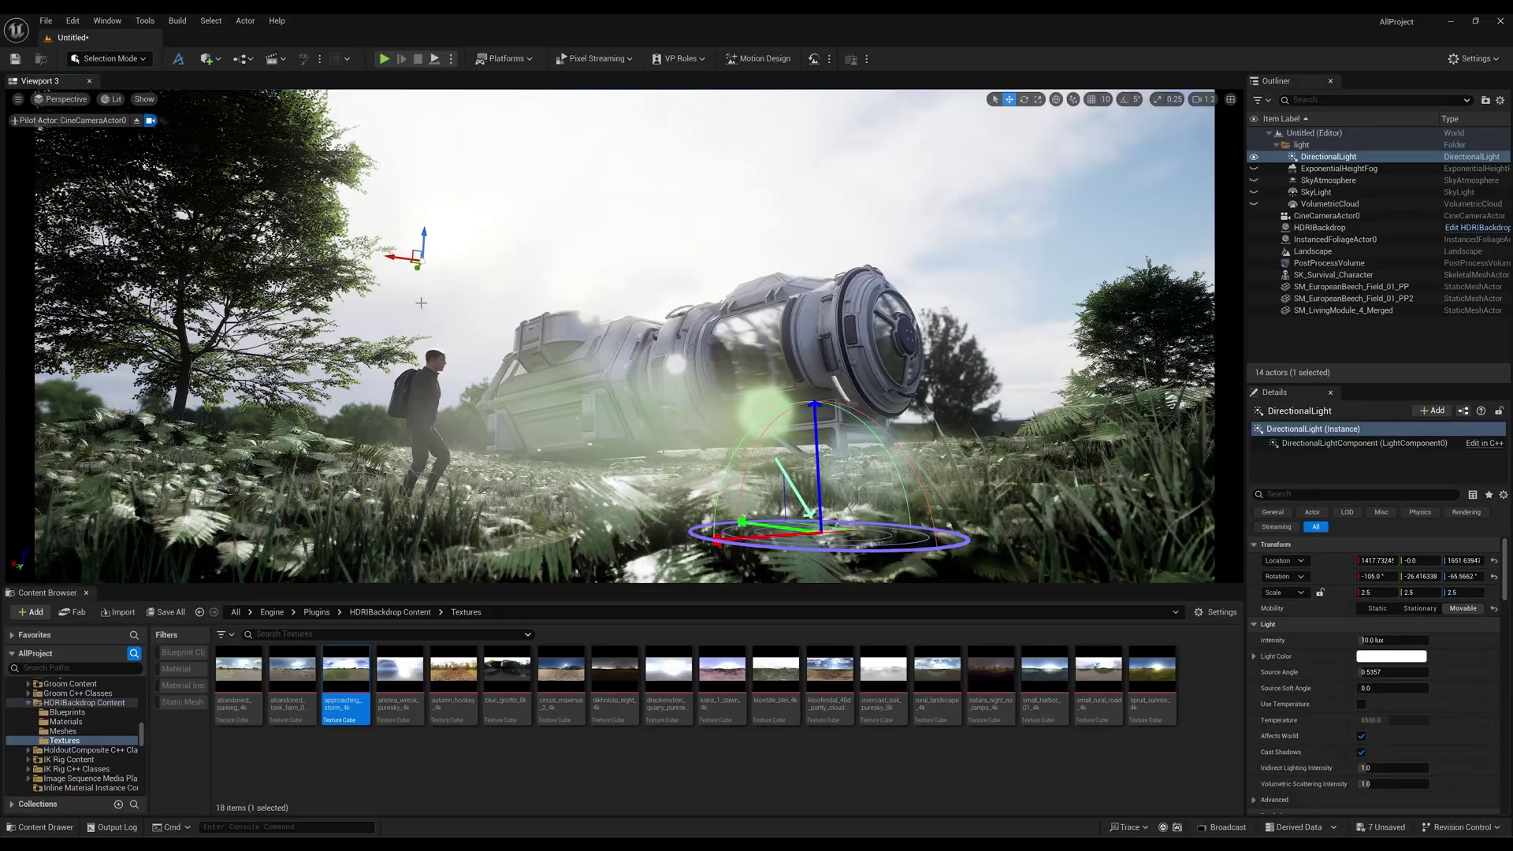
left_click(1349, 346)
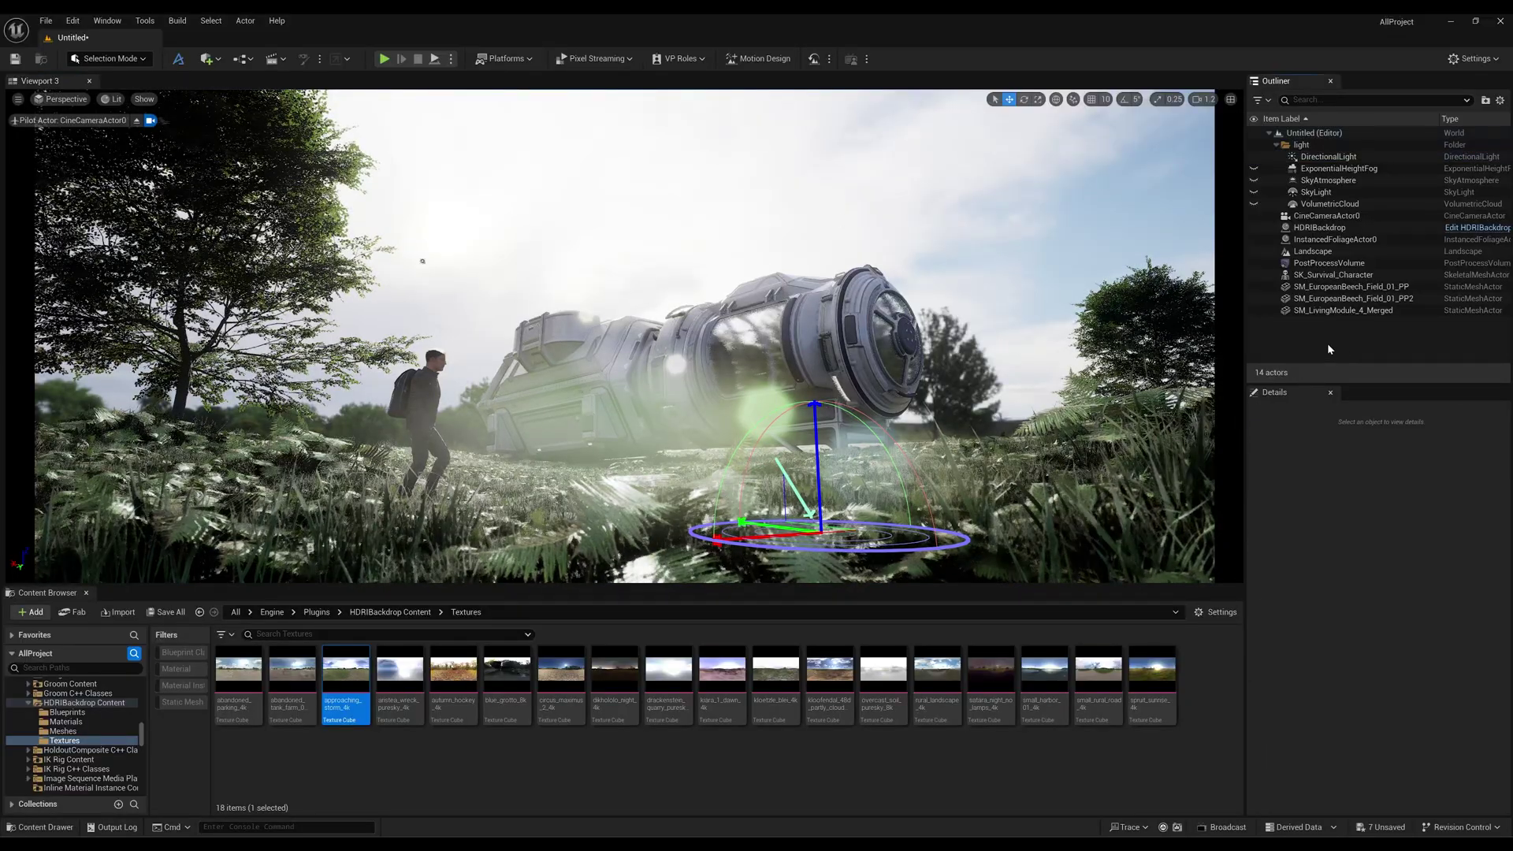
Eject from the cine camera and fly the free view around the module.
left_click(137, 122)
right_click_drag(442, 292, 473, 307)
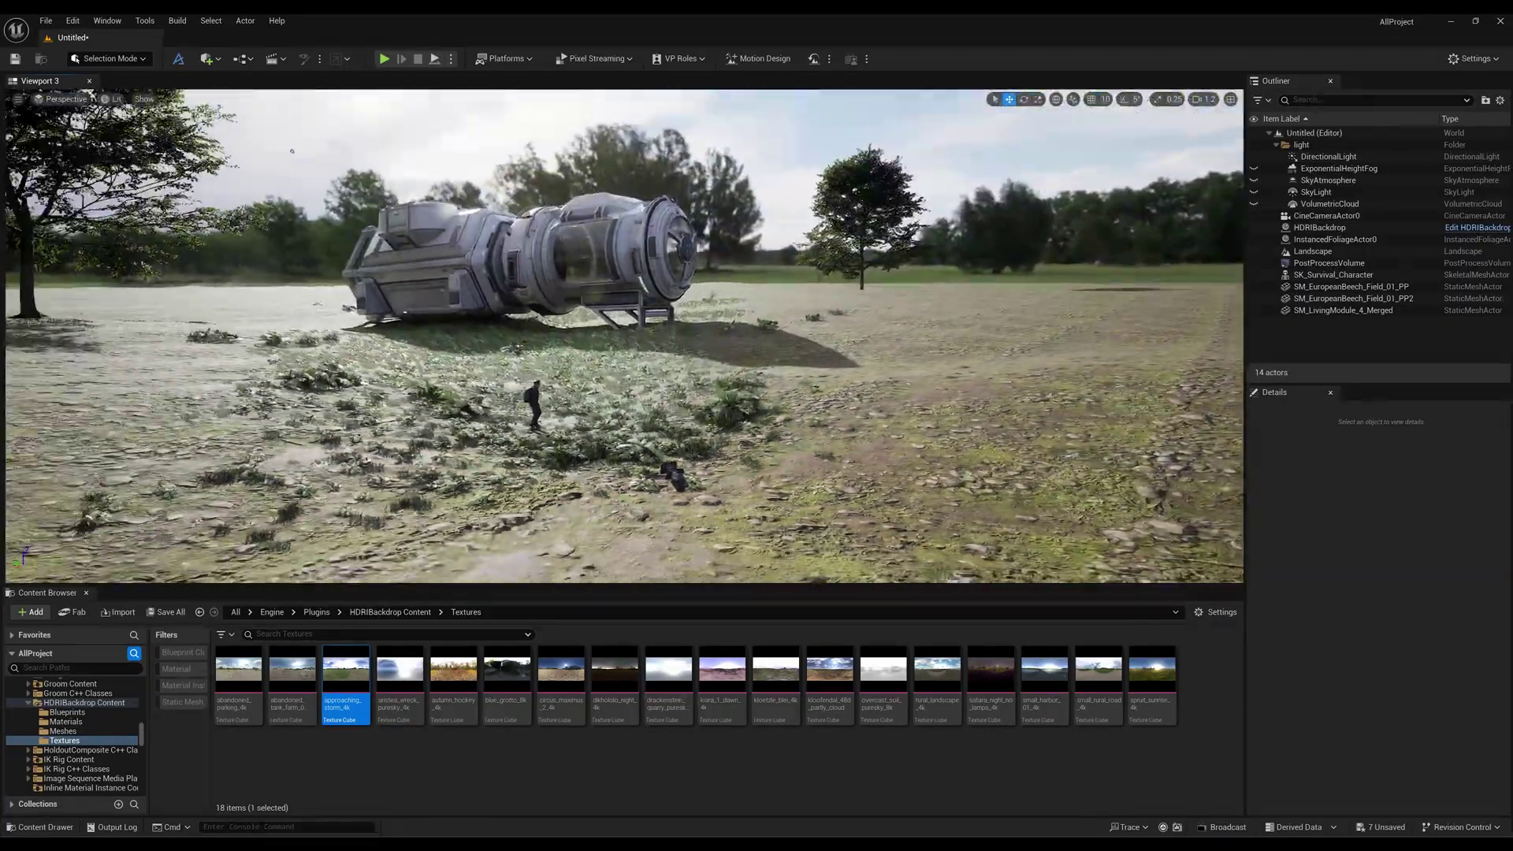
left_click(1331, 157)
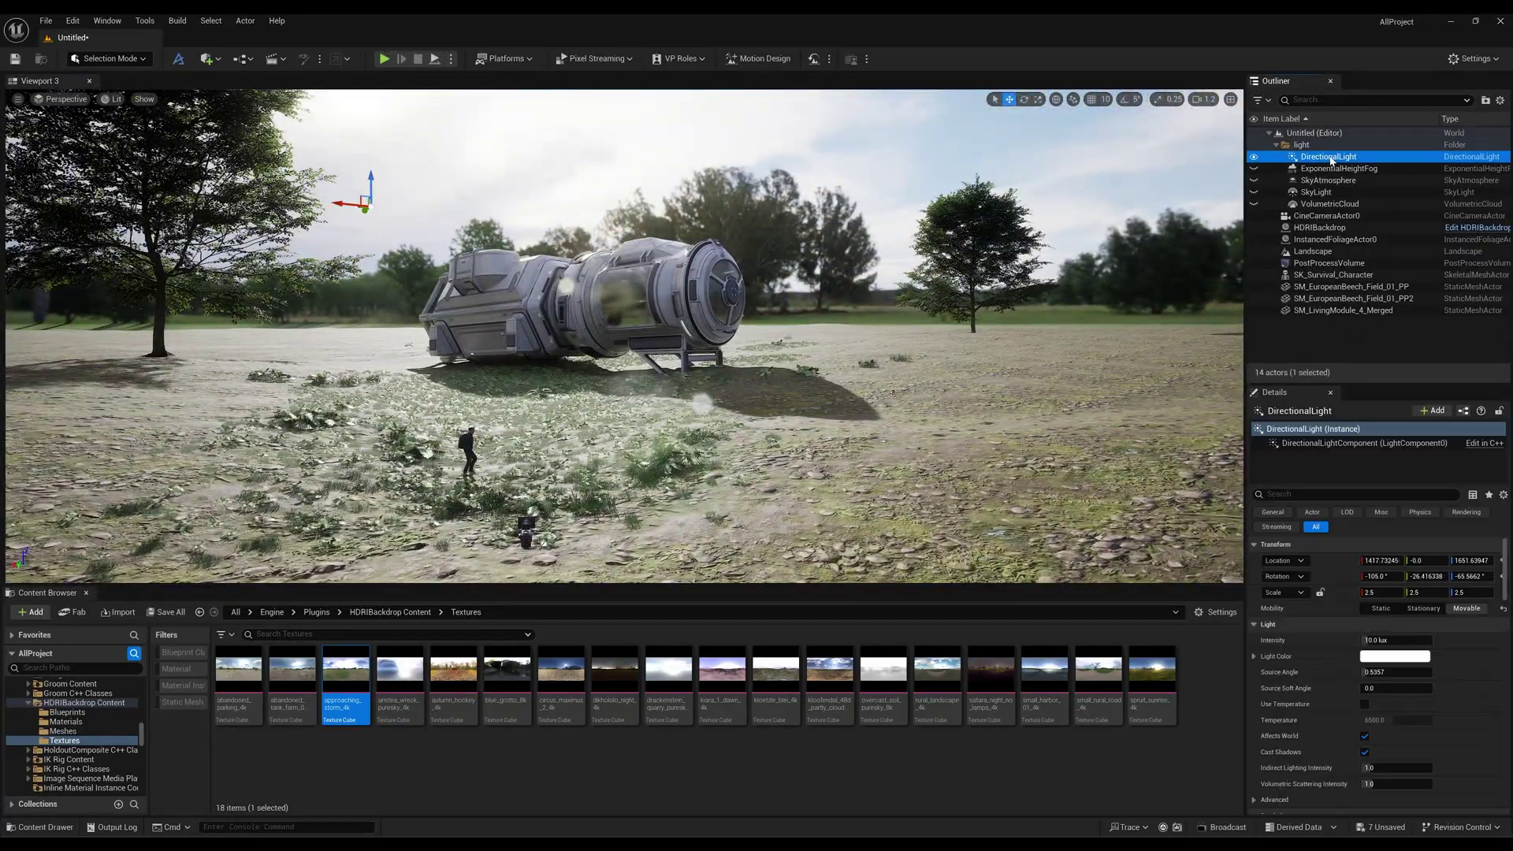
right_click_drag(473, 304, 445, 289)
key("w")
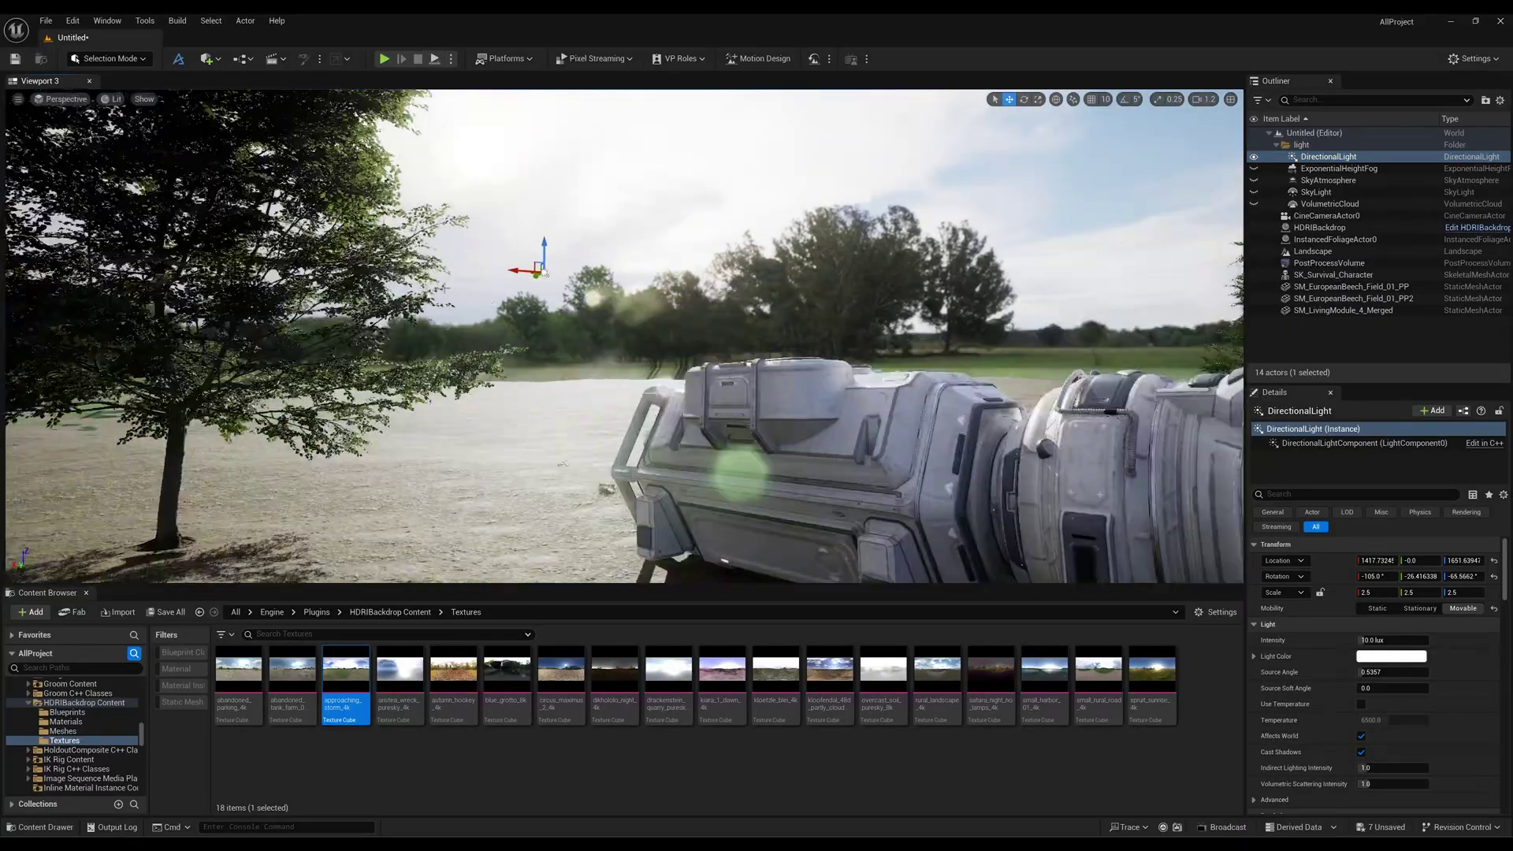
key("a")
right_click_drag(631, 315, 566, 267)
key("s")
key("a")
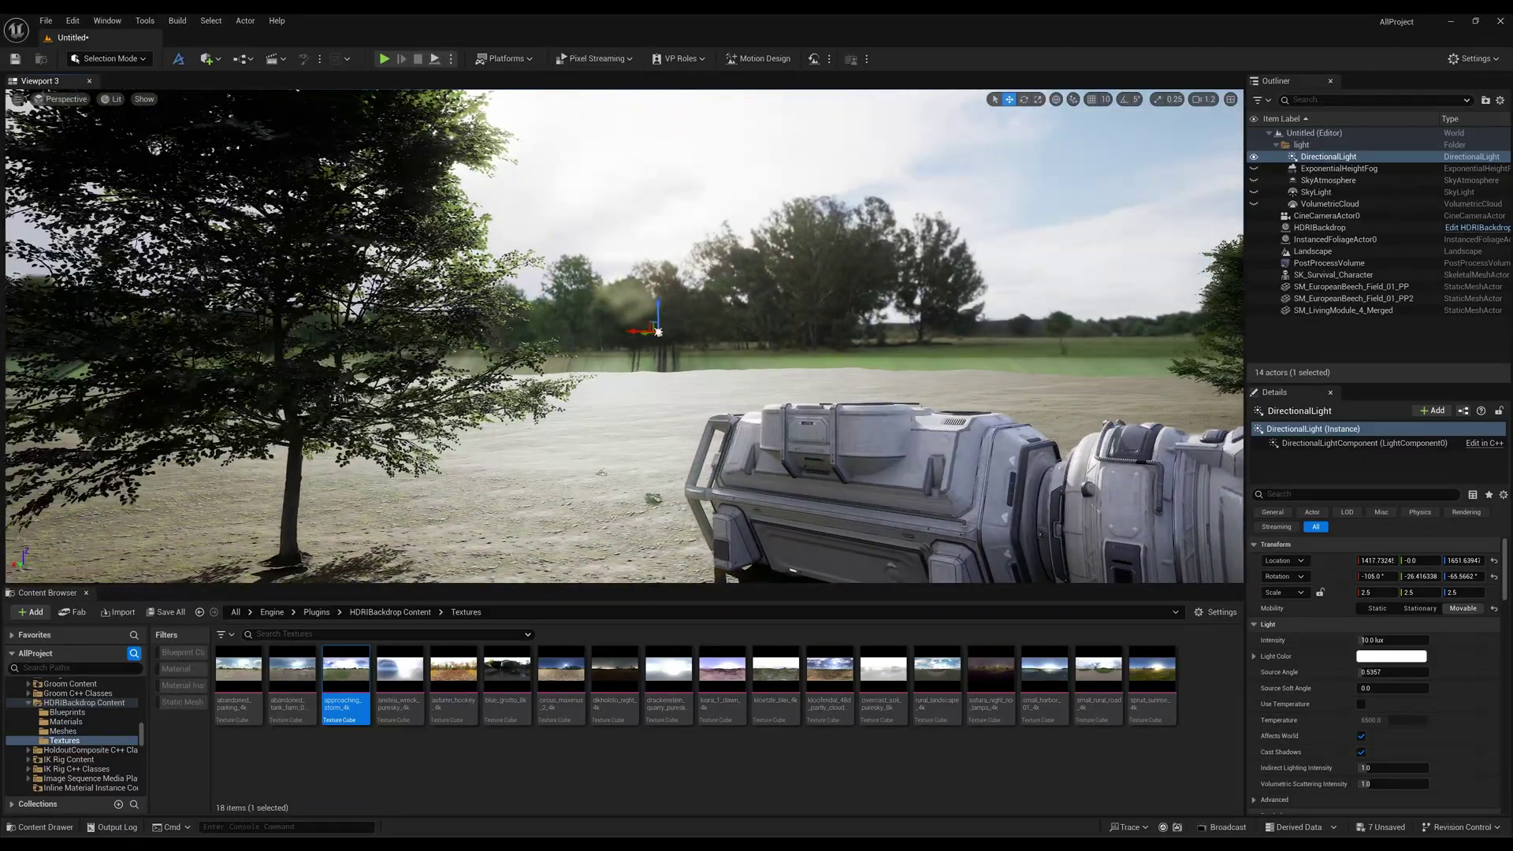
Select the sun and HDRIBackdrop with the rotate tool, then select CineCameraActor0 to preview it.
left_click(1346, 157)
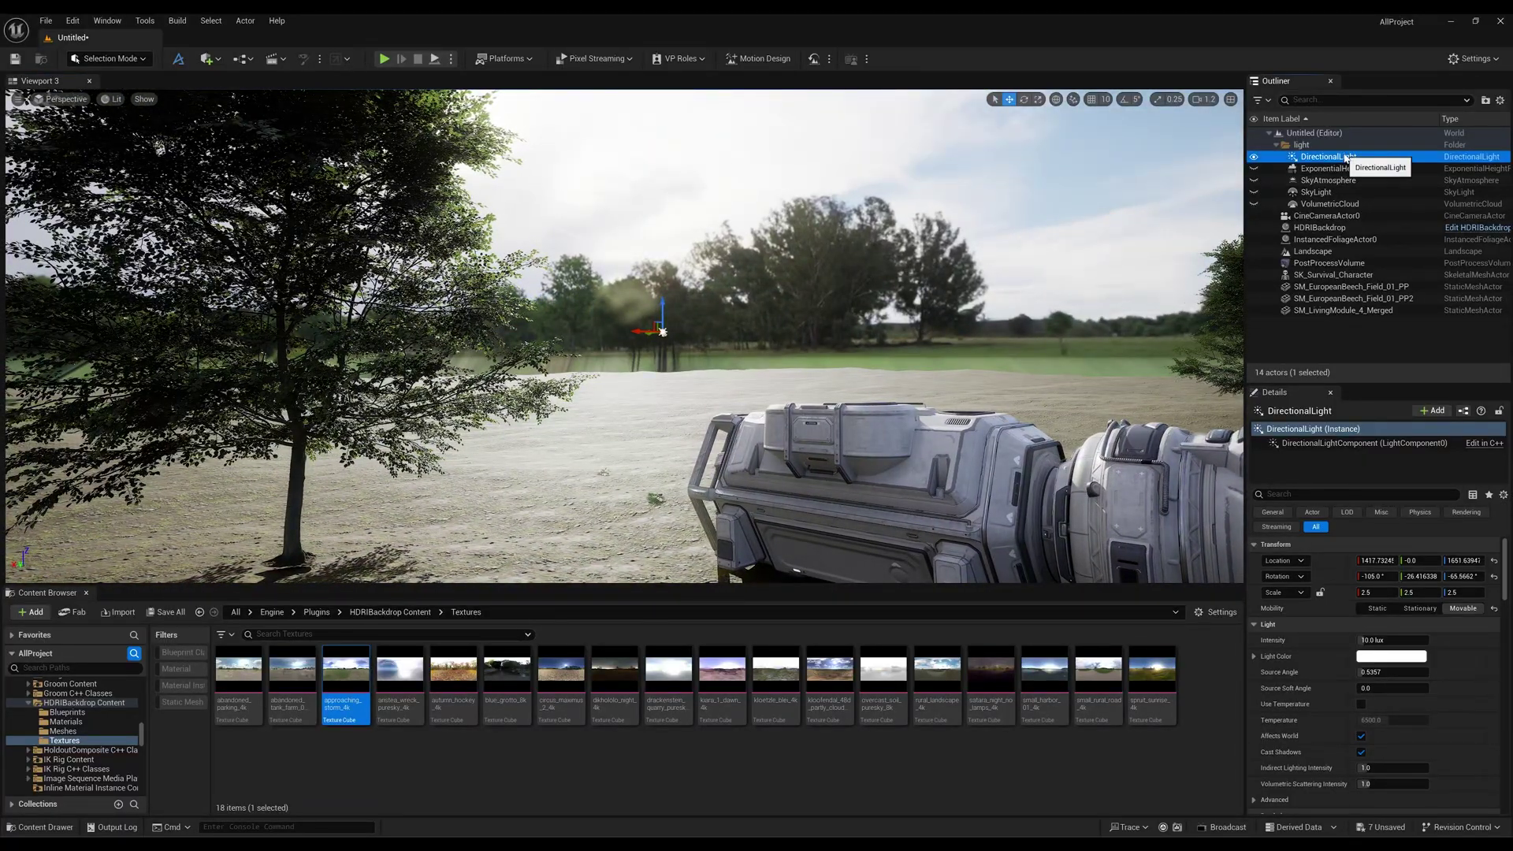
left_click(1331, 228, "ctrl")
mouse_move(678, 339)
right_mouse_down()
mouse_move(552, 339)
mouse_move(564, 366)
mouse_move(441, 505)
mouse_move(505, 442)
mouse_move(583, 473)
mouse_move(615, 339)
mouse_move(678, 355)
mouse_move(701, 332)
right_mouse_up()
key("e")
left_click(1337, 345)
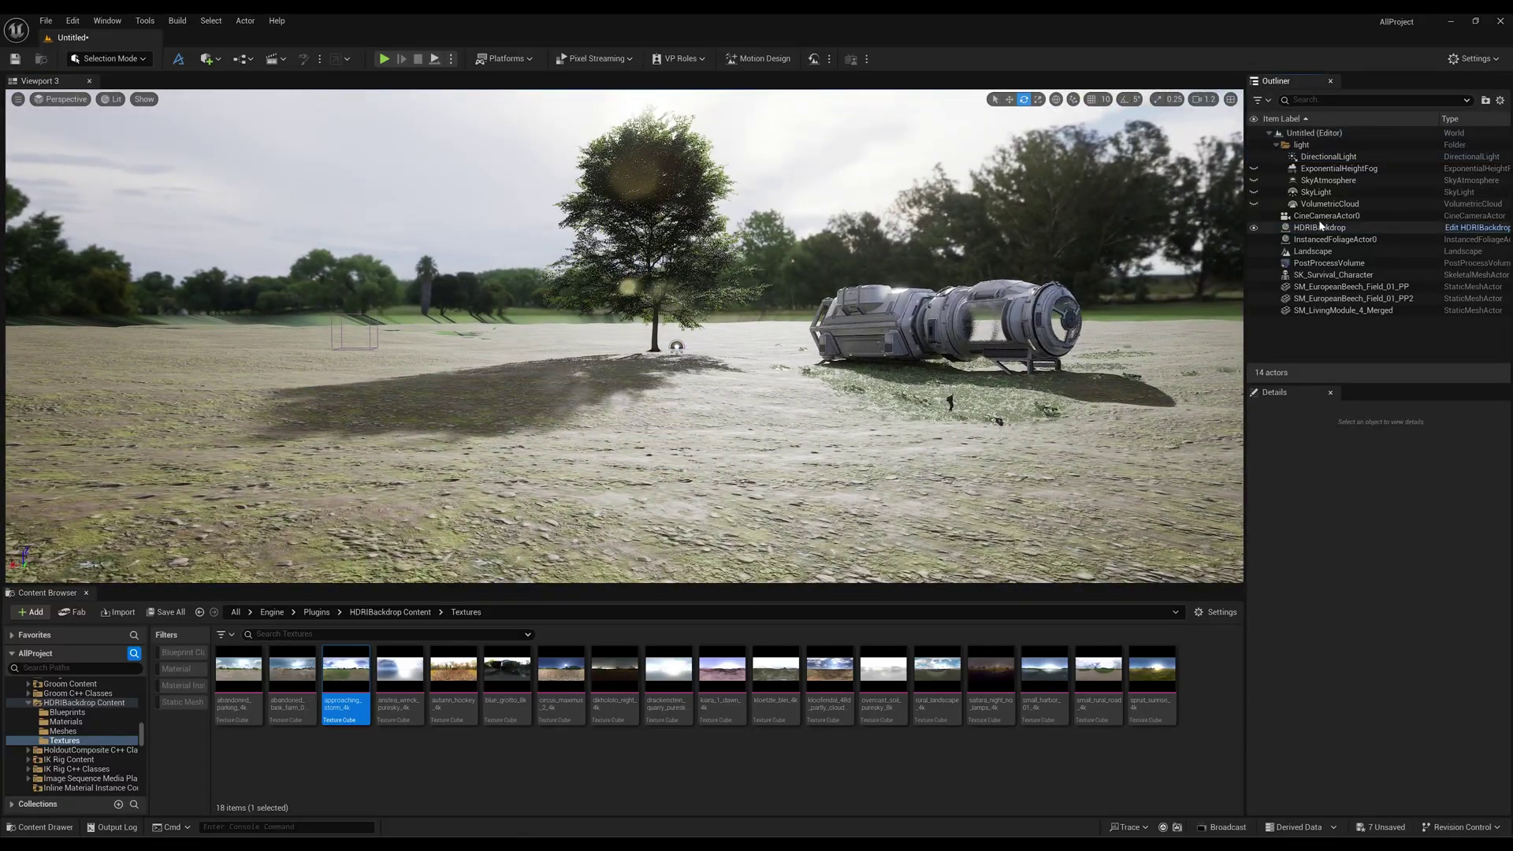
left_click(1328, 215)
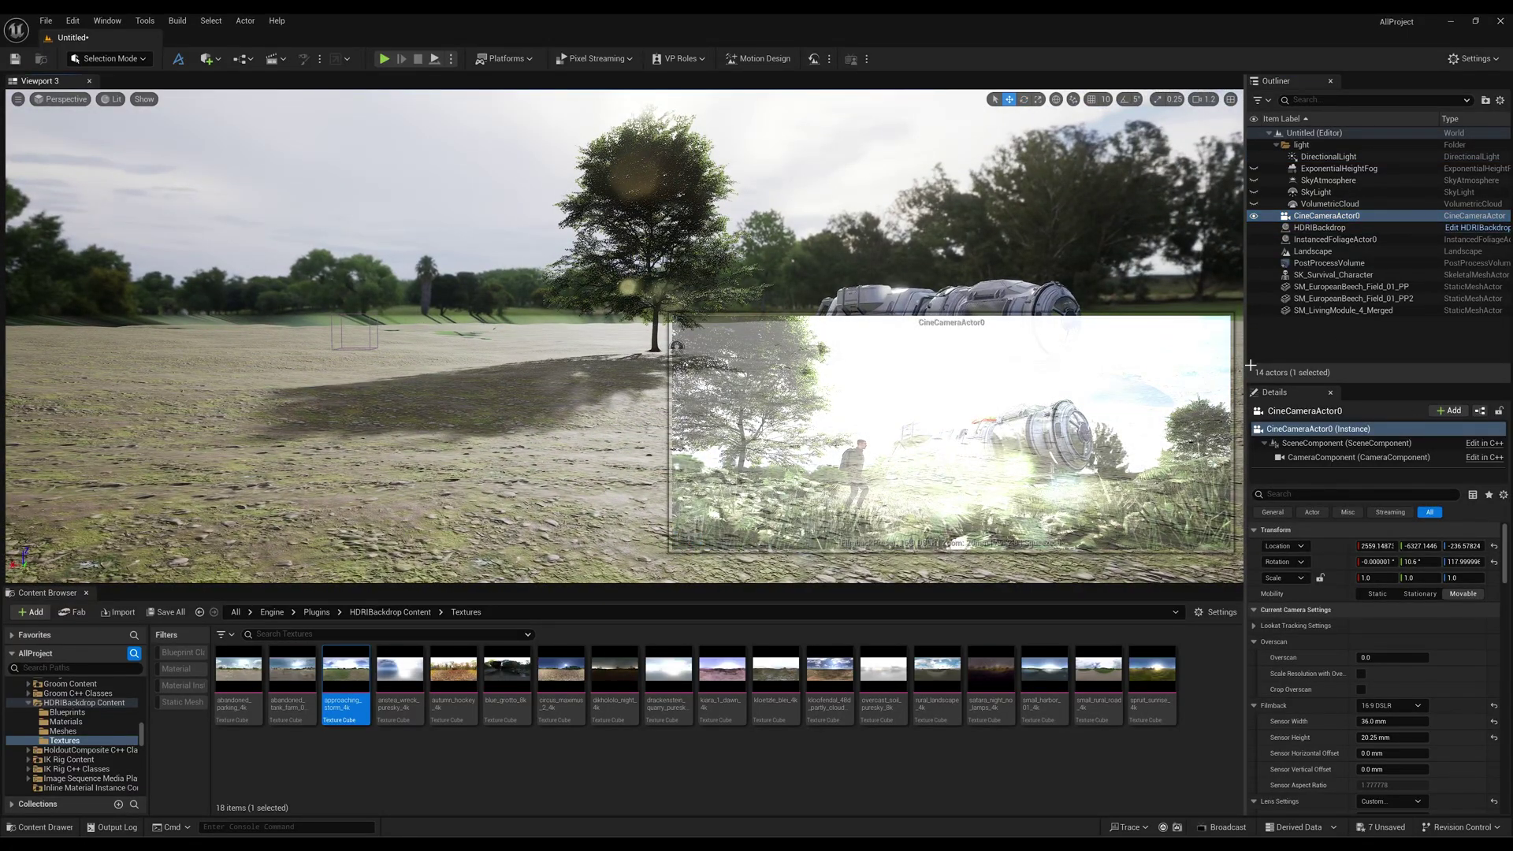
Yaw-rotate the DirectionalLight and HDRIBackdrop together to reframe the sky and shadows.
left_click(1323, 157)
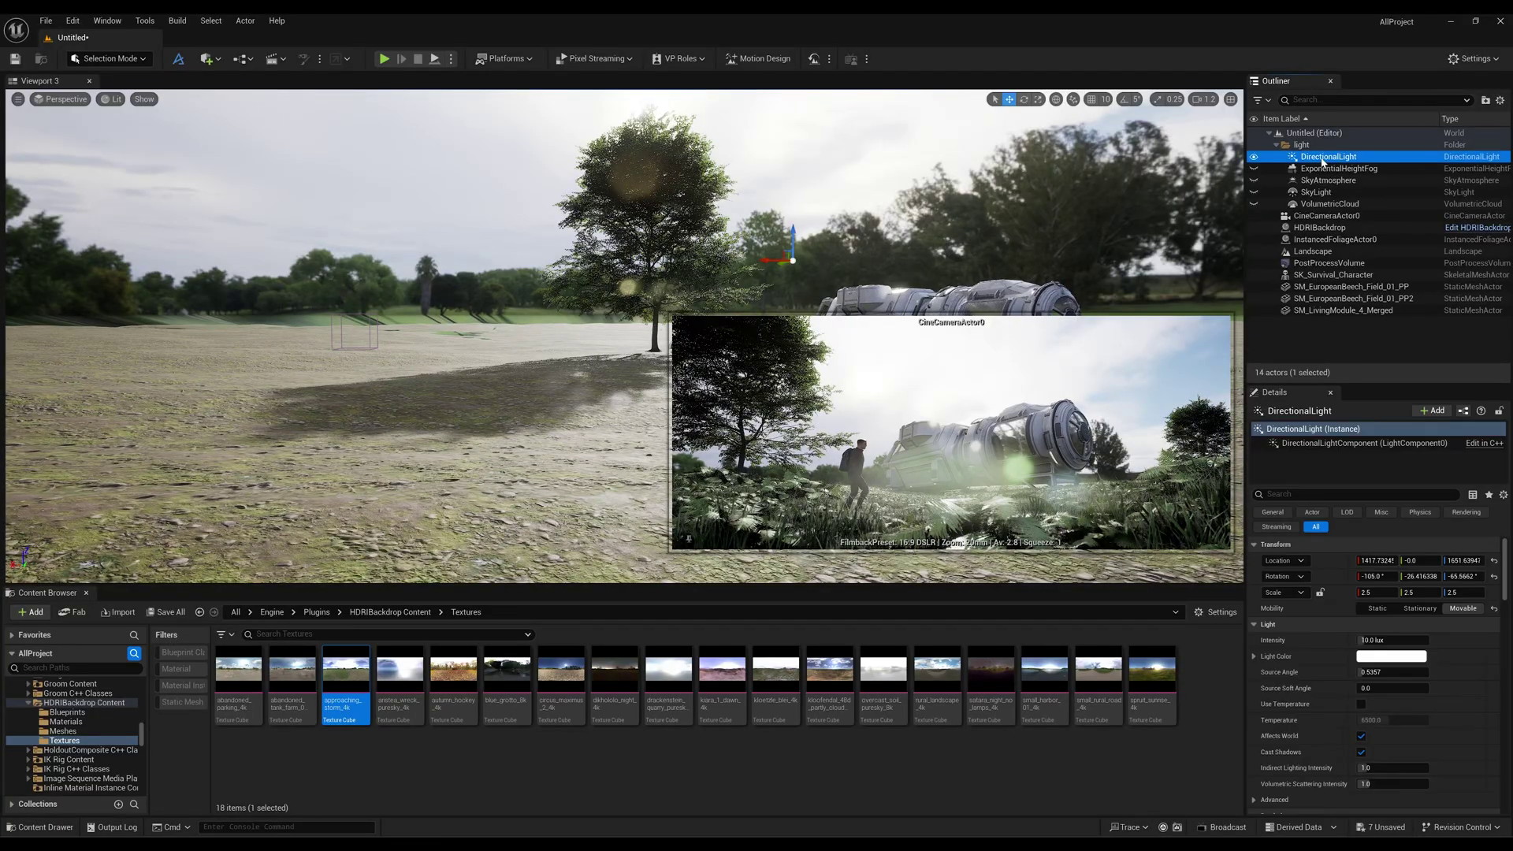
left_click(1323, 228, "ctrl")
mouse_move(409, 526)
right_mouse_down()
mouse_move(501, 526)
mouse_move(426, 540)
right_mouse_up()
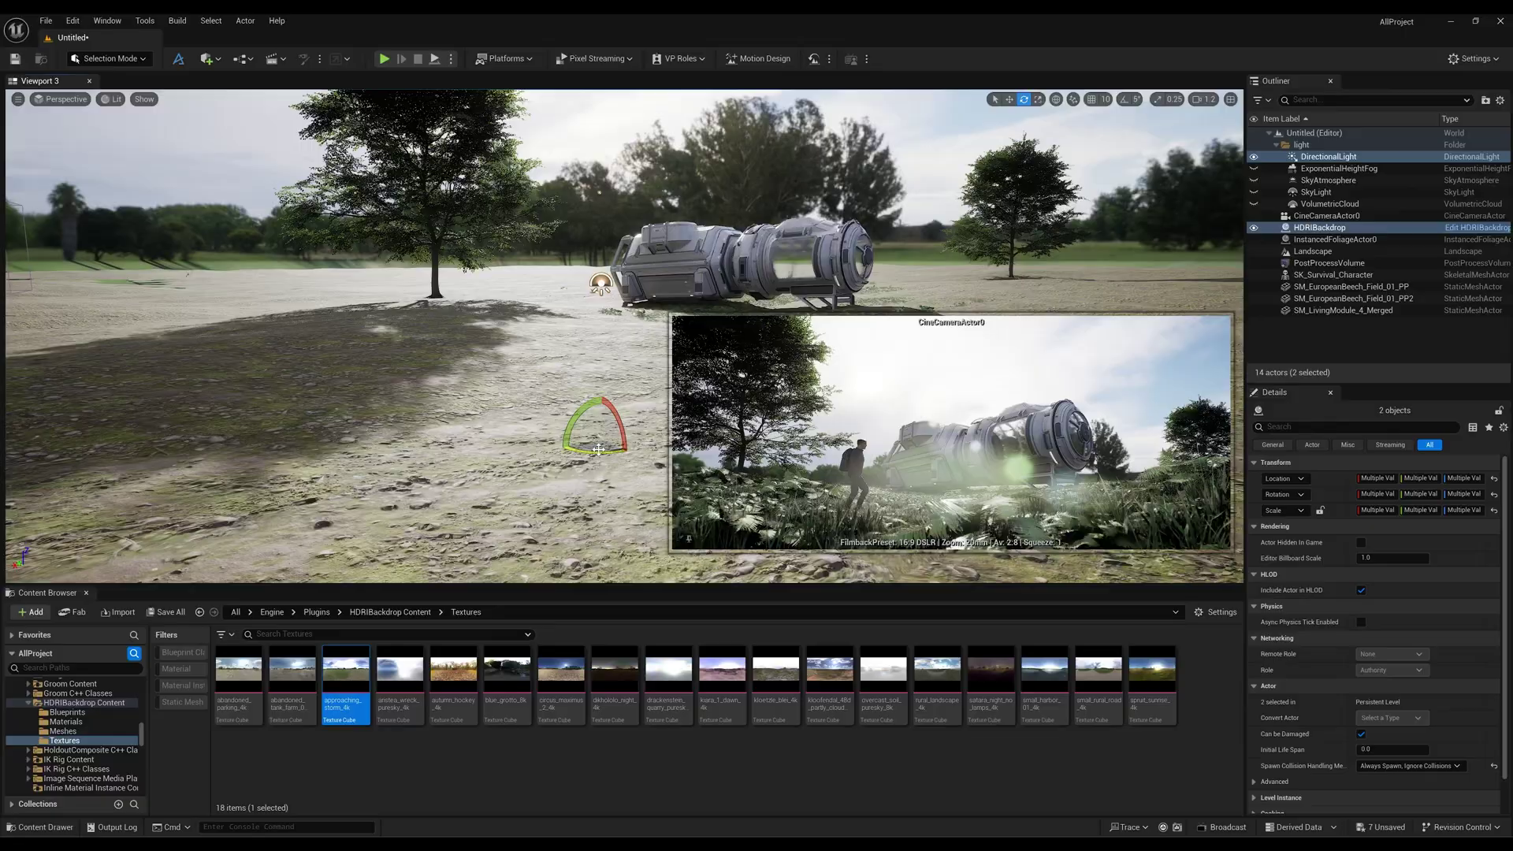
mouse_move(599, 452)
left_mouse_down()
mouse_move(616, 453)
mouse_move(600, 453)
left_mouse_up()
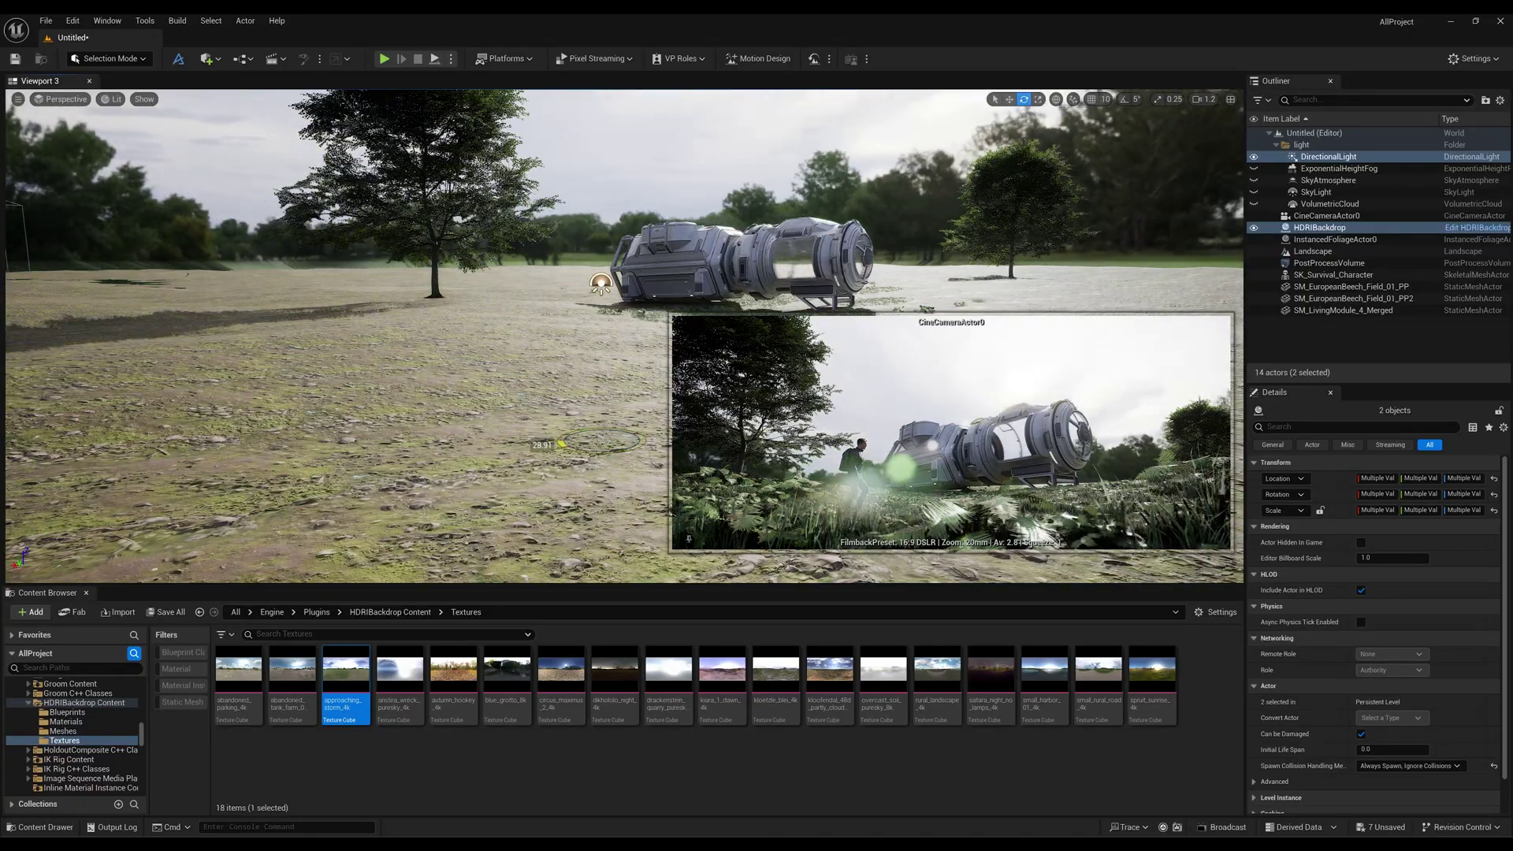
left_click_drag(600, 452, 600, 440, "ctrl")
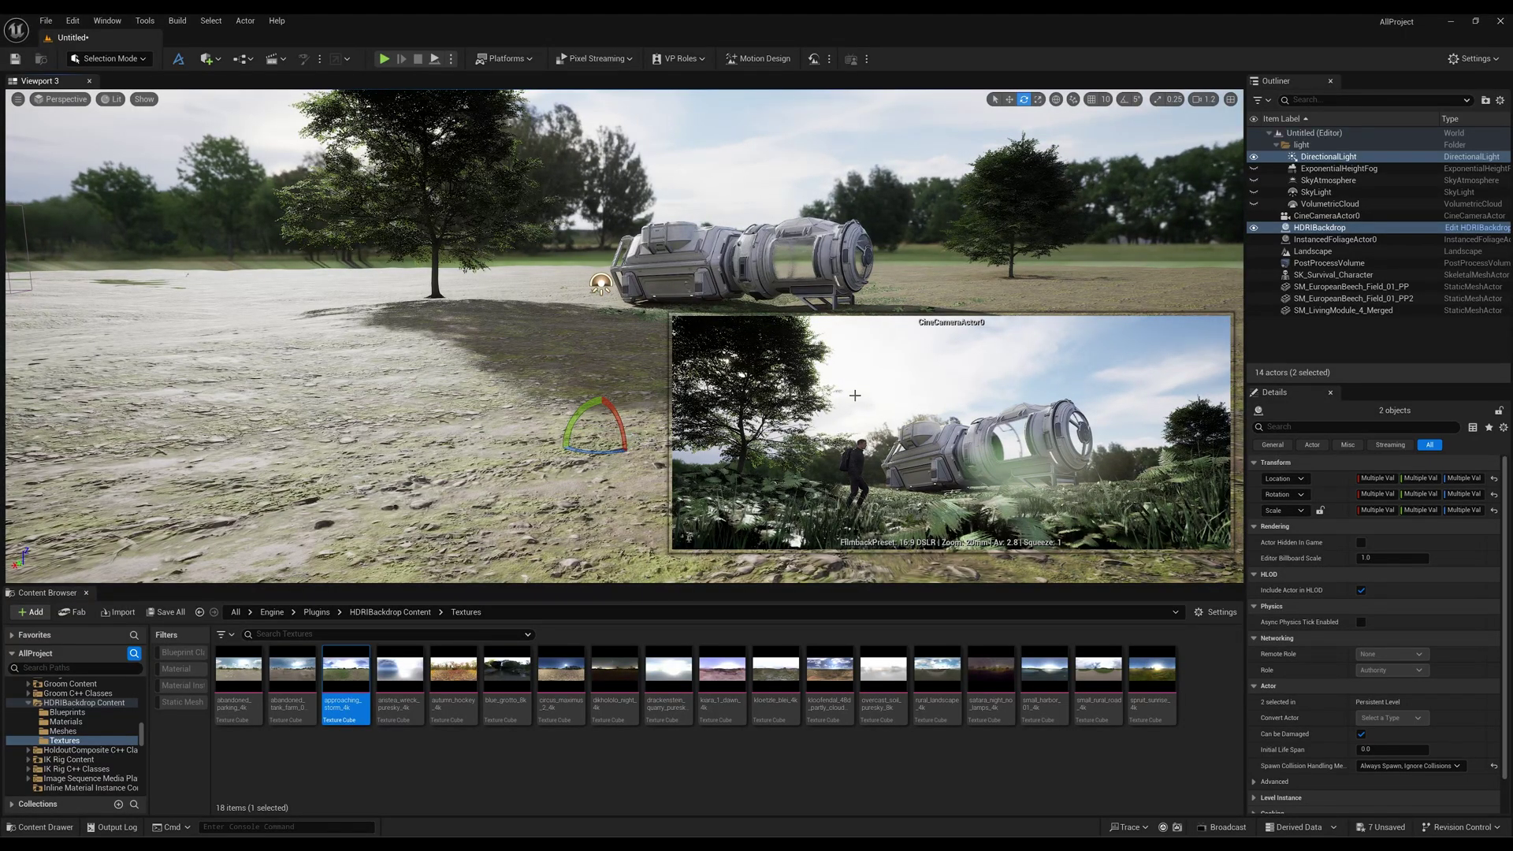
left_click(1352, 345)
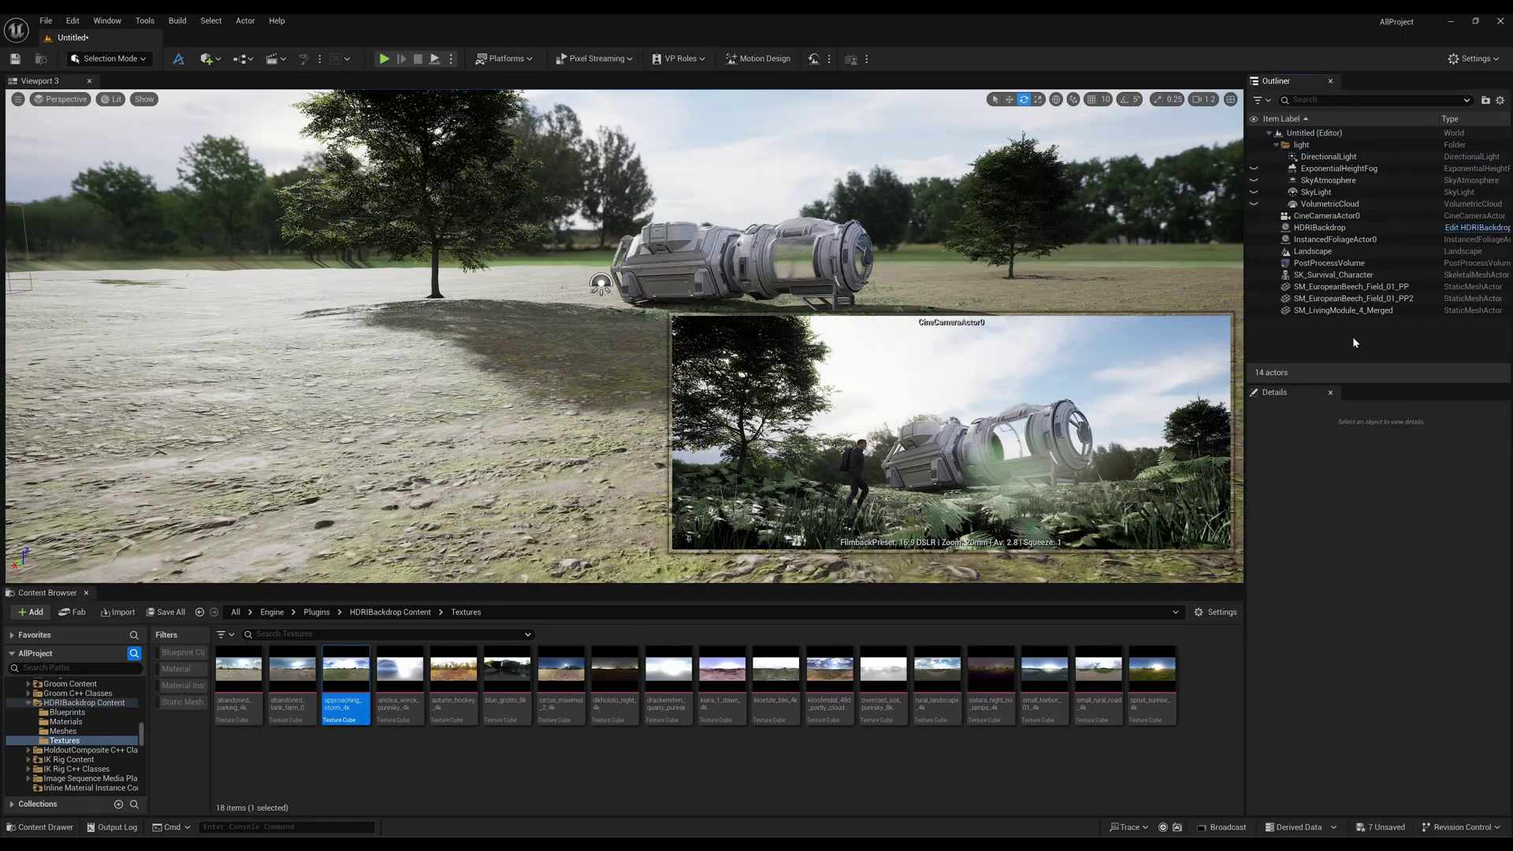
Toggle the ExponentialHeightFog's visibility to compare the scene with and without fog.
left_click(1324, 168)
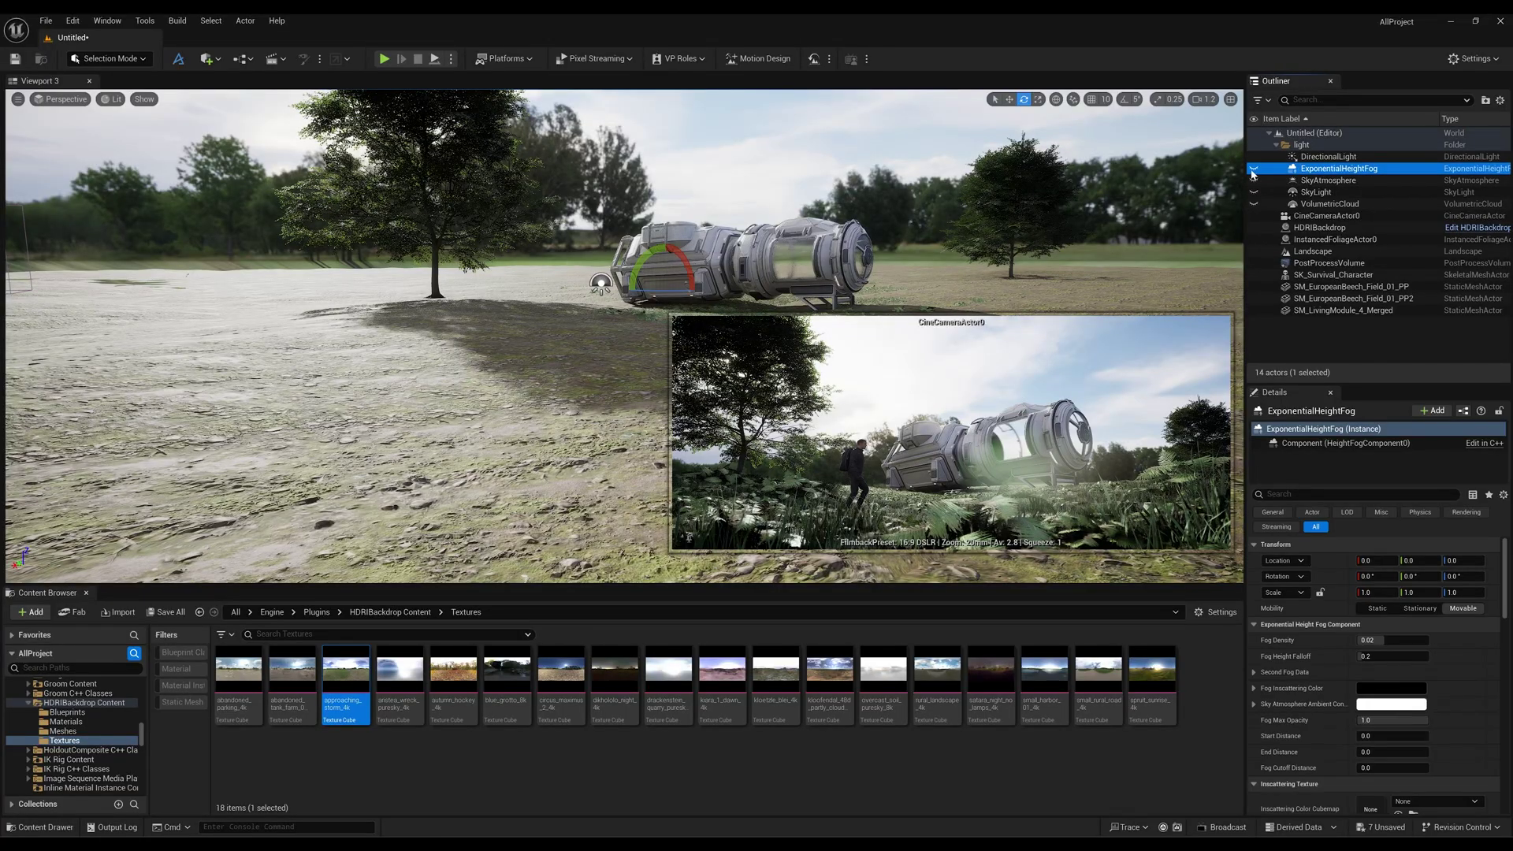
left_click(1255, 169)
left_click(1254, 169)
left_click(1255, 169)
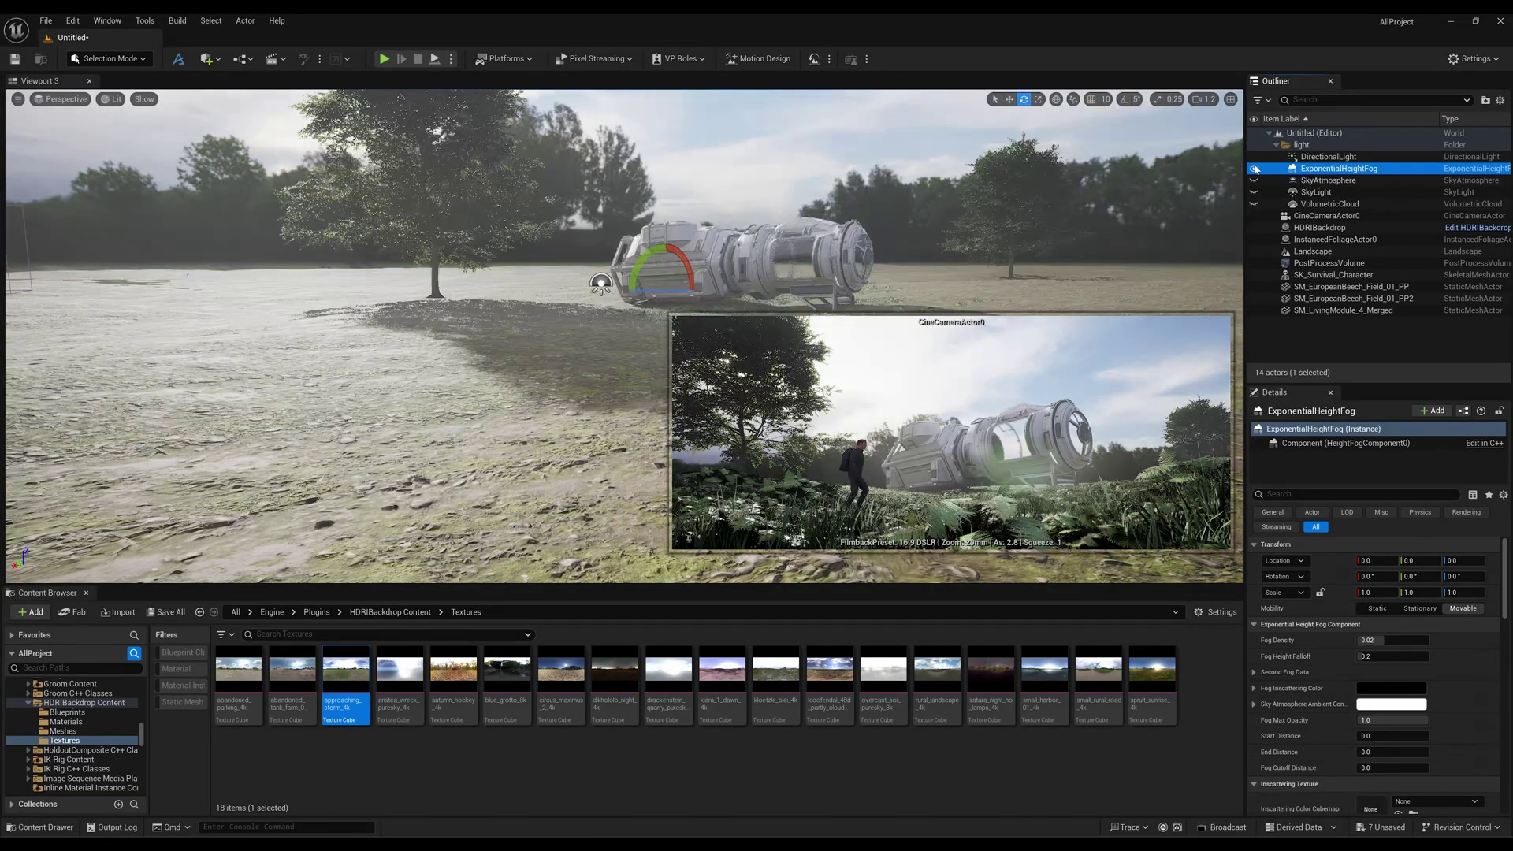
left_click(1256, 168)
left_click(1256, 169)
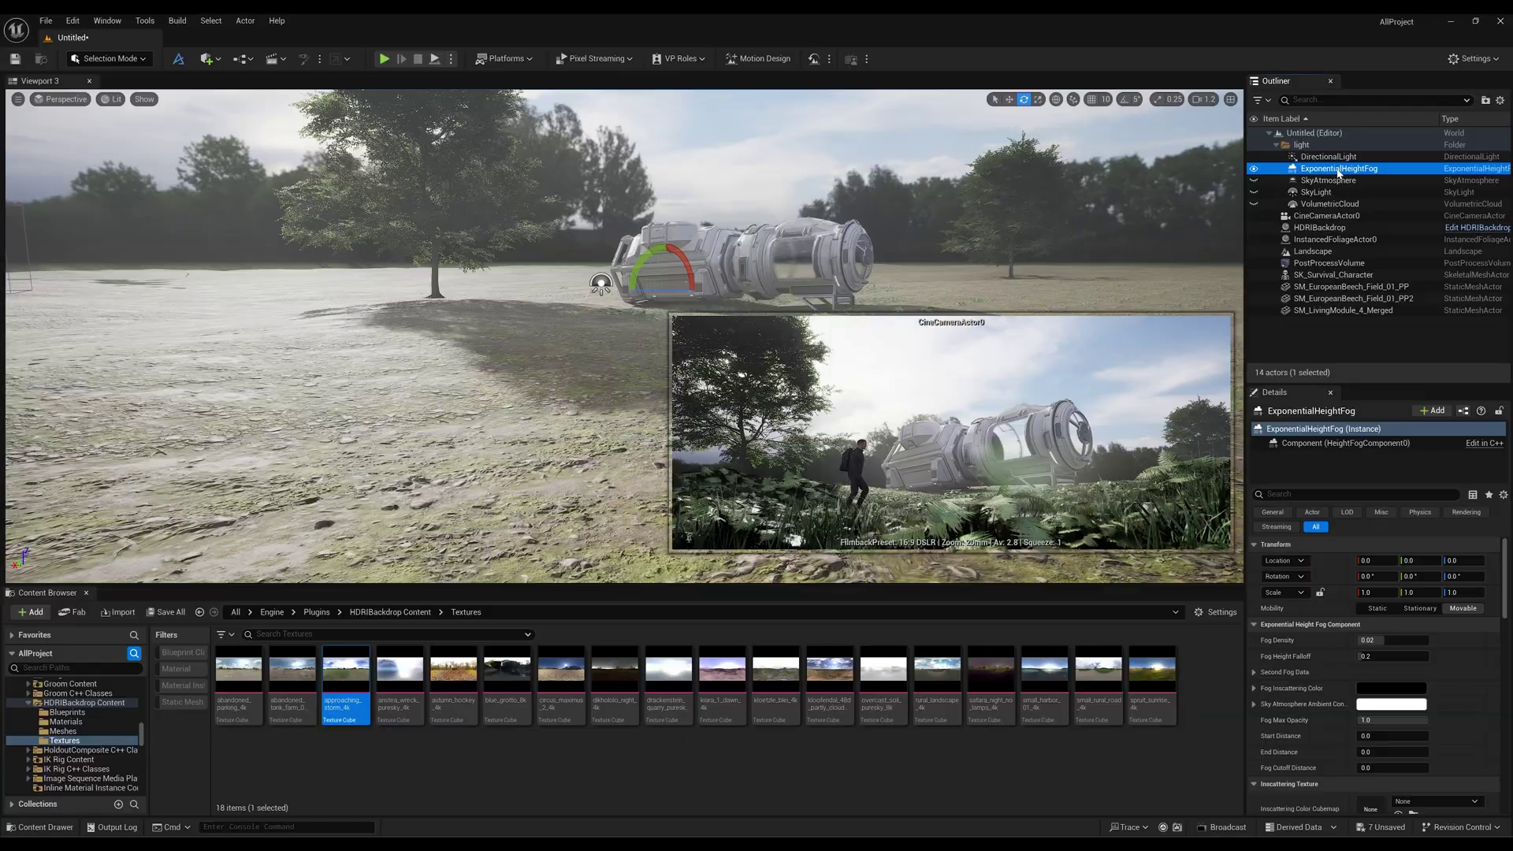
Try Fog Density values 0.01 and 0.1, then reset it to 0.02.
left_click(1377, 641)
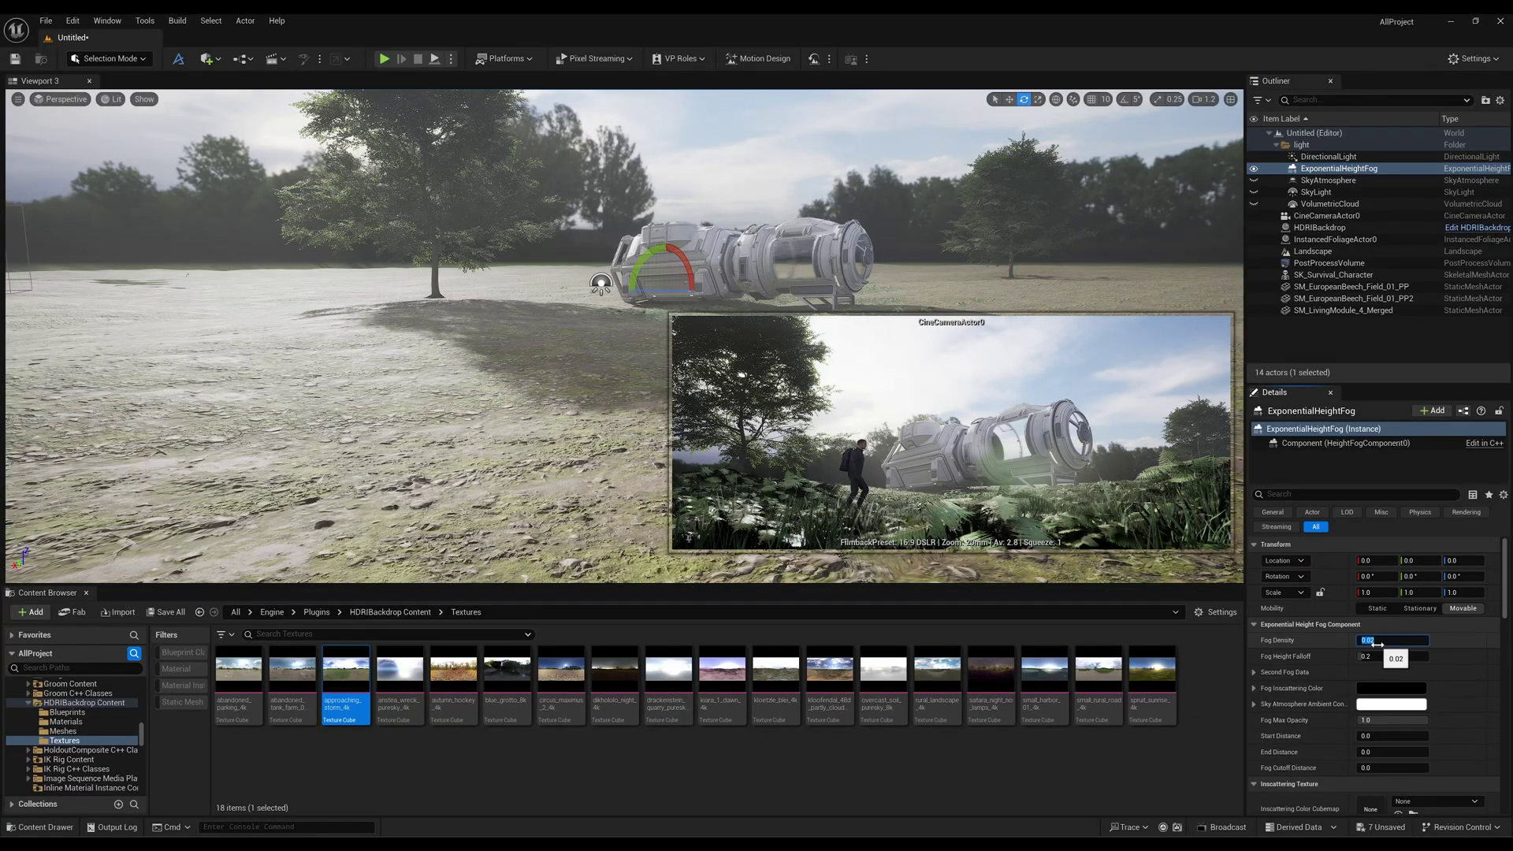
type(".01")
key("Return")
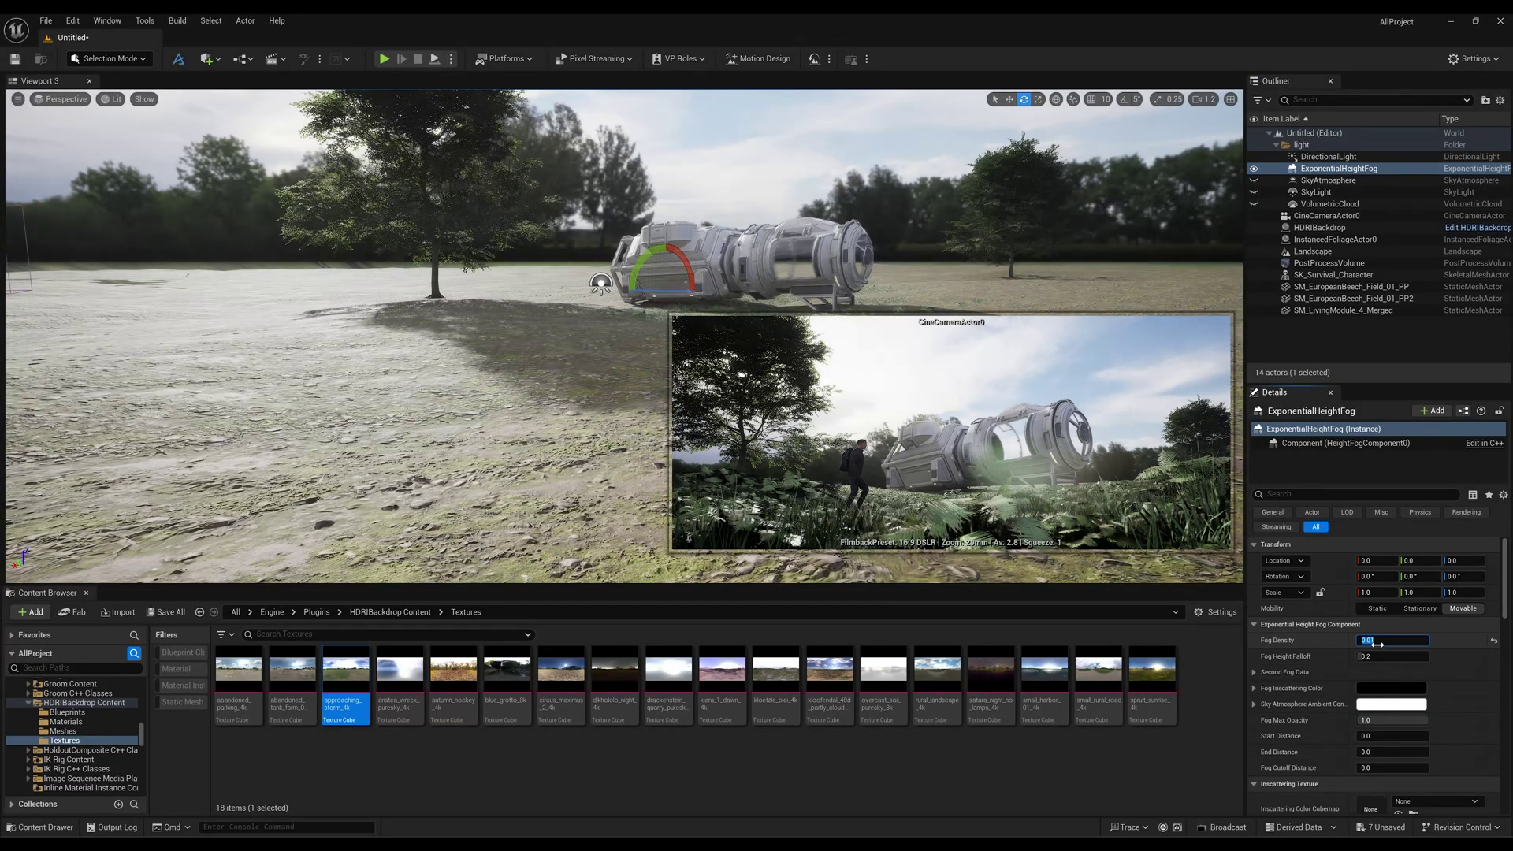
key("Return")
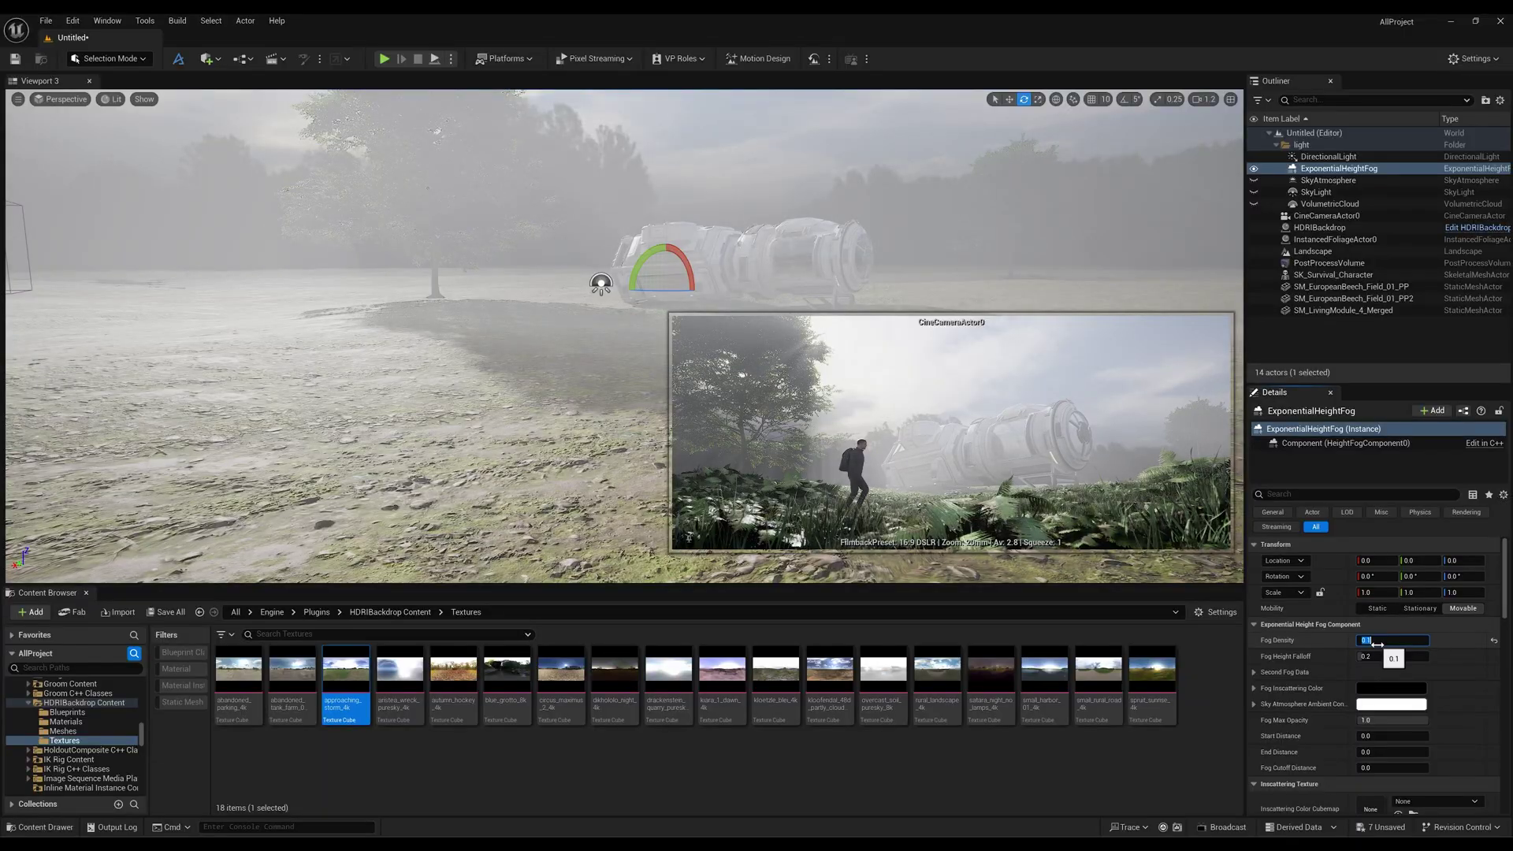
left_click(1492, 640)
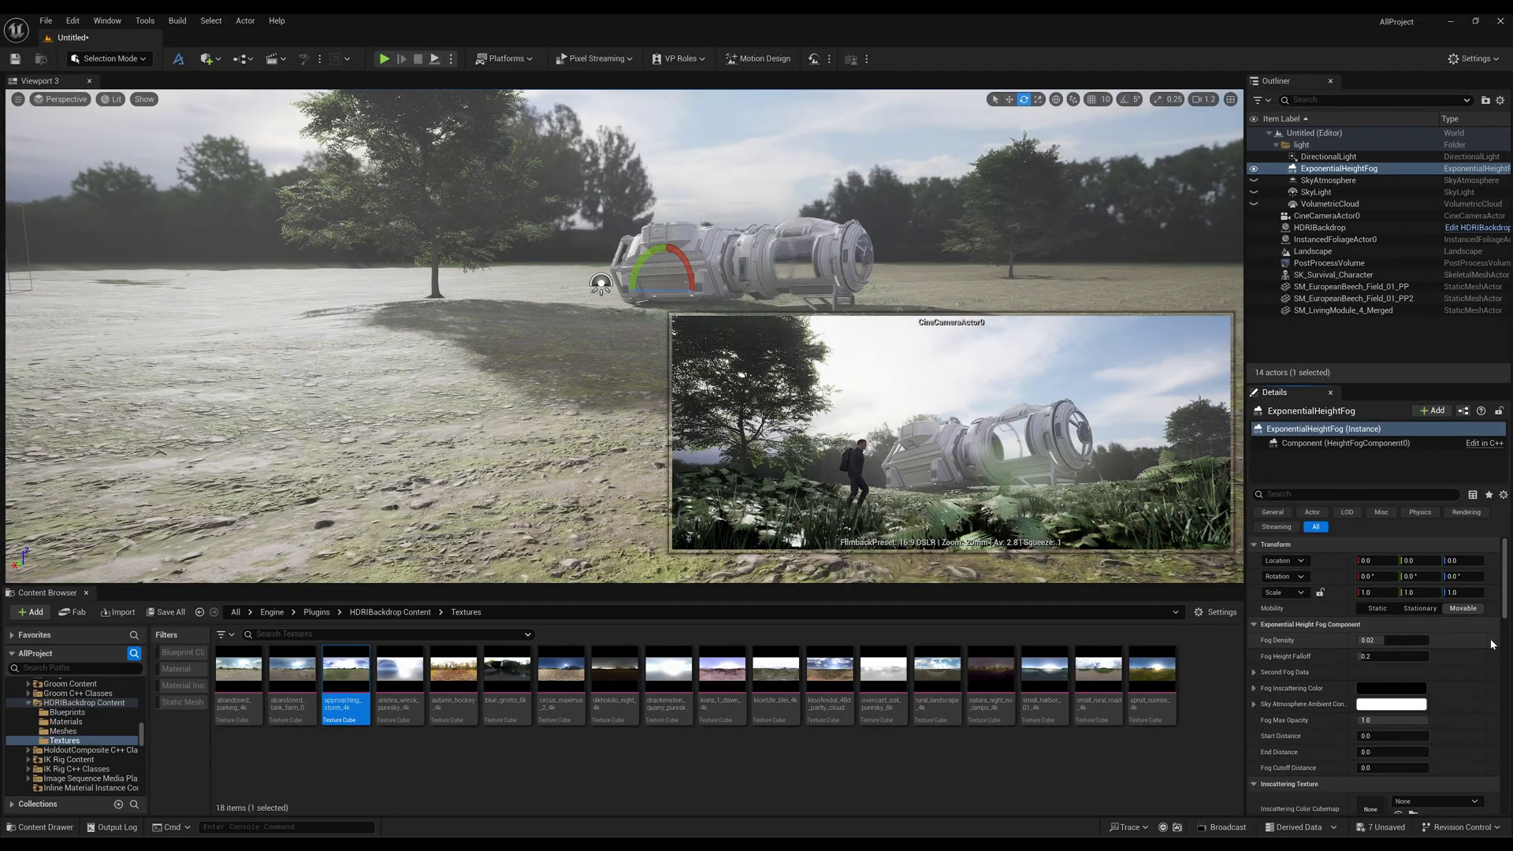
Try Extinction Scale 2.0 and a higher Scattering Distribution, then reset them to 1.0 and 0.2.
scroll(1340, 709, "down", 6)
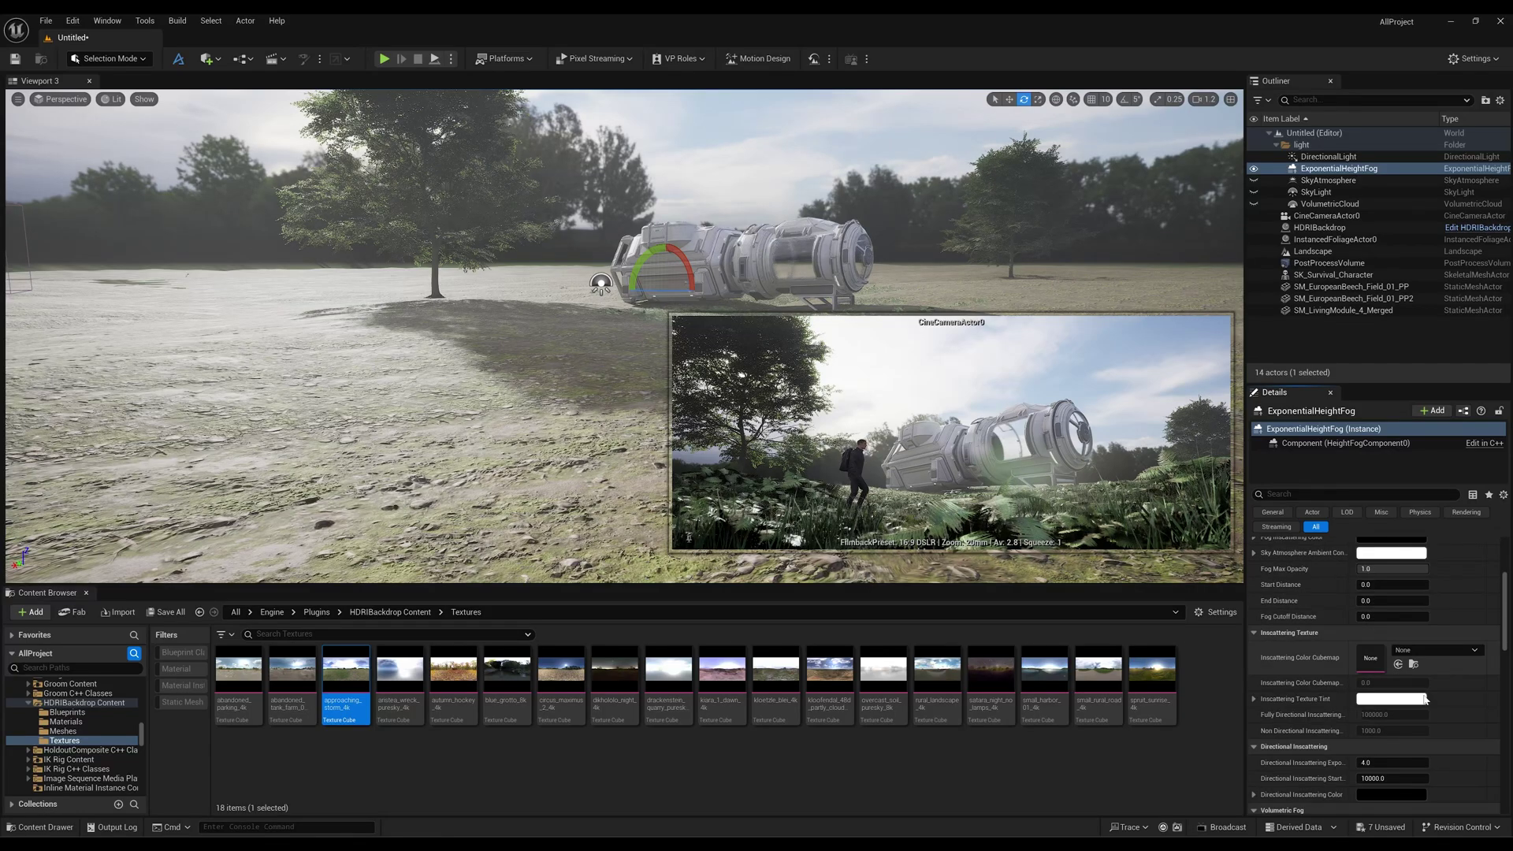
scroll(1315, 724, "down", 5)
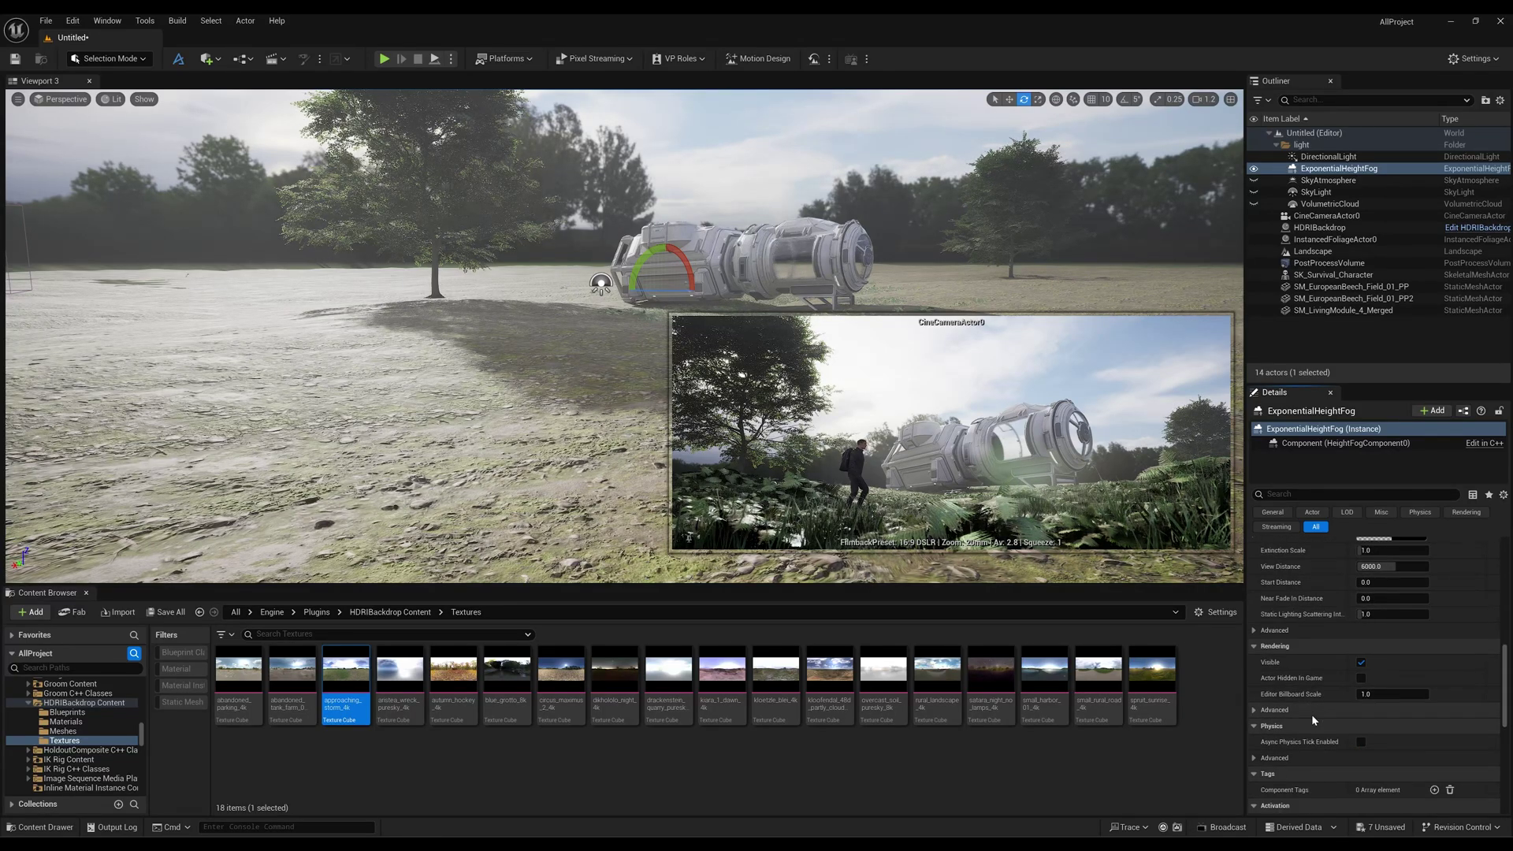
scroll(1312, 706, "up", 3)
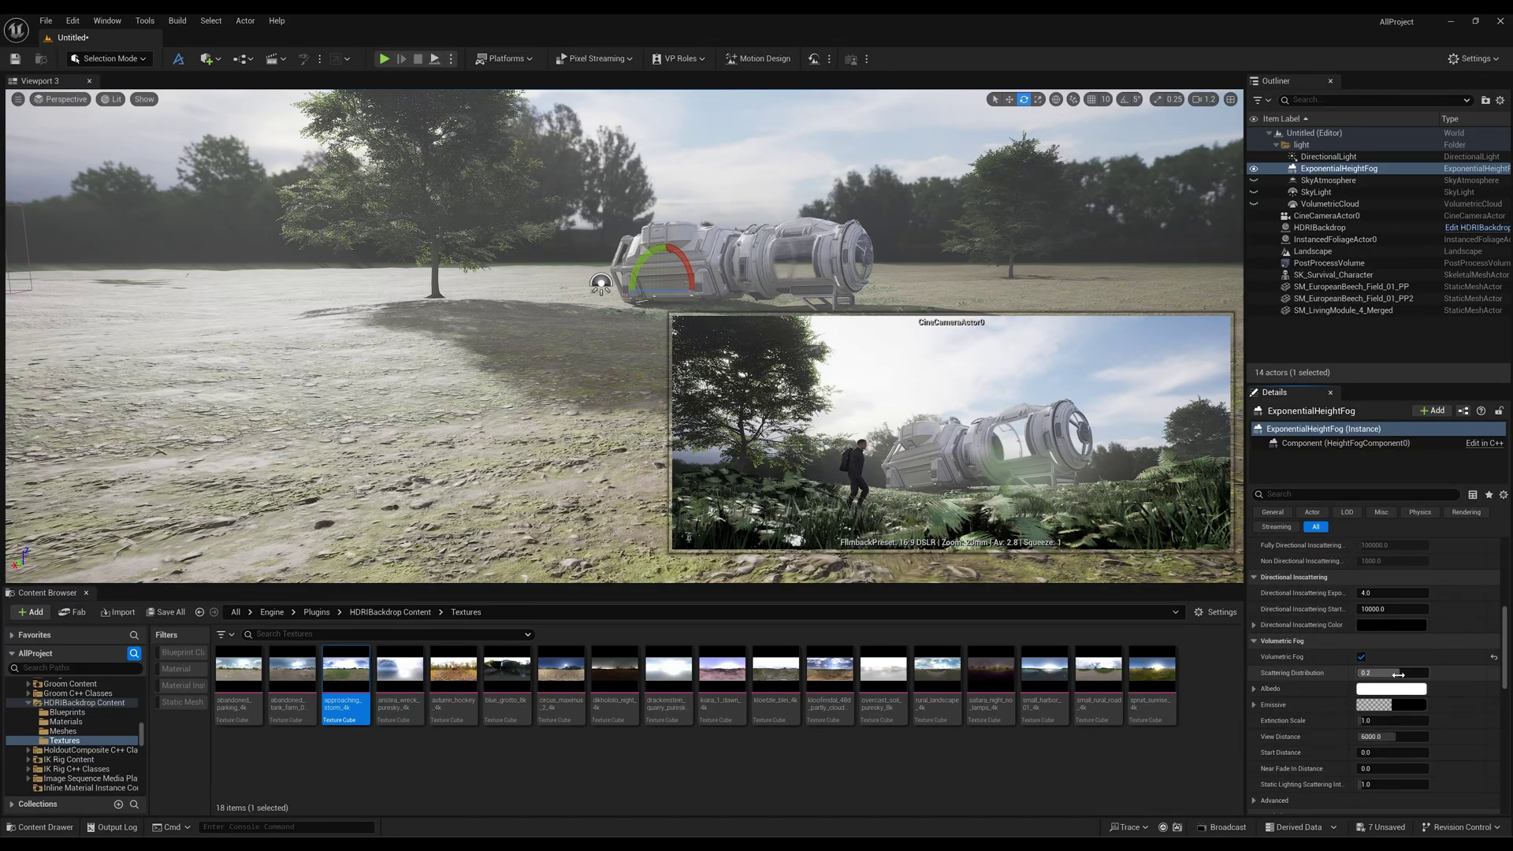
left_click_drag(1392, 672, 1399, 673)
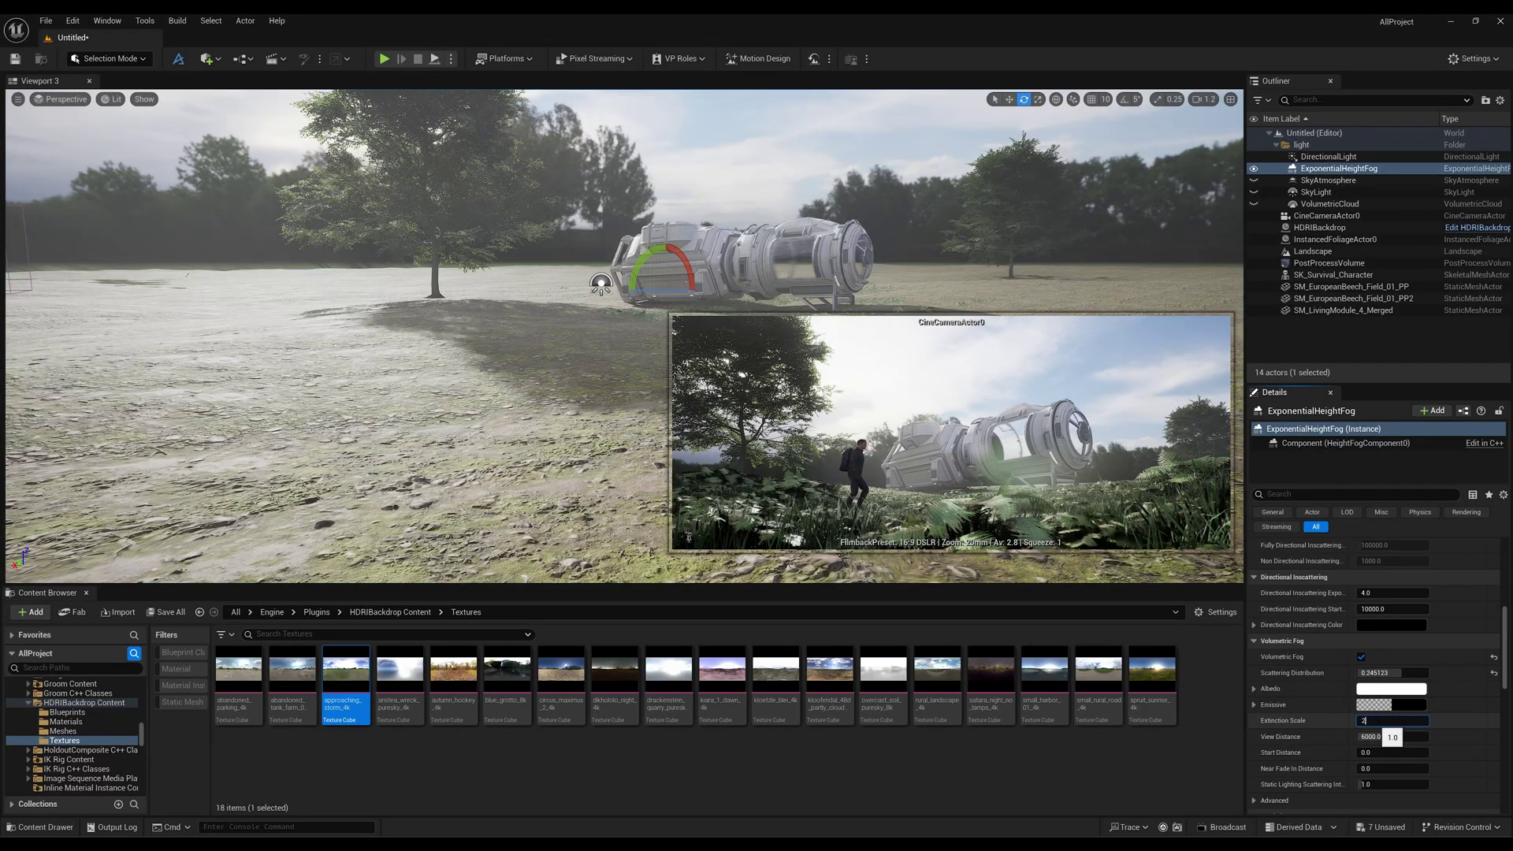
key("Return")
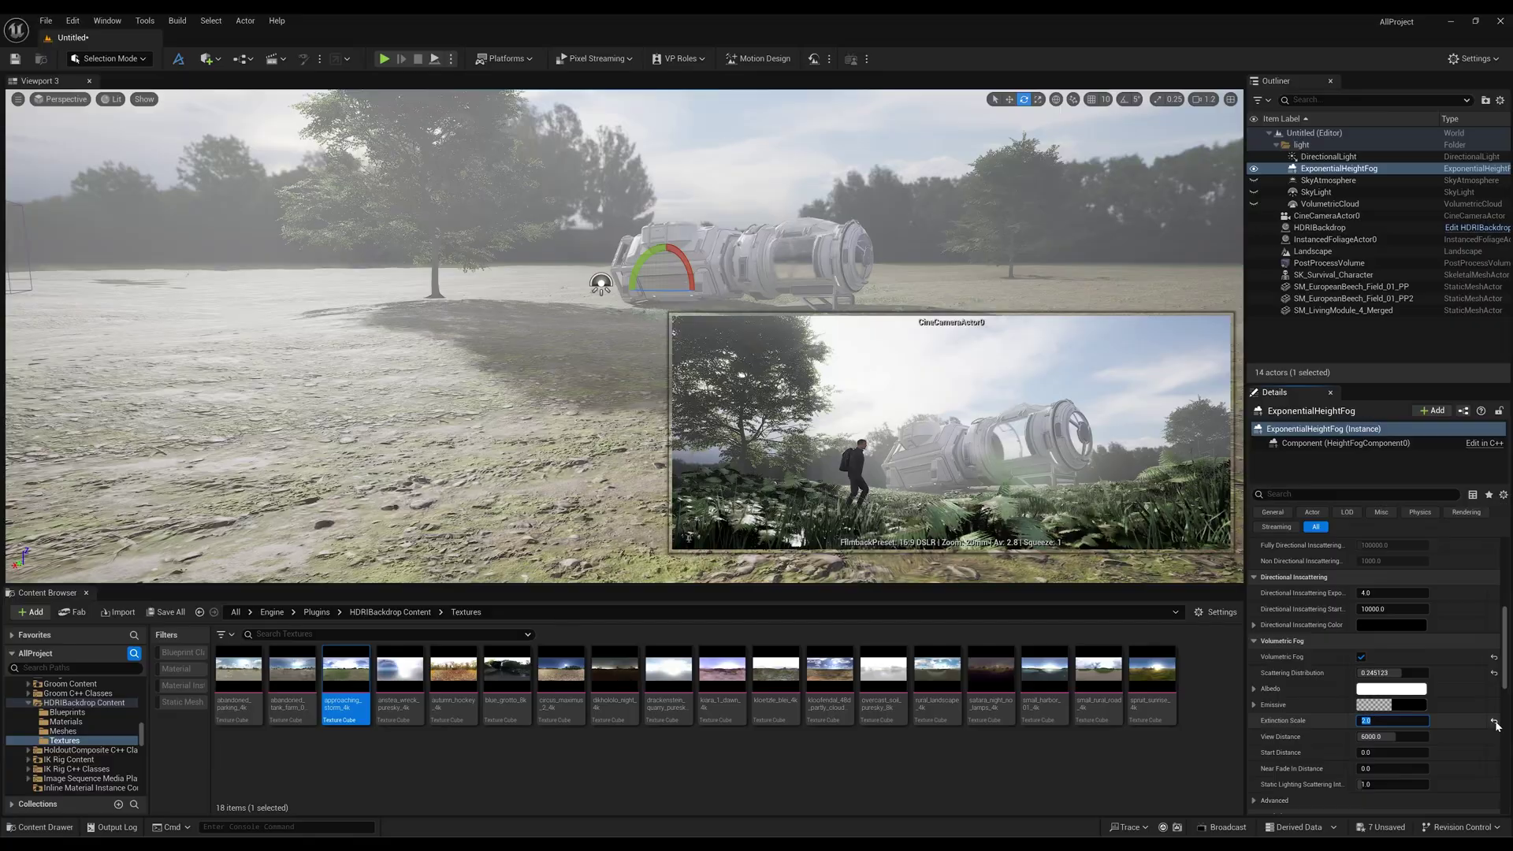
left_click(1494, 721)
left_click(1494, 673)
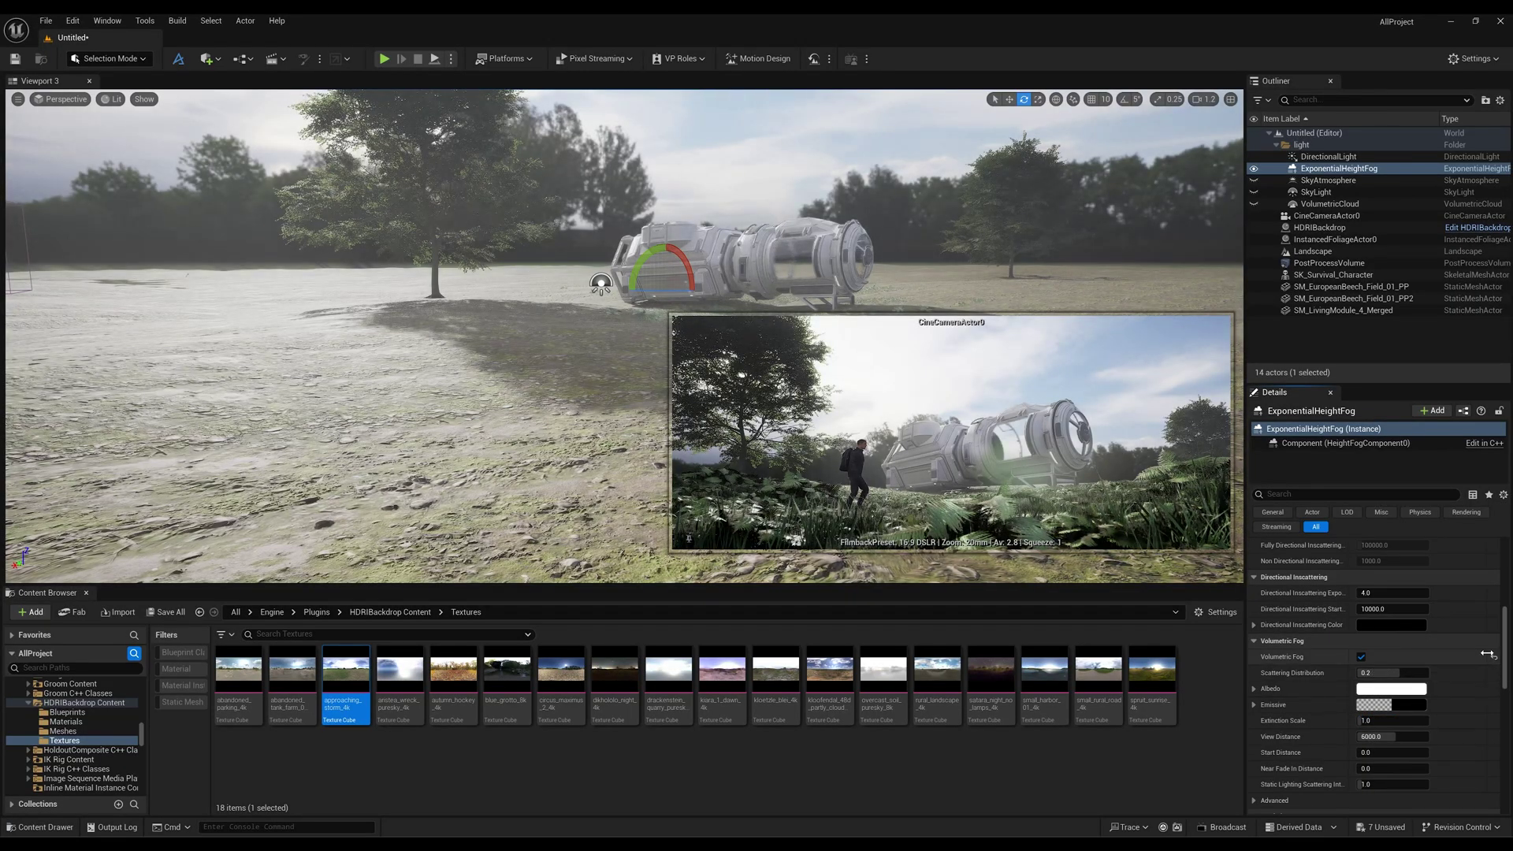
Sample a pale blue (B2CAE0) from the sky as the volumetric fog Albedo.
left_click(1407, 691)
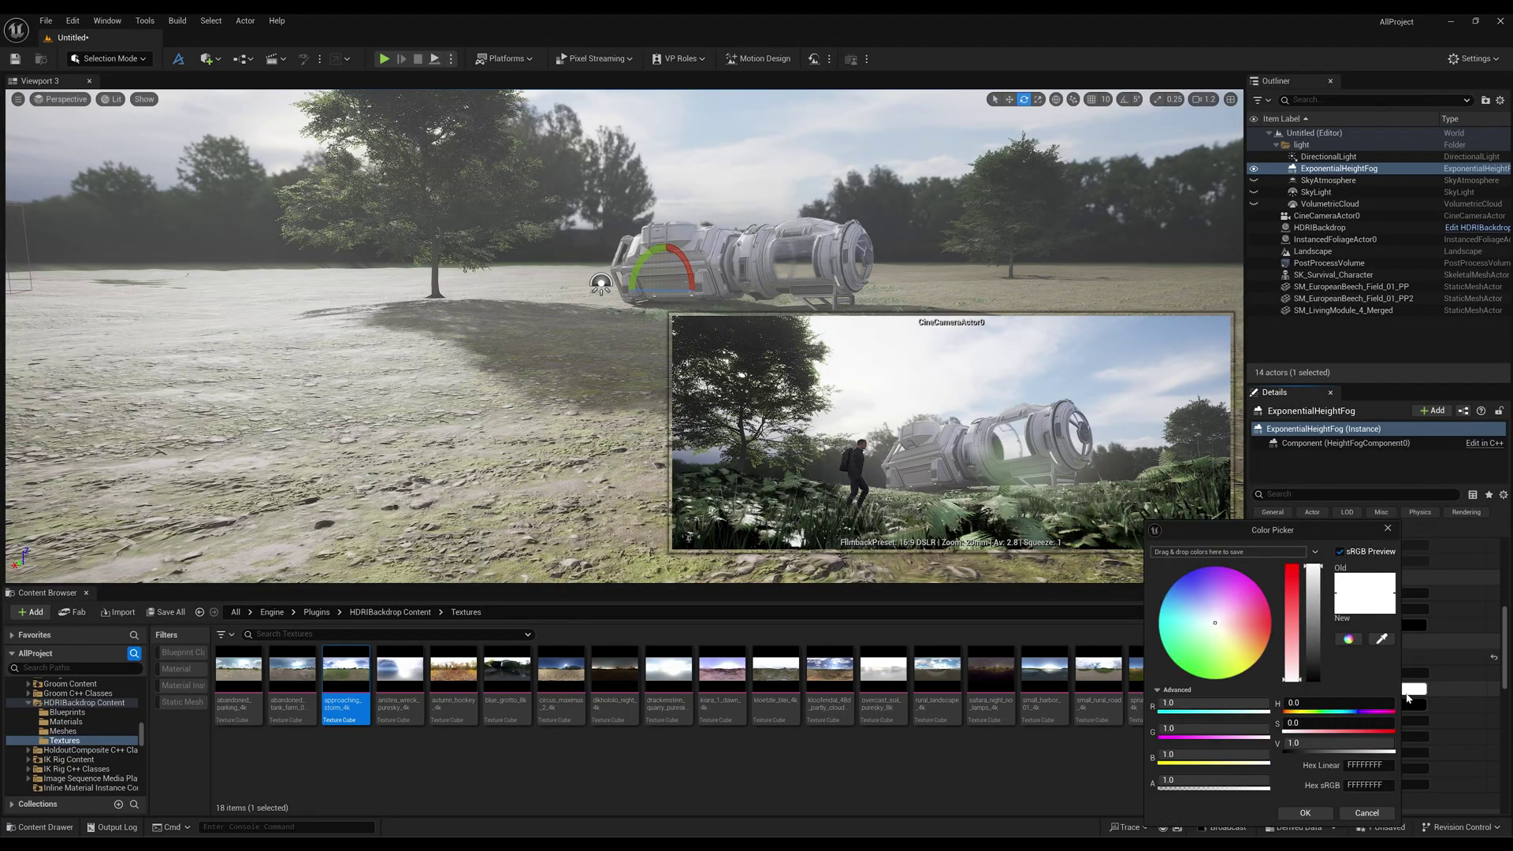
left_click(1382, 638)
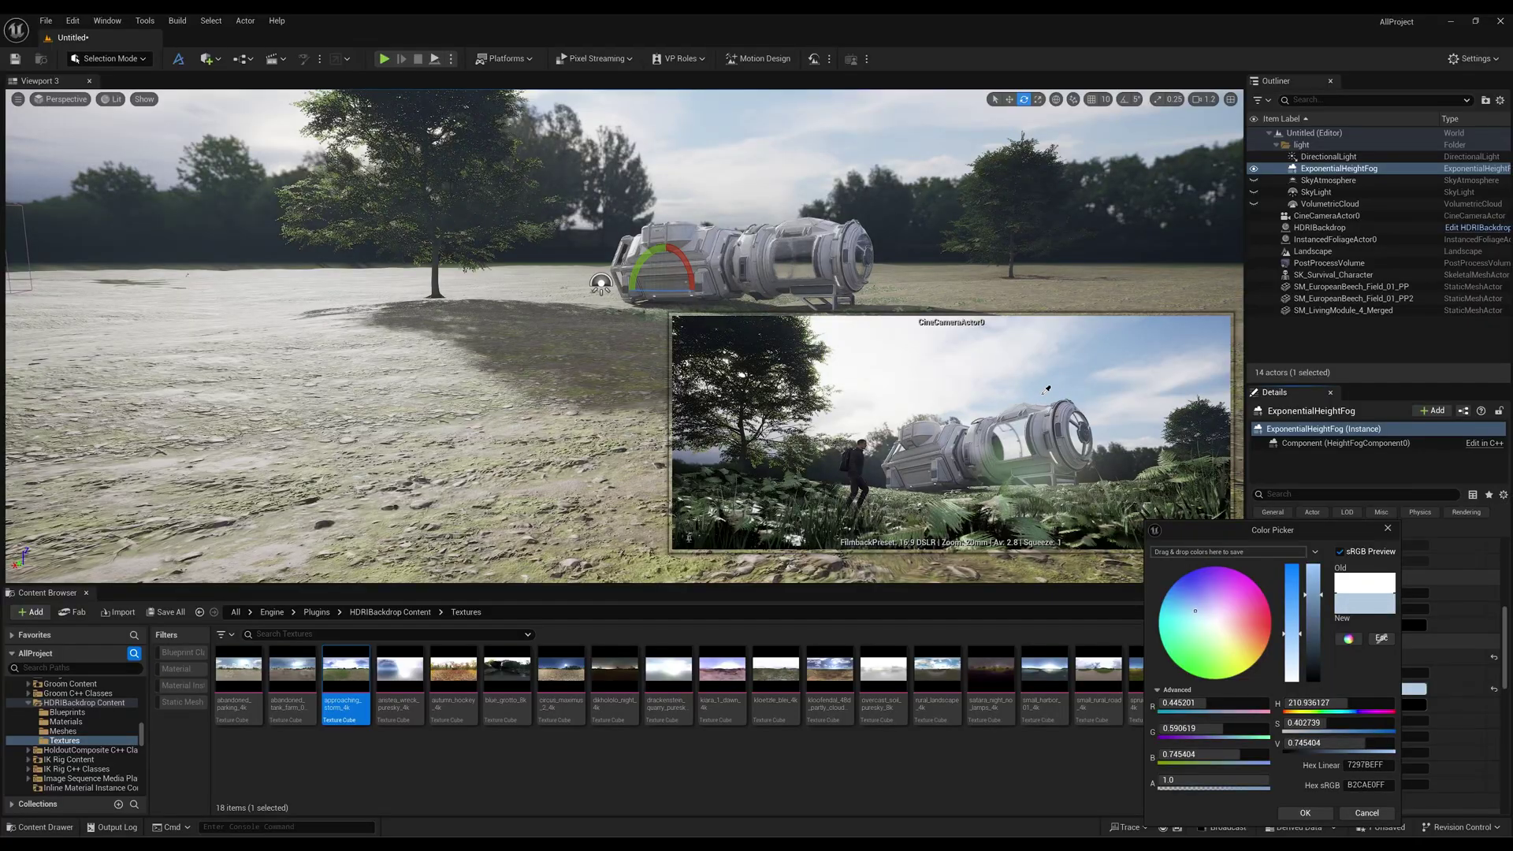
left_click(1156, 570)
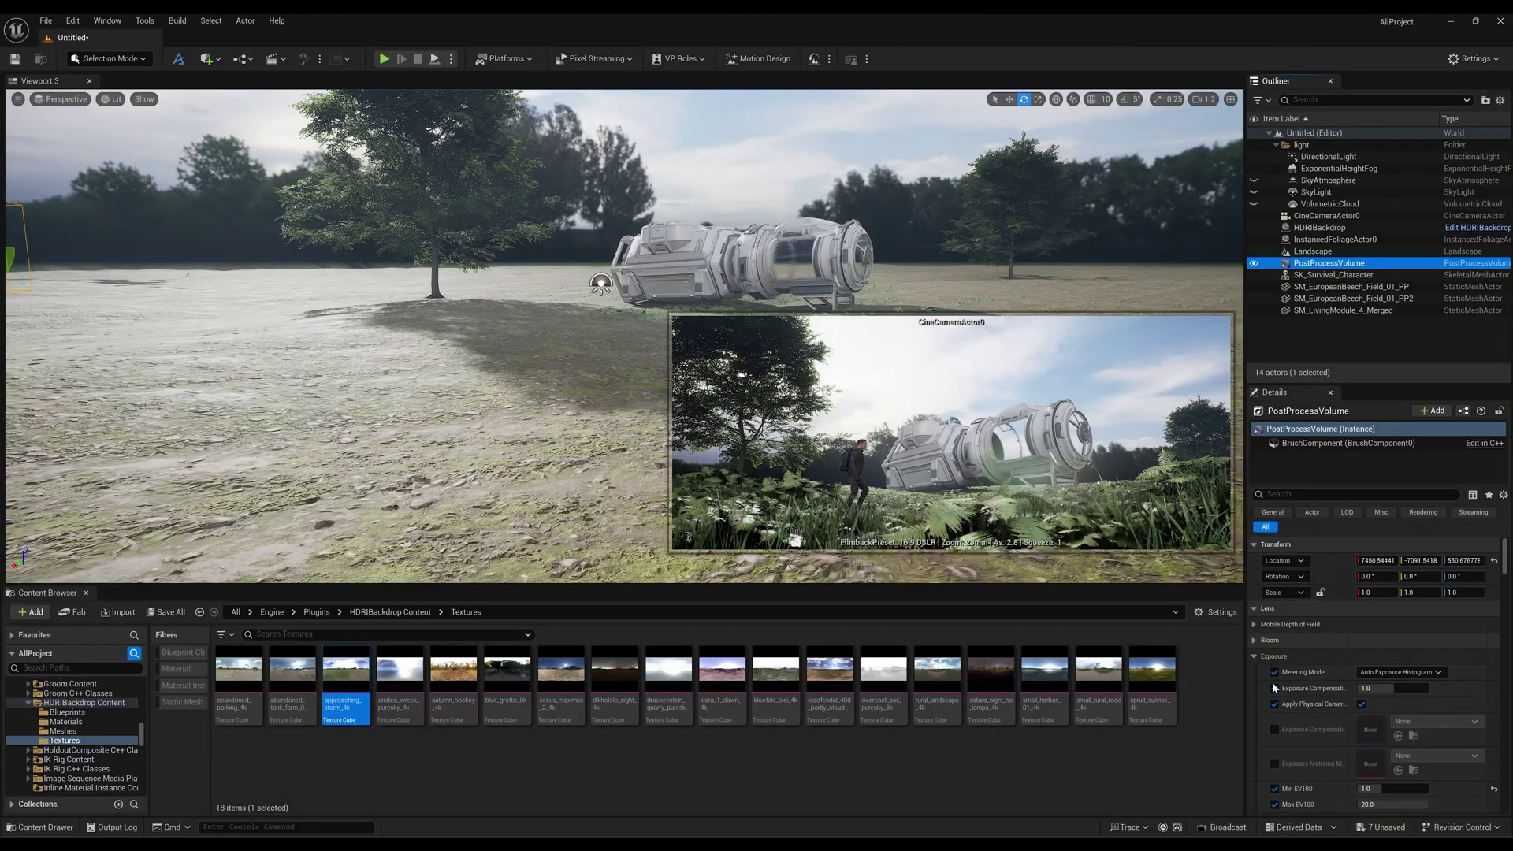
Filter PostProcessVolume Details for 'vig' and raise Vignette Intensity to about 0.79.
scroll(1283, 718, "down", 2)
scroll(1282, 719, "down", 4)
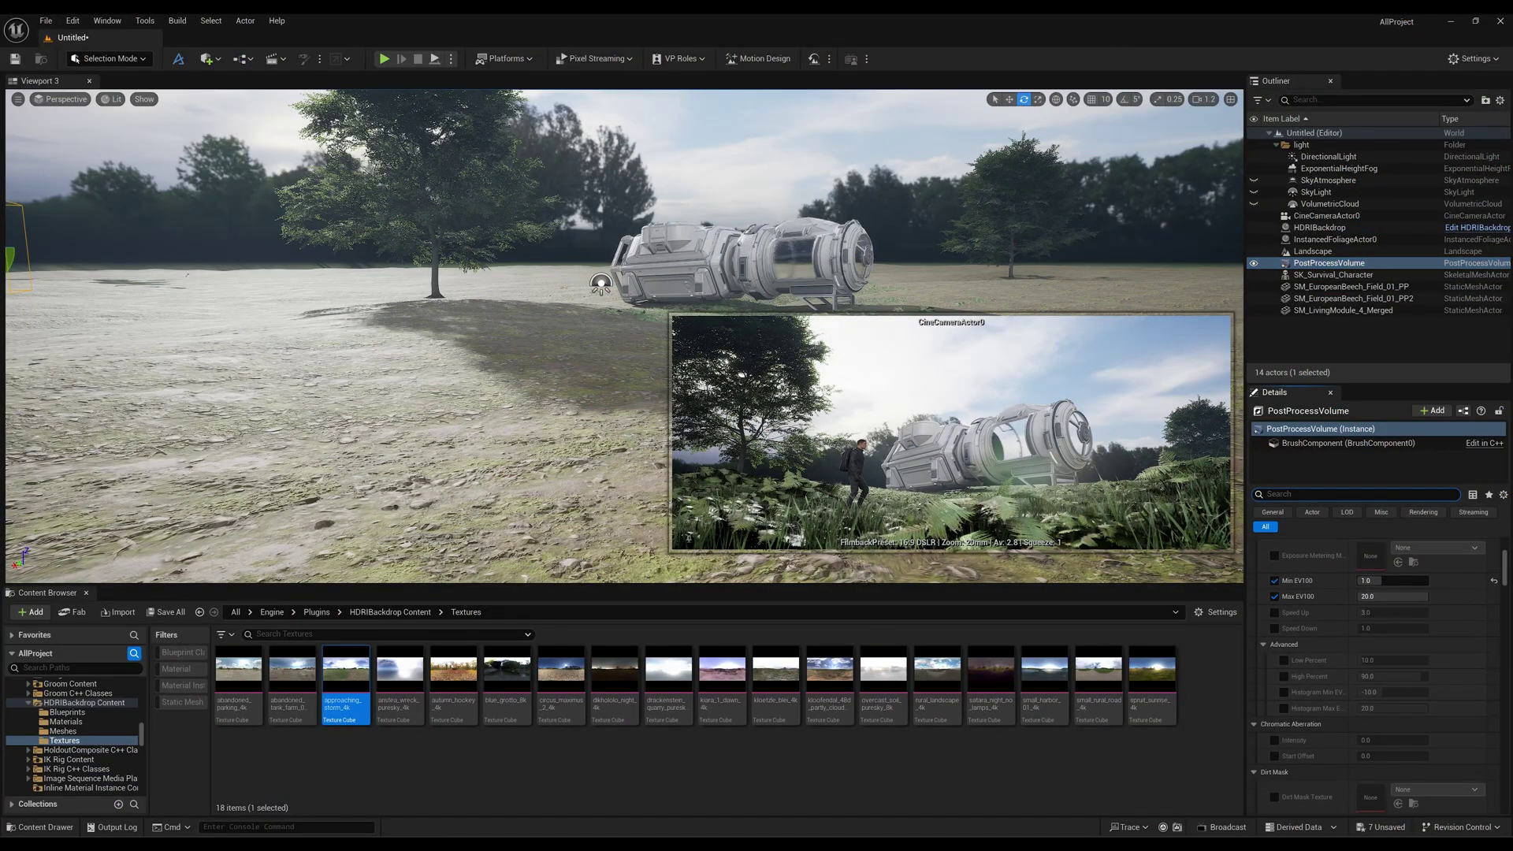
type("ig")
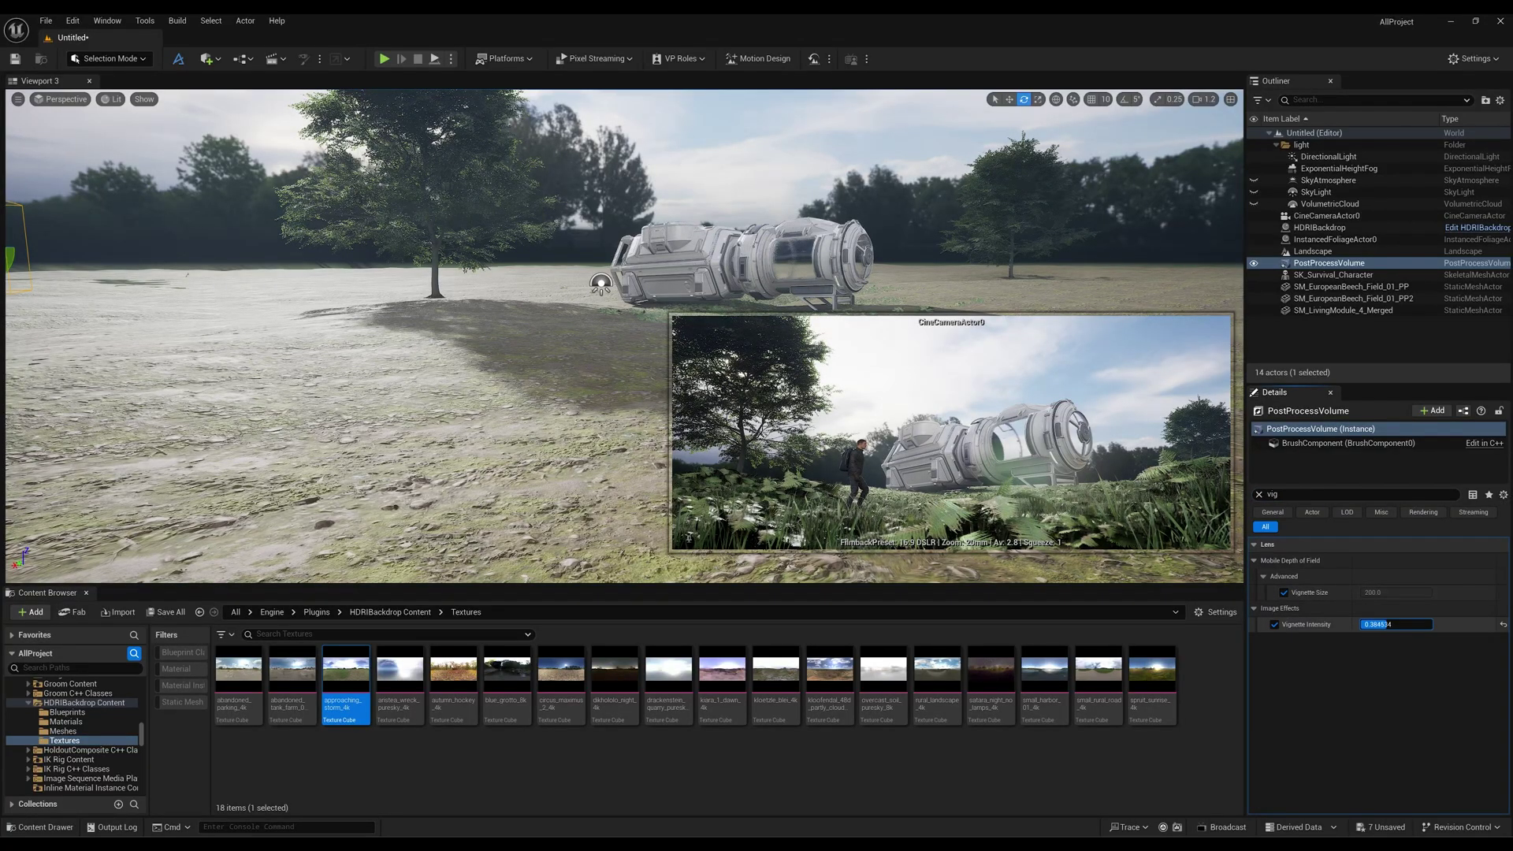
left_click_drag(1384, 624, 1418, 624)
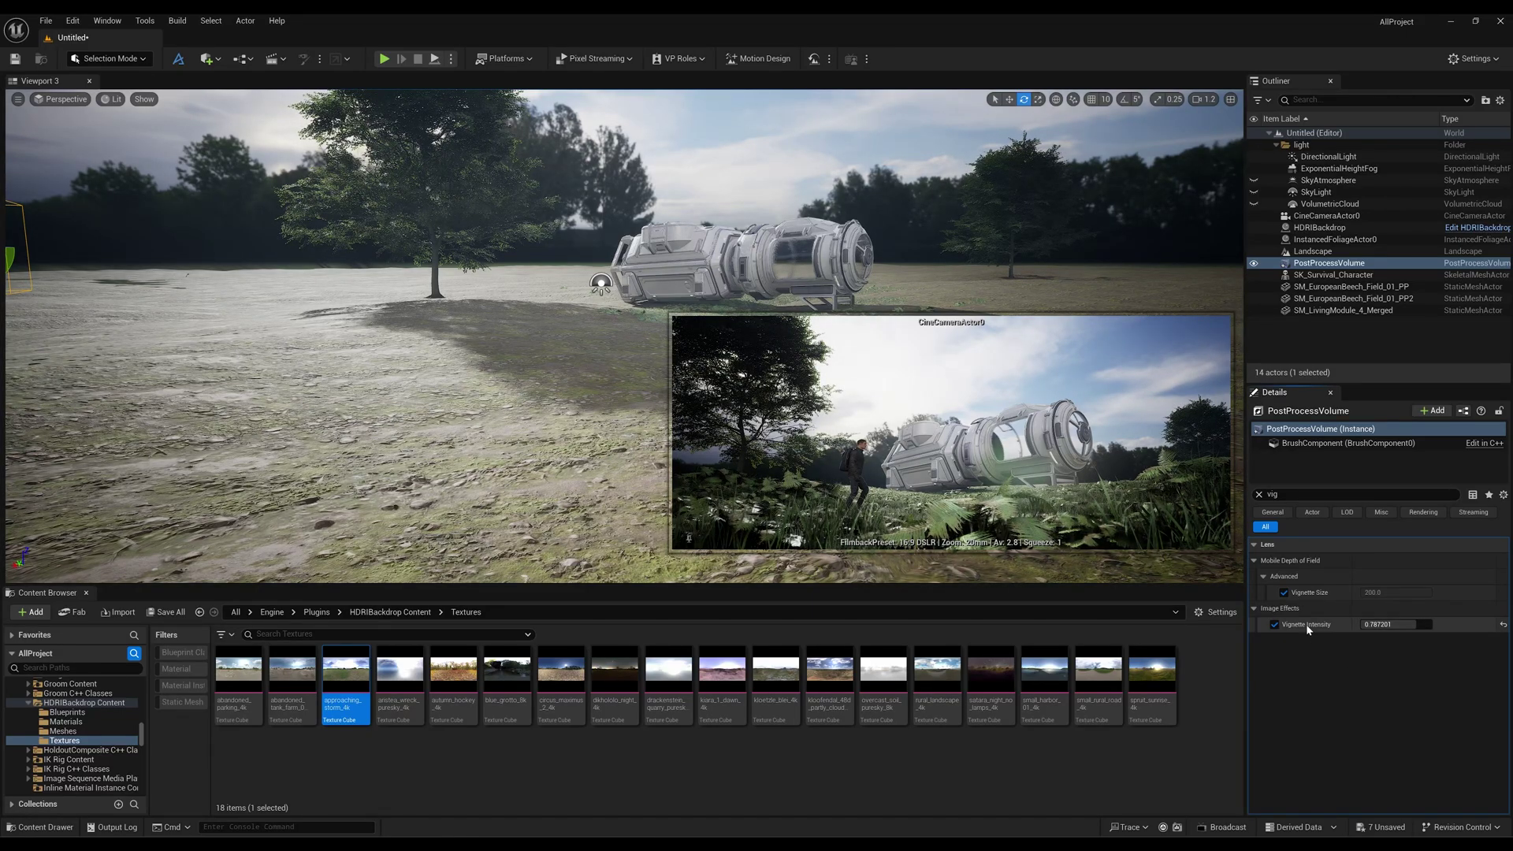
left_click(1274, 624)
left_click(1258, 494)
Enable the Lens Flares Intensity and Tint overrides on the PostProcessVolume.
scroll(1275, 744, "down", 10)
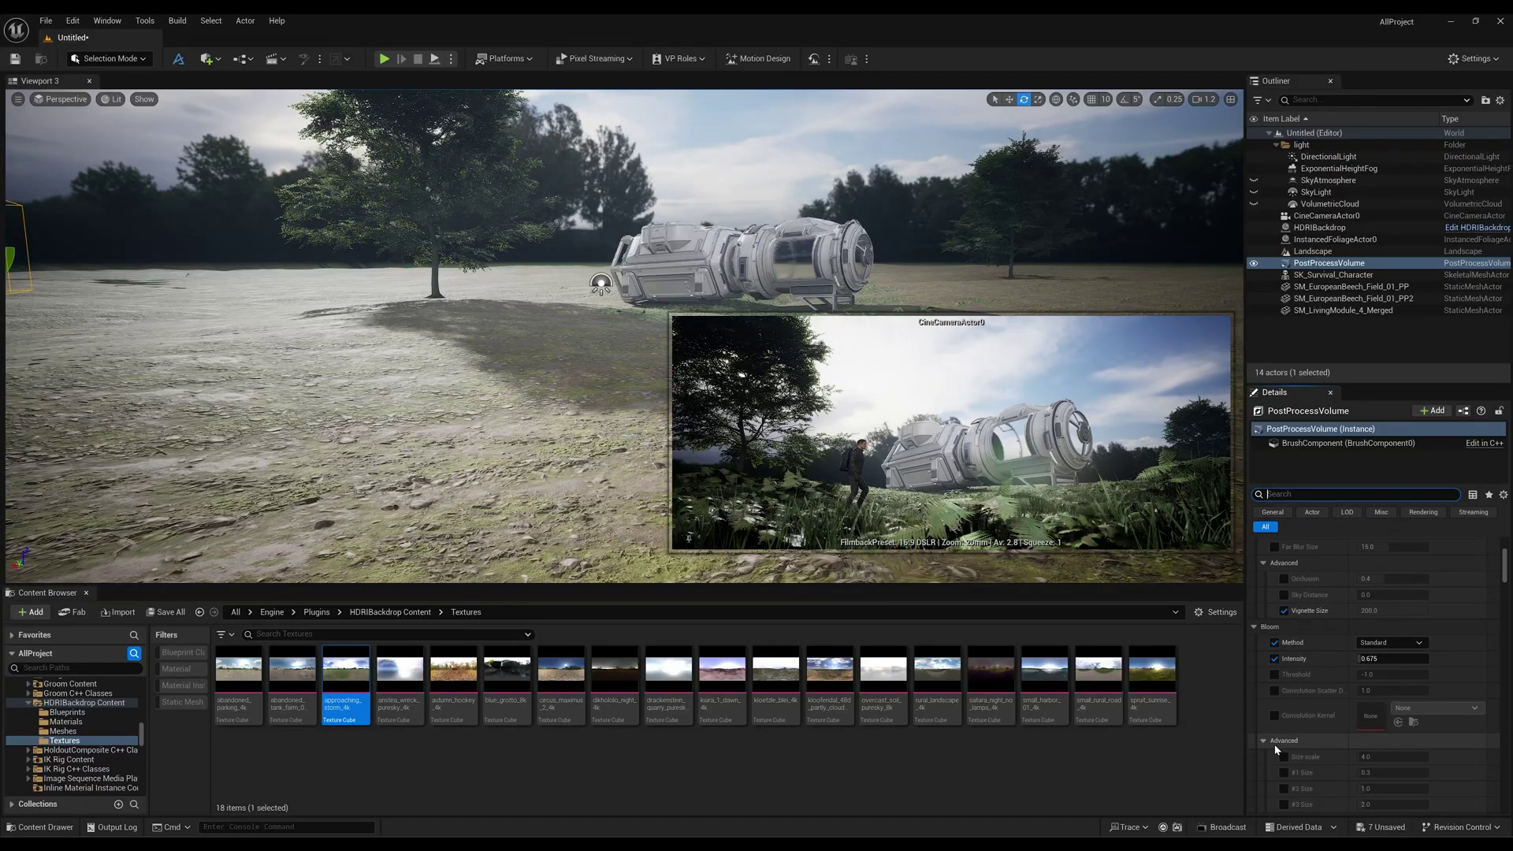
scroll(1276, 748, "down", 8)
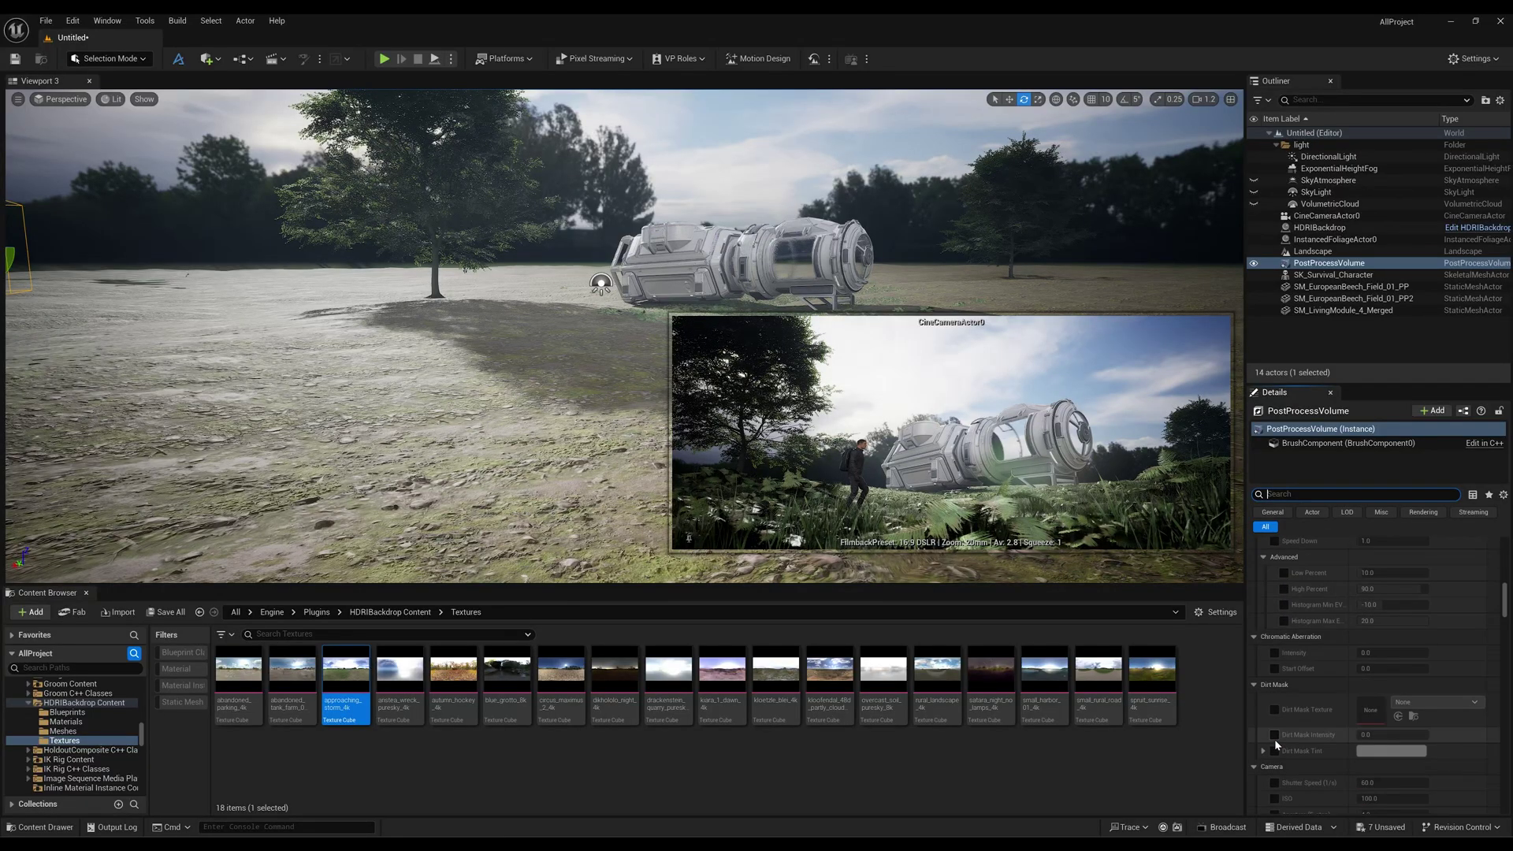
scroll(1275, 740, "down", 5)
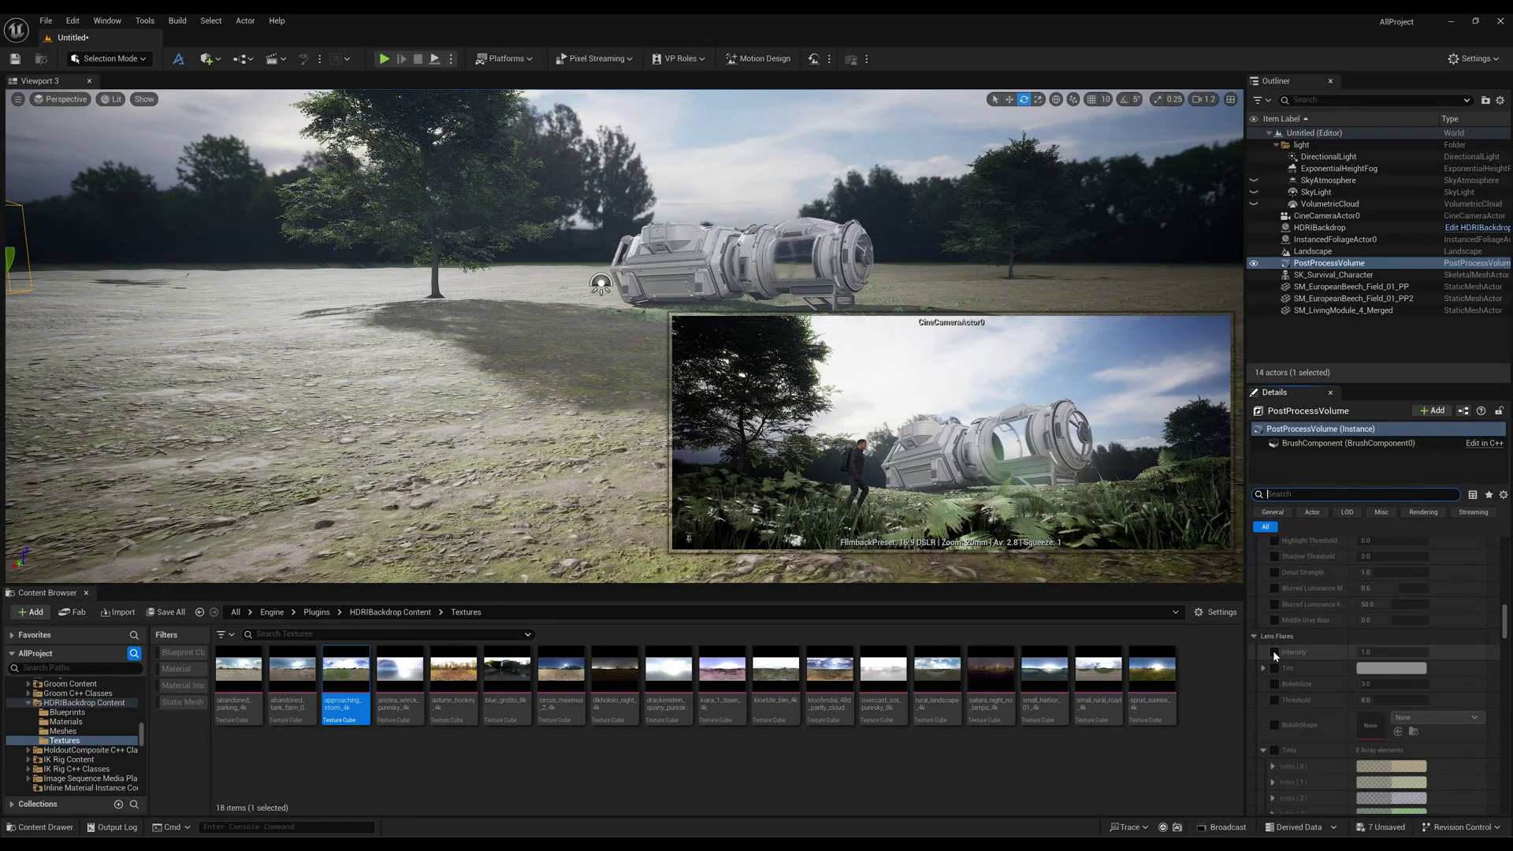
left_click(1275, 651)
left_click(1275, 667)
Override Global Saturation to 1.2 and enable Contrast, nudging its balance toward blue.
scroll(1273, 713, "down", 10)
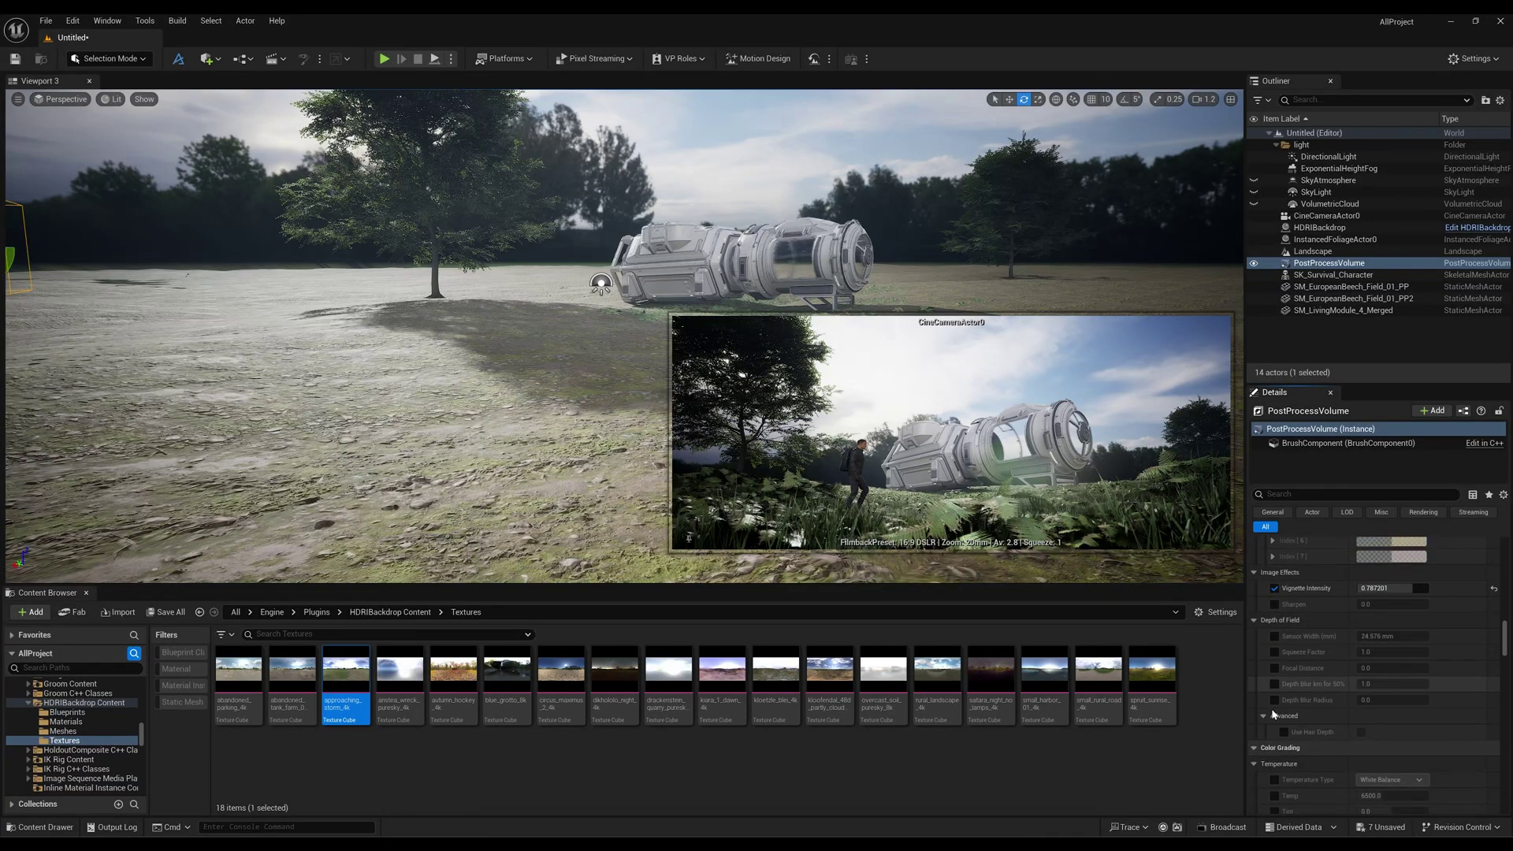
scroll(1265, 693, "down", 3)
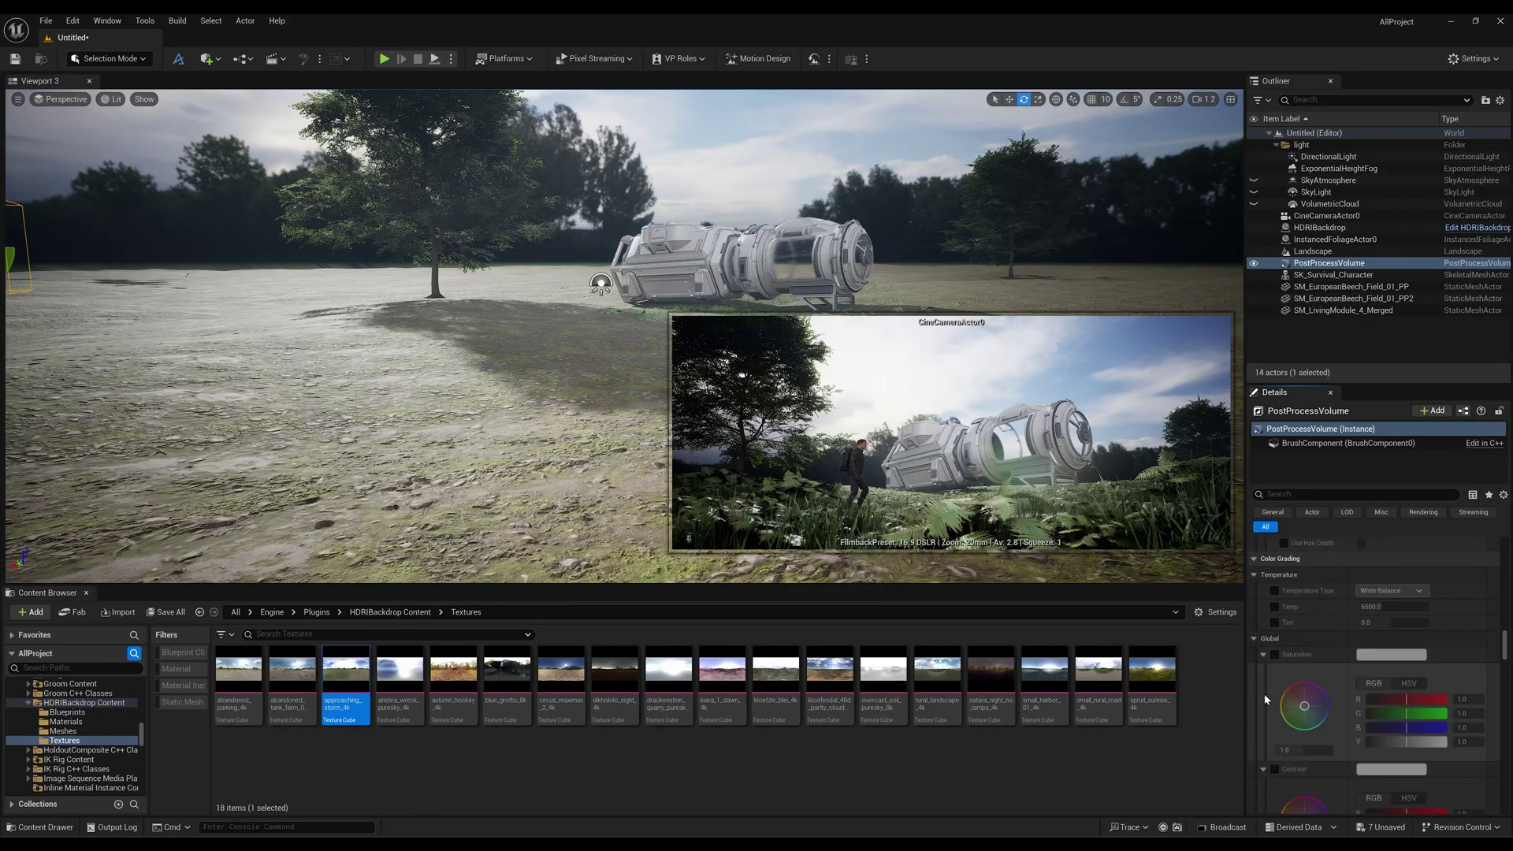
left_click(1275, 635)
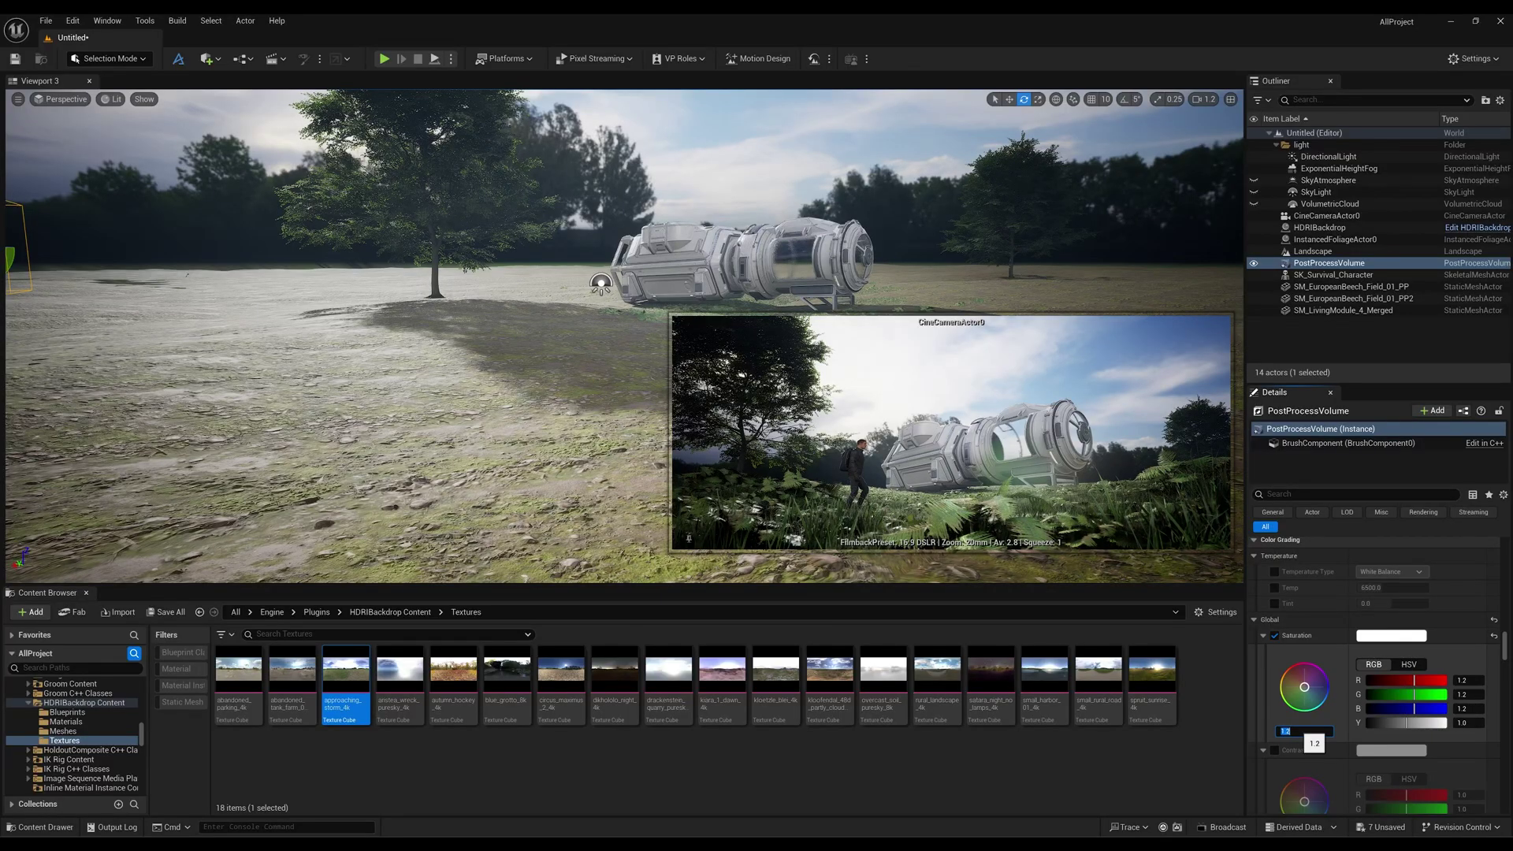
left_click(1262, 635)
scroll(1259, 685, "down", 4)
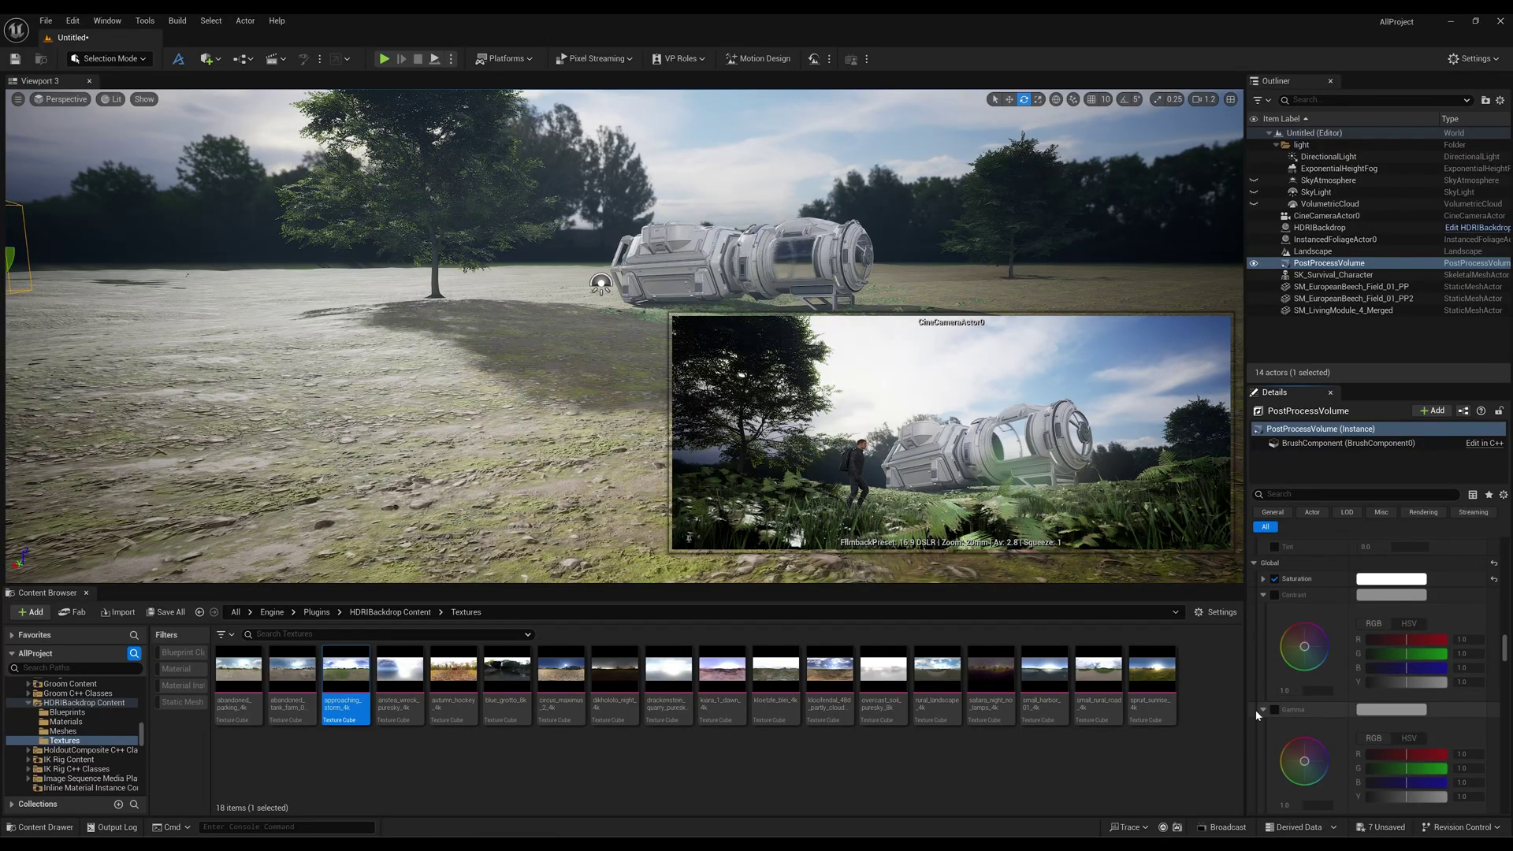
left_click(1275, 576)
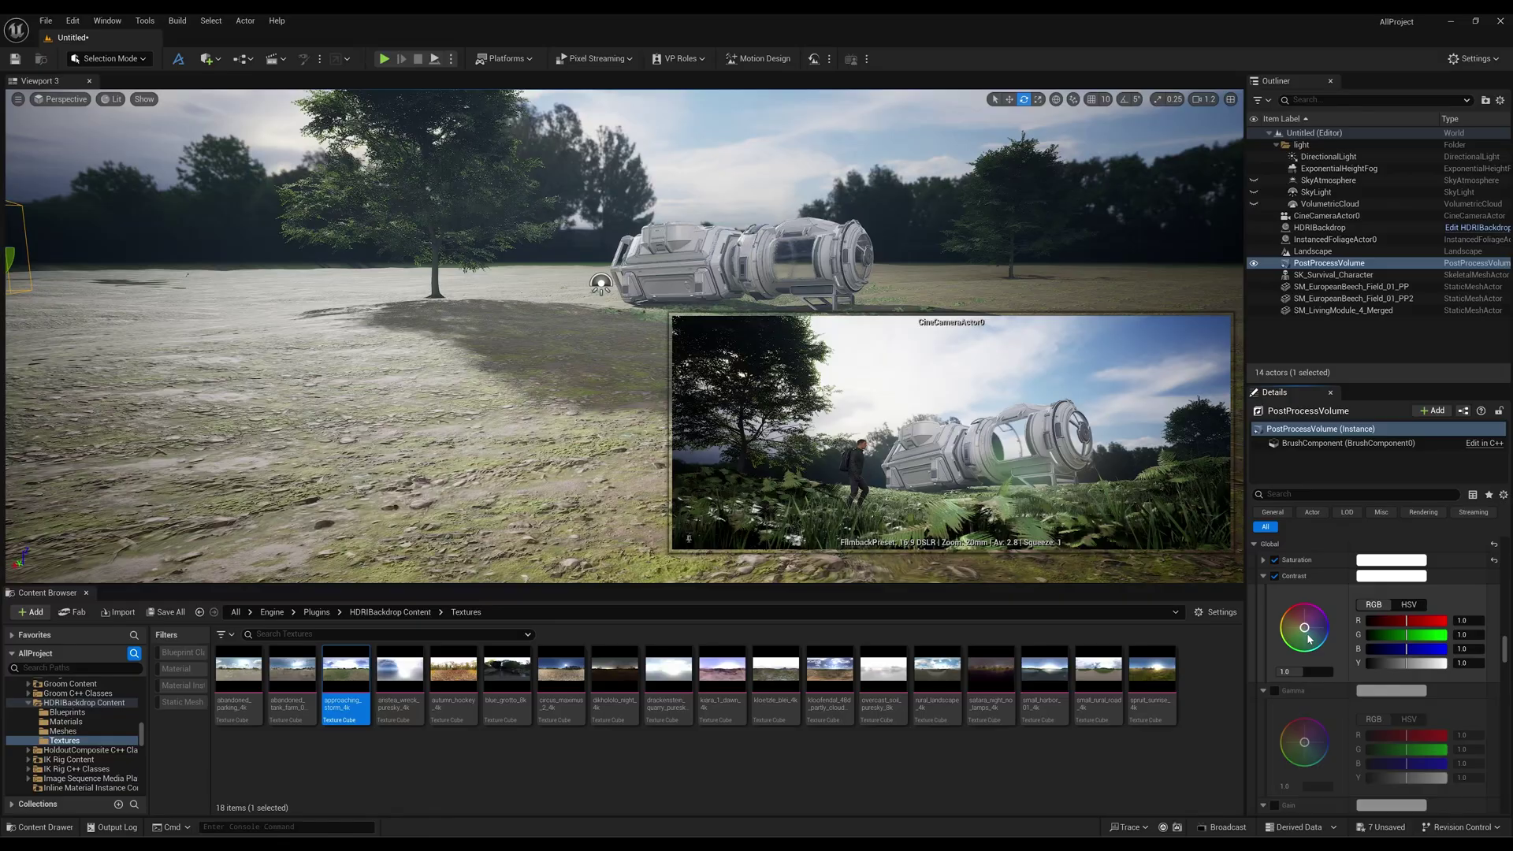
mouse_move(1305, 628)
left_mouse_down()
mouse_move(1322, 633)
mouse_move(1309, 630)
left_mouse_up()
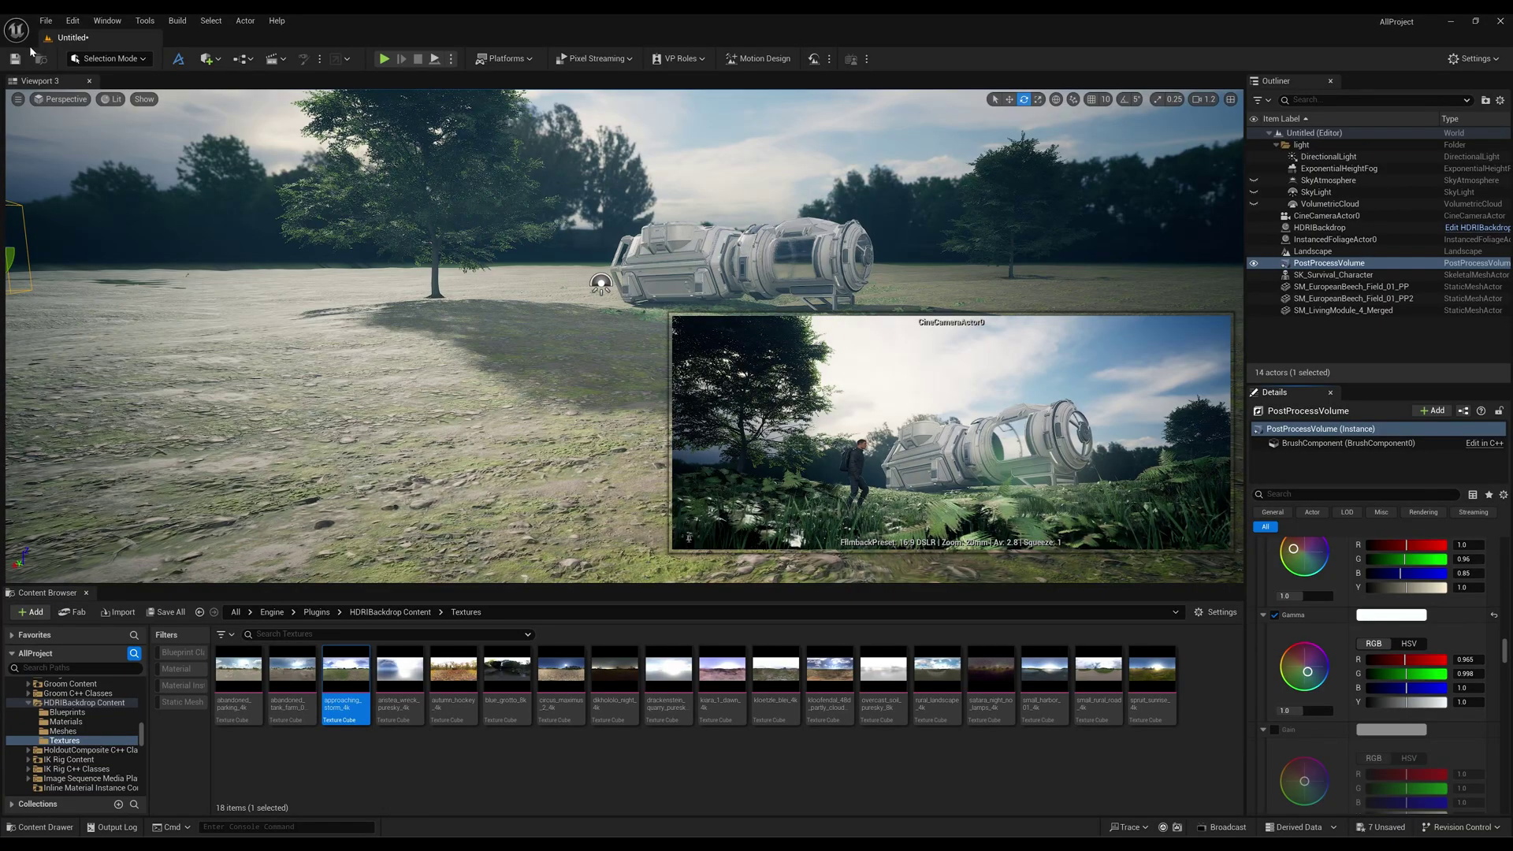
Pilot CineCameraActor0 in the viewport.
left_click(90, 64)
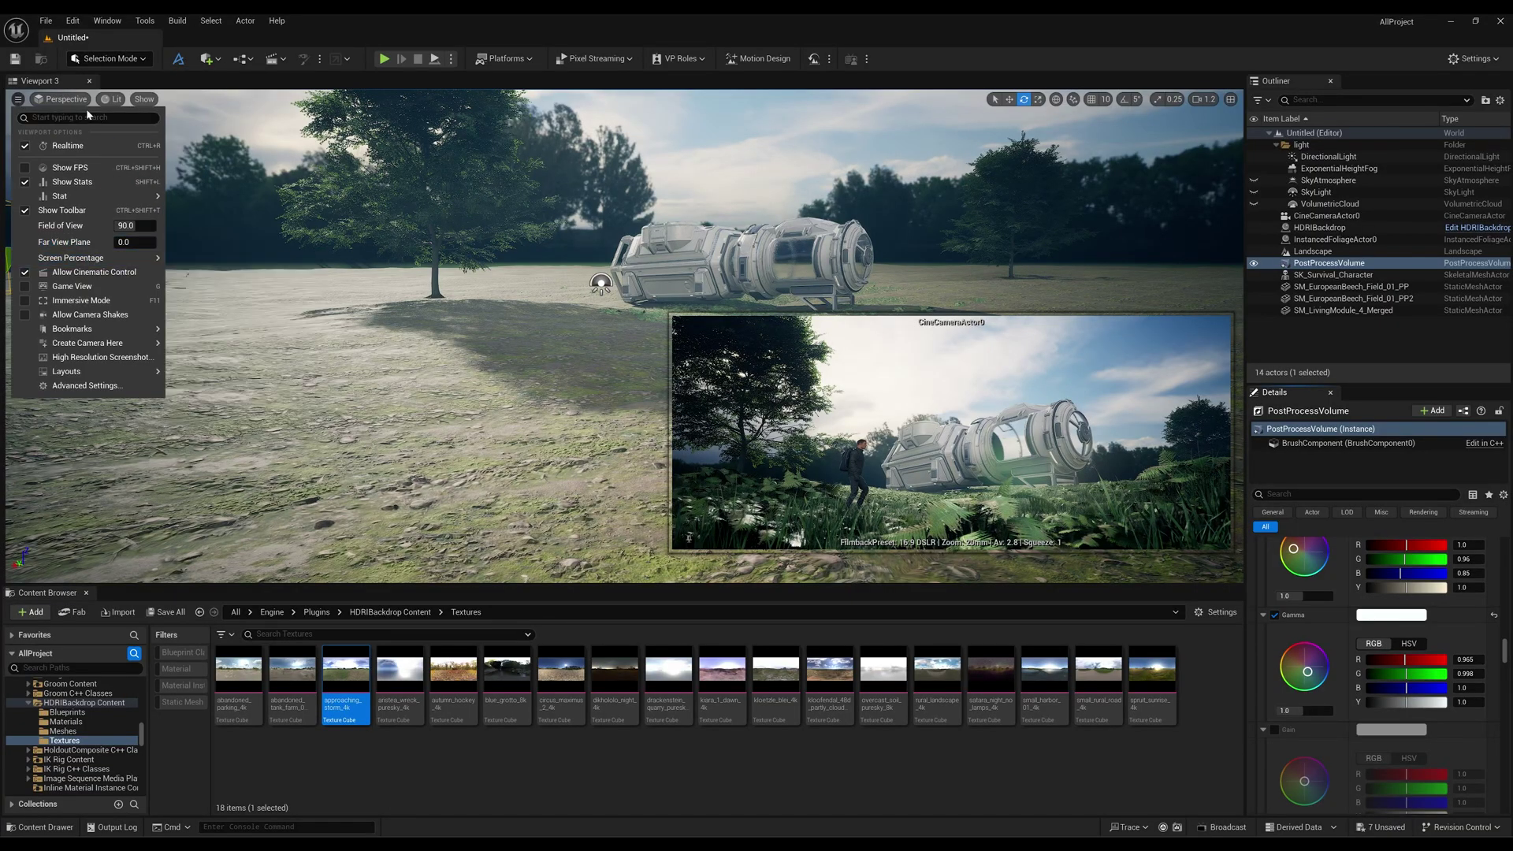
left_click(63, 98)
left_click(87, 247)
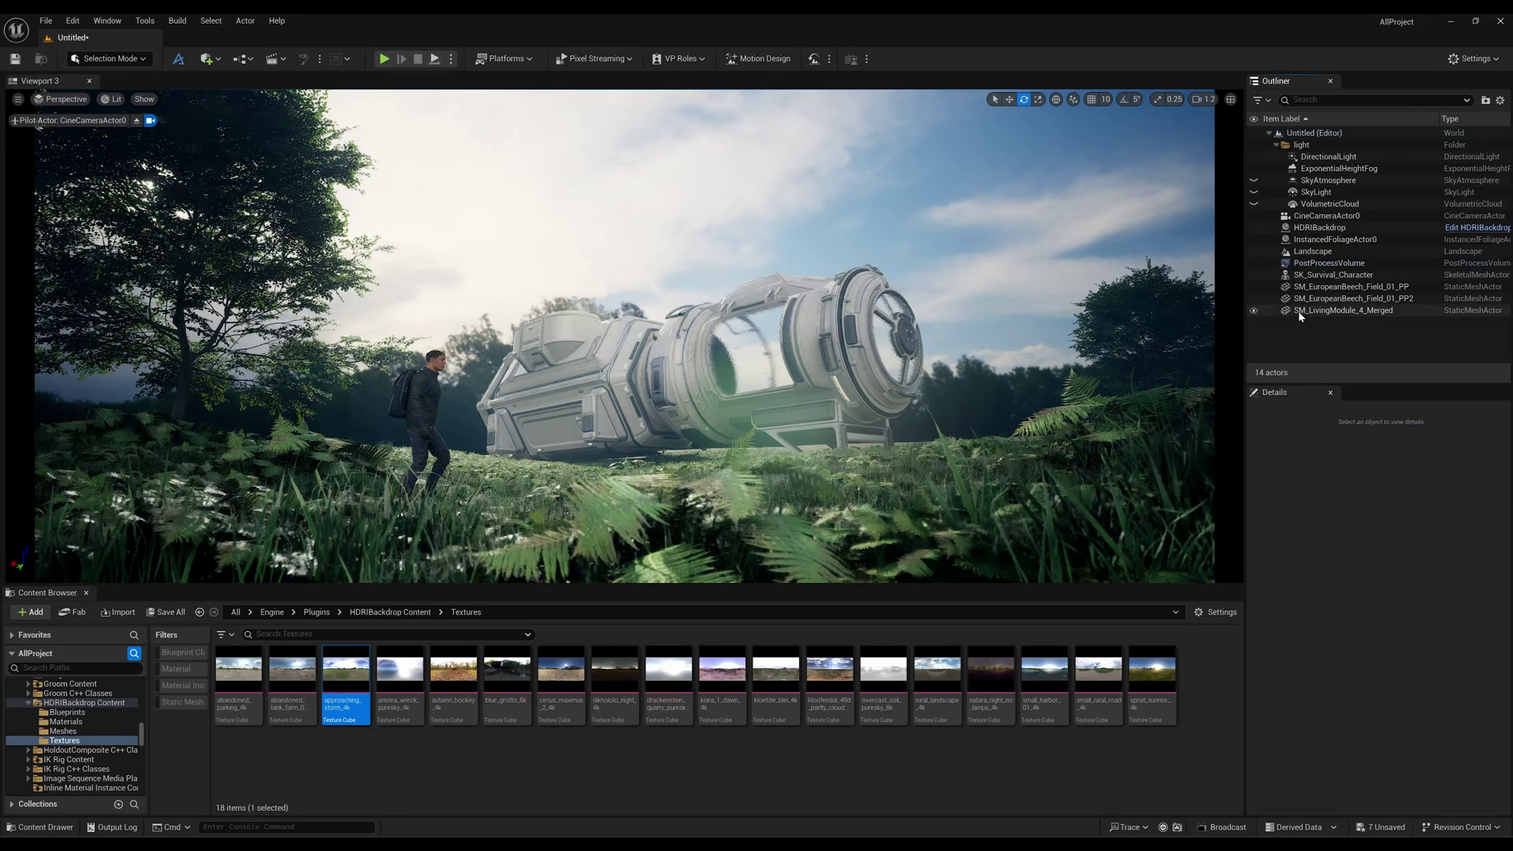
Hide SK_Survival_Character, then select DirectionalLight and HDRIBackdrop together.
left_click(1261, 275)
left_click(1255, 275)
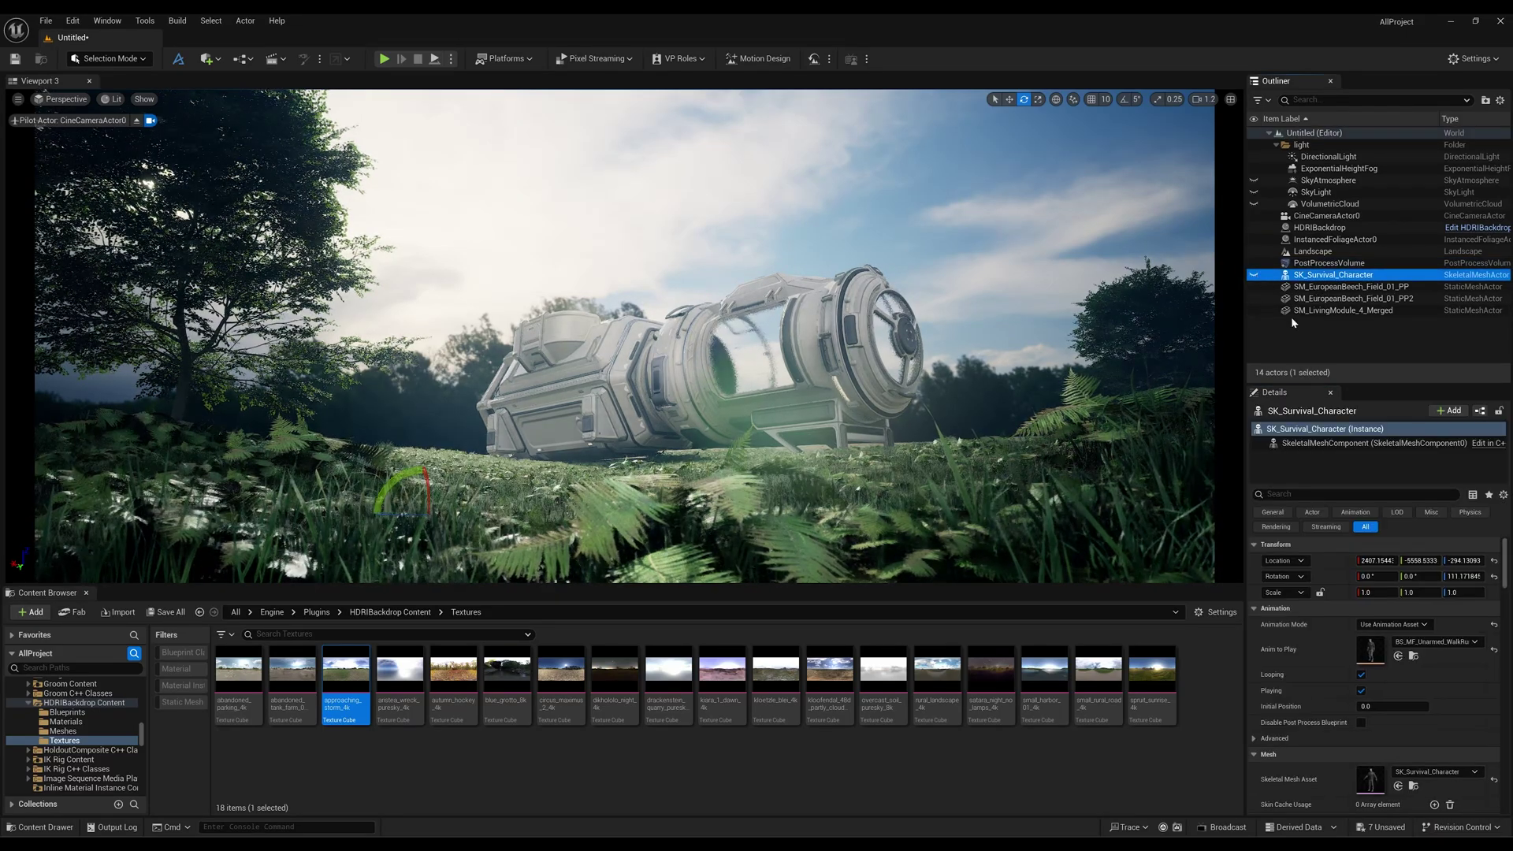
left_click(1291, 320)
left_click(1329, 157)
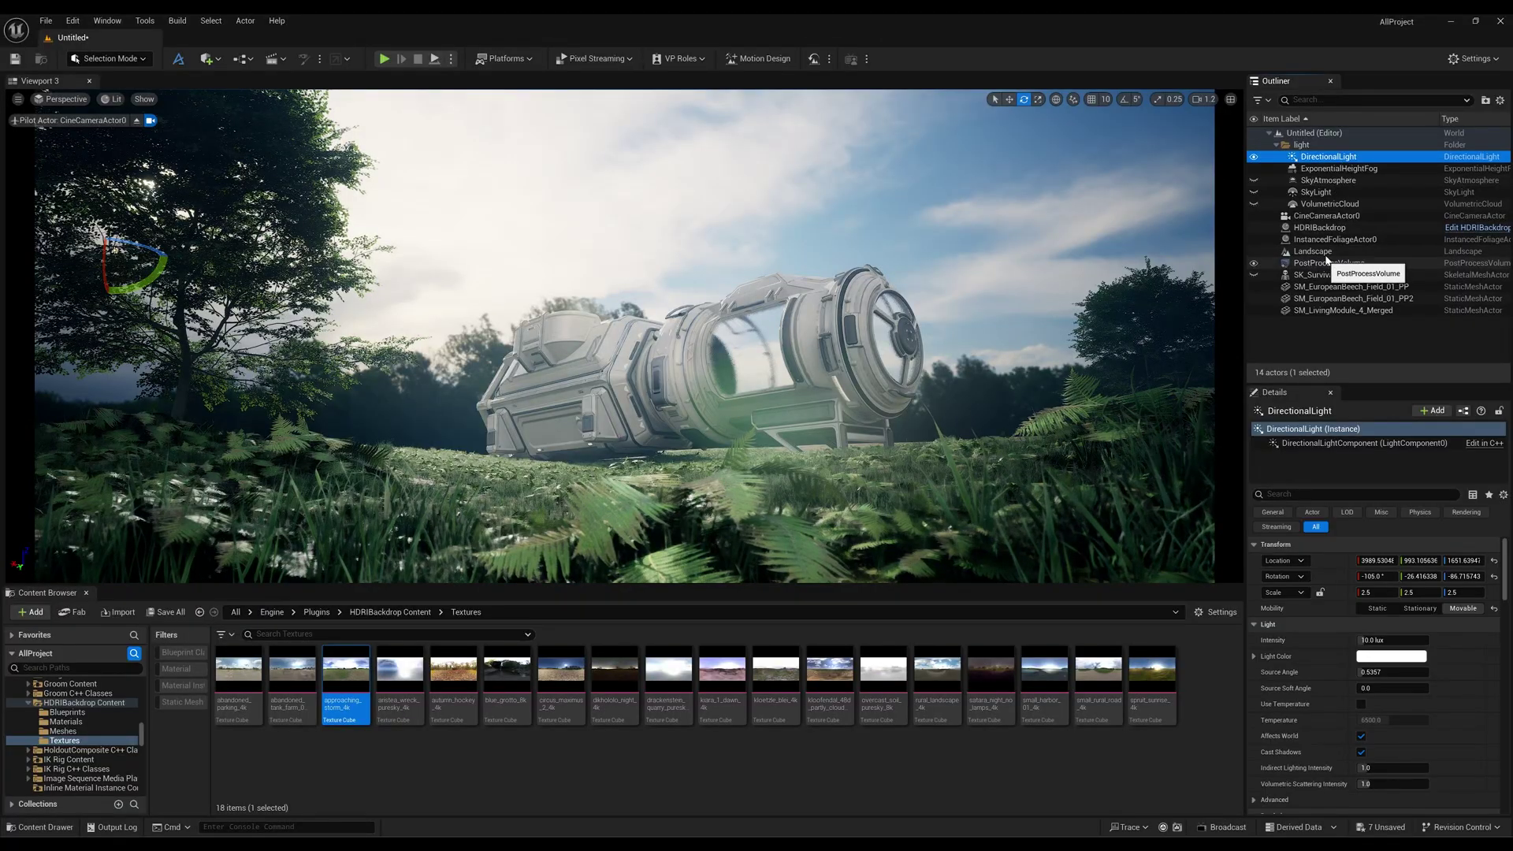
left_click(1321, 228, "ctrl")
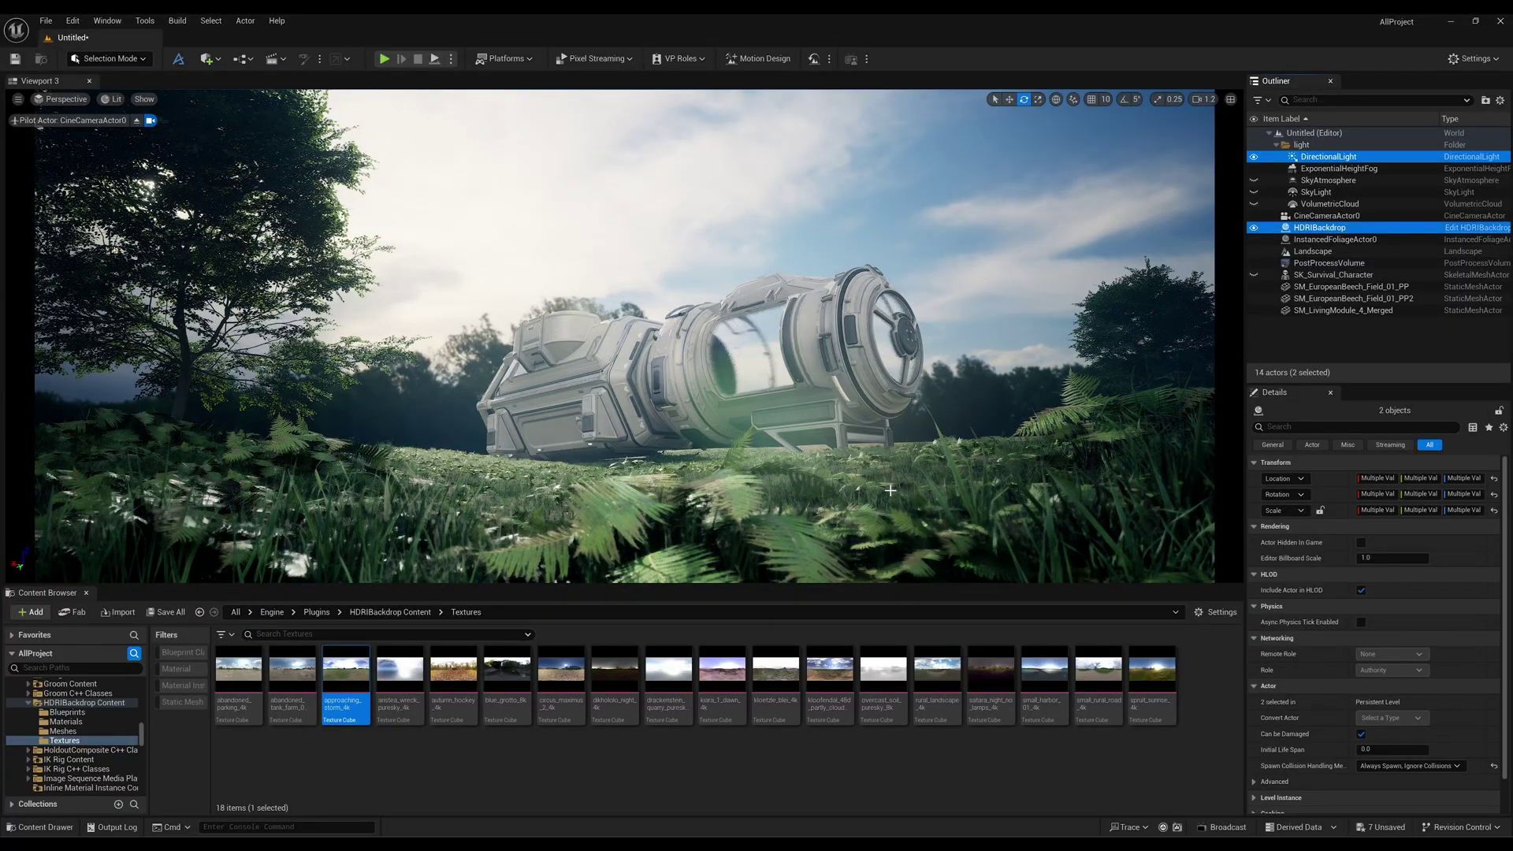